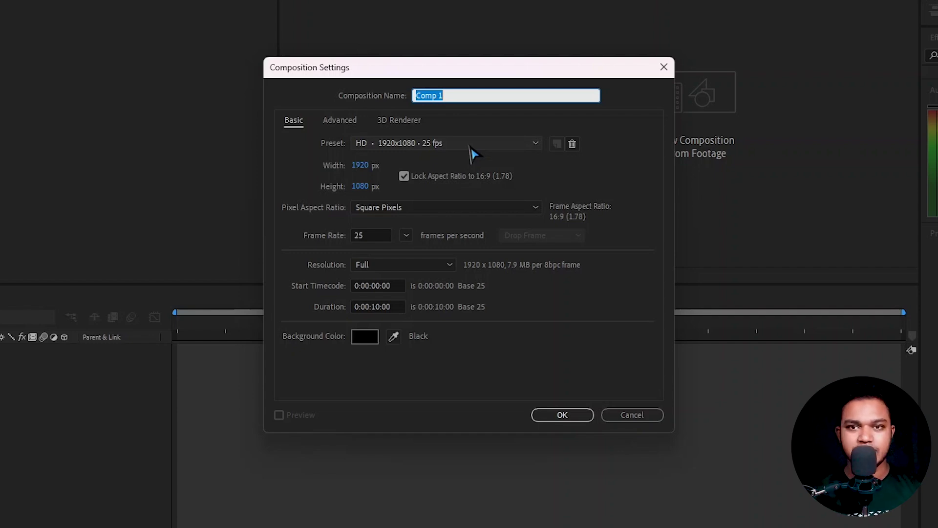
- Create Comp 1 with the HD 1920x1080 25 fps preset and a 10-second duration, and re-enable the preview refresh
click(471, 146)
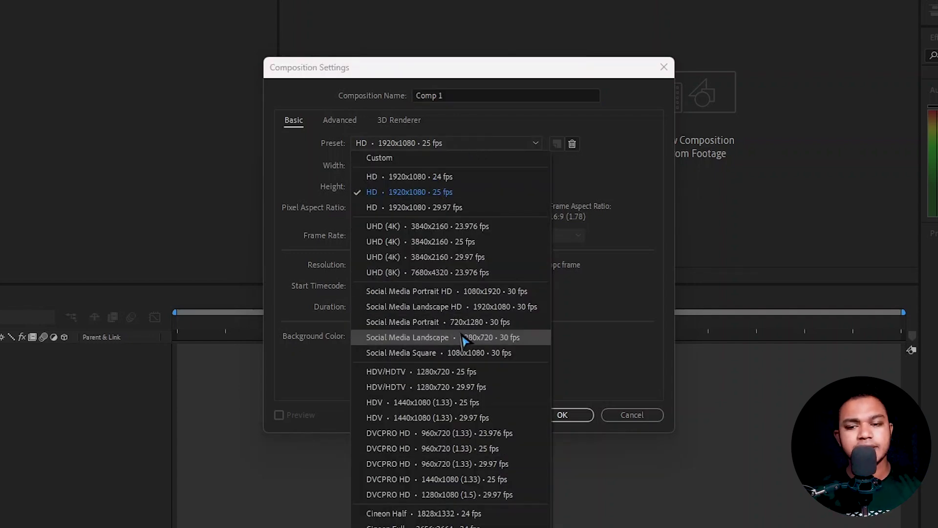
click(624, 163)
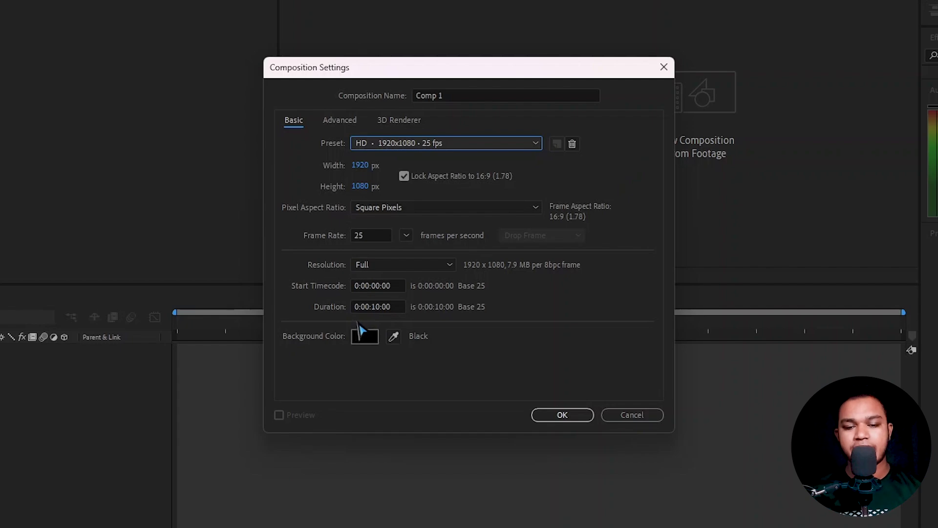
click(562, 415)
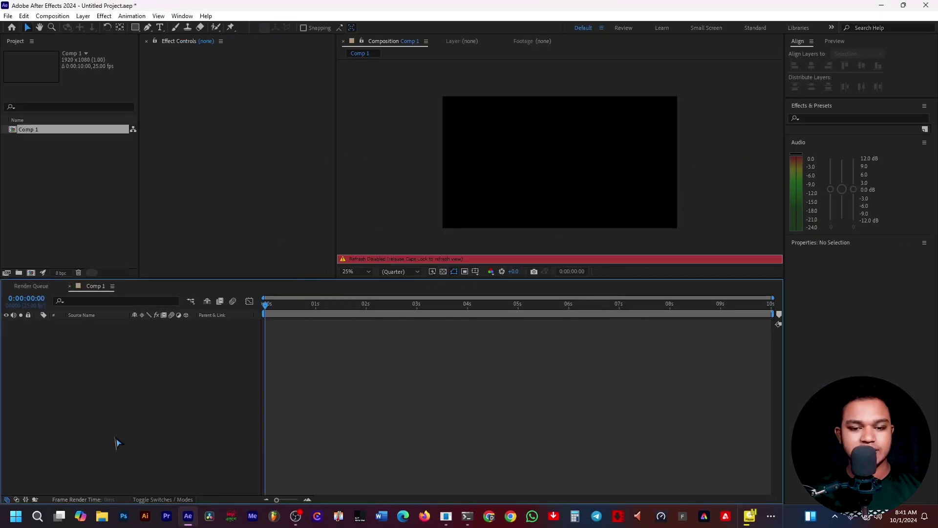
key(Caps_Lock)
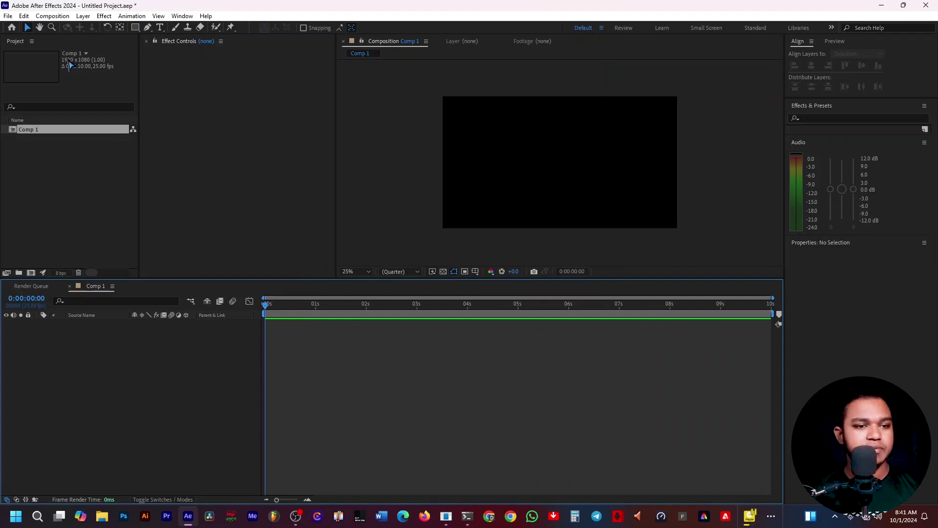
- Start saving the project and create a folder named "revel clean logo" on the Desktop
click(8, 16)
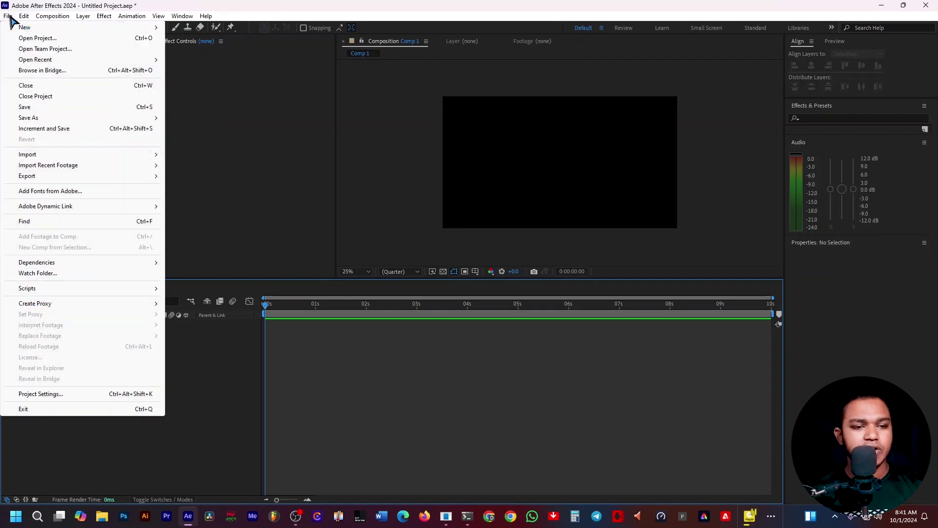
mouse_move(24, 15)
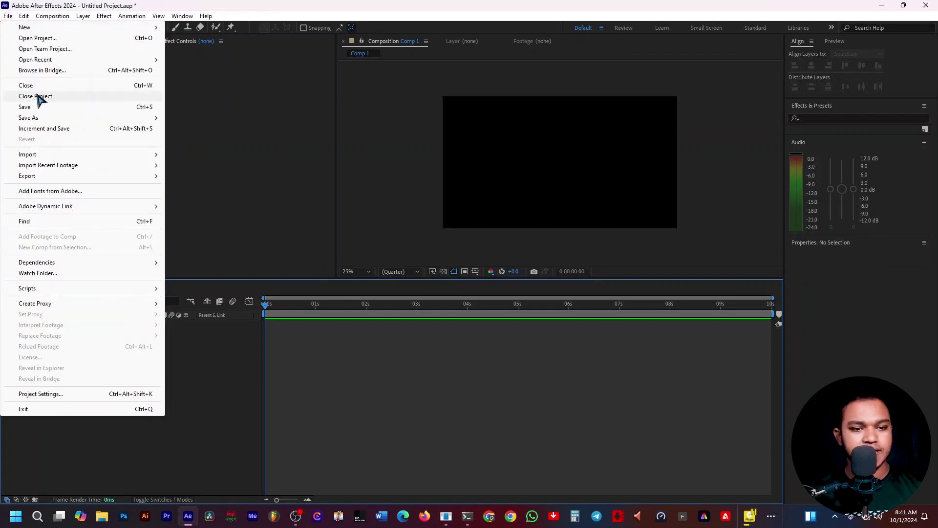
click(18, 105)
scroll(19, 125, up, 5)
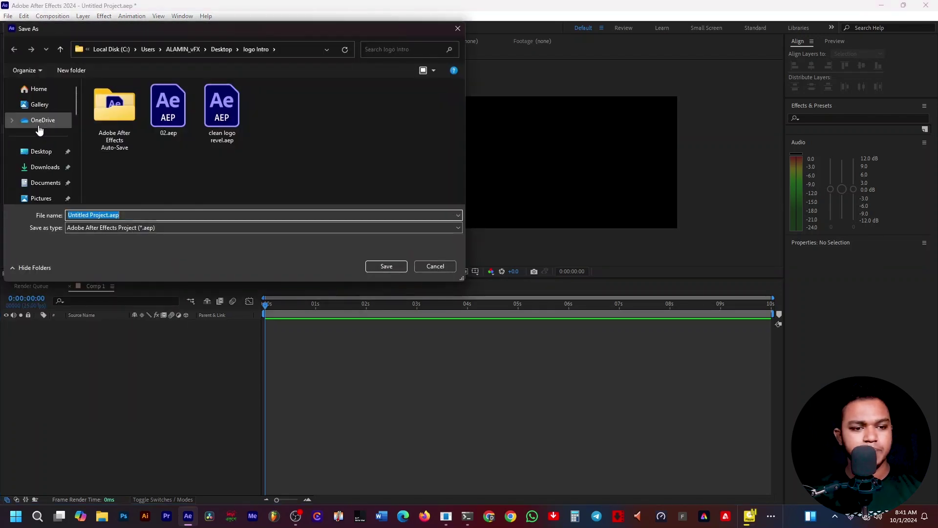
click(41, 151)
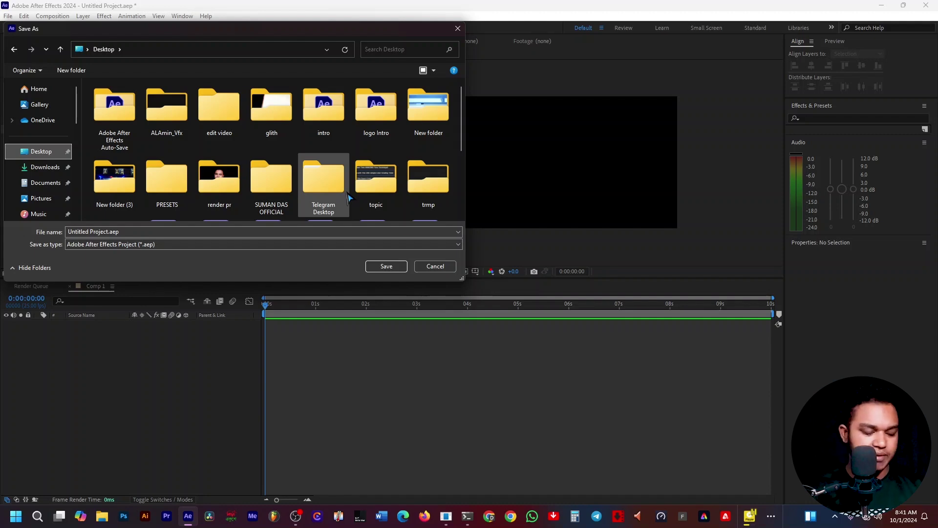
key(ctrl+shift+n)
text(revel)
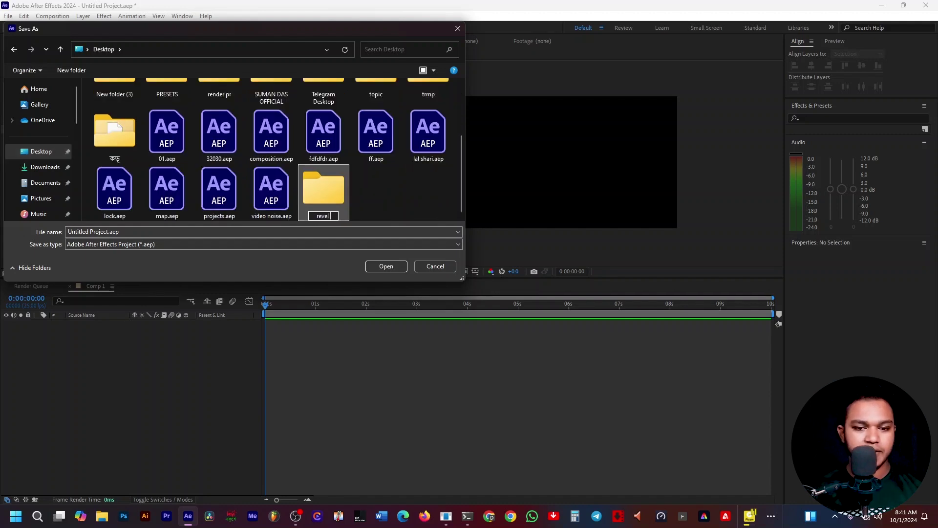
text( cl)
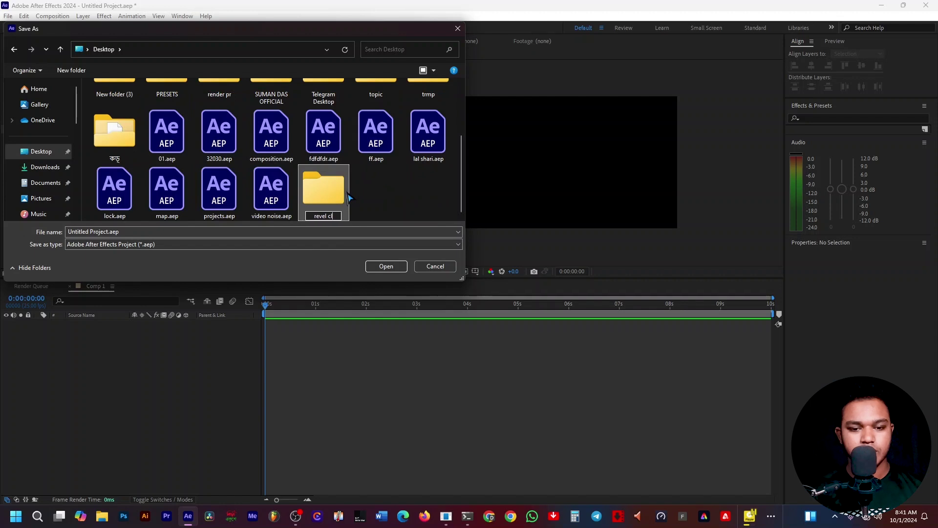
text(ean lo)
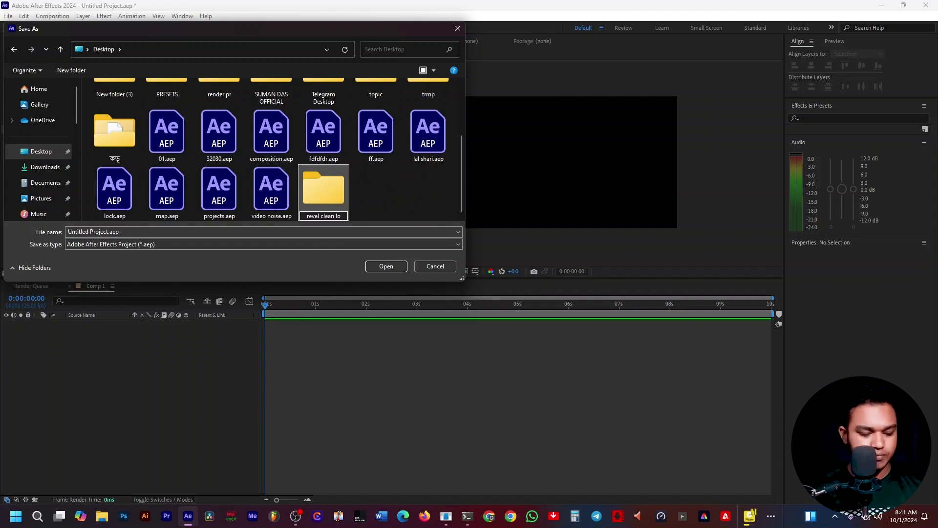
text(go)
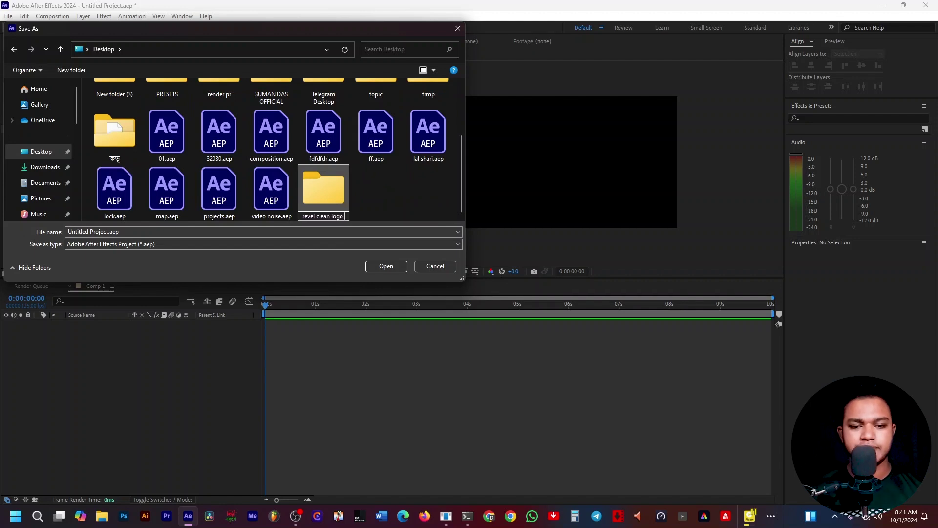
key(Return)
key(Tab)
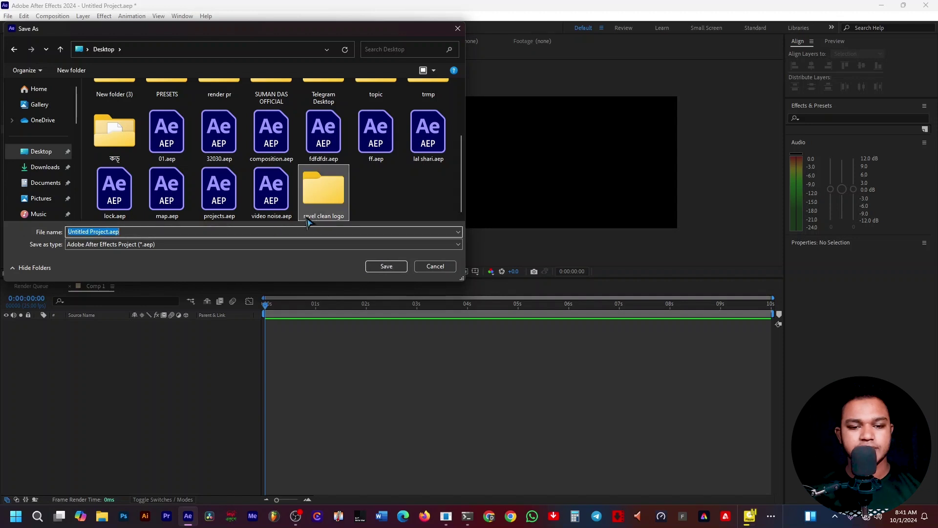
- Copy the new folder's name, open the folder and save the project in it as "revel clean logo"
right_click(321, 207)
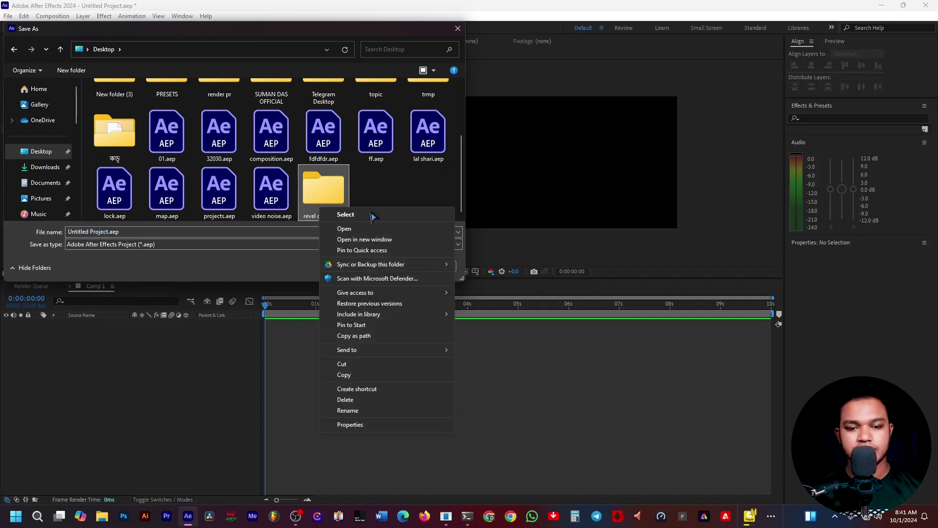
click(382, 411)
key(ctrl+c)
click(340, 202)
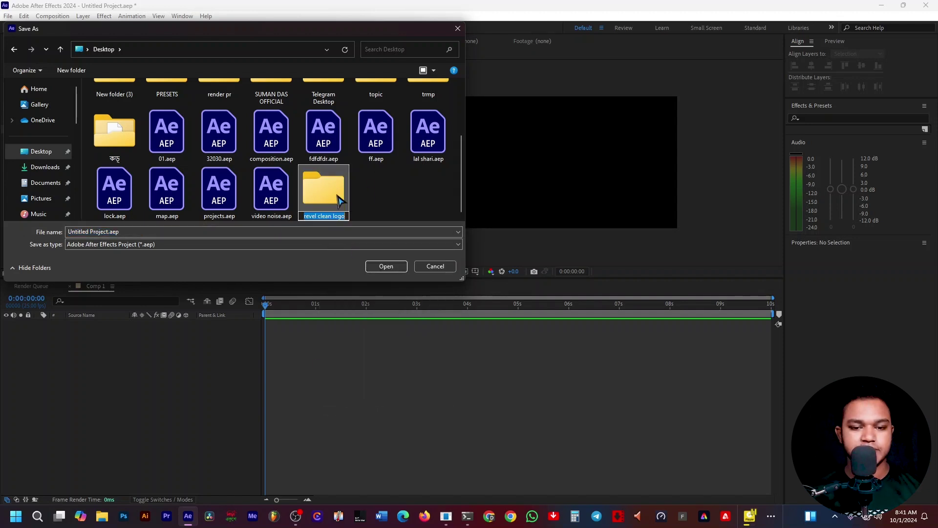
double_click(334, 198)
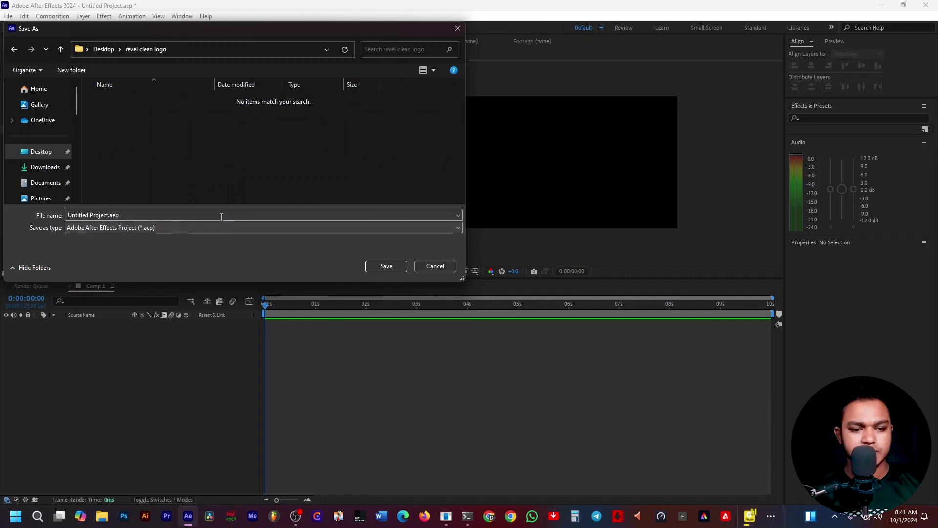
click(222, 213)
key(ctrl+a)
key(ctrl+v)
click(387, 266)
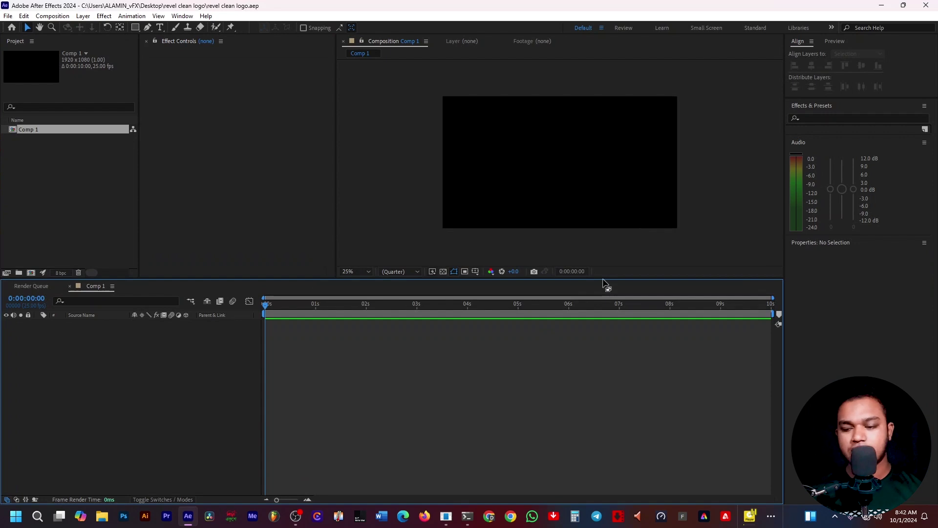
- Switch to PotPlayer and play logo bangla.mp4 in stages, examining its outline strokes, long shadow, colour fill, squiggles and tagline
click(749, 515)
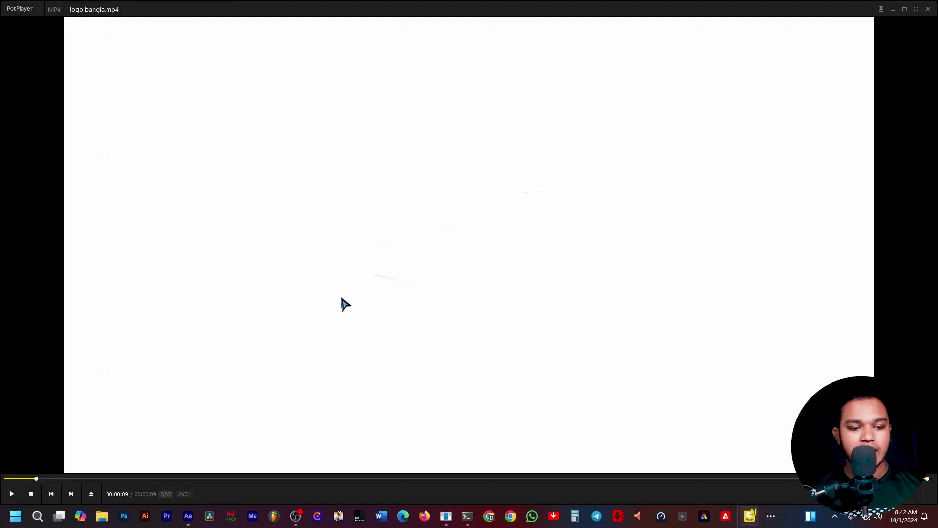
click(345, 304)
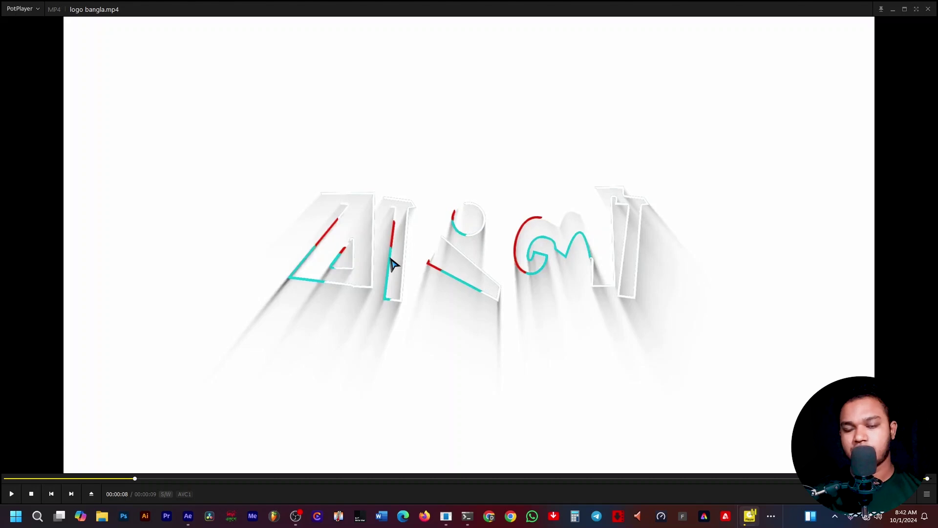
key(space)
key(space)
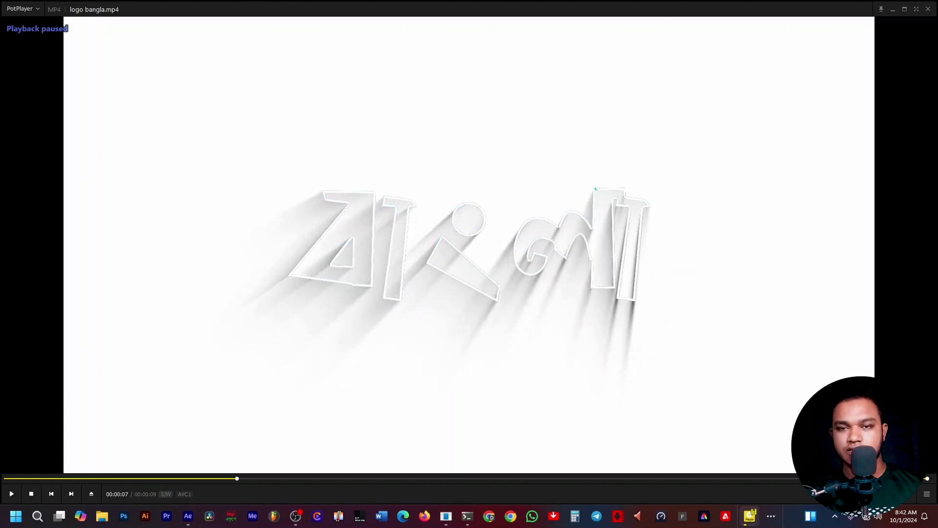
key(space)
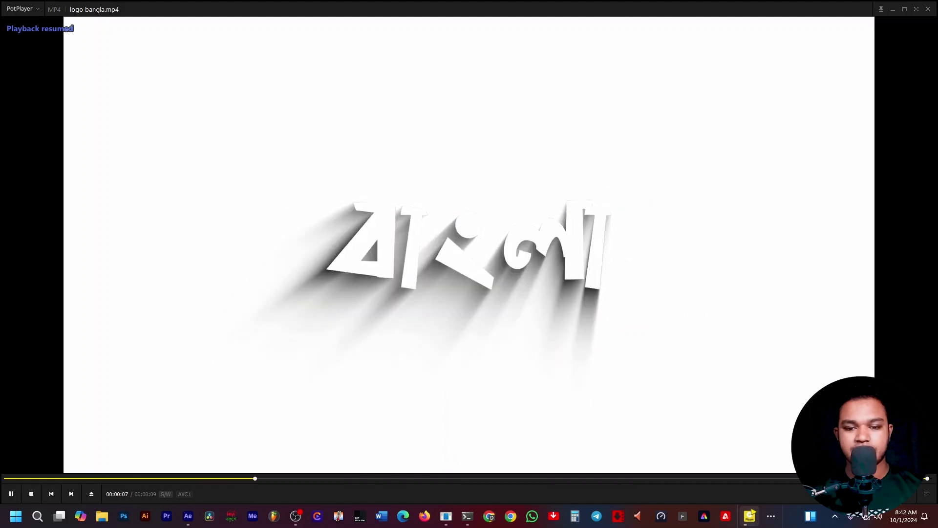
key(space)
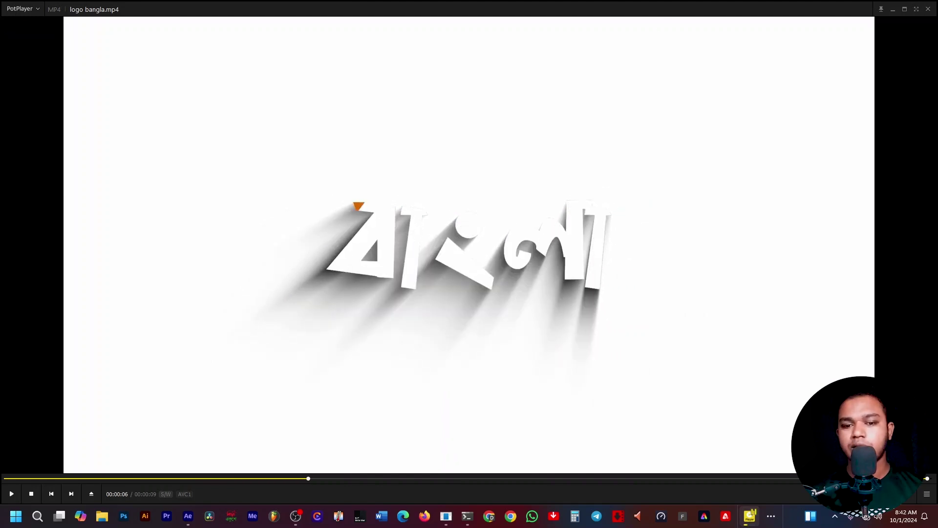
key(space)
key(space)
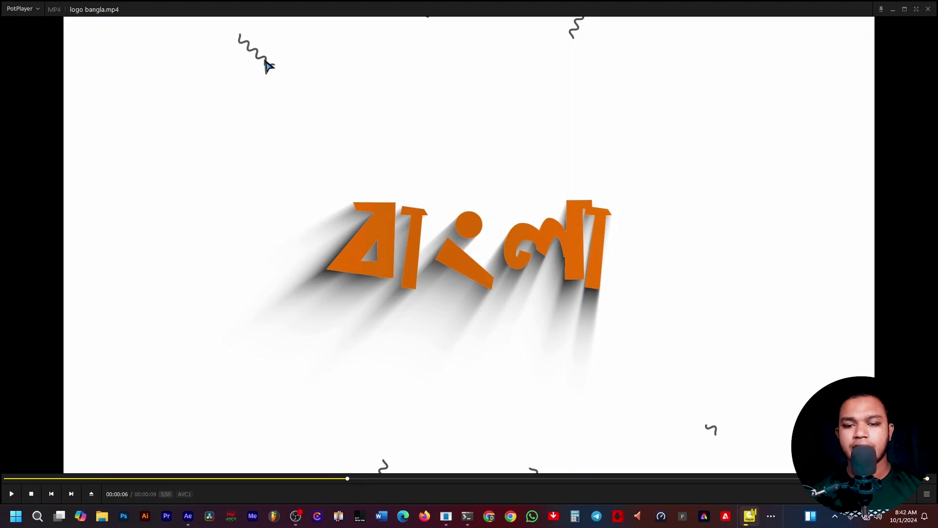
key(space)
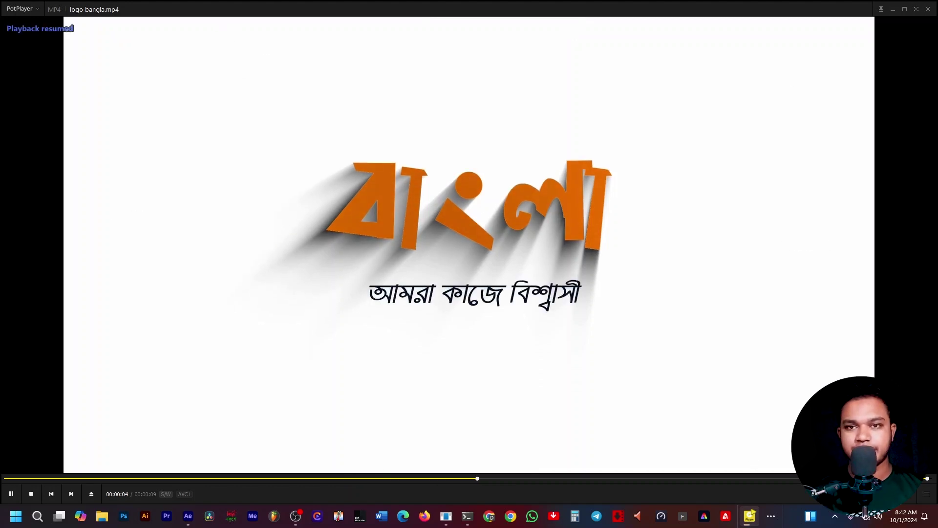
key(space)
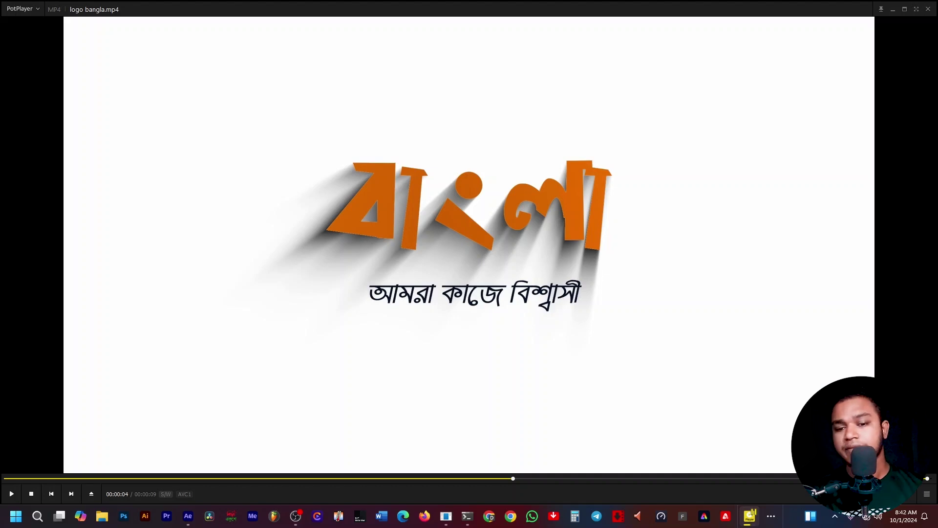
key(space)
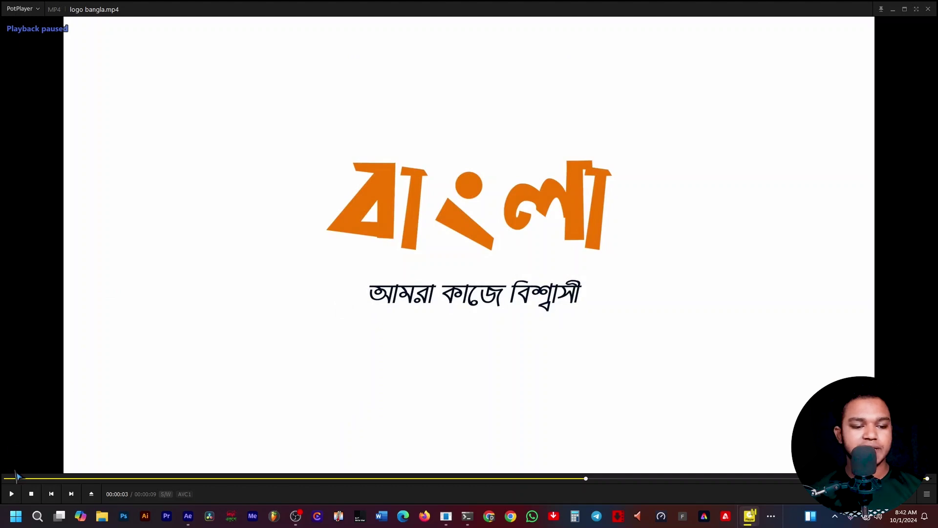
- Revisit the earlier parts of logo bangla.mp4 to compare the coloured outline strokes with the solid white lettering and its shadow
drag(15, 478, 200, 483)
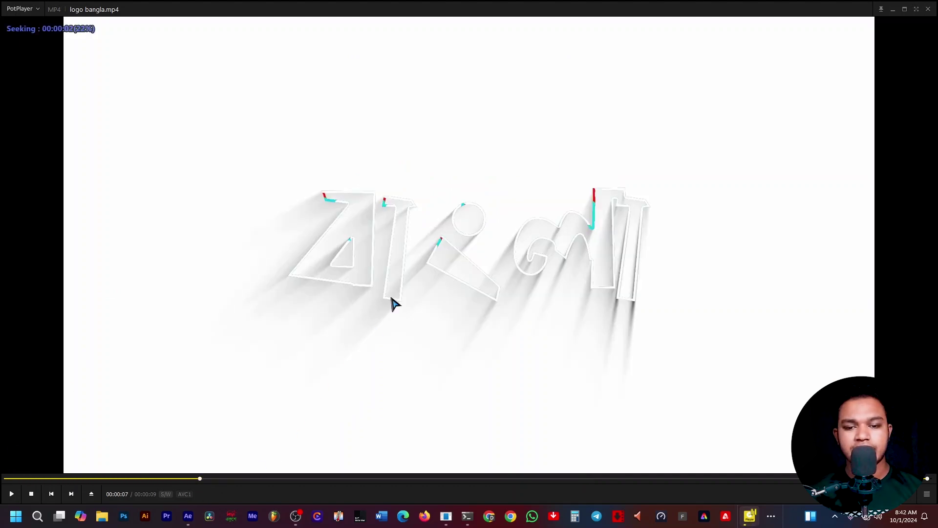
key(space)
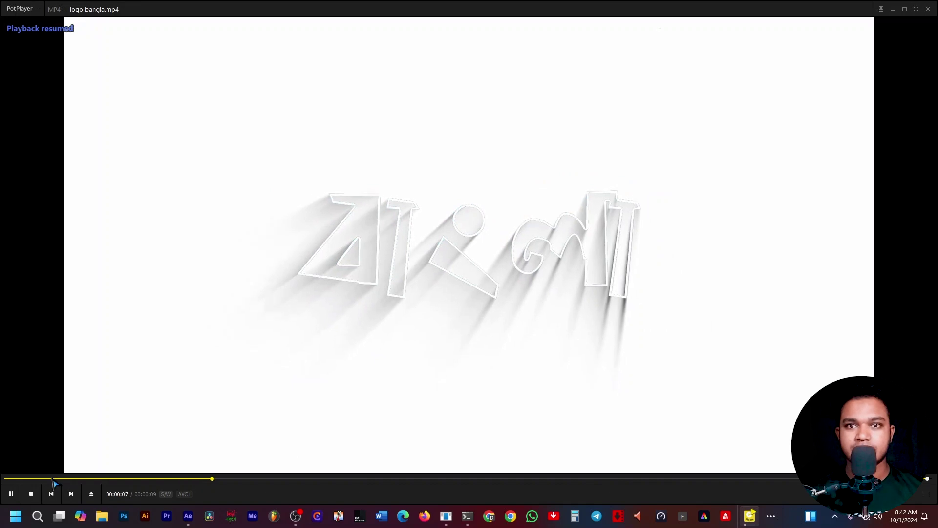
key(space)
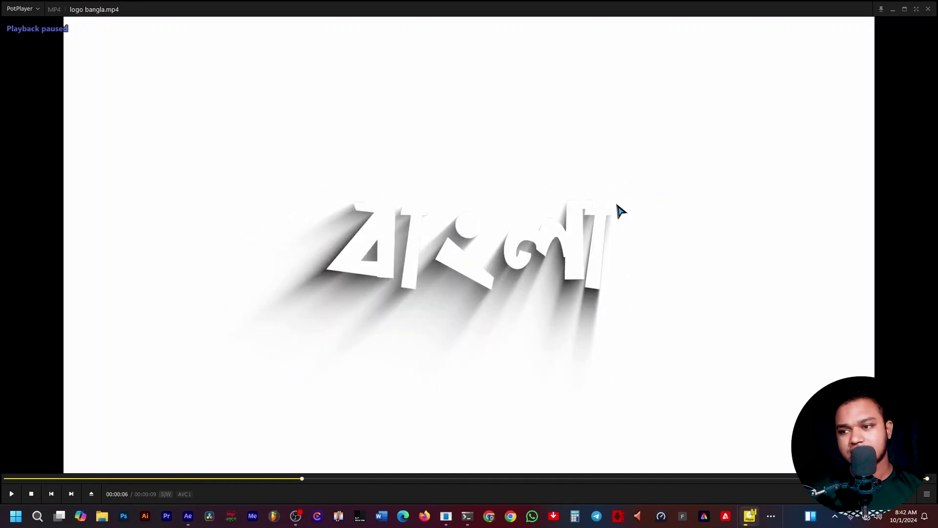
click(892, 9)
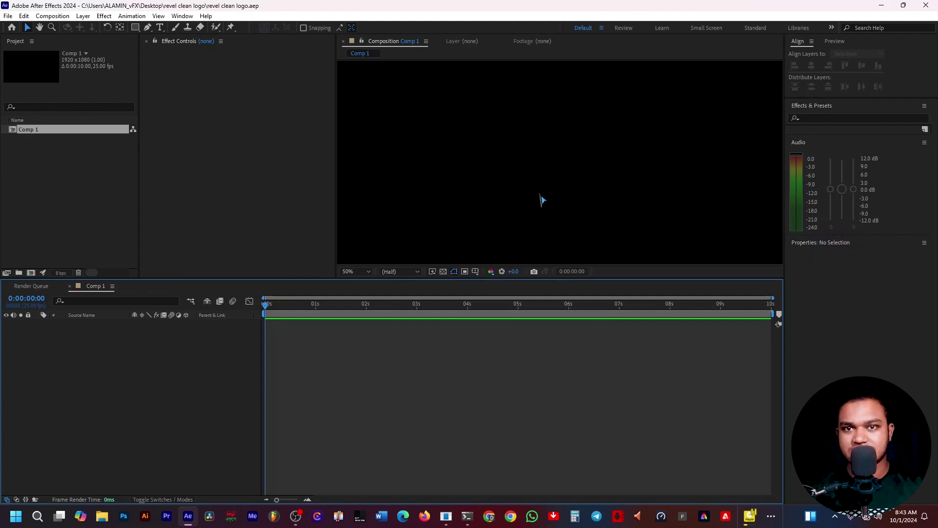
scroll(540, 201, down, 2)
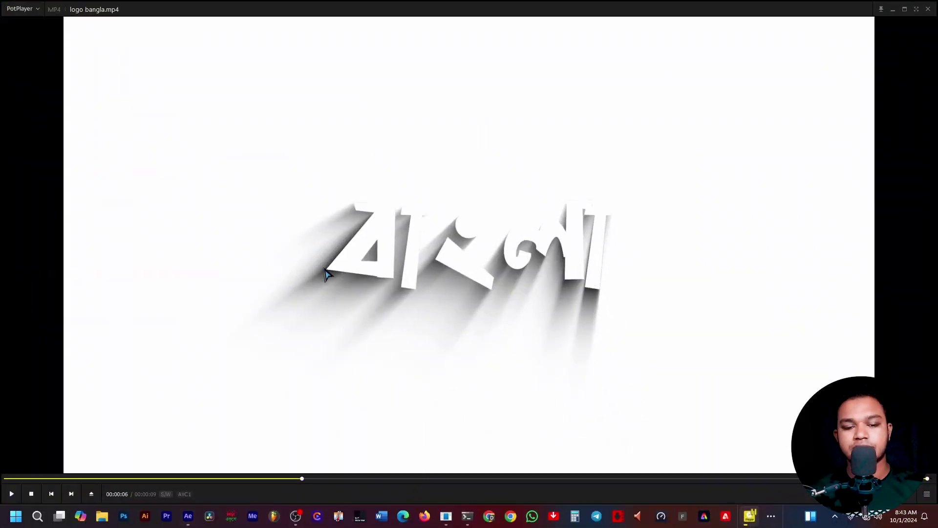
click(156, 479)
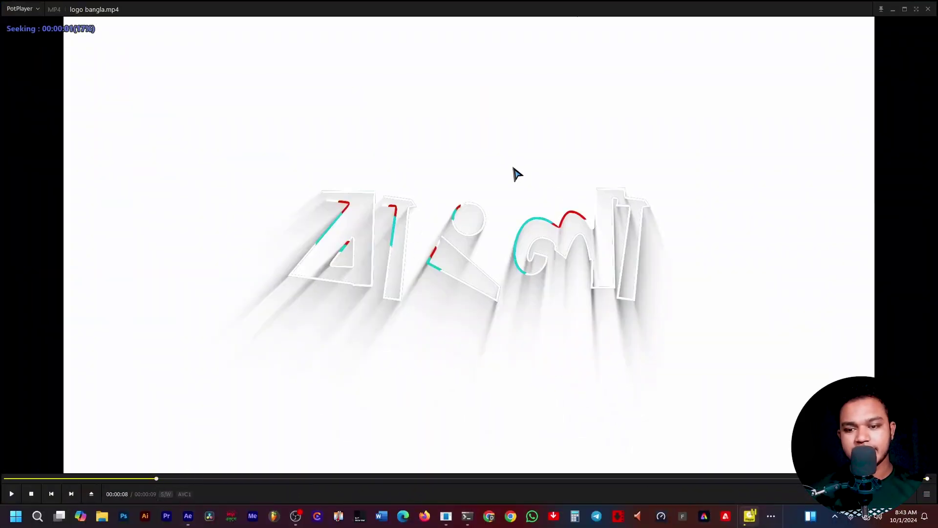
click(325, 479)
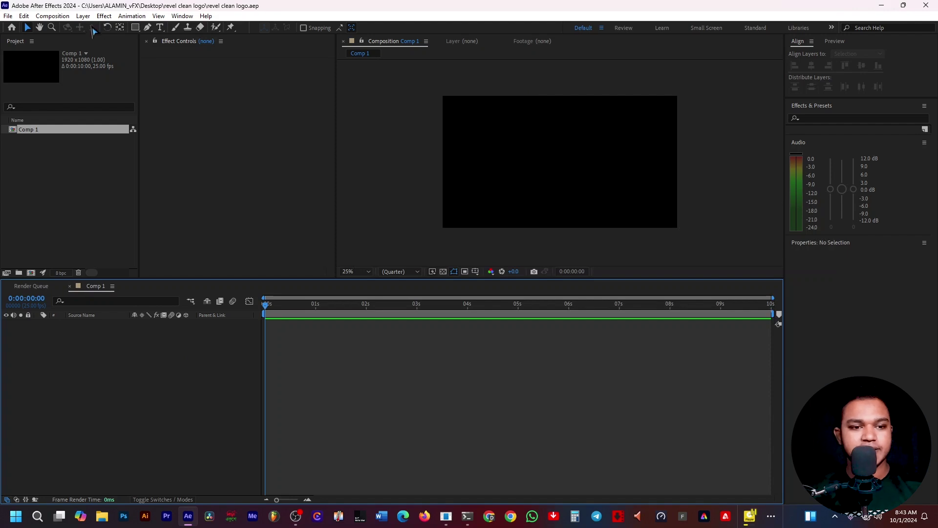
- Add a text layer in Comp 1 at 302 px font size reading বাংলা, entered as "evsjv"
click(160, 27)
click(503, 137)
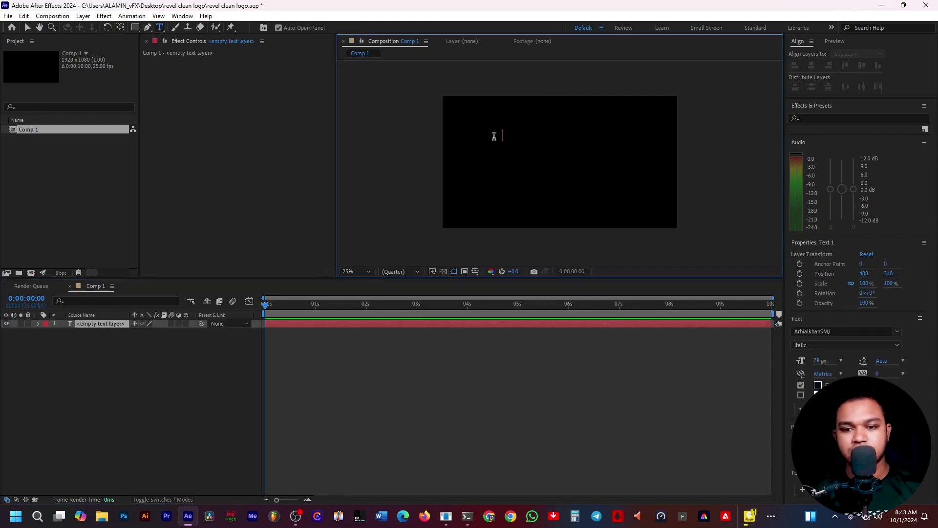
drag(824, 362, 845, 362)
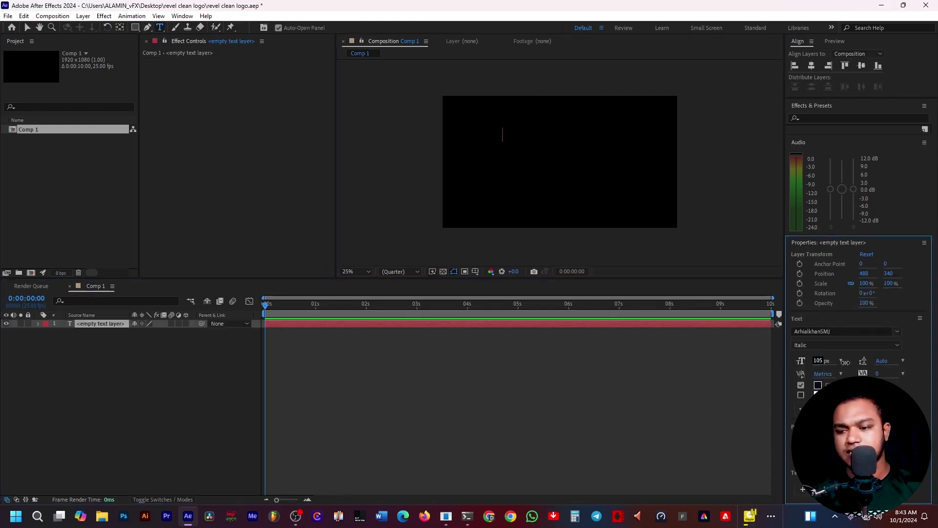
drag(934, 362, 910, 364)
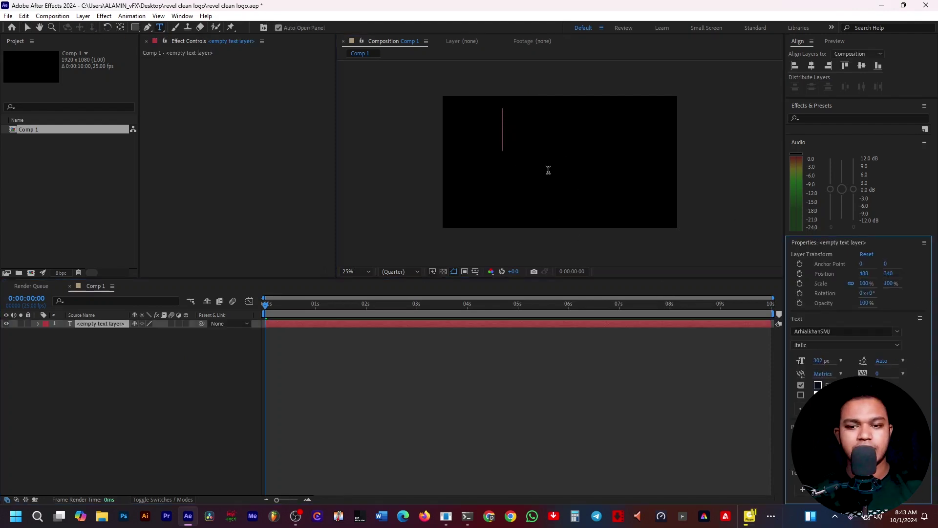
click(527, 149)
text(evq)
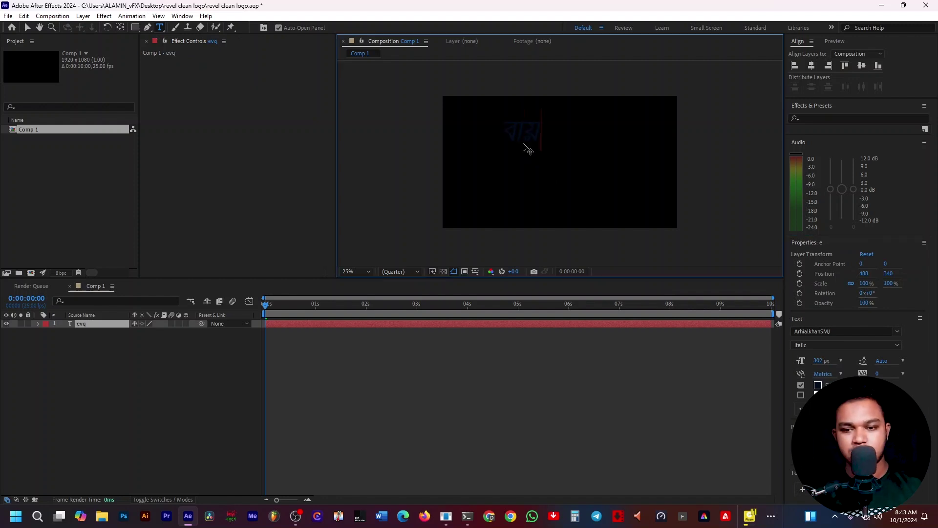
key(BackSpace)
key(BackSpace)
key(BackSpace)
text(ev)
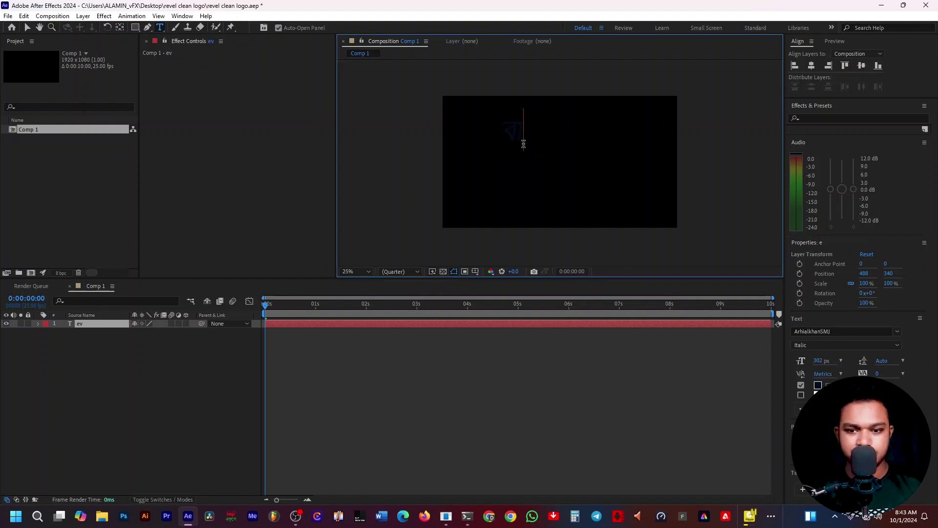
text(sjv)
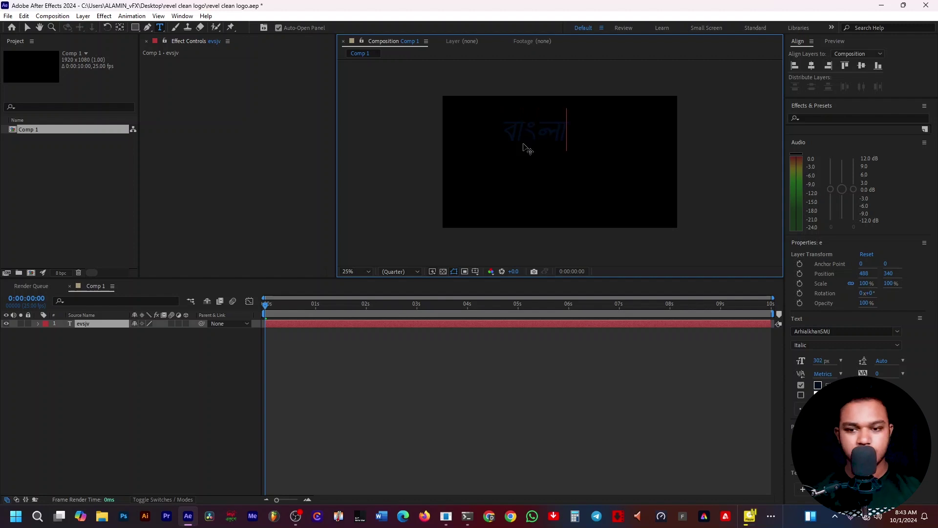
- Change the font of the whole logo text to Asiatic Bangla Typeface
key(ctrl+a)
click(896, 331)
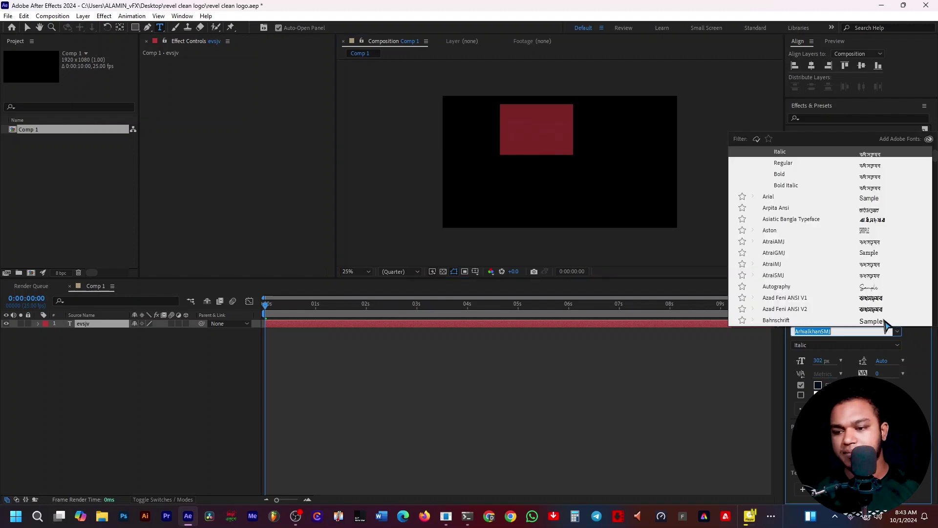
click(884, 219)
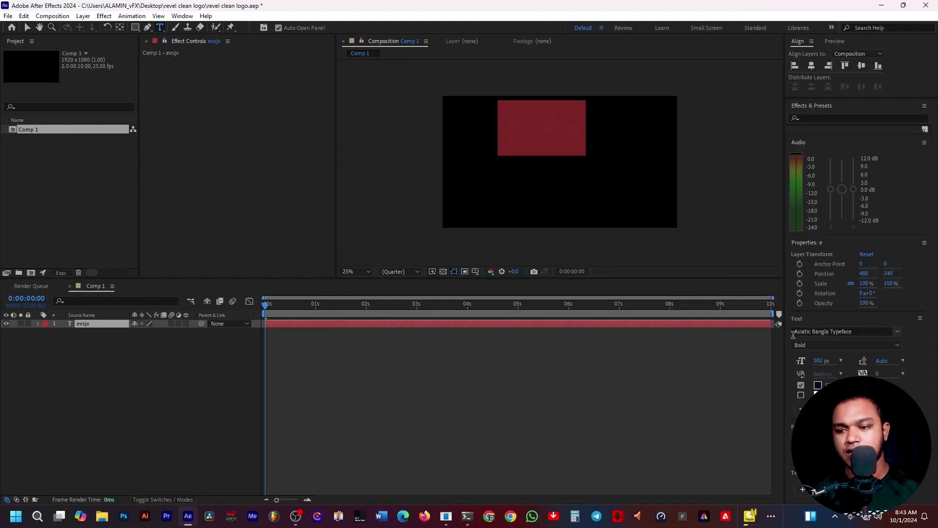
- Set the logo text's fill colour to a bright, fully saturated blue with a hue of 210°
click(817, 385)
click(476, 204)
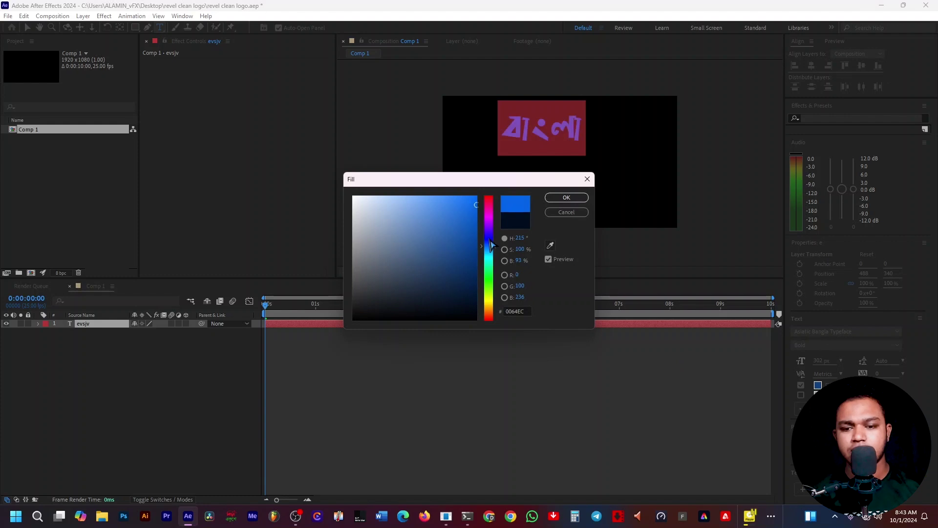
mouse_move(488, 234)
mouse_down()
mouse_move(490, 272)
mouse_move(490, 237)
mouse_move(490, 248)
mouse_up()
click(476, 196)
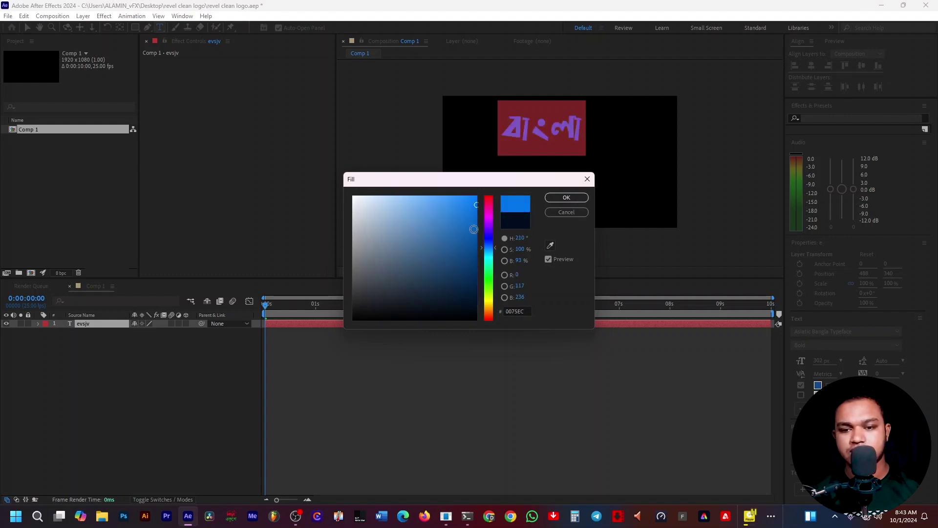
click(566, 197)
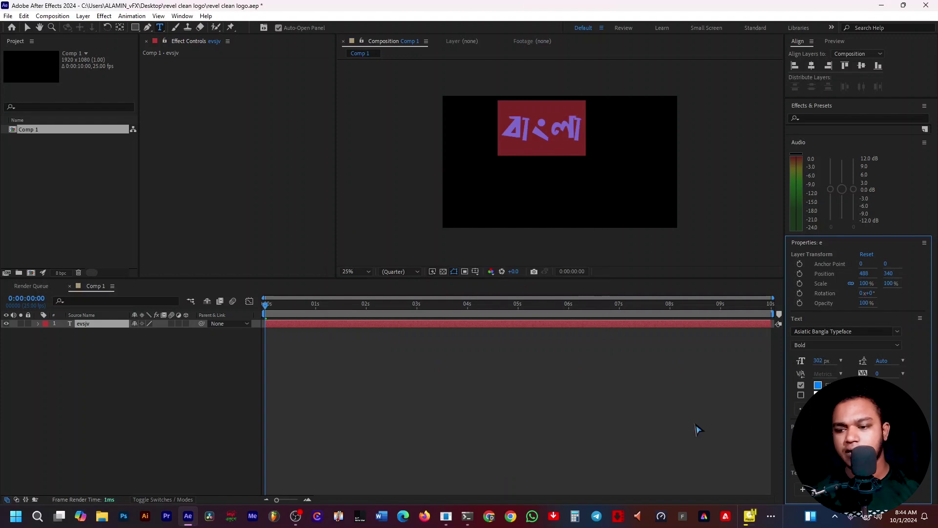
- Enlarge the logo text to 404 px and centre it horizontally and vertically in the composition
drag(819, 362, 869, 362)
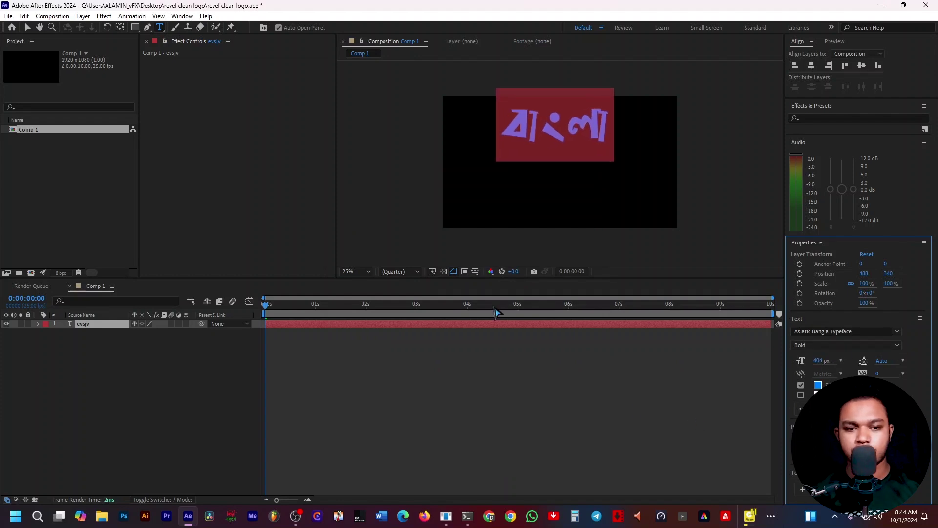
click(29, 28)
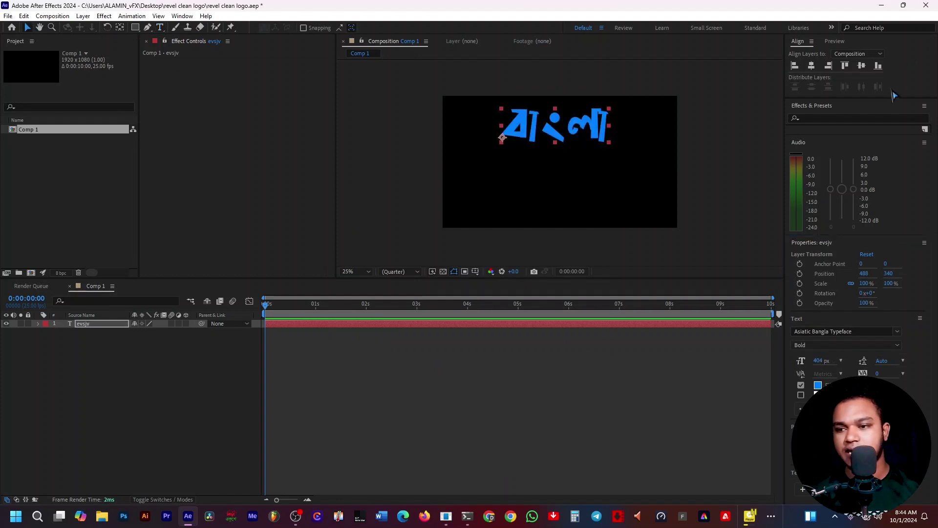
click(811, 66)
click(861, 66)
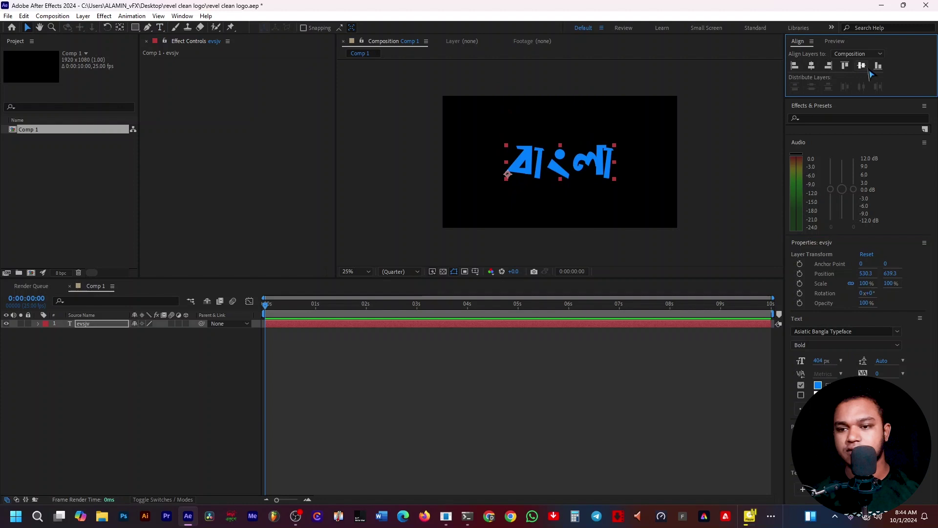
- Centre the logo text layer's anchor point on its lettering
click(647, 342)
click(581, 166)
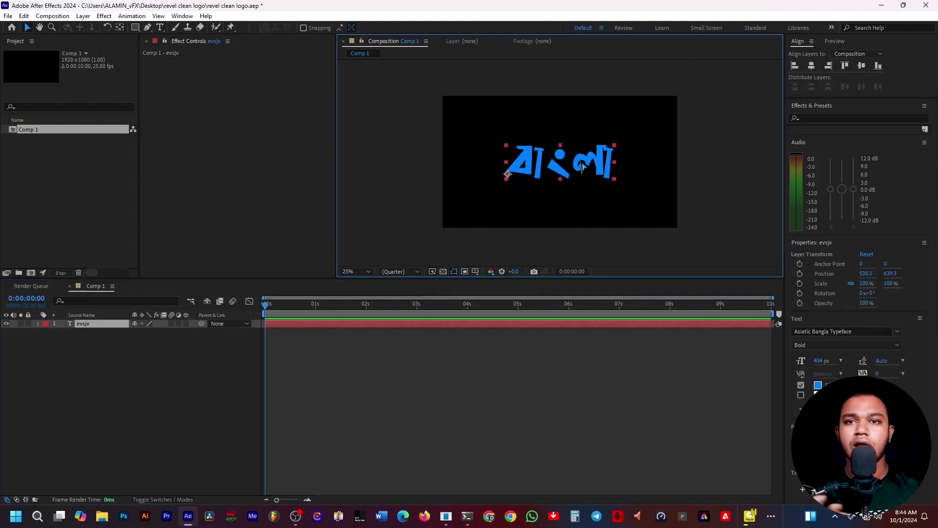
key(ctrl+alt+Home)
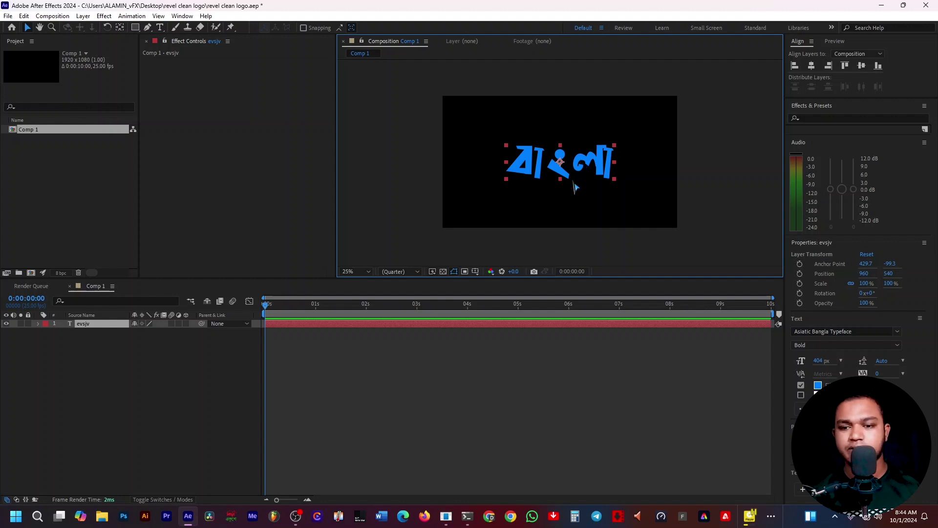
click(743, 187)
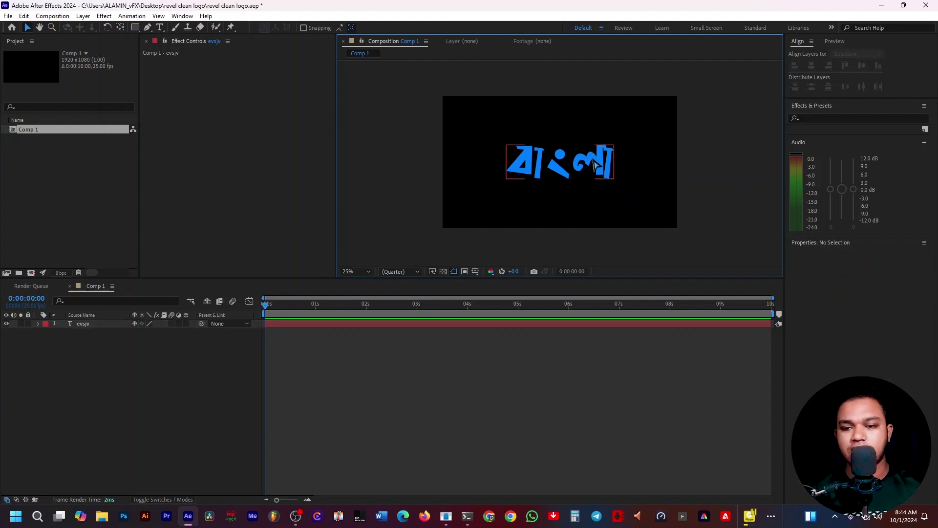
- Pre-compose the evsjv text layer as "Main logo", moving all attributes into the new composition
click(87, 324)
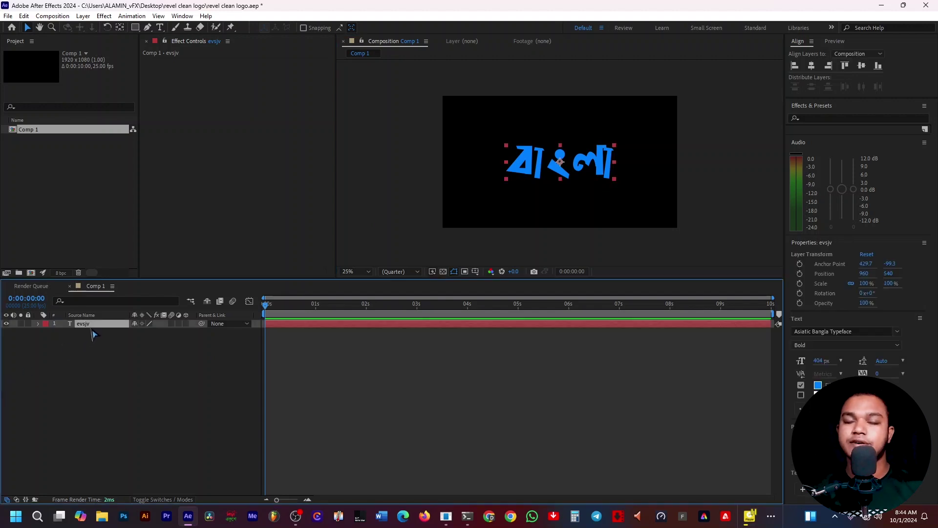
right_click(92, 333)
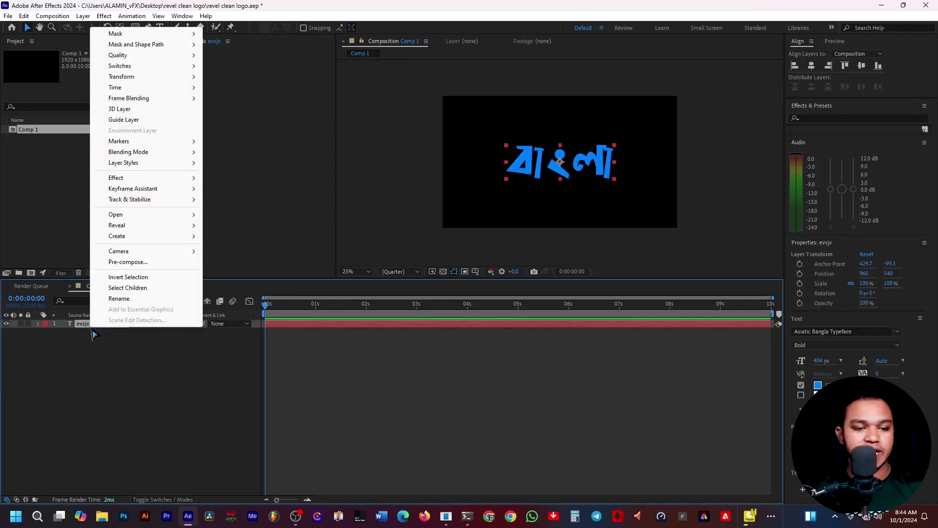
click(146, 266)
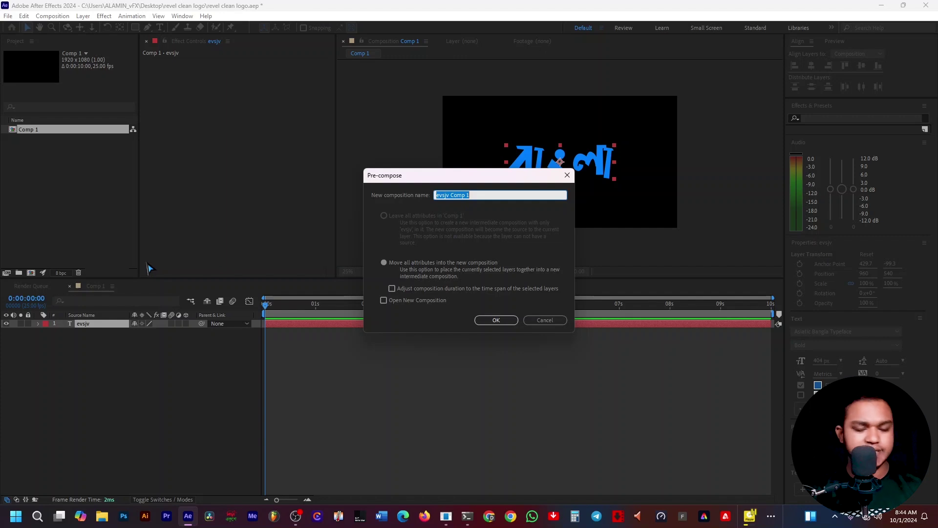
text(k)
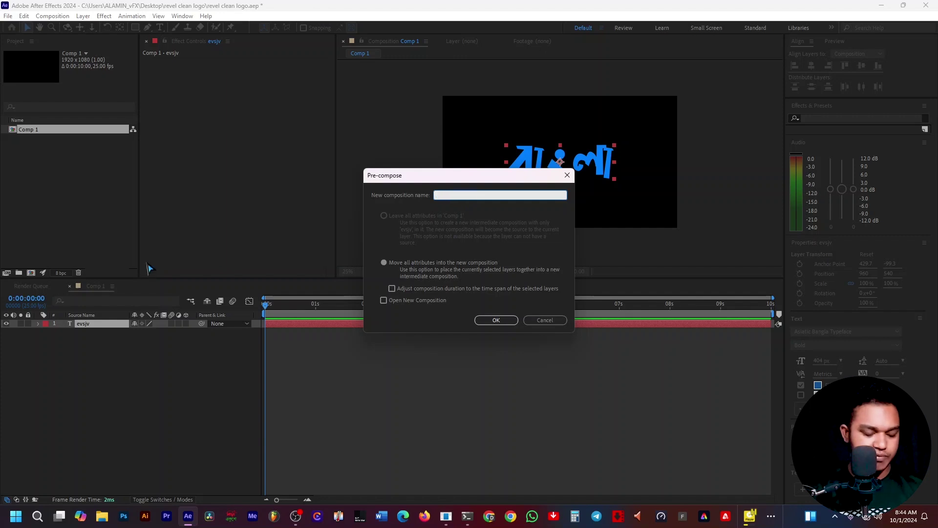
text(*)
key(BackSpace)
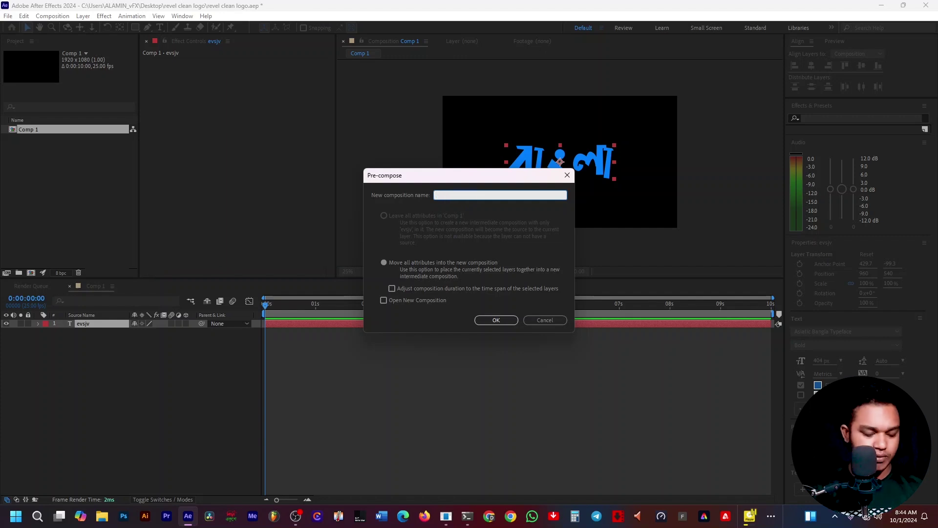
text(Mai)
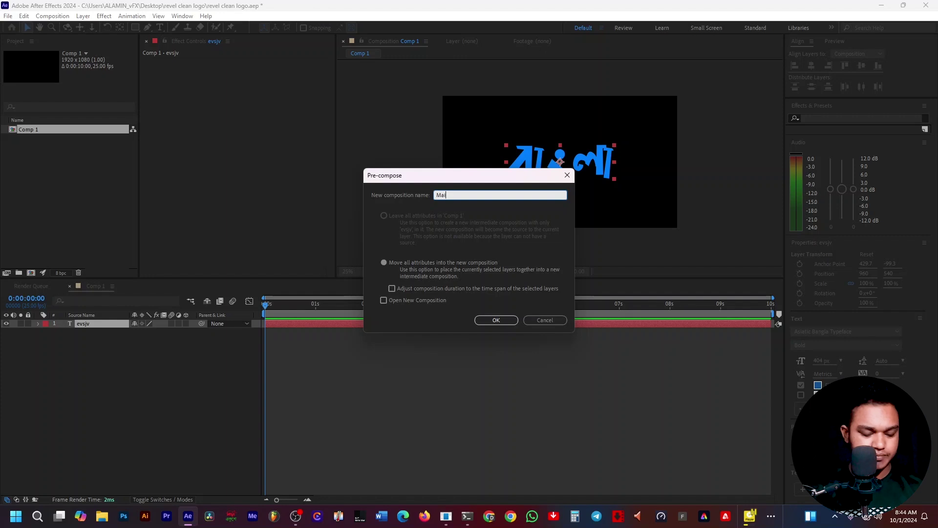
text(n logo)
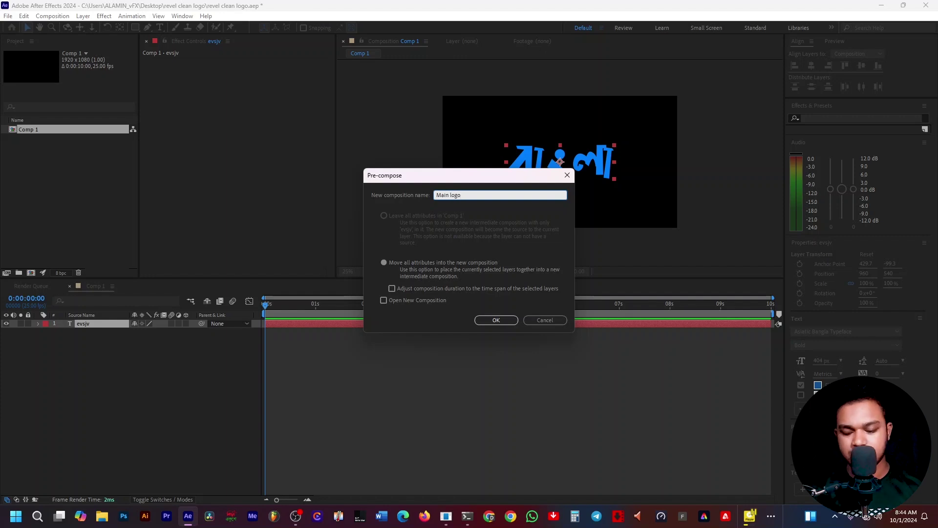
key(Return)
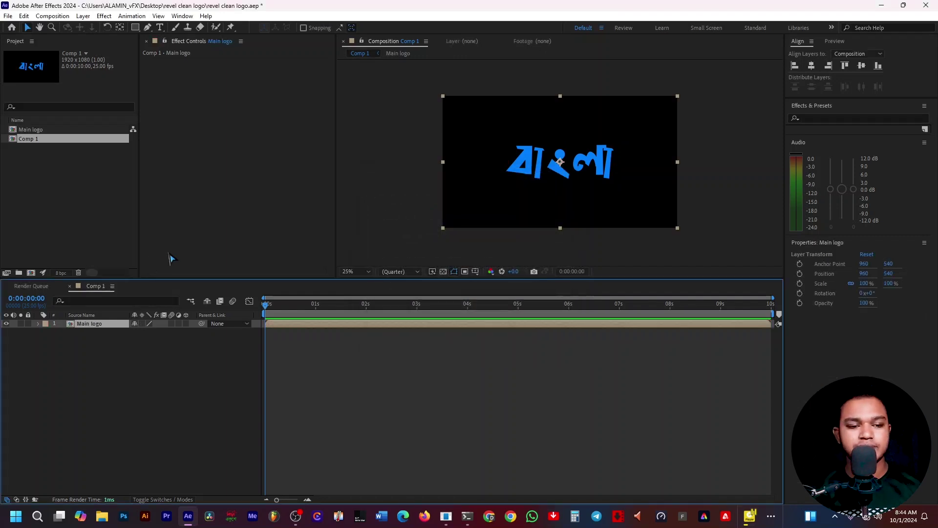
- Open the Main logo composition to check its text layer, and return to Comp 1
click(42, 130)
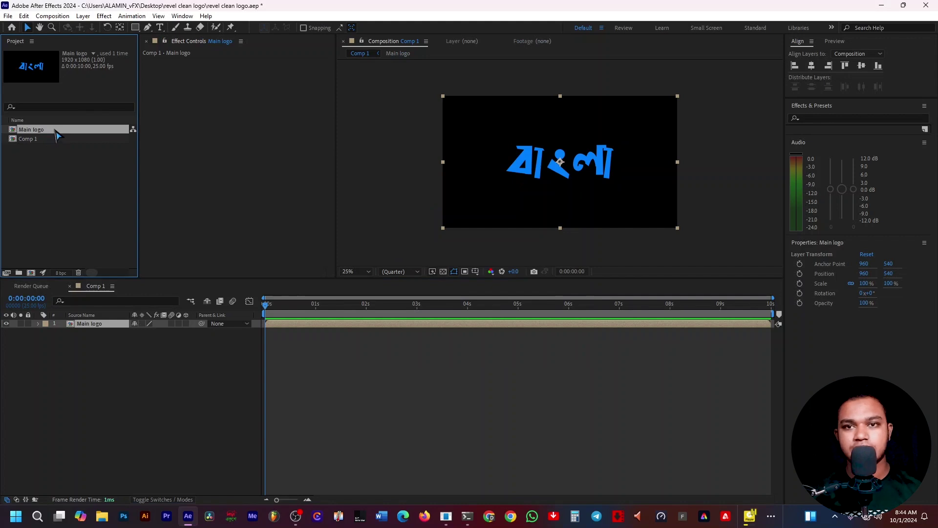
double_click(92, 324)
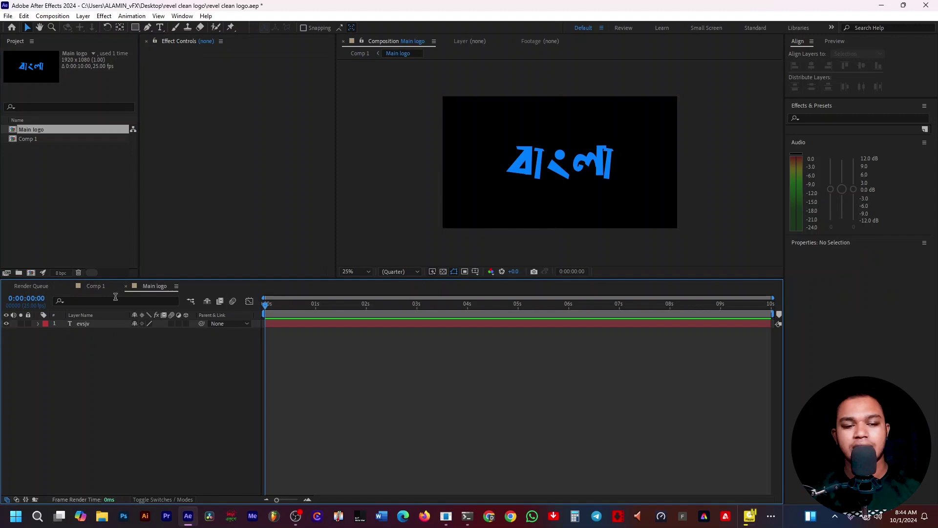
click(94, 287)
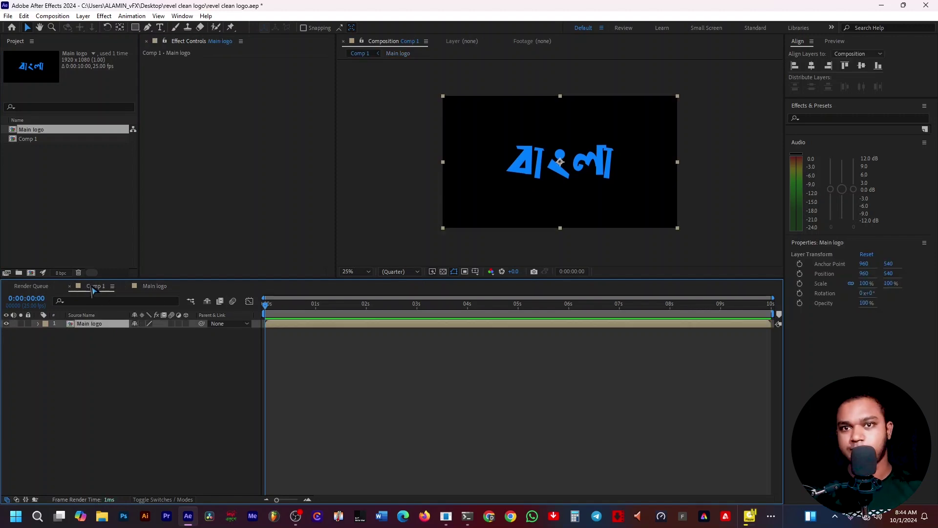
click(179, 358)
click(98, 315)
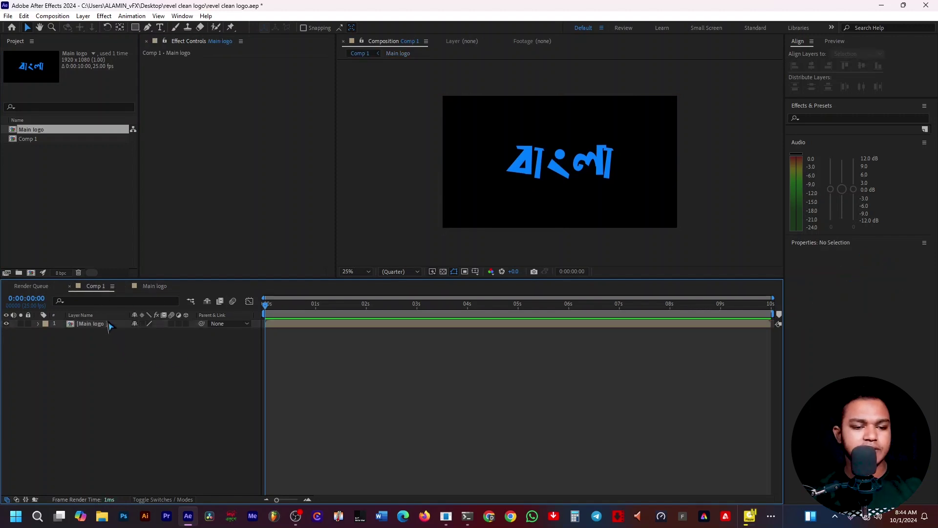
- Apply the Fill effect to the Main logo layer in Comp 1
click(105, 326)
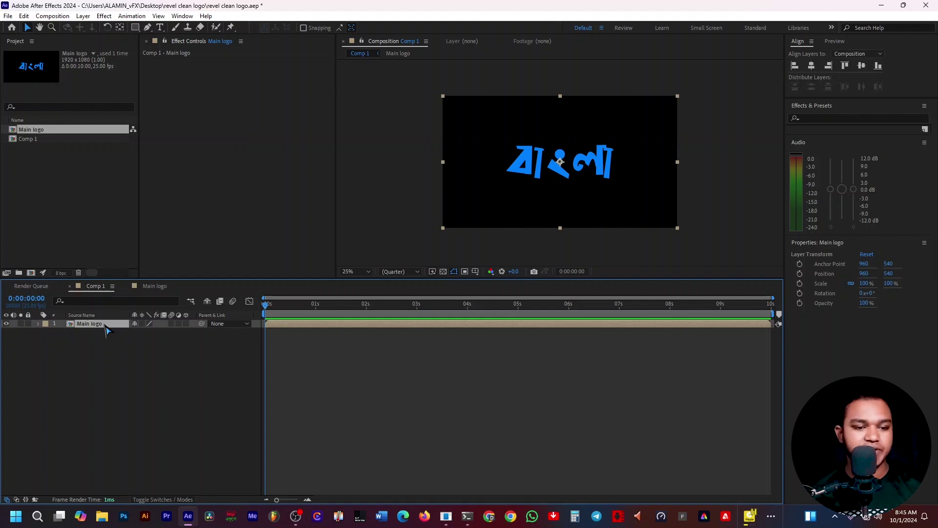
key(ctrl+space)
text(fill)
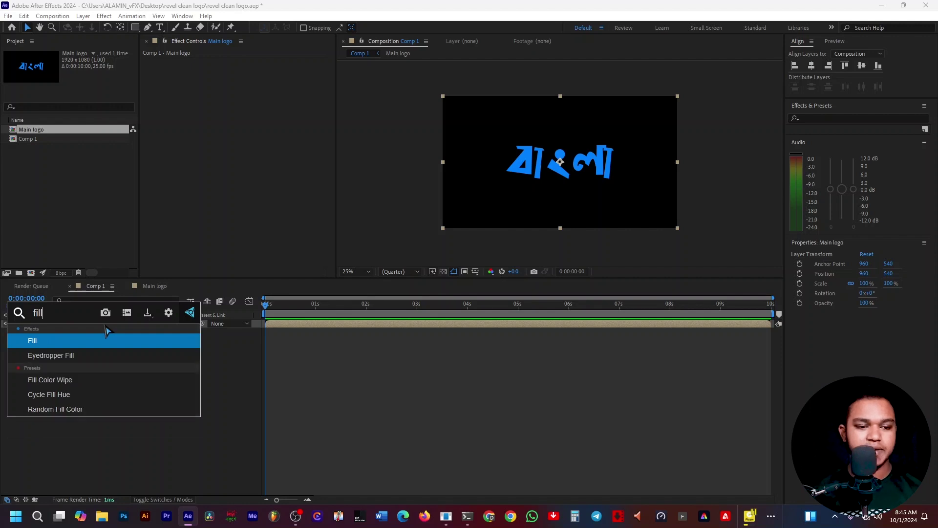
click(94, 340)
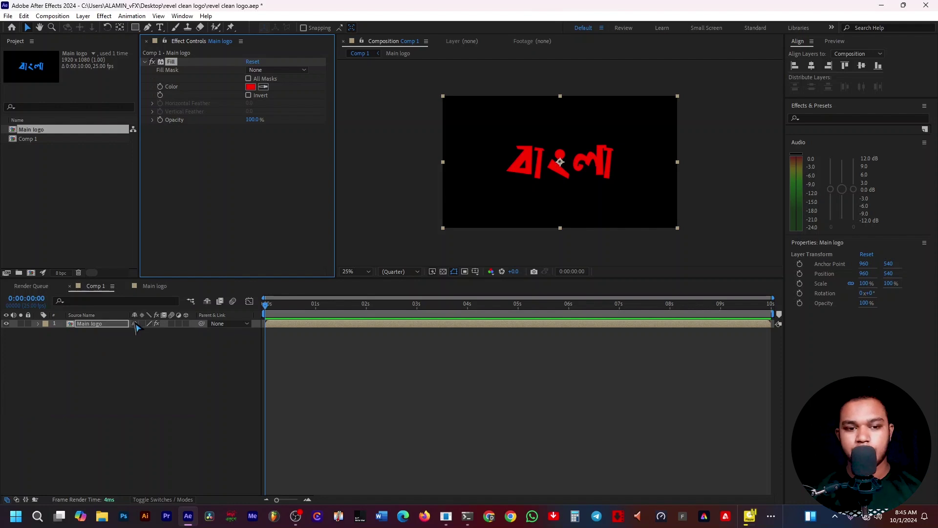
- Display the full list of effect categories with its search field, and deselect the Main logo layer
click(843, 123)
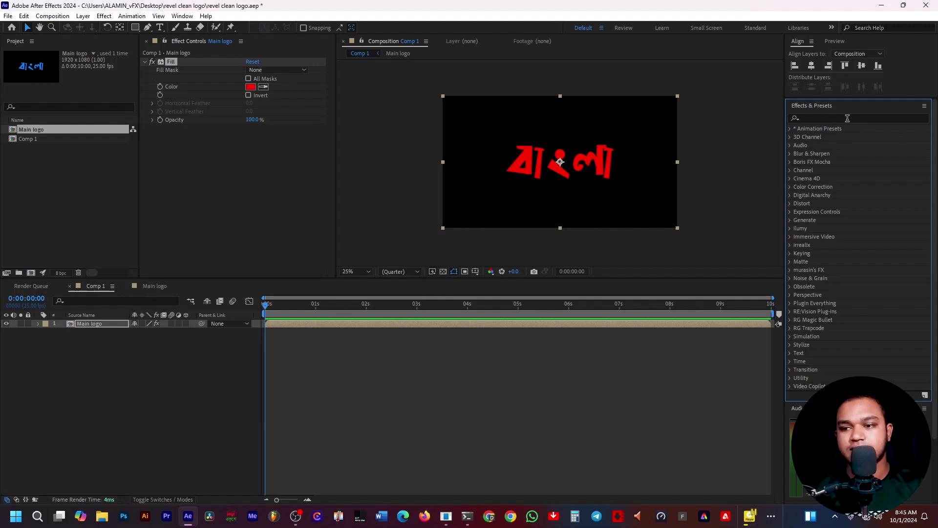
click(848, 118)
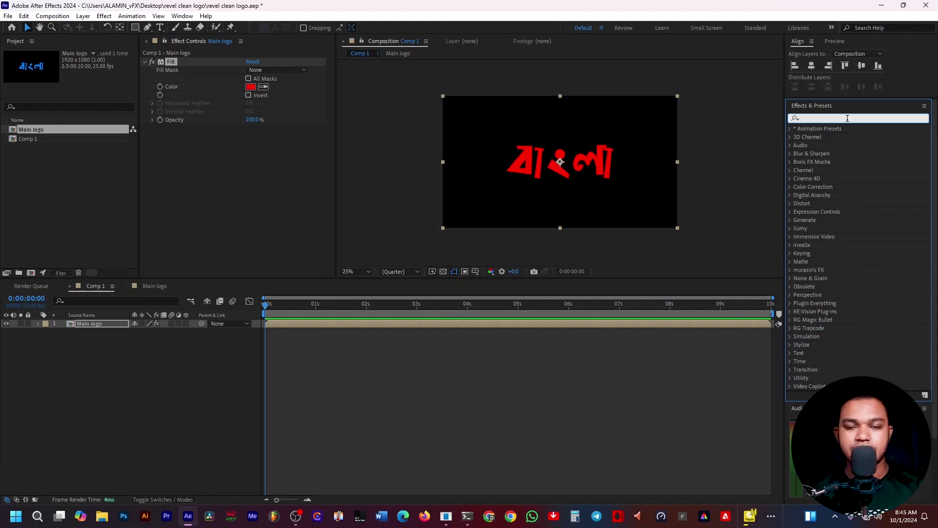
click(474, 408)
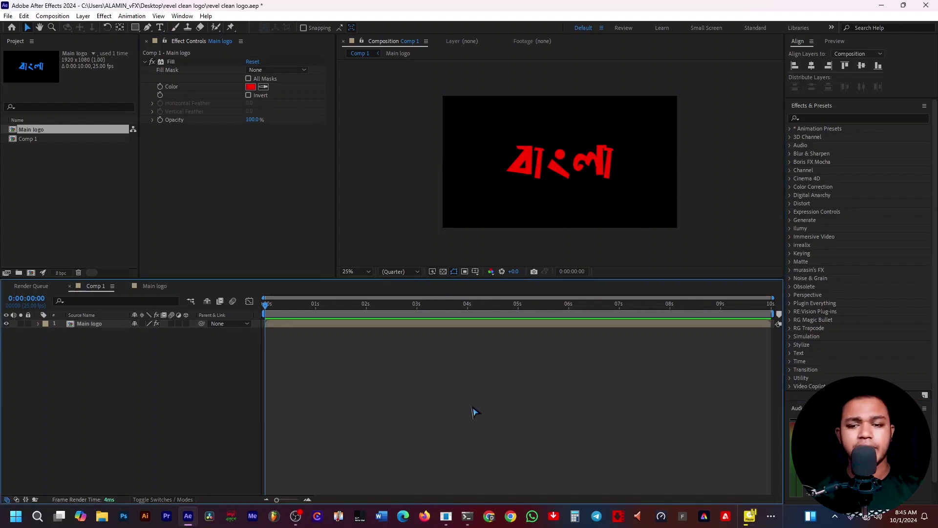
- Set the Fill effect's color on the Main logo layer to white (FFFFFF)
click(250, 86)
text(ffffff)
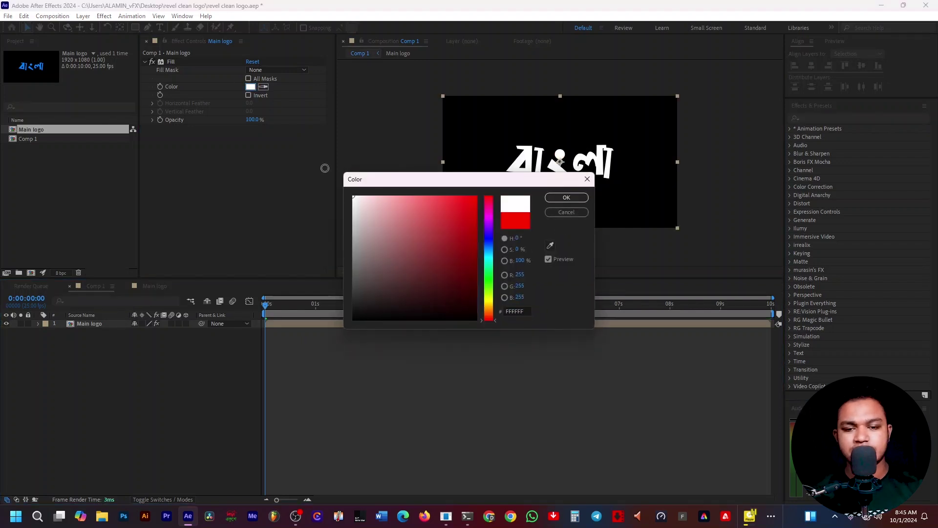
click(552, 198)
- Pre-compose the Main logo layer as "white color logo", moving all attributes into the new composition
right_click(100, 326)
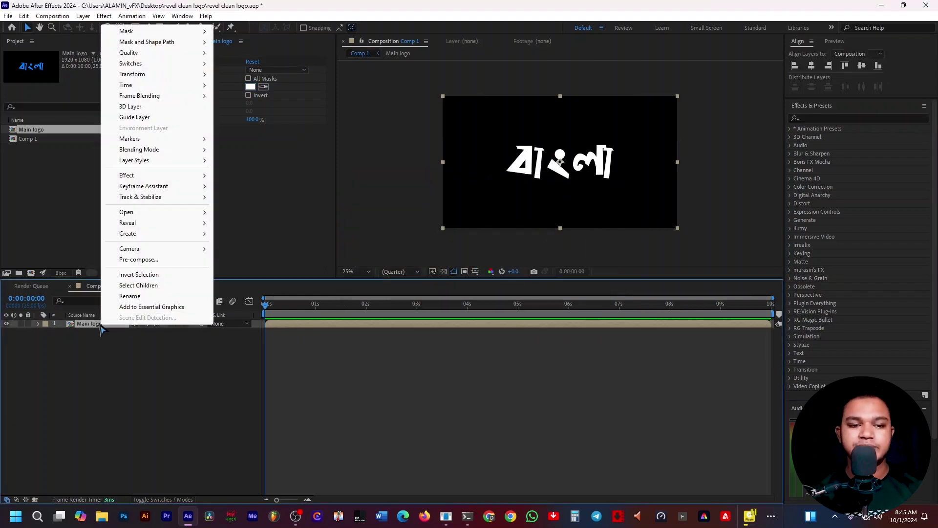
click(146, 259)
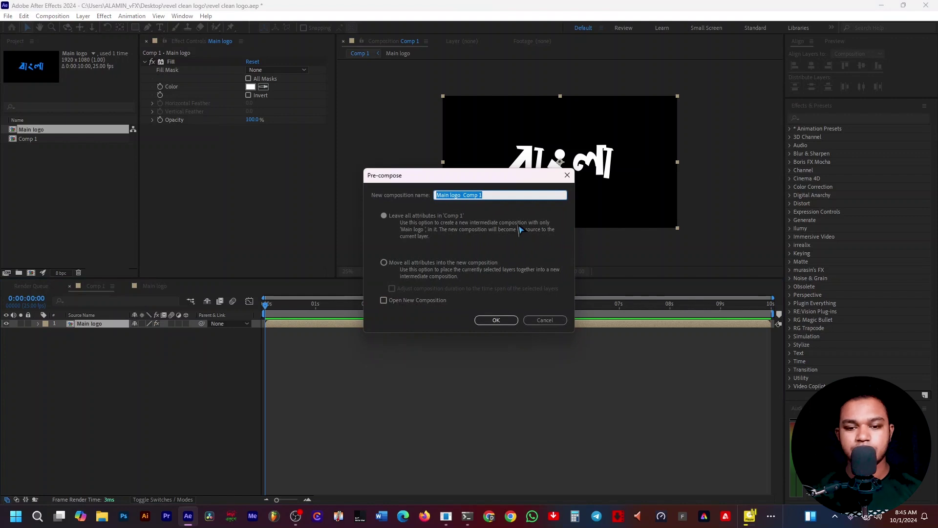
text(white)
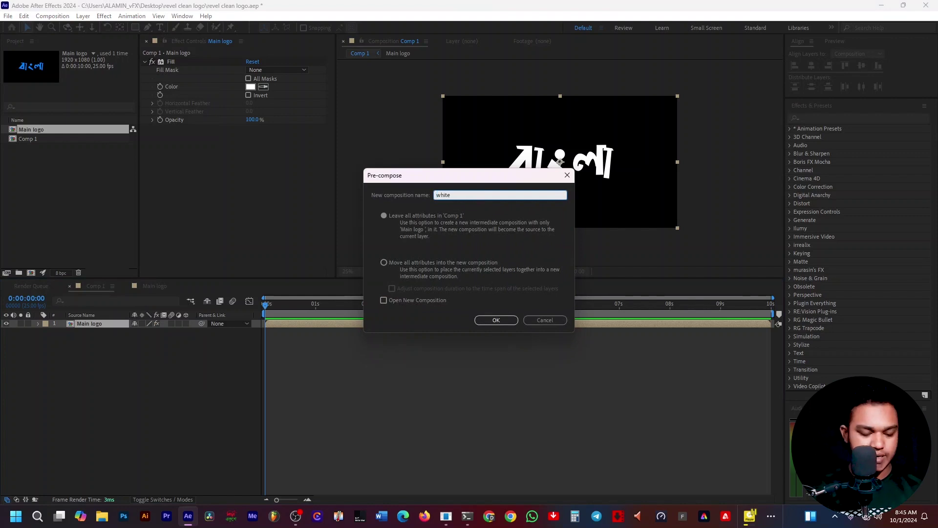
text( color logfo)
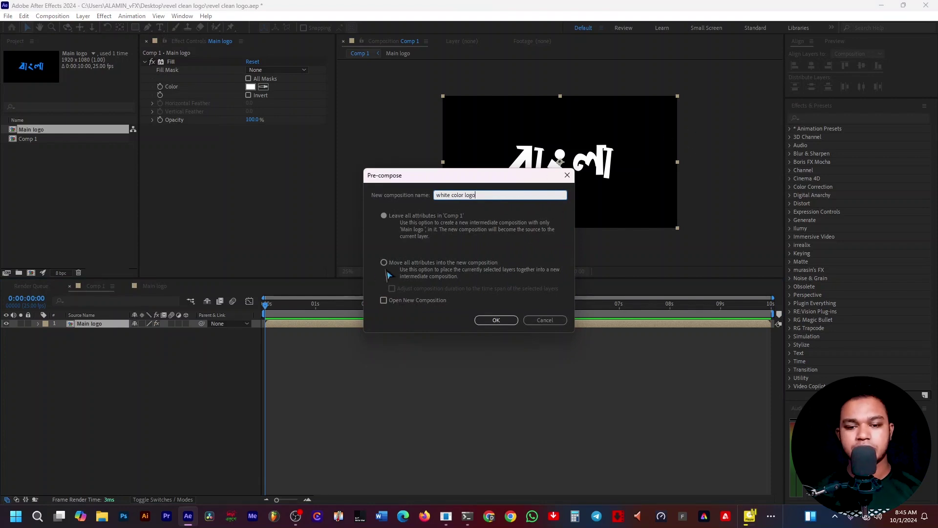
click(395, 266)
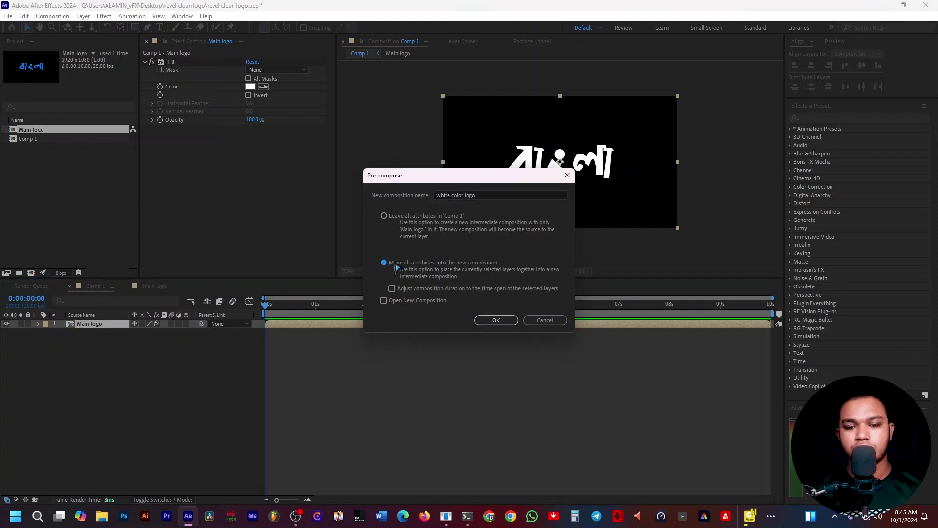
click(495, 320)
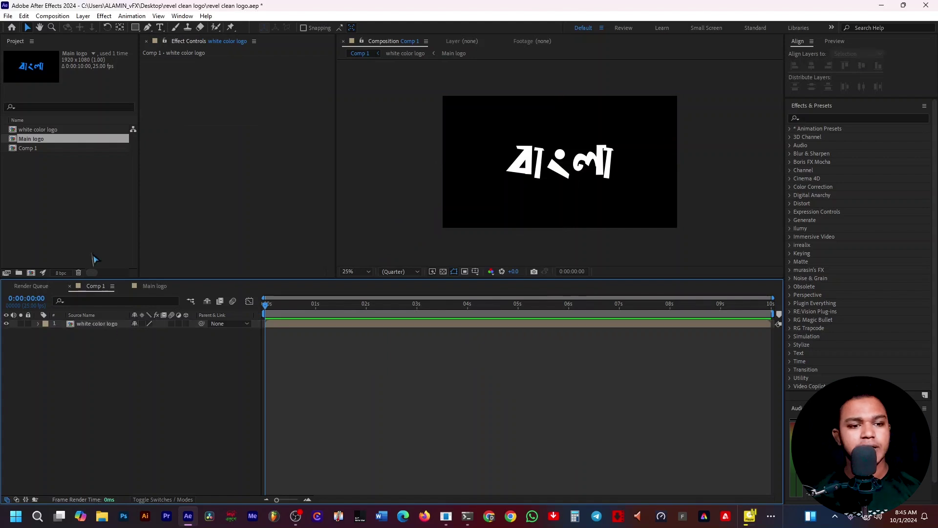
- Add the Main logo composition beneath the white color logo layer in Comp 1, and toggle the white layer's visibility to compare both versions
click(62, 132)
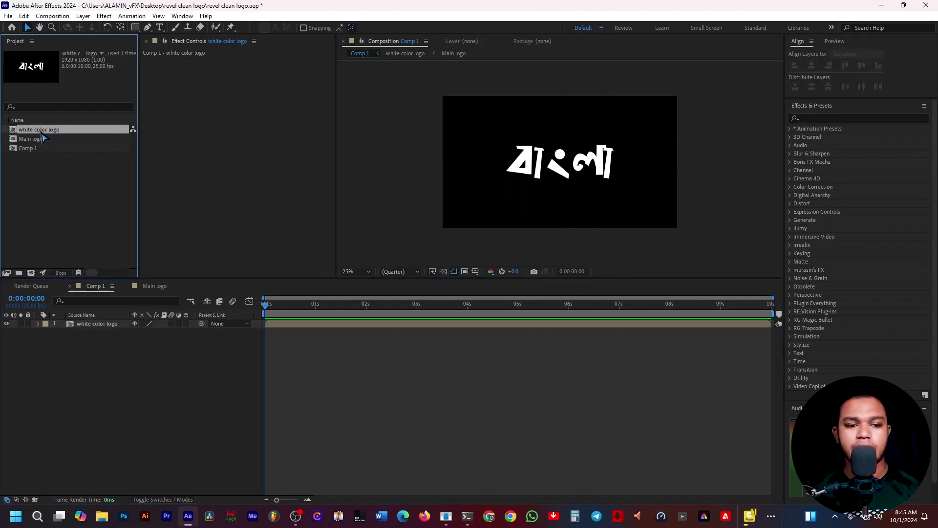
drag(41, 131, 30, 339)
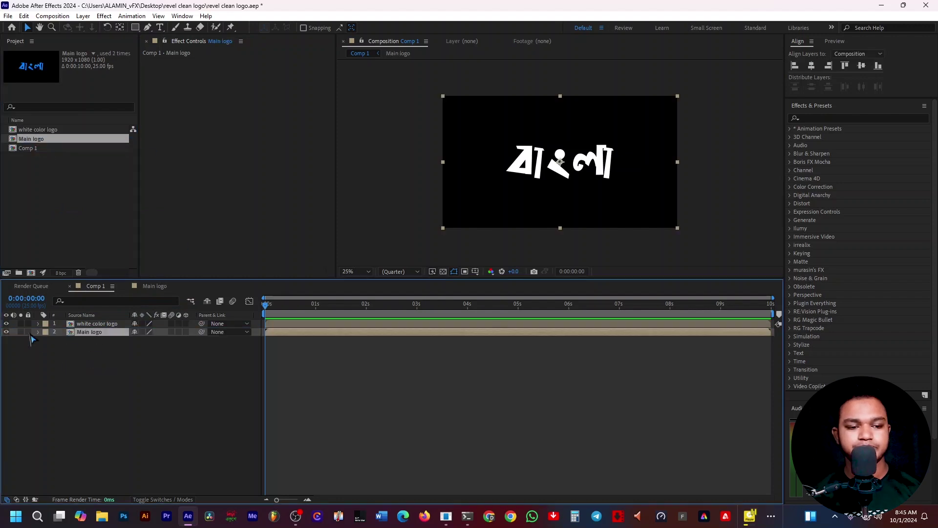
click(6, 323)
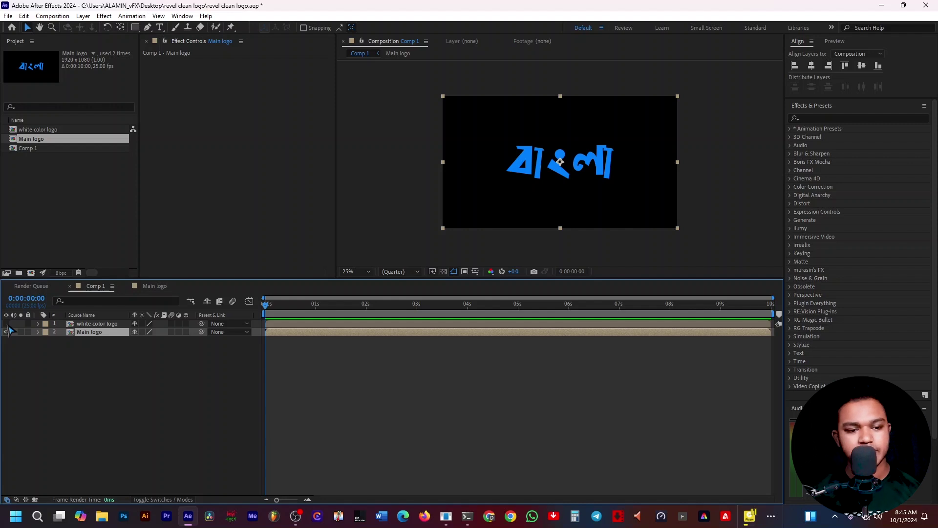
click(6, 324)
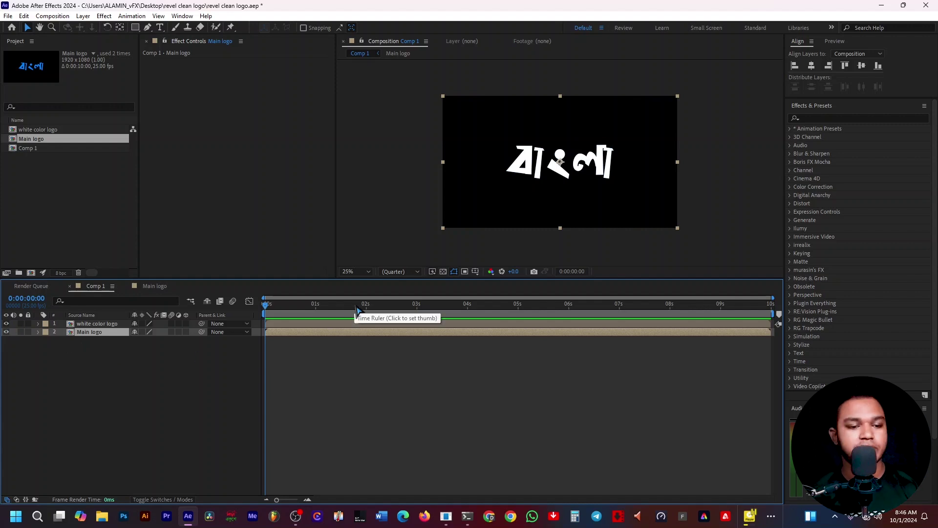
- Delete the Main logo layer from Comp 1
click(108, 324)
click(103, 332)
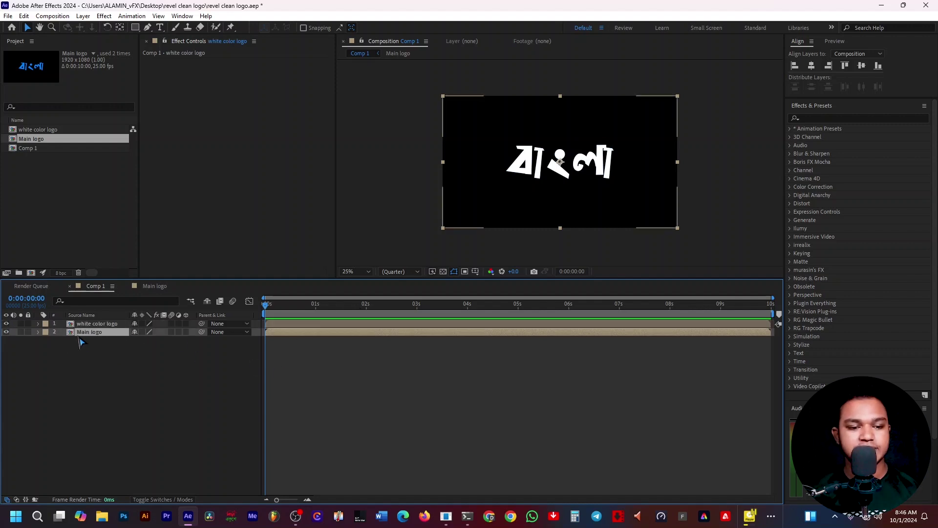
key(Delete)
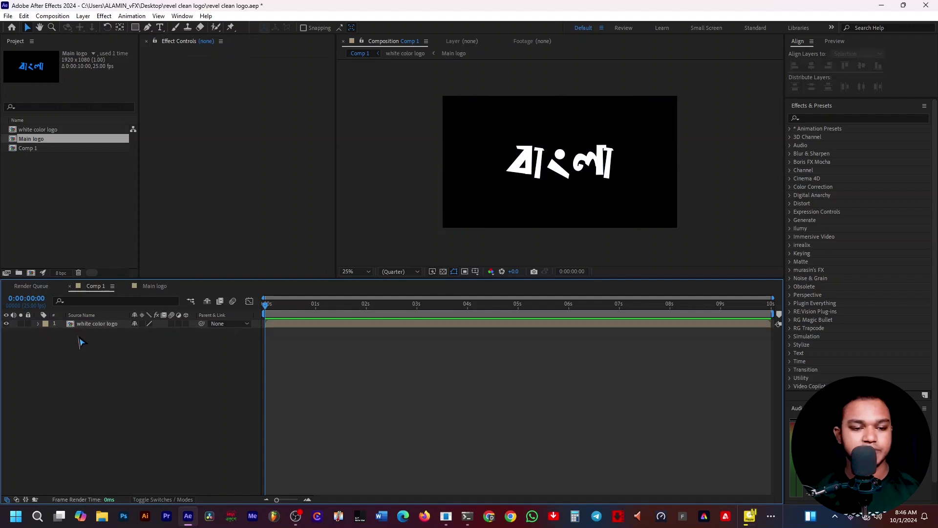
- Duplicate the white color logo layer in Comp 1
click(129, 327)
key(period)
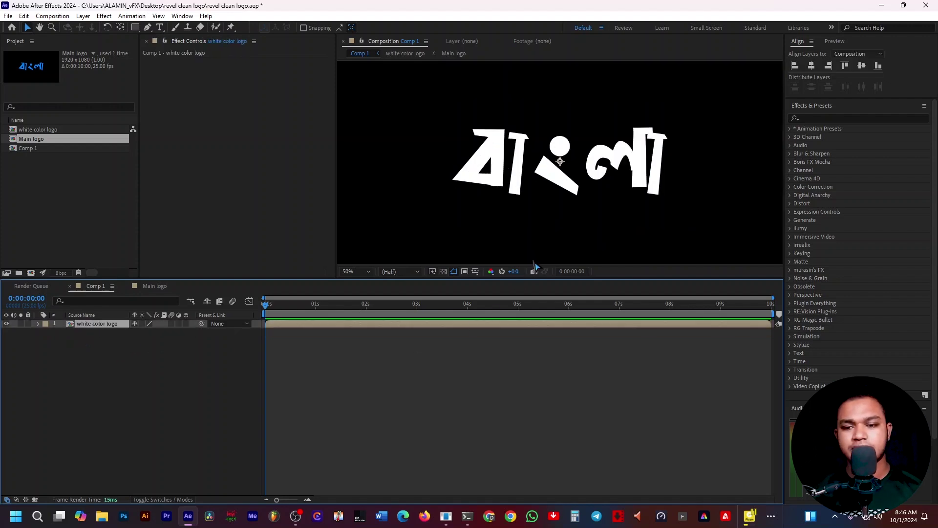
key(comma)
key(period)
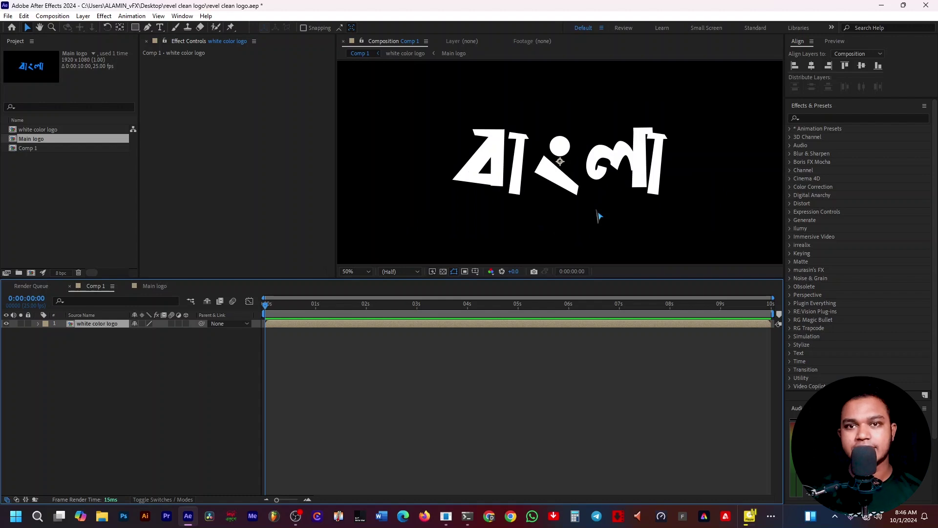
click(182, 380)
click(106, 324)
key(ctrl+d)
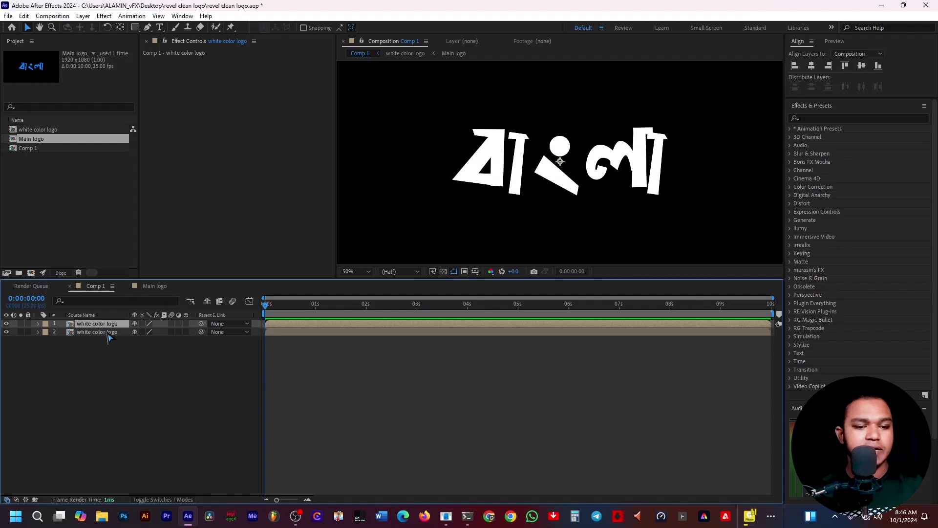
- Rename the lower of the two white color logo layers as "outline"
click(108, 332)
key(ctrl+a)
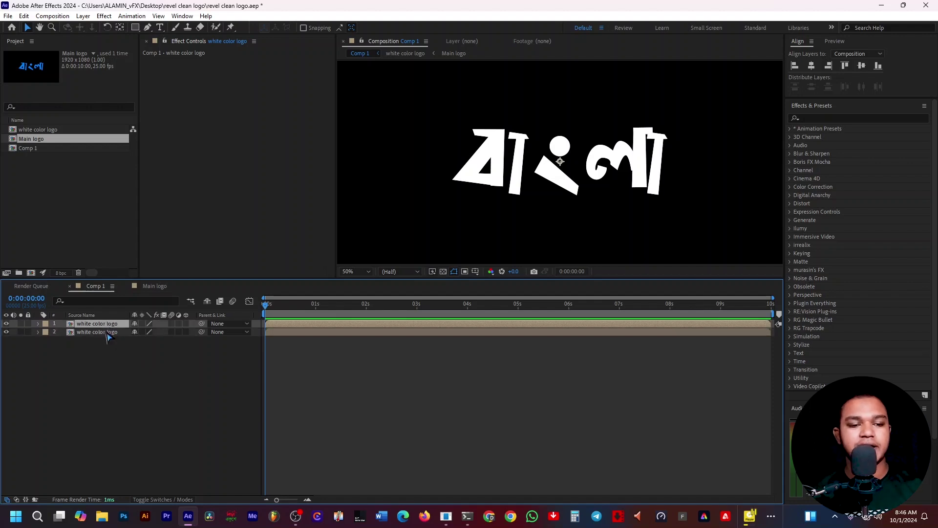
click(110, 332)
right_click(107, 333)
click(146, 303)
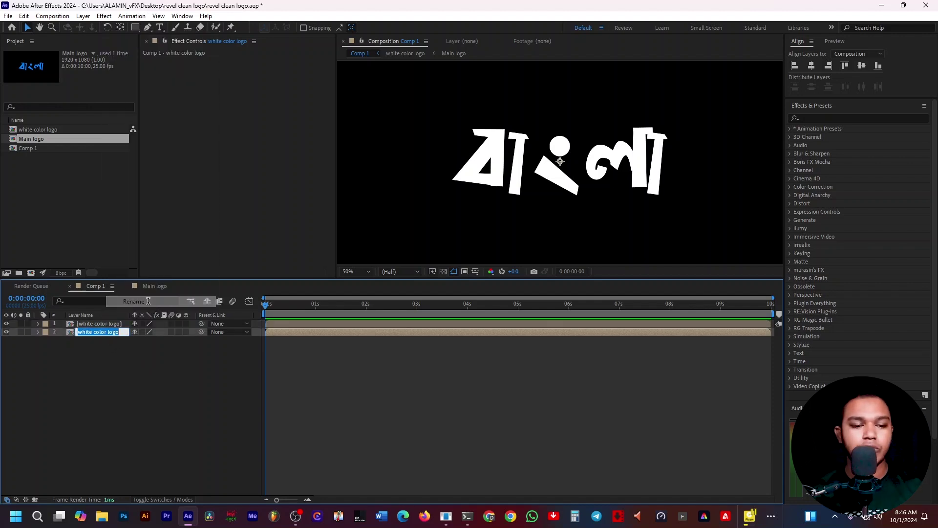
text(ou)
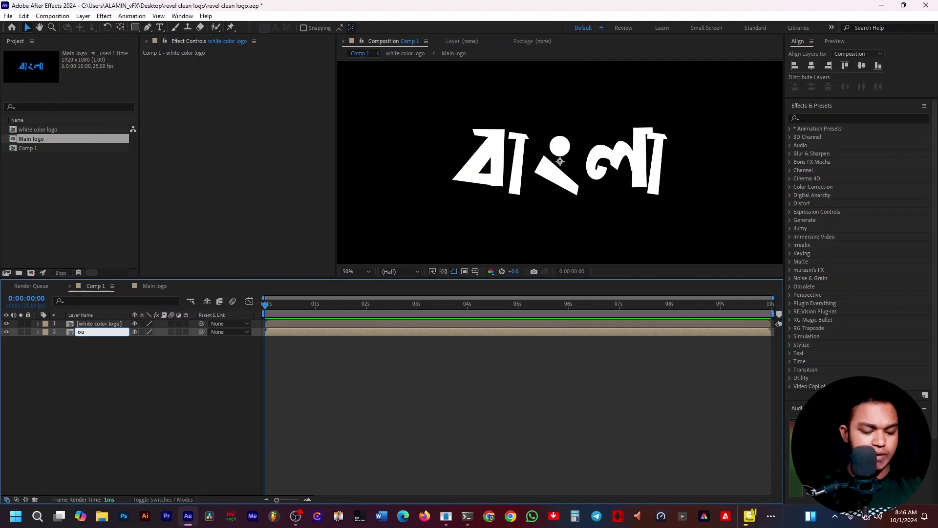
text(tline)
key(Return)
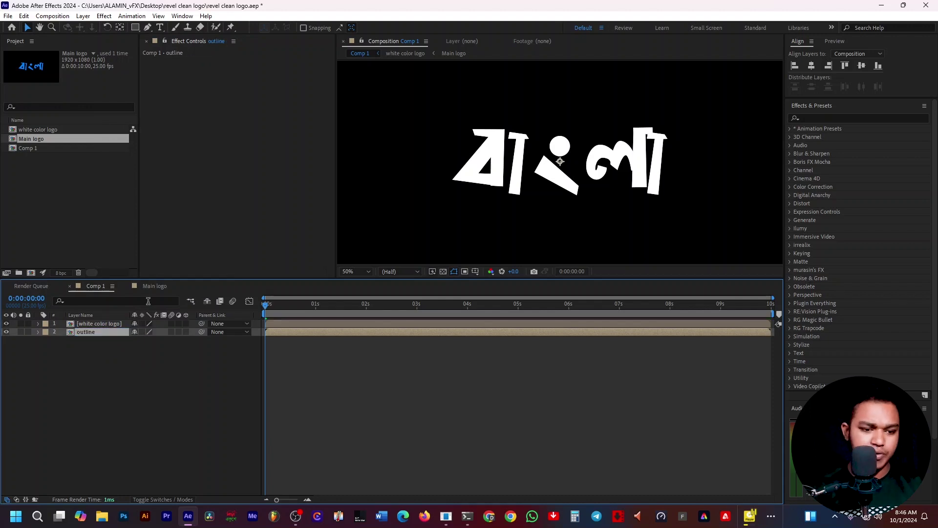
- Find the Vegas effect in the effect search and apply it to the white color logo layer
click(102, 326)
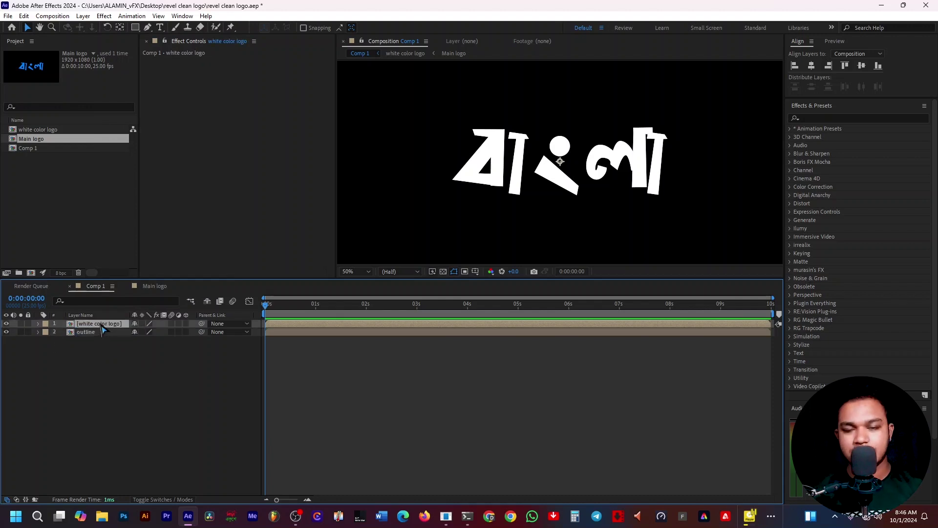
key(ctrl+space)
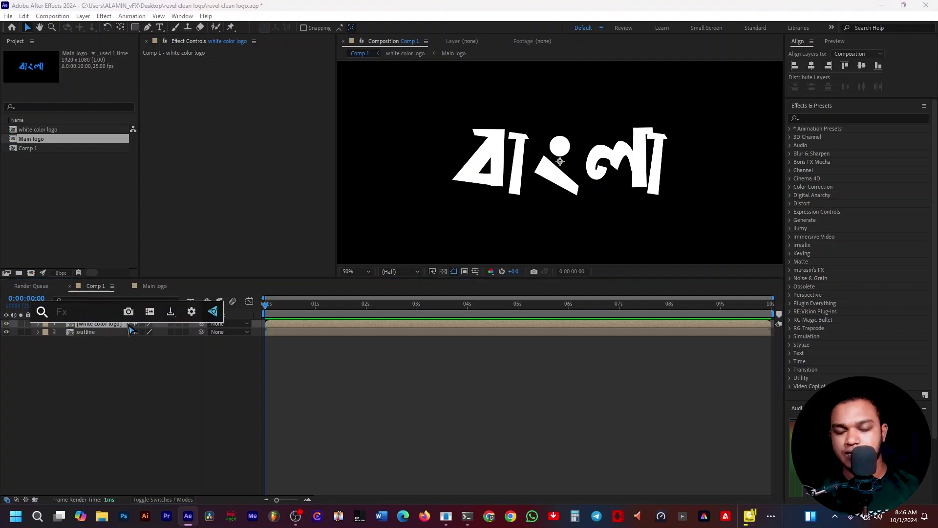
text(ge)
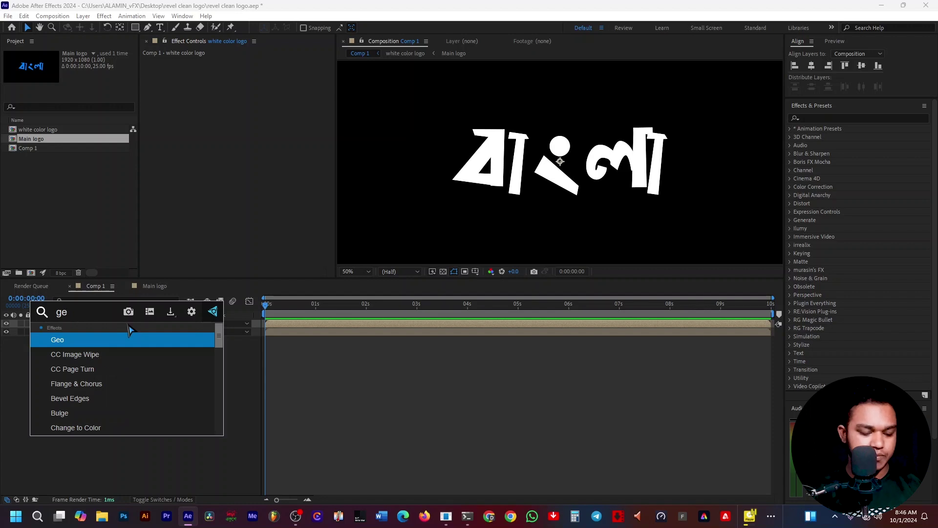
key(BackSpace)
key(BackSpace)
text(vega)
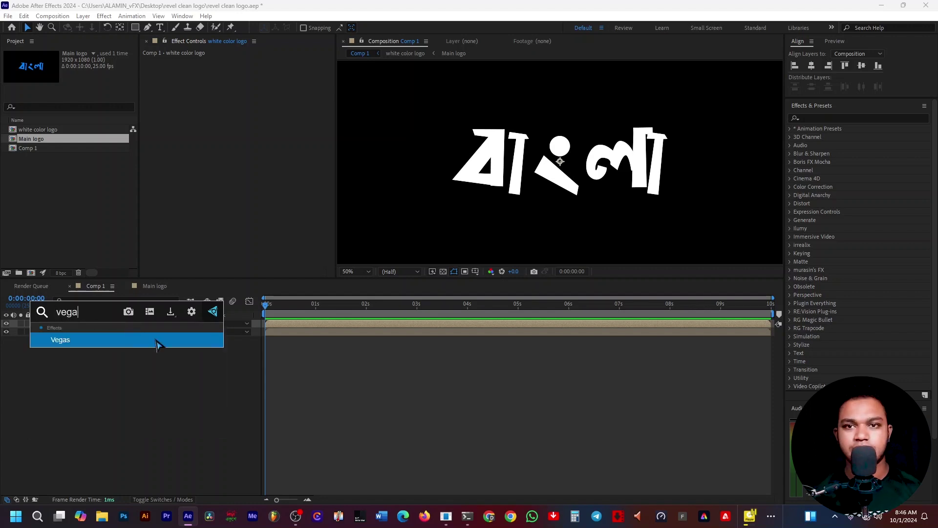
key(Return)
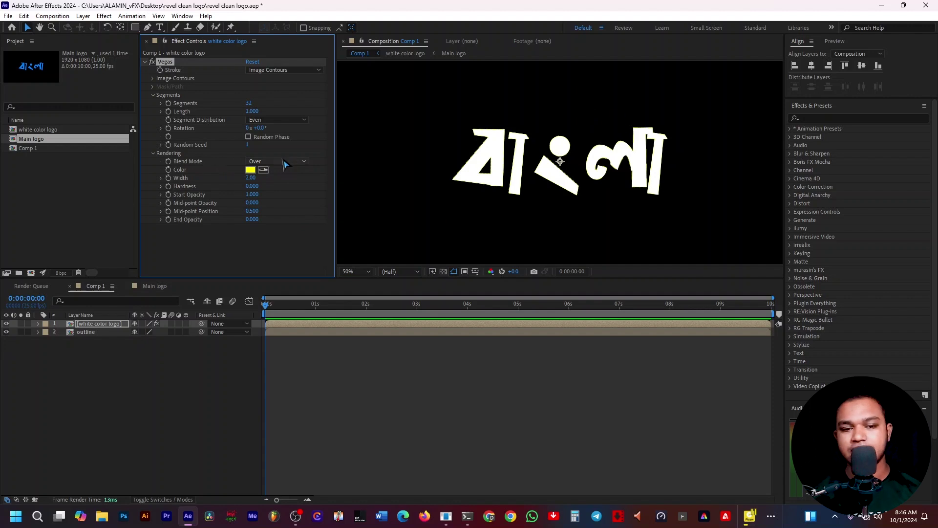
- Set the Vegas effect's Blend Mode to Transparent on the white color logo layer
click(278, 161)
click(290, 172)
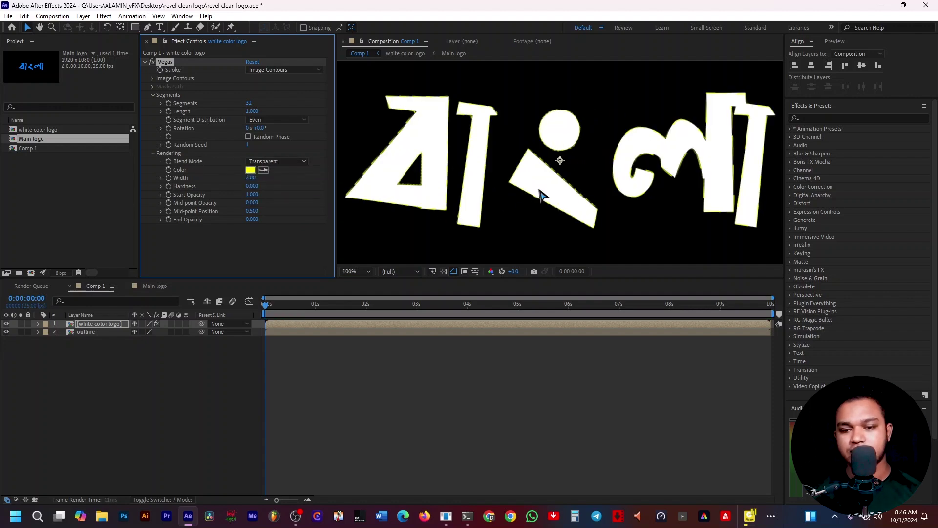
key(slash)
- Hide the outline layer and set the number of Vegas Segments on the white color logo layer to 1
click(7, 332)
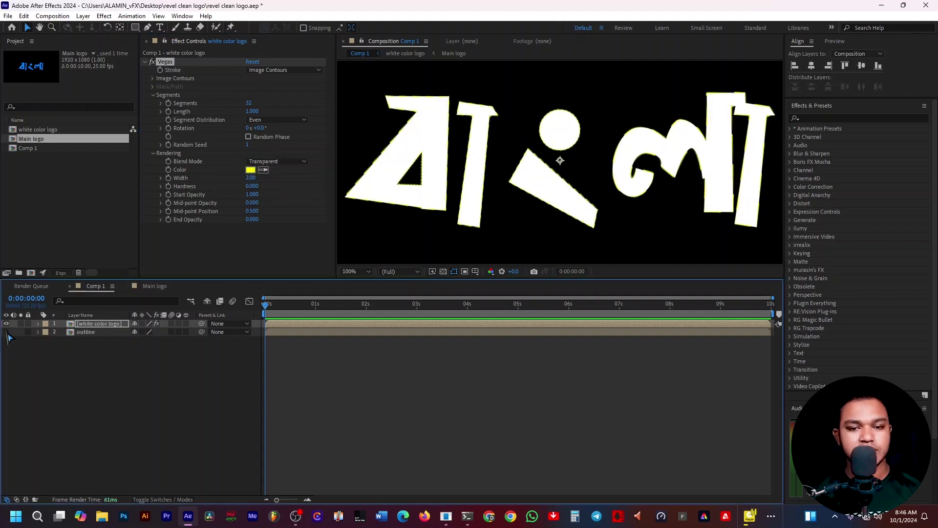
key(comma)
key(comma)
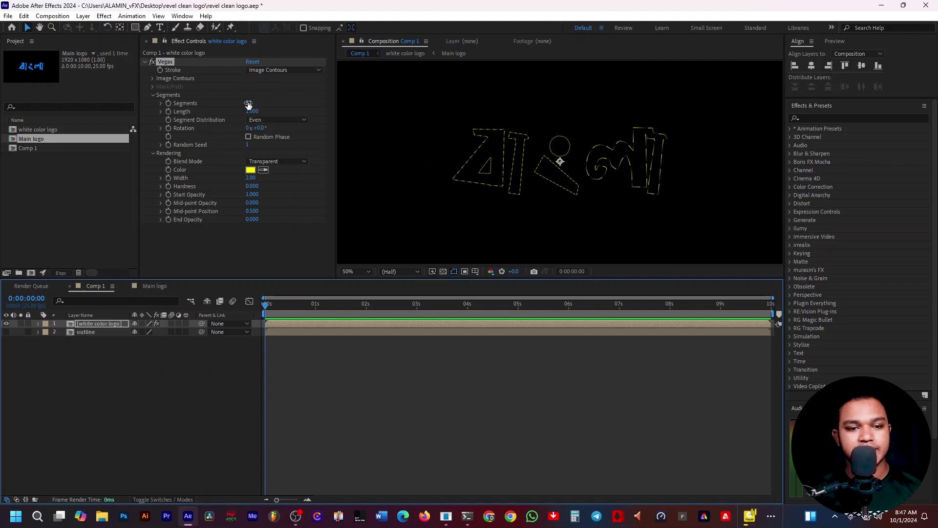
drag(261, 107, 239, 105)
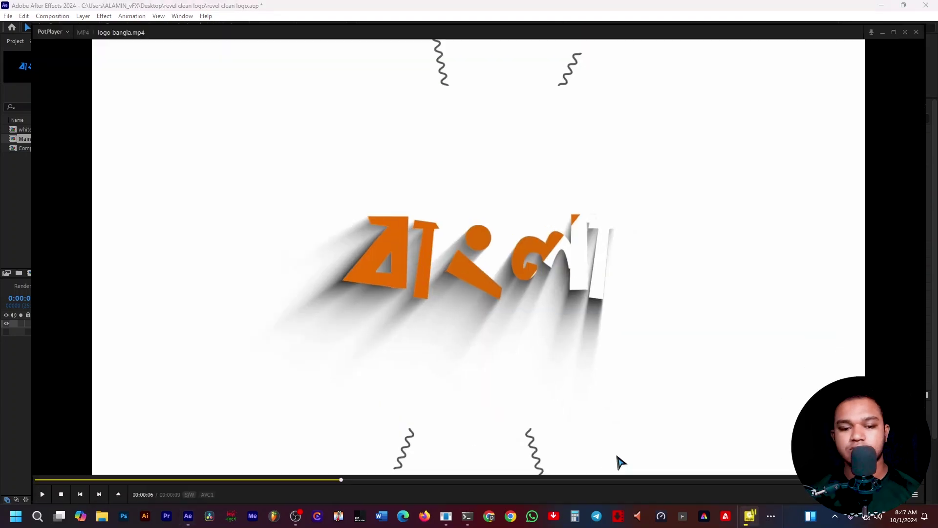
- Examine the moving outline strokes in the reference video logo bangla.mp4 in PotPlayer, and return to After Effects
click(182, 479)
key(space)
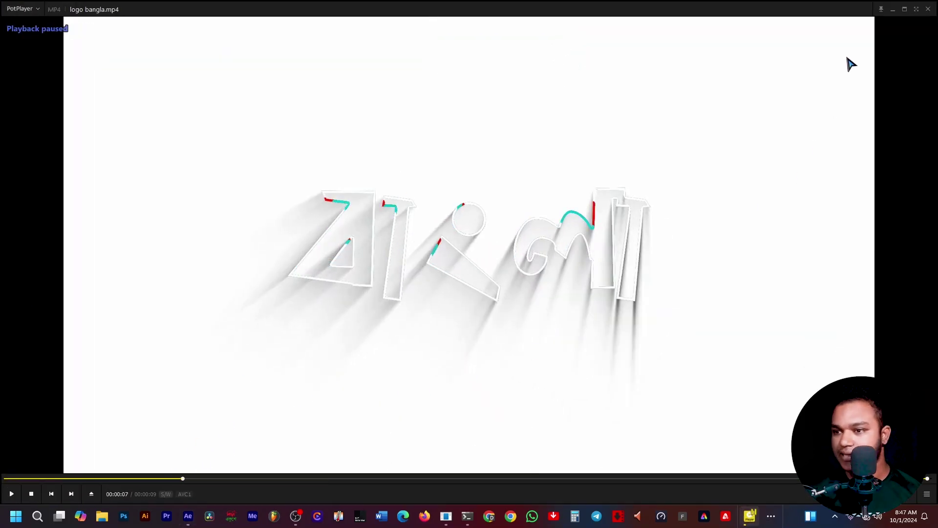
click(893, 9)
click(413, 439)
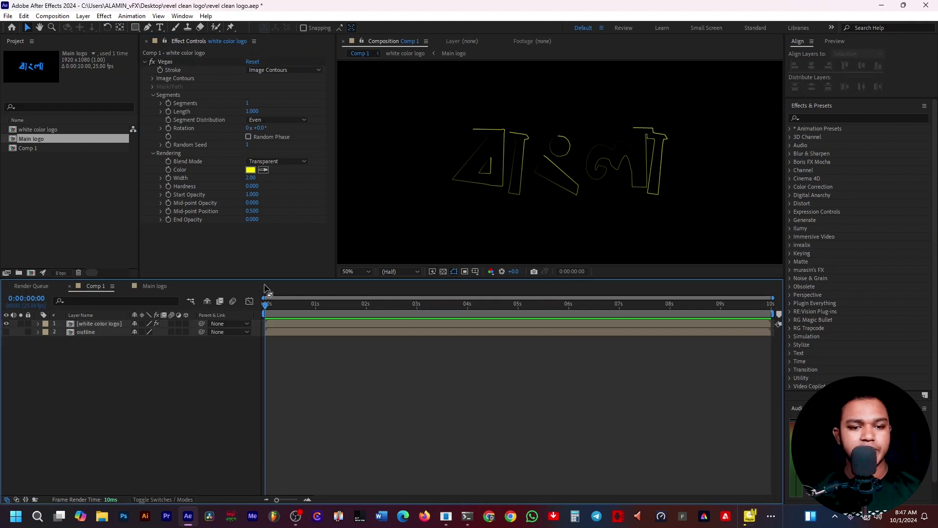
- Set the Vegas effect's End Opacity to 1 on the white color logo layer
click(109, 336)
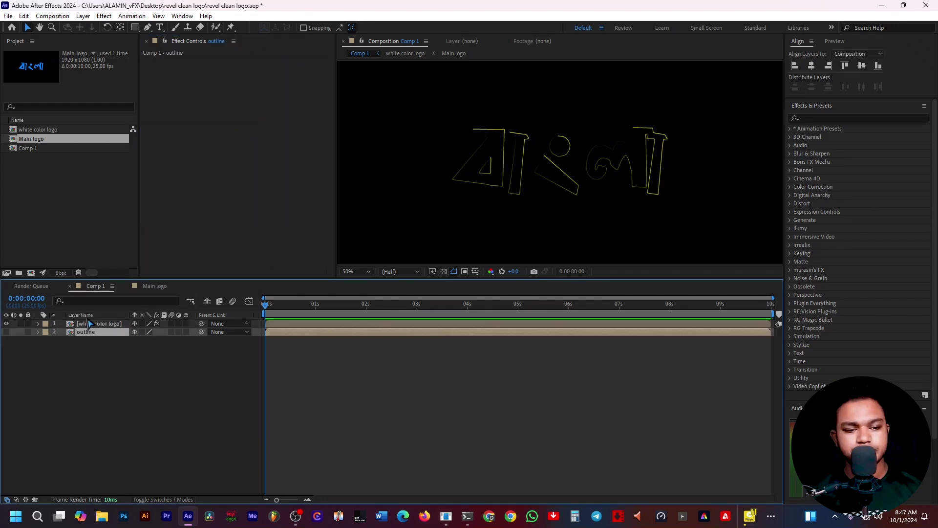
click(101, 324)
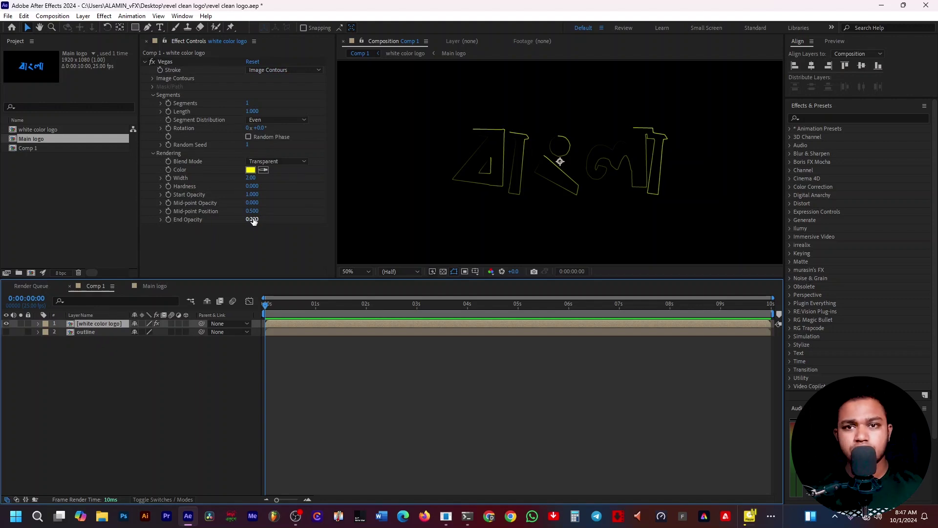
text(1)
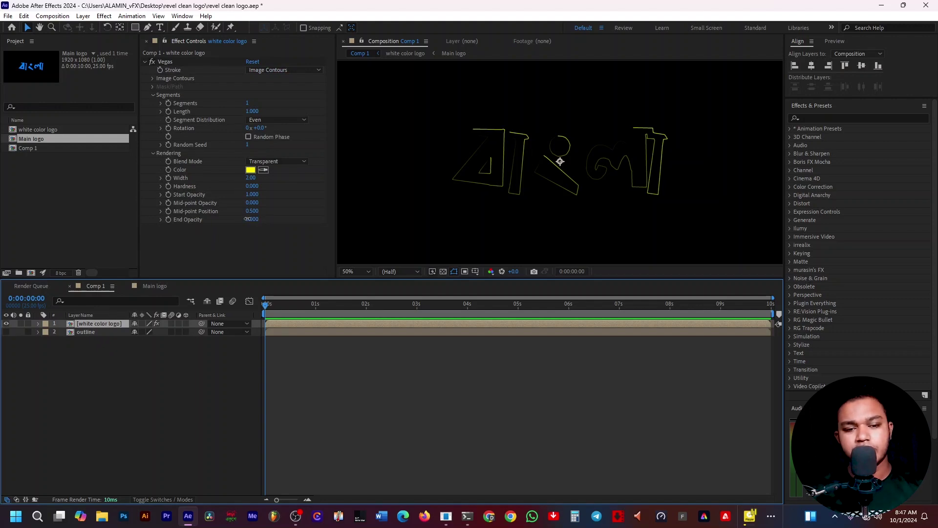
key(Return)
- Set the Vegas Hardness to 0, Mid-point Opacity to 0.980 and Mid-point Position to 0.999 on the white color logo layer
drag(250, 214, 254, 186)
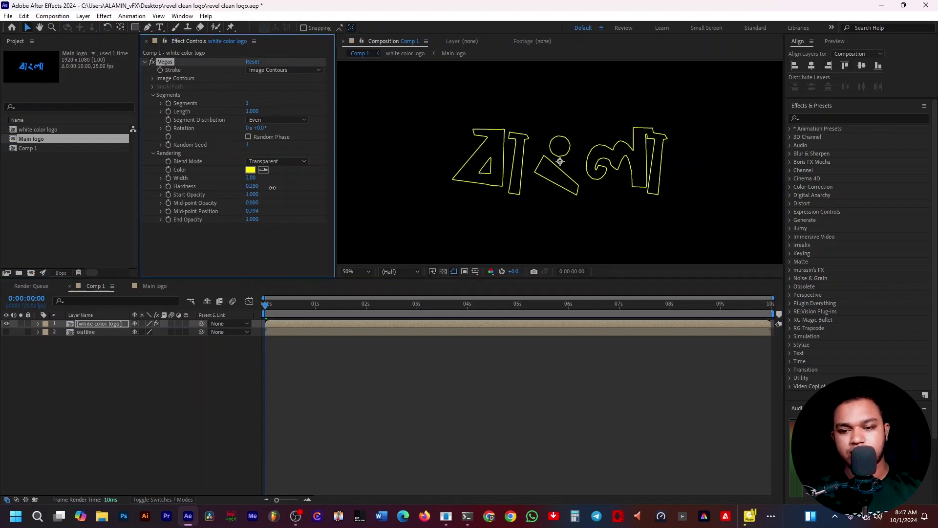
key(period)
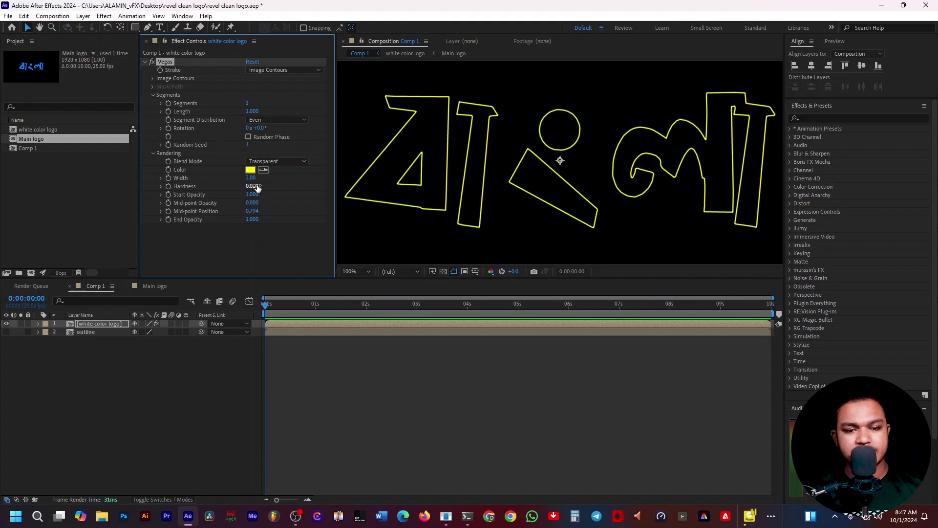
drag(252, 187, 302, 211)
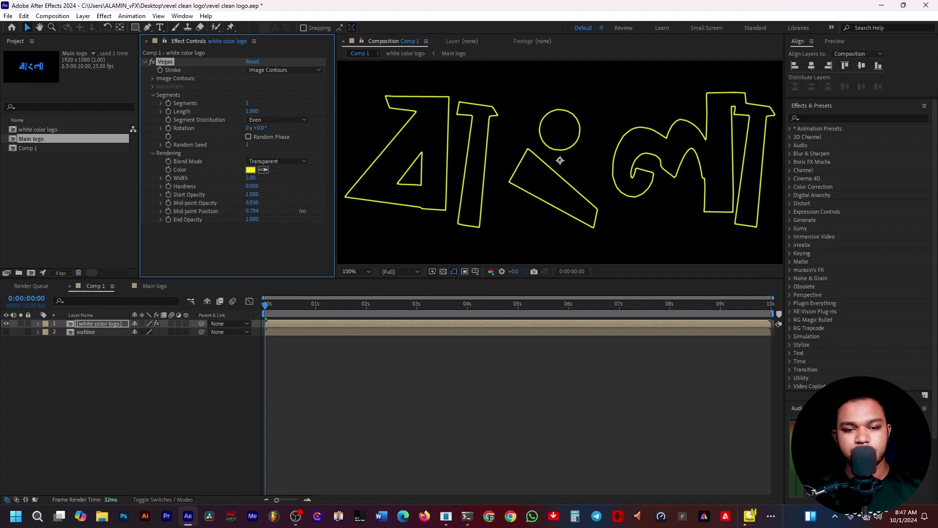
drag(455, 235, 539, 241)
drag(252, 210, 424, 238)
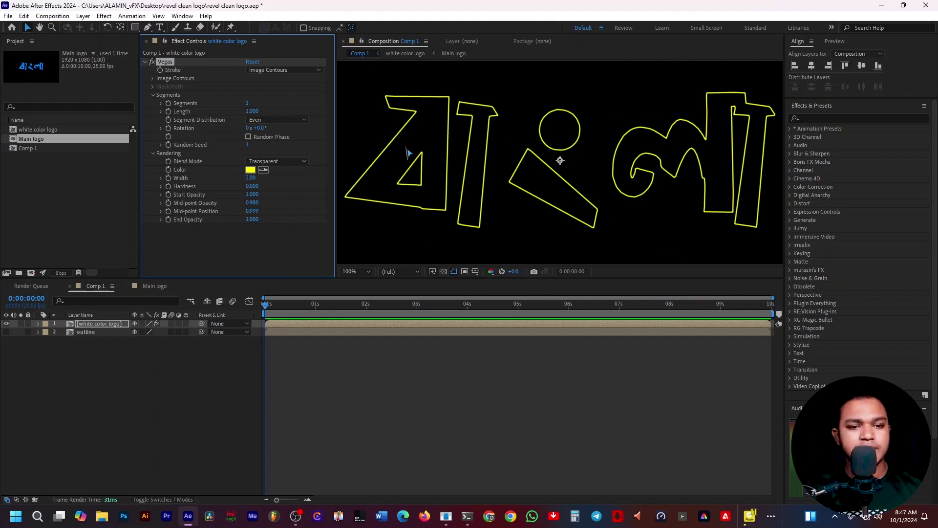
- Add a Vegas Length keyframe with value 0 at 0:00:00:05 on the white color logo layer
mouse_move(250, 111)
mouse_down()
mouse_move(231, 116)
mouse_move(247, 122)
mouse_move(245, 131)
mouse_move(310, 144)
mouse_move(213, 142)
mouse_up()
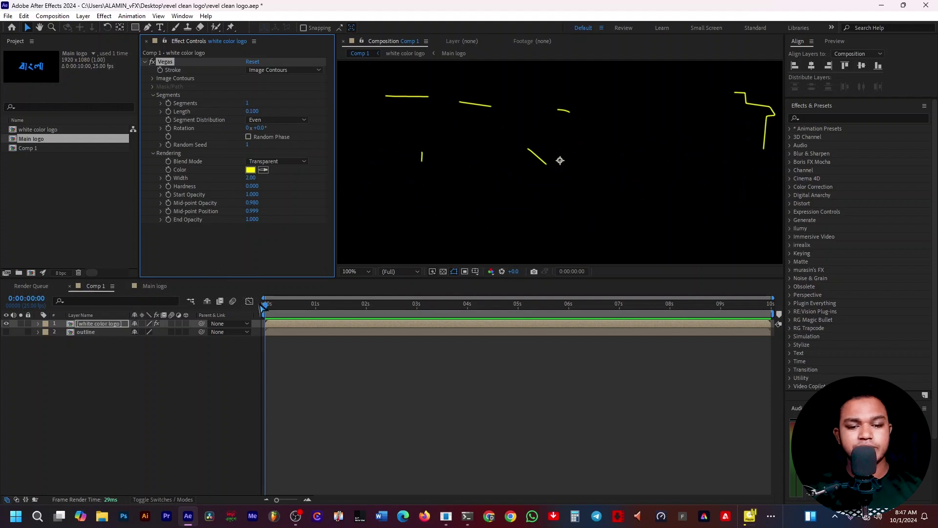
mouse_move(264, 306)
mouse_down()
mouse_move(296, 311)
mouse_move(267, 315)
mouse_up()
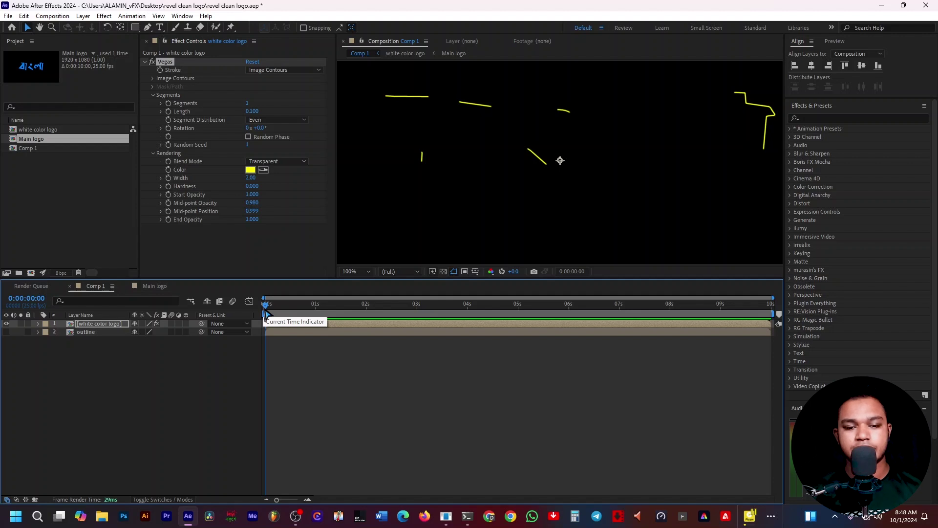
drag(265, 309, 267, 311)
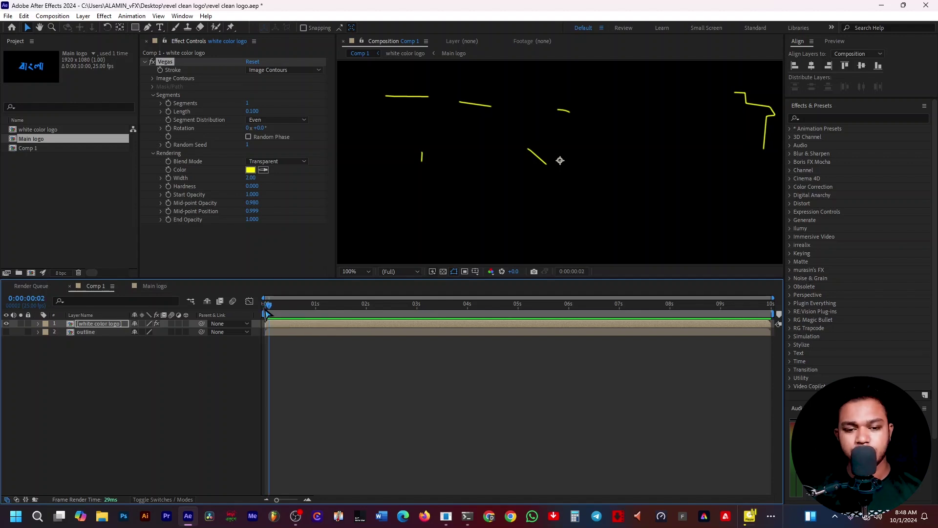
key(Page_Down)
key(Page_Down)
key(Page_Down)
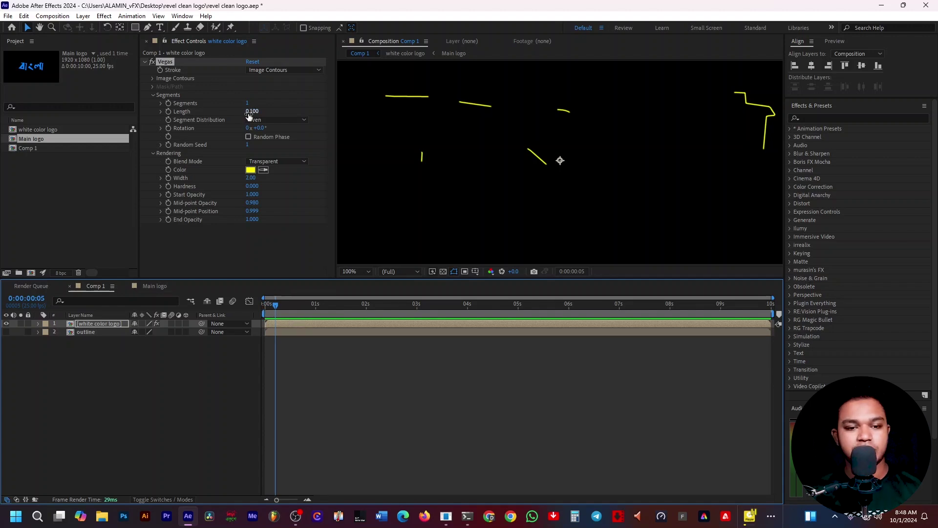
drag(251, 112, 166, 116)
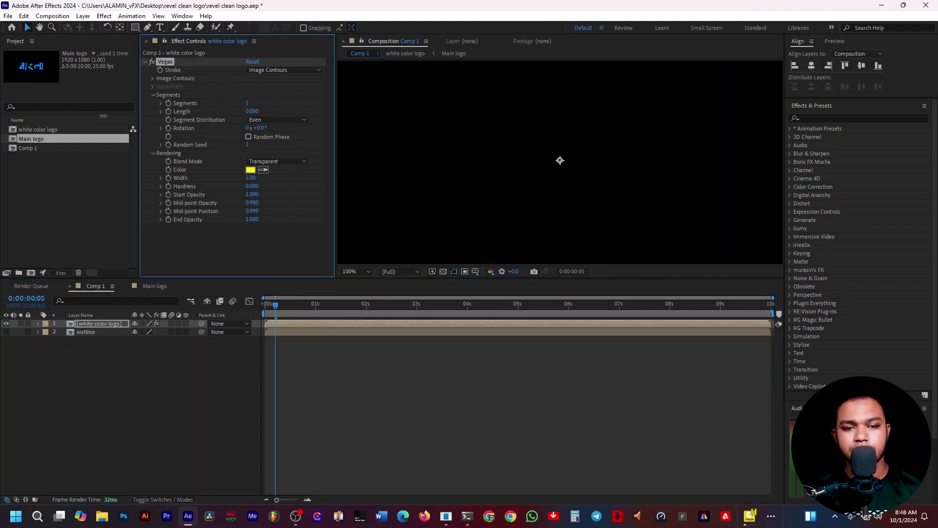
click(168, 112)
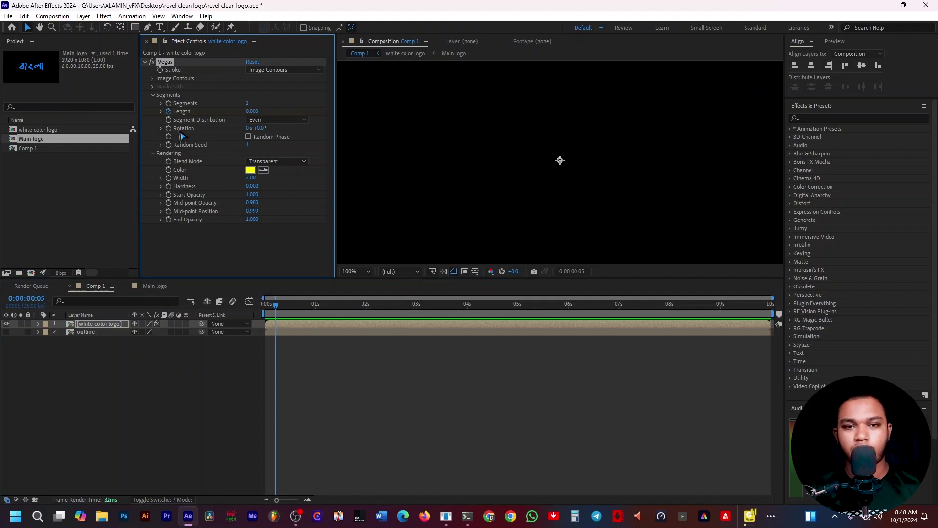
- Add a Vegas Length keyframe of 0.990 at 0:00:02:00 and play back the outline animation from the start
click(291, 312)
drag(295, 312, 371, 328)
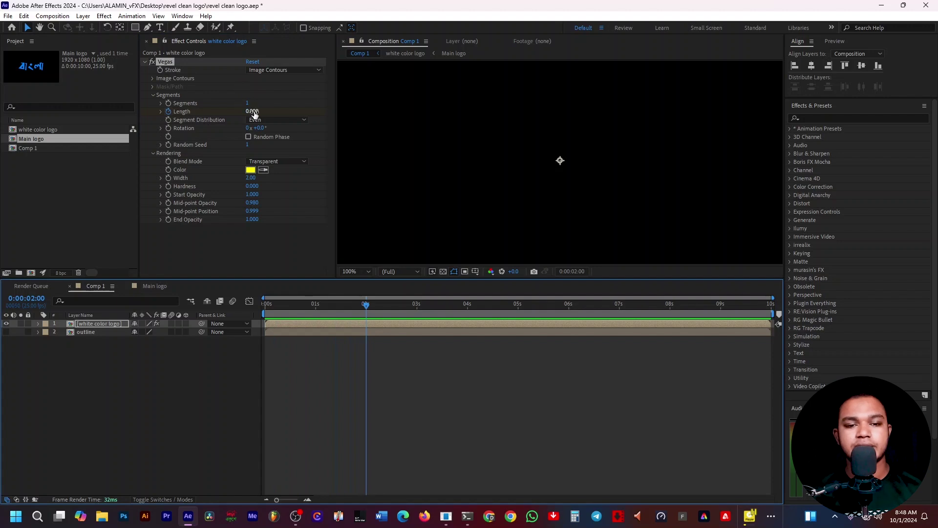
drag(253, 111, 568, 159)
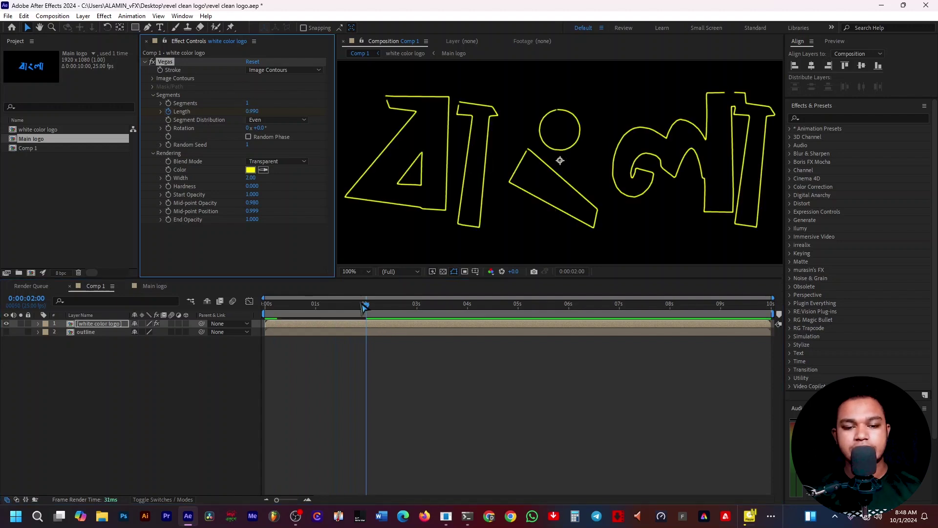
click(246, 309)
key(Home)
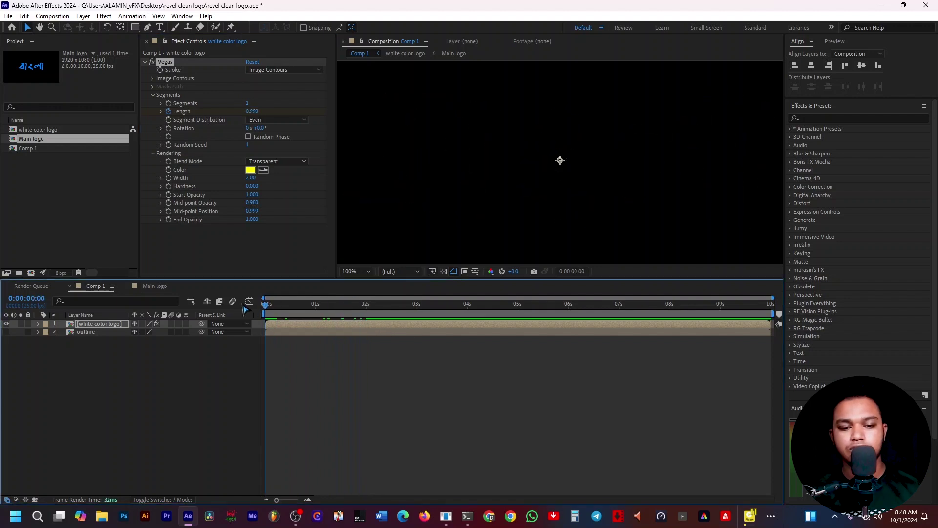
key(space)
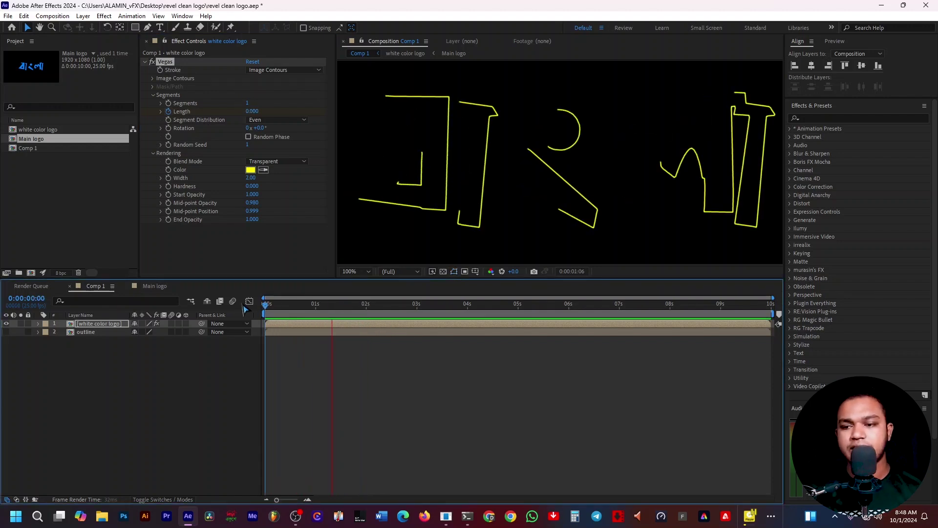
key(space)
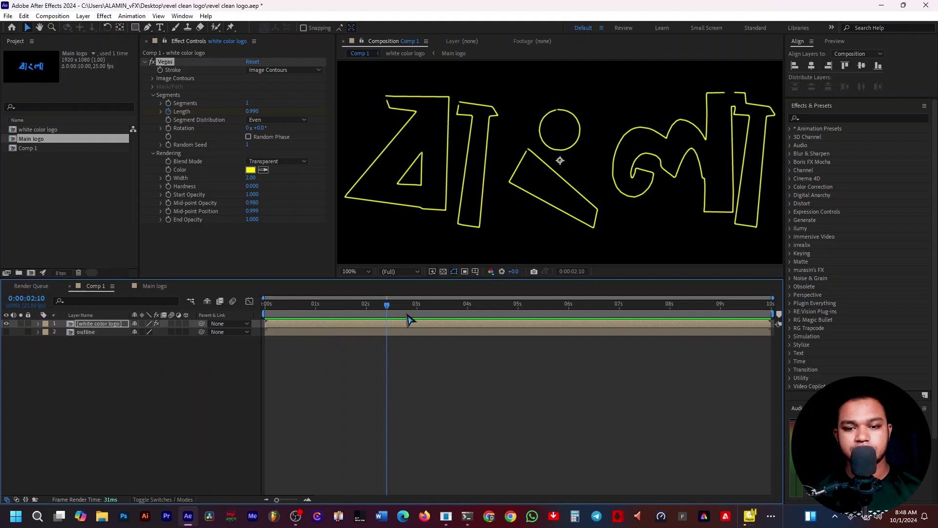
- Reveal the layer's keyframes, set the Length keyframe at 0:00:02:00 to 1, and preview the animation from the start
drag(390, 306, 369, 313)
key(u)
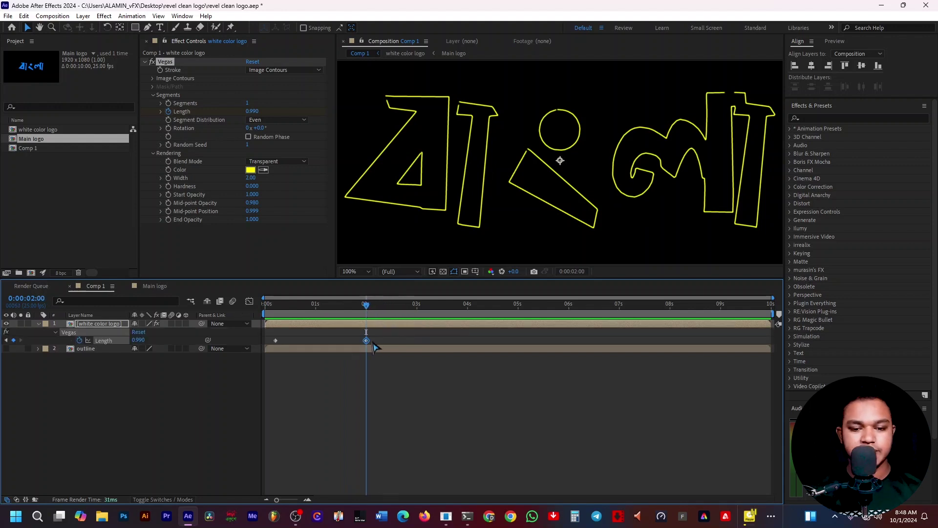
drag(253, 111, 266, 111)
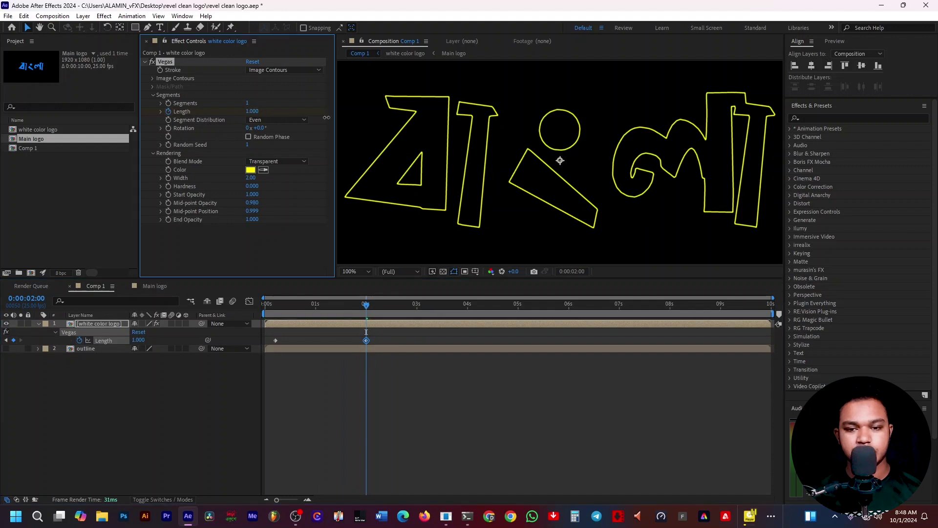
key(Home)
key(space)
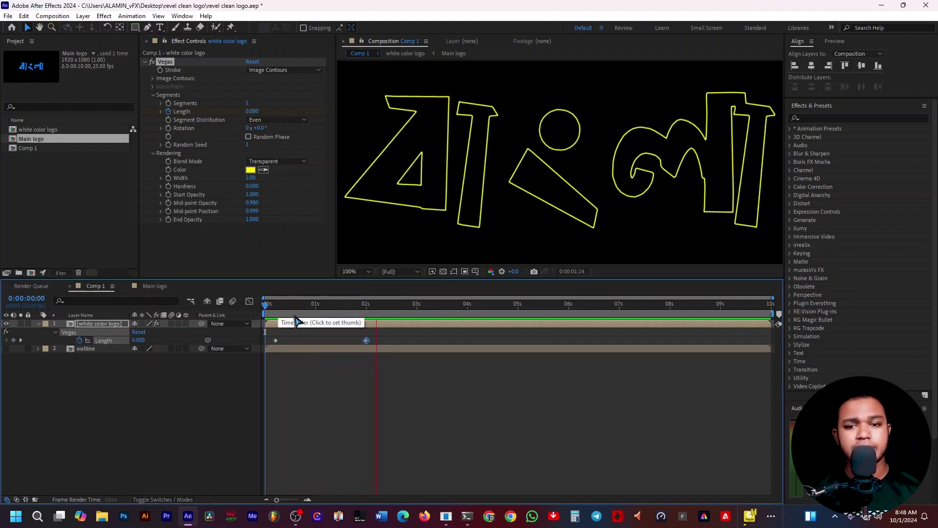
- Find the Fill effect in the effect search and apply it to the outline layer
click(86, 349)
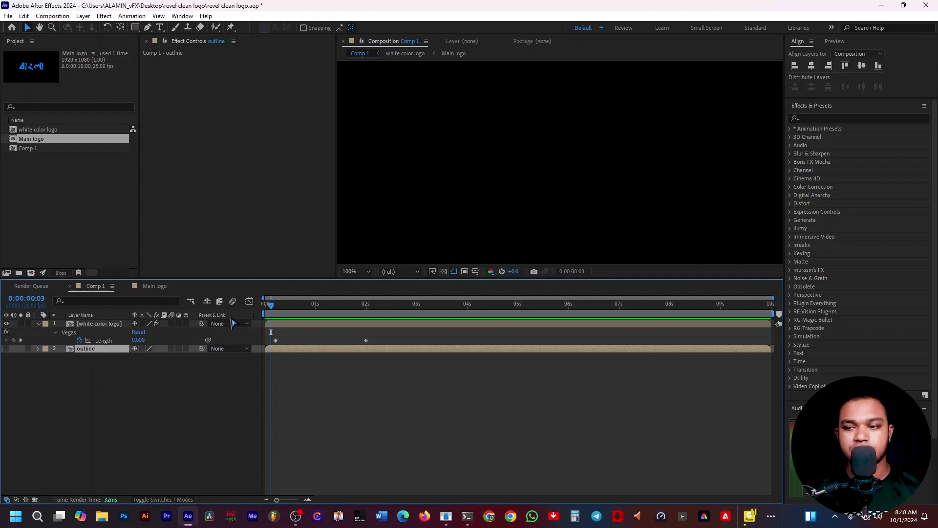
click(832, 117)
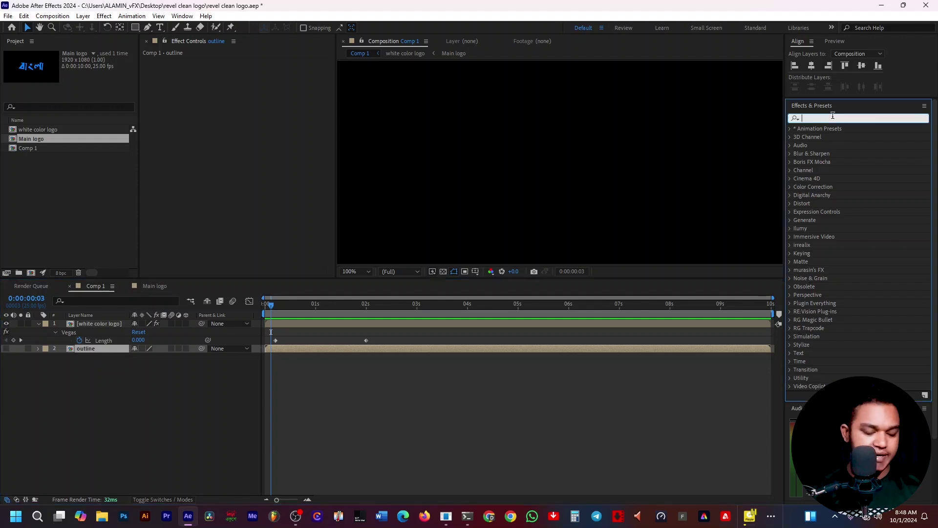
text(fill)
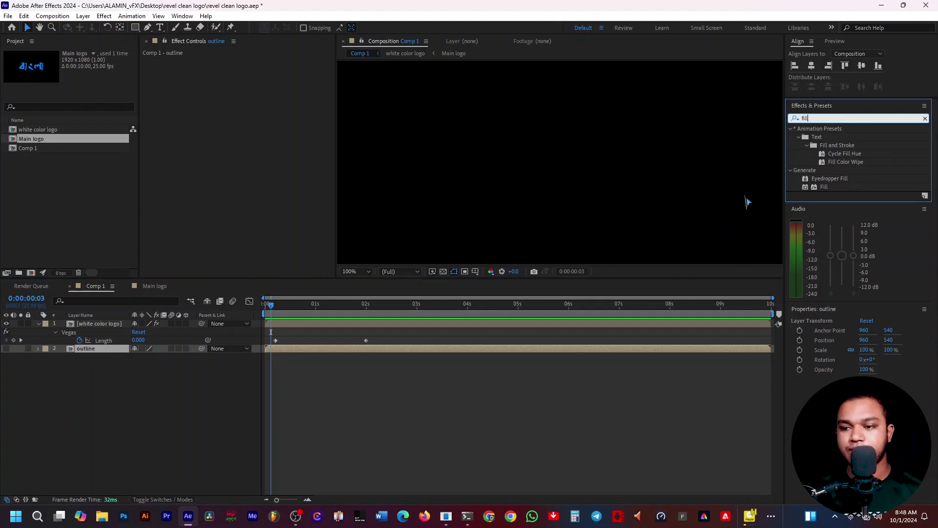
drag(824, 187, 125, 357)
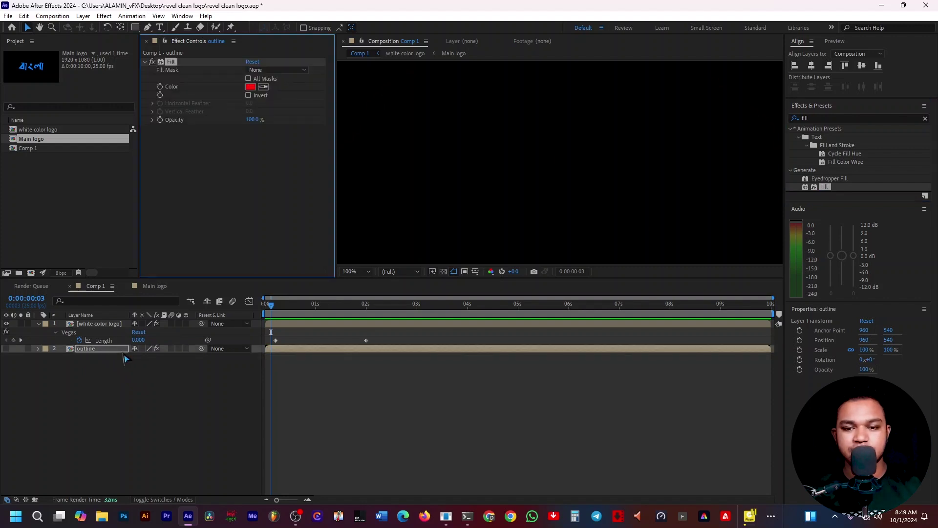
- Set the Fill color of the outline layer to white (FFFFFF)
click(251, 87)
text(ffffff)
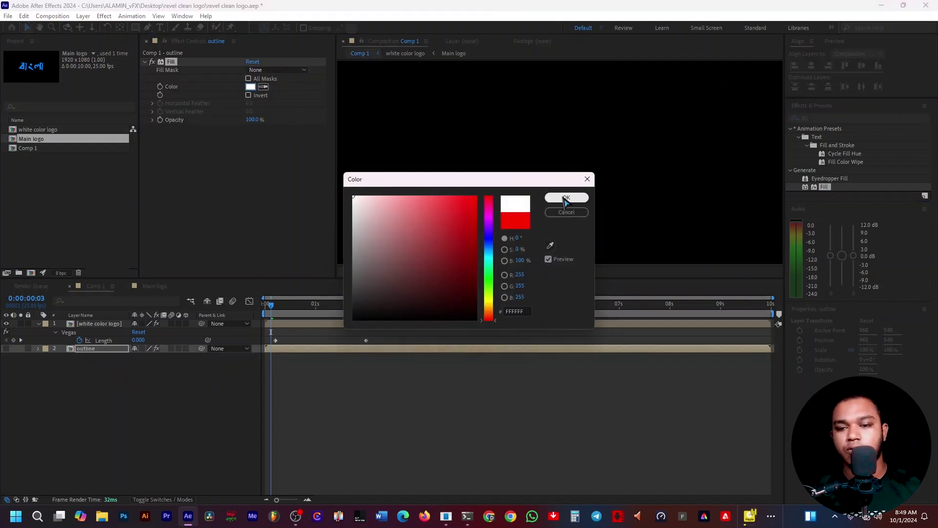
click(562, 196)
click(463, 434)
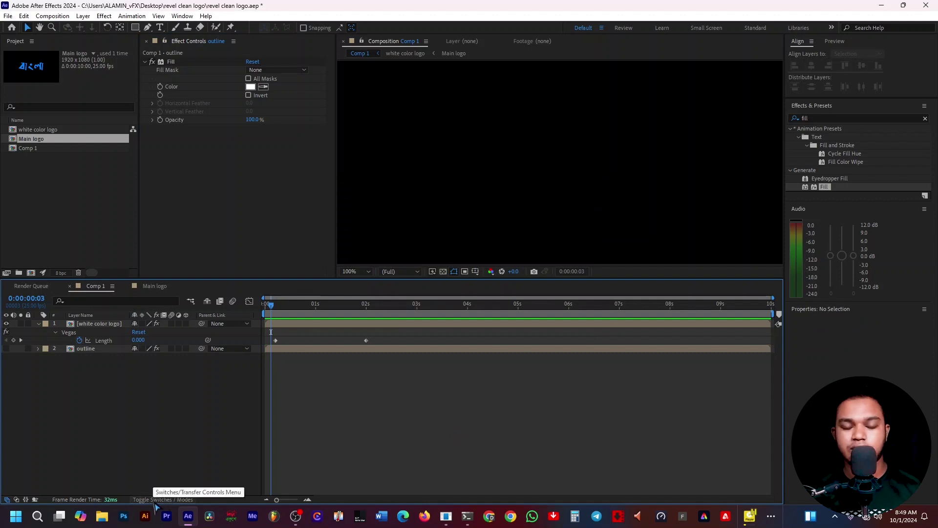
- Use the white color logo layer as the outline layer's track matte and play back the composition from the start
click(171, 500)
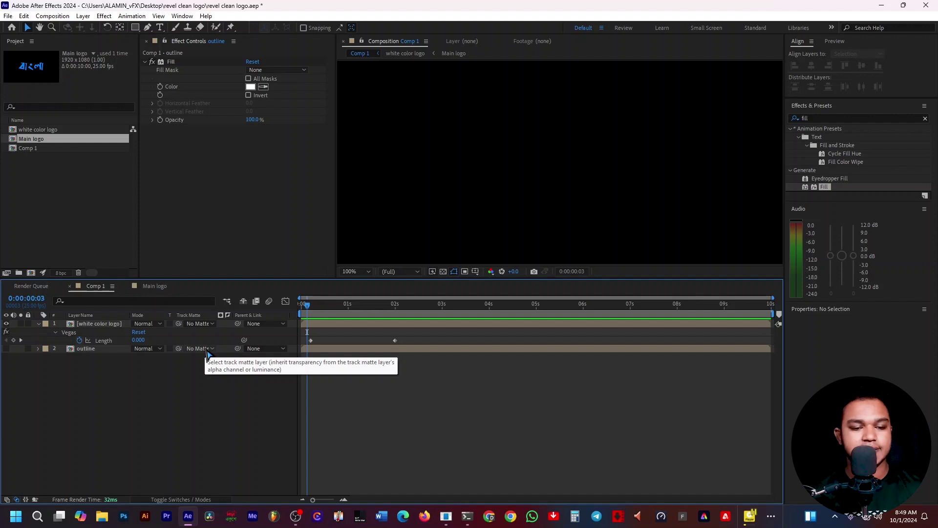
click(208, 348)
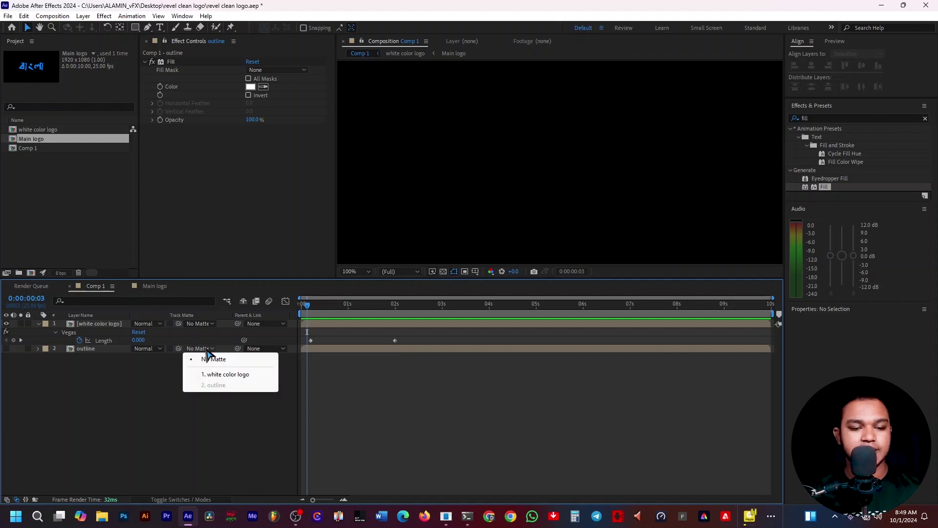
click(233, 379)
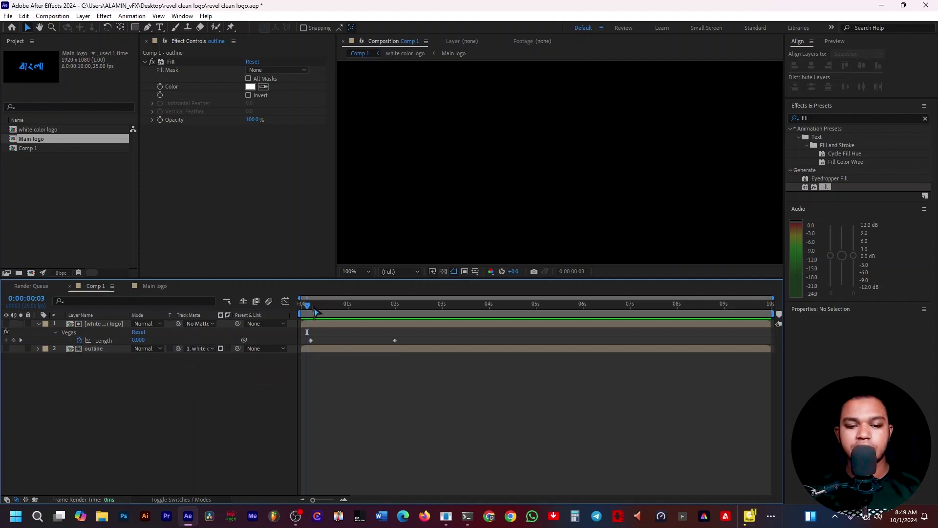
drag(307, 305, 283, 315)
key(space)
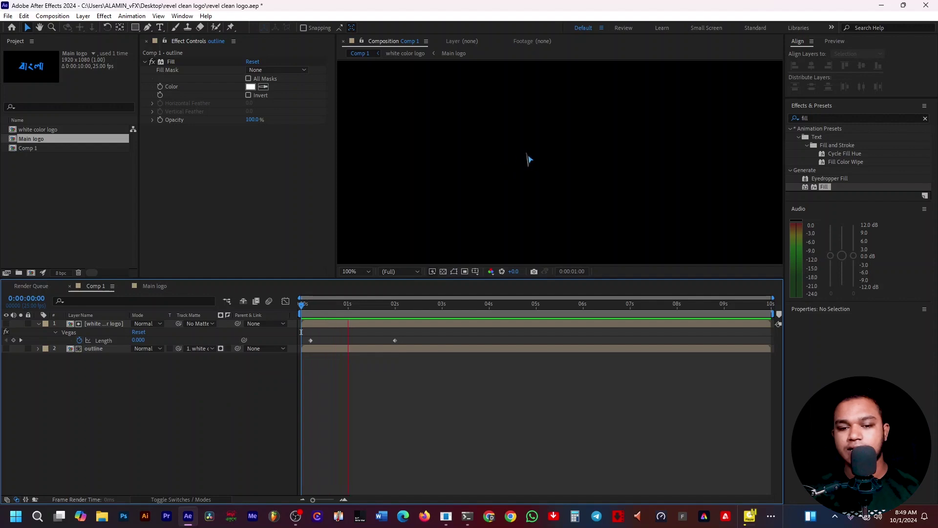
key(space)
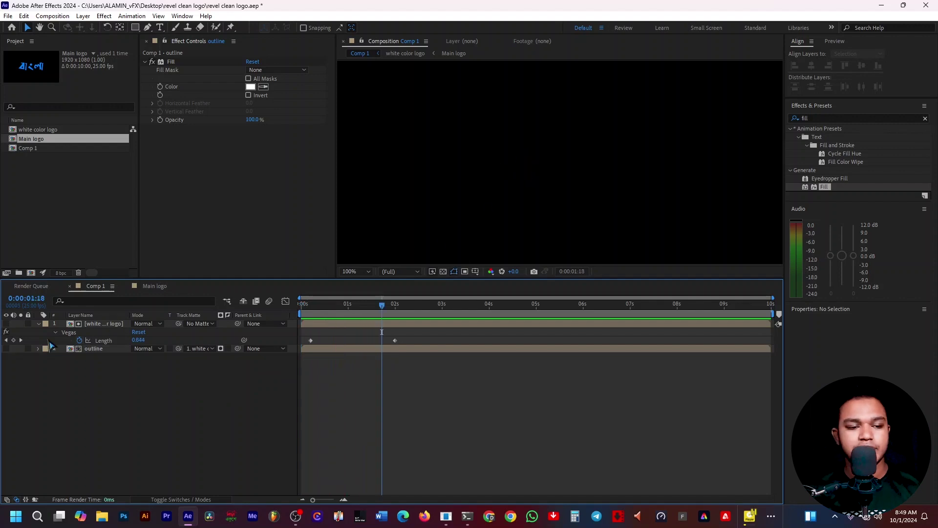
- Make the outline layer visible, clear its track matte, and reassign the white color logo layer as the matte
click(6, 348)
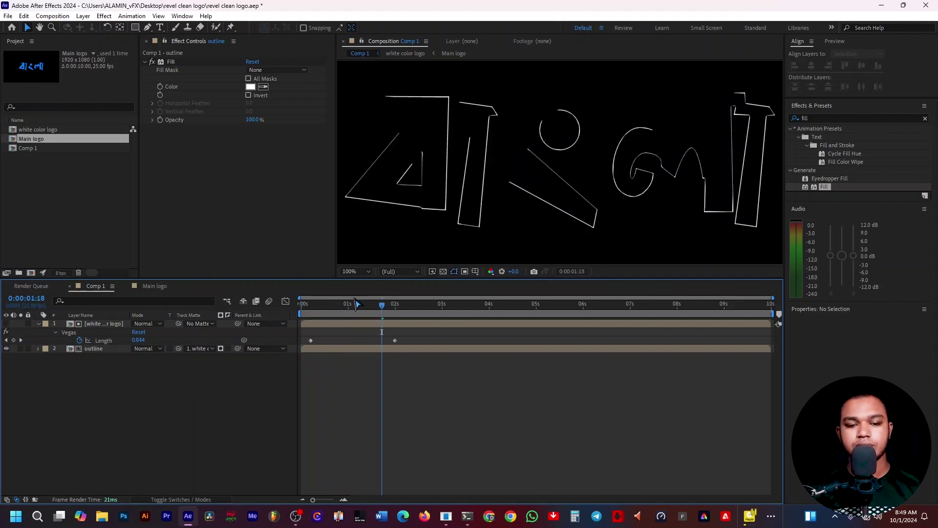
drag(339, 313, 284, 320)
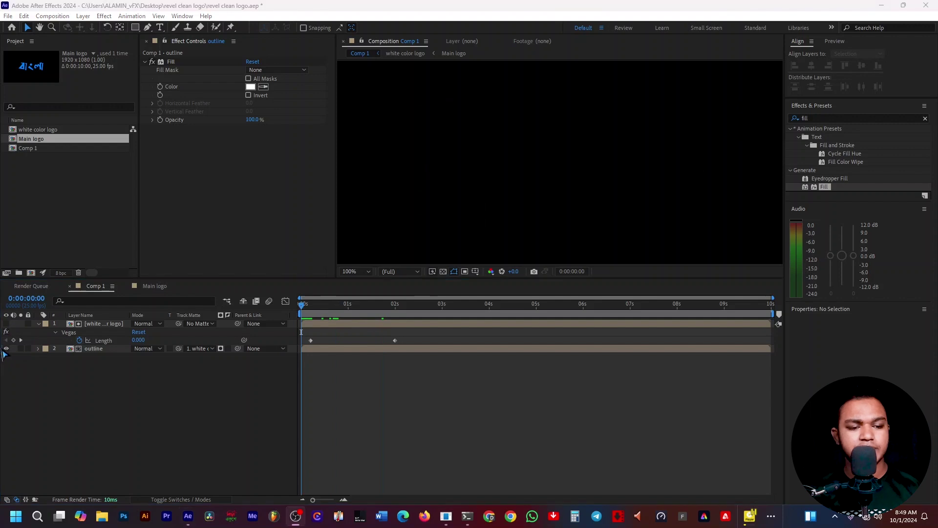
click(201, 348)
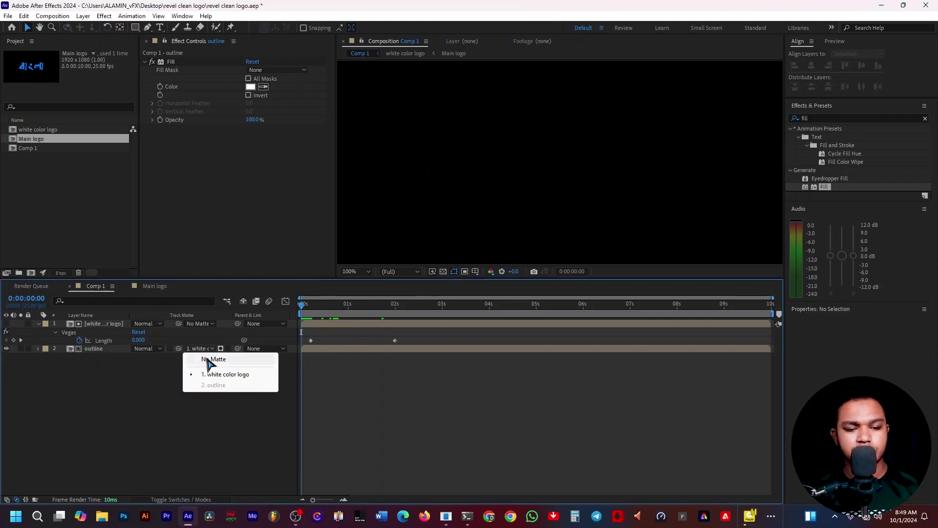
click(205, 358)
click(200, 348)
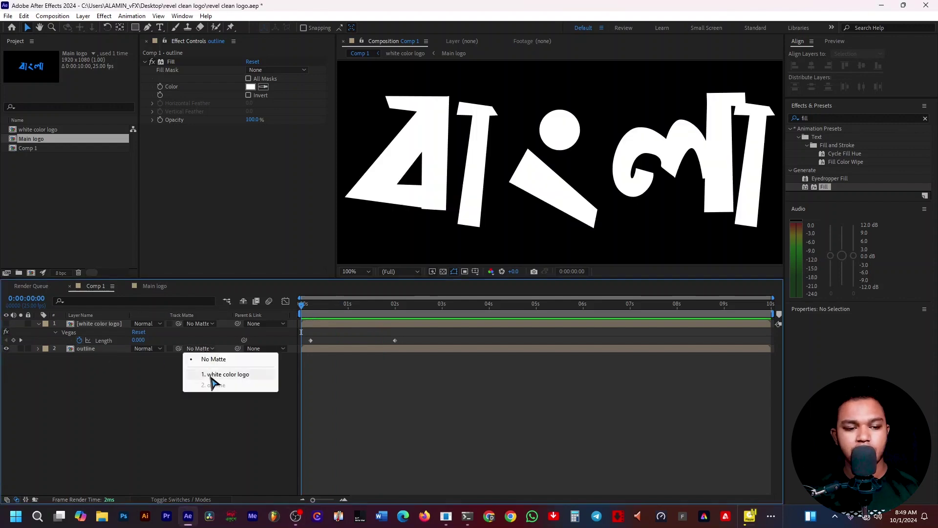
click(215, 375)
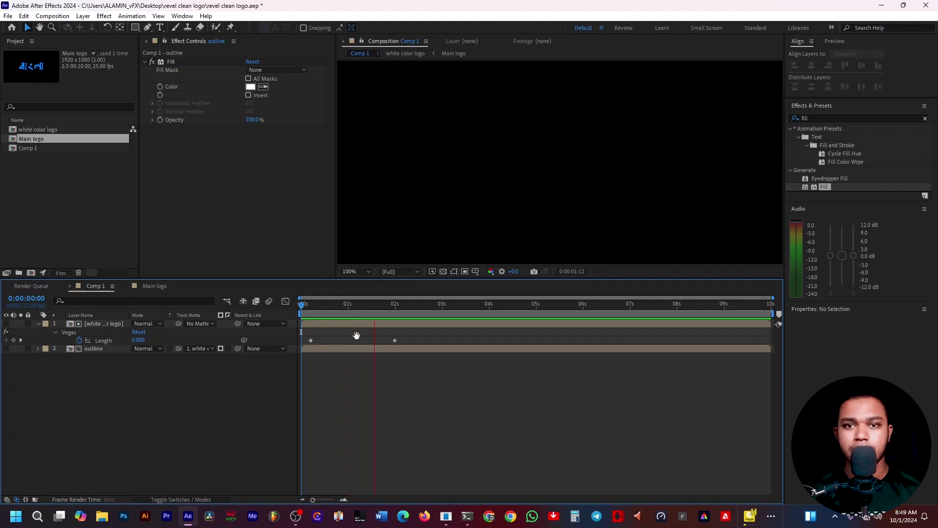
- Turn the outline layer's visibility back on and preview the outline animation from the start
key(space)
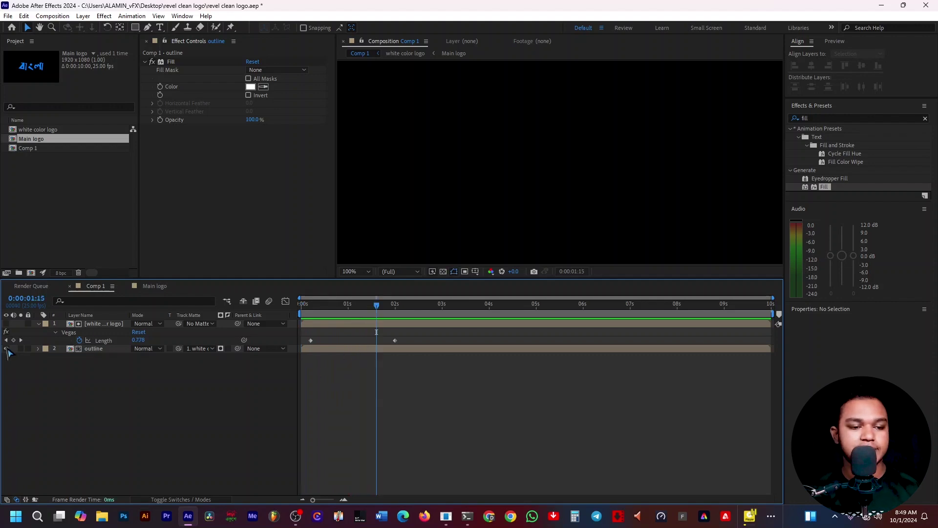
drag(376, 325, 281, 317)
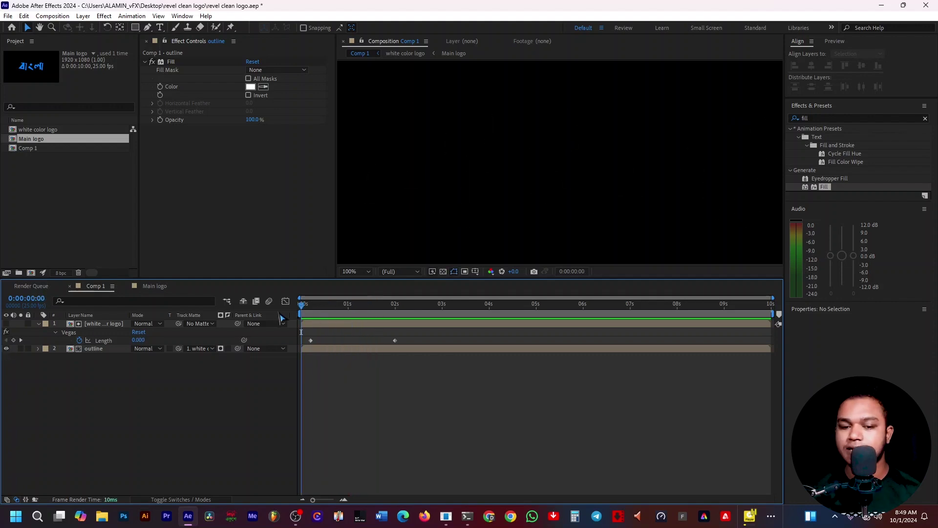
key(space)
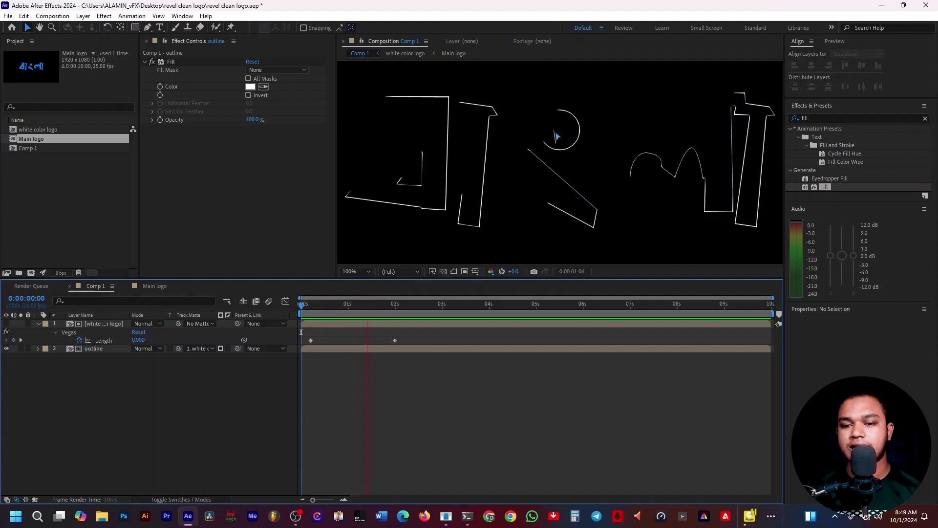
key(space)
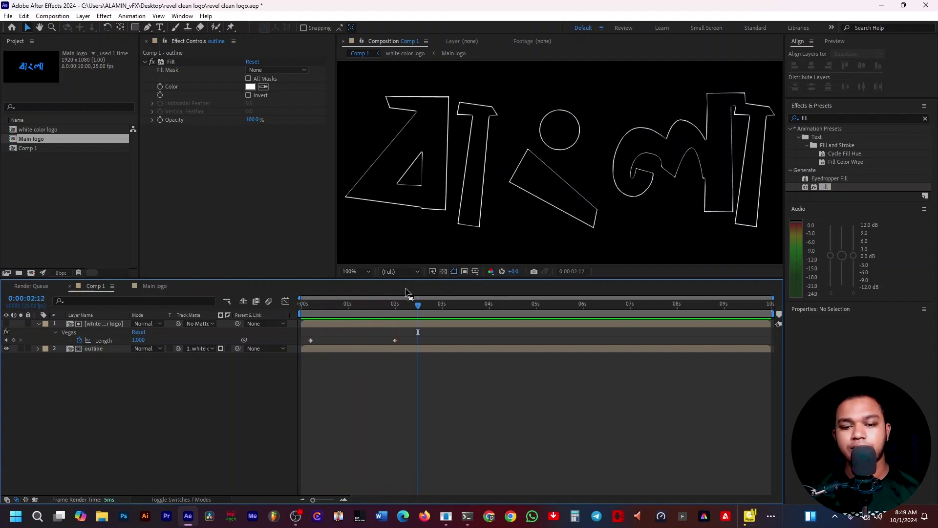
- Set the Vegas Width of the white color logo layer to 4.70 and preview the thicker outline from the start
drag(432, 315, 359, 333)
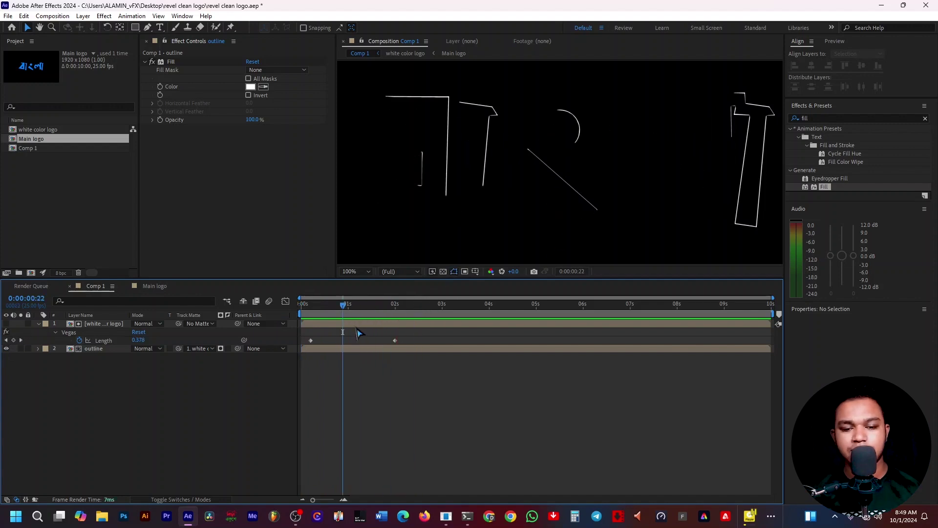
click(358, 331)
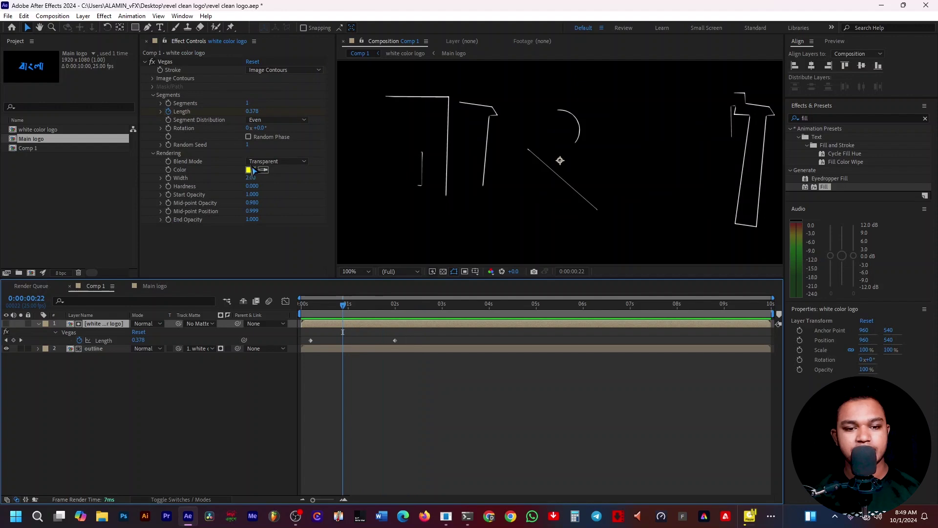
drag(250, 177, 262, 177)
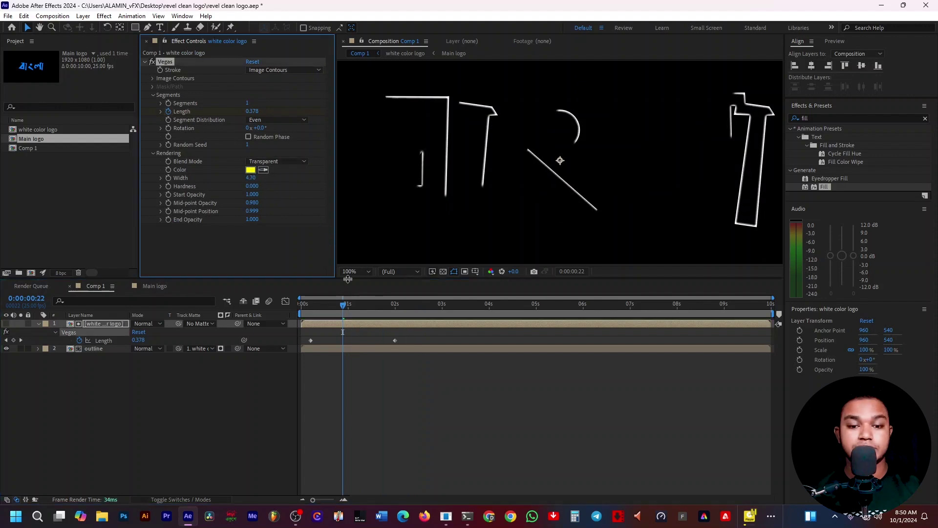
drag(343, 304, 256, 313)
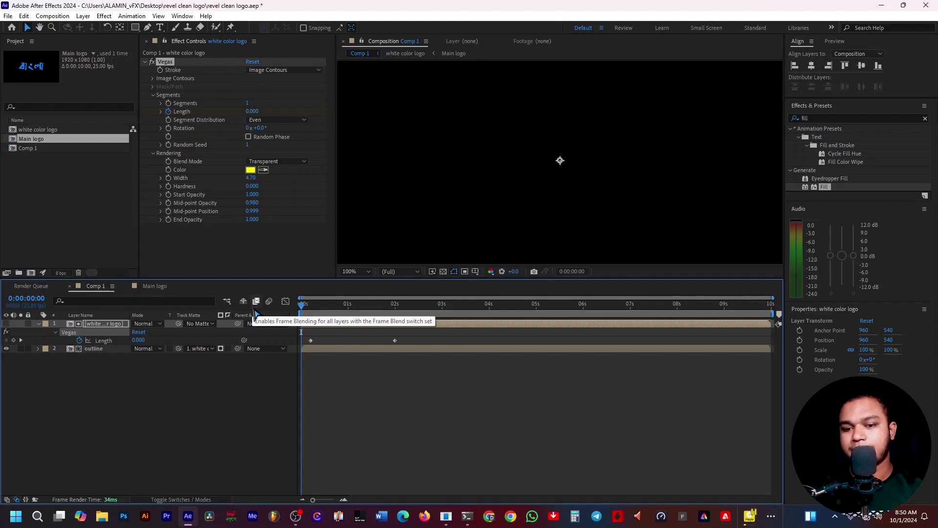
key(space)
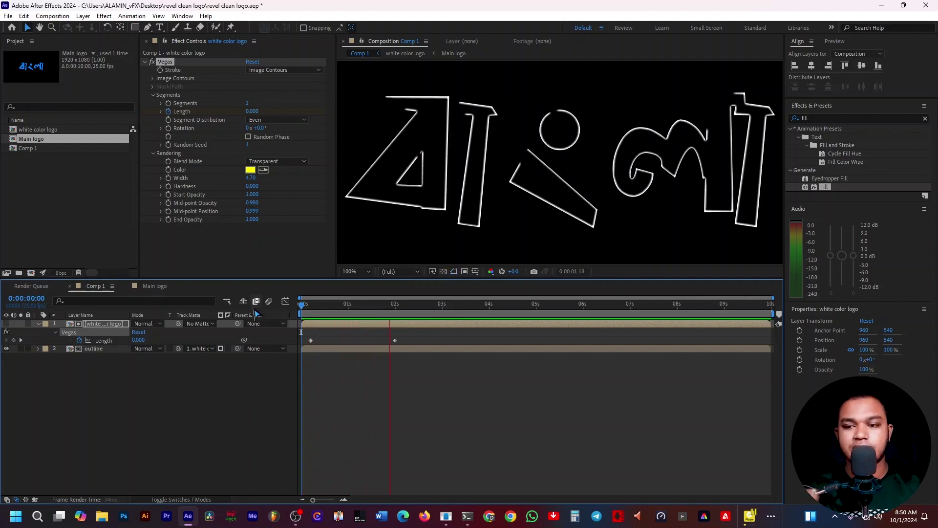
key(space)
- Apply Easy Ease to both Vegas Length keyframes and play back the composition from the start
scroll(508, 158, down, 2)
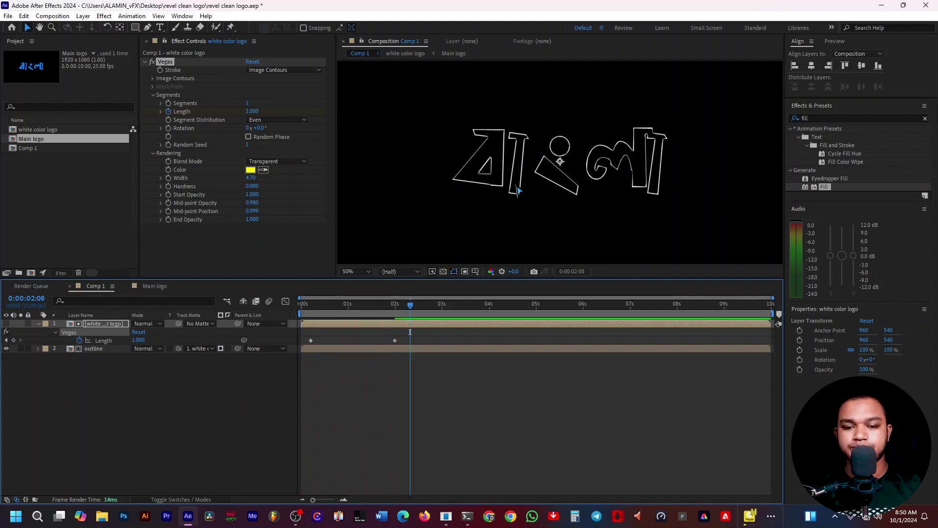
drag(409, 304, 267, 326)
click(364, 389)
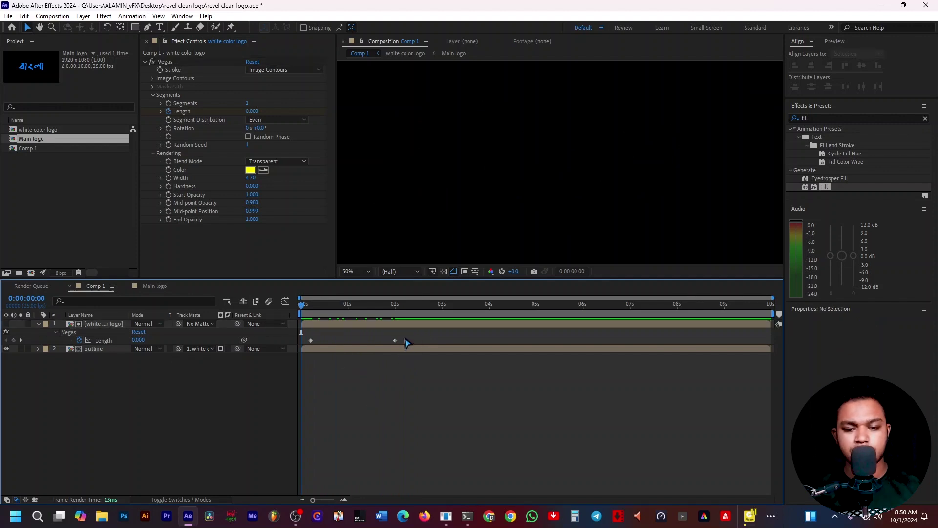
drag(412, 335, 310, 350)
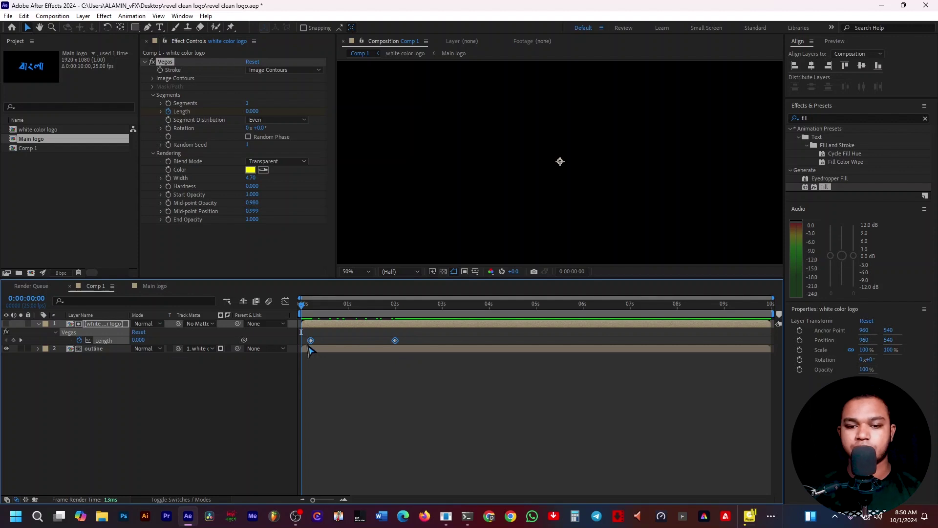
key(space)
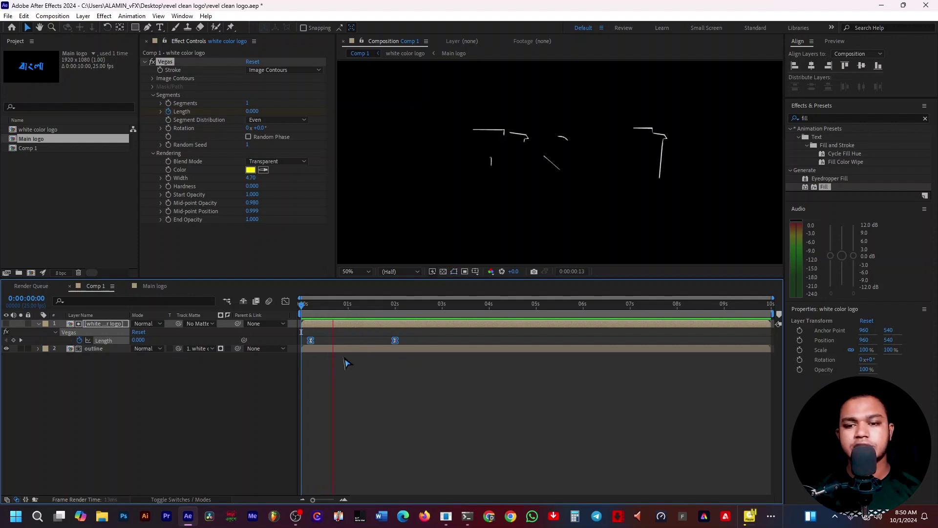
key(space)
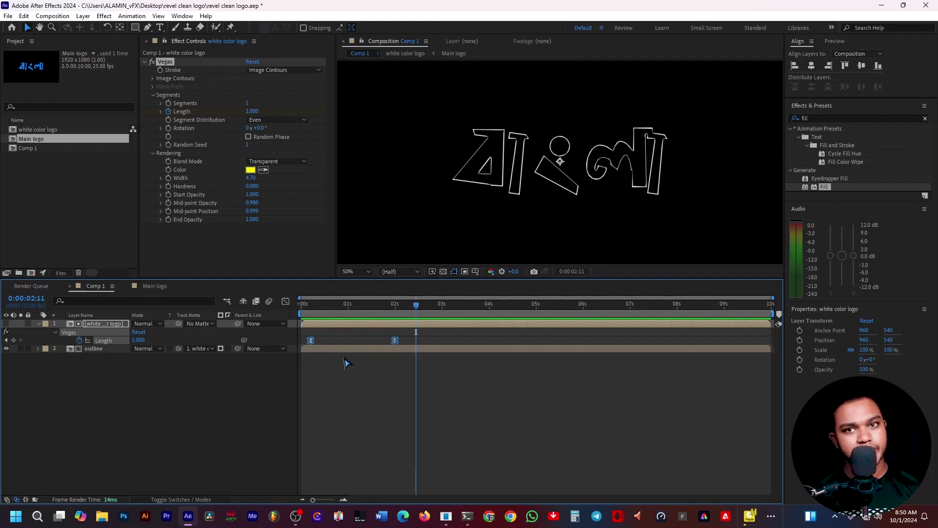
key(Home)
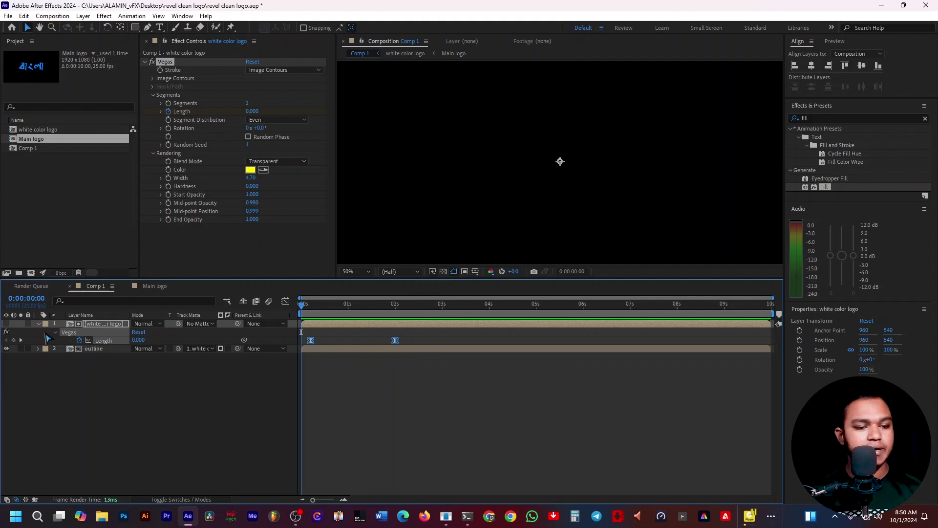
- Collapse the white color logo layer's properties and duplicate both the white color logo and outline layers
click(39, 323)
click(39, 323)
click(39, 324)
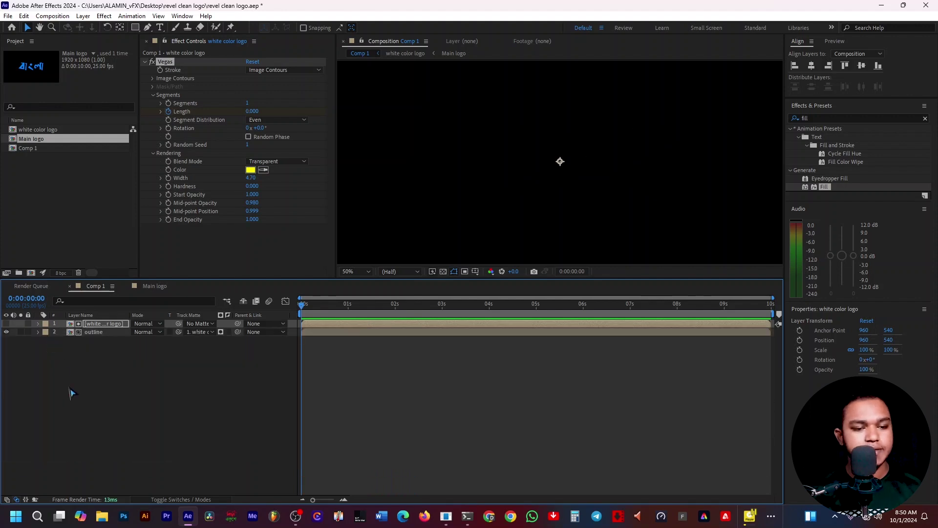
click(71, 391)
click(84, 333)
key(ctrl+a)
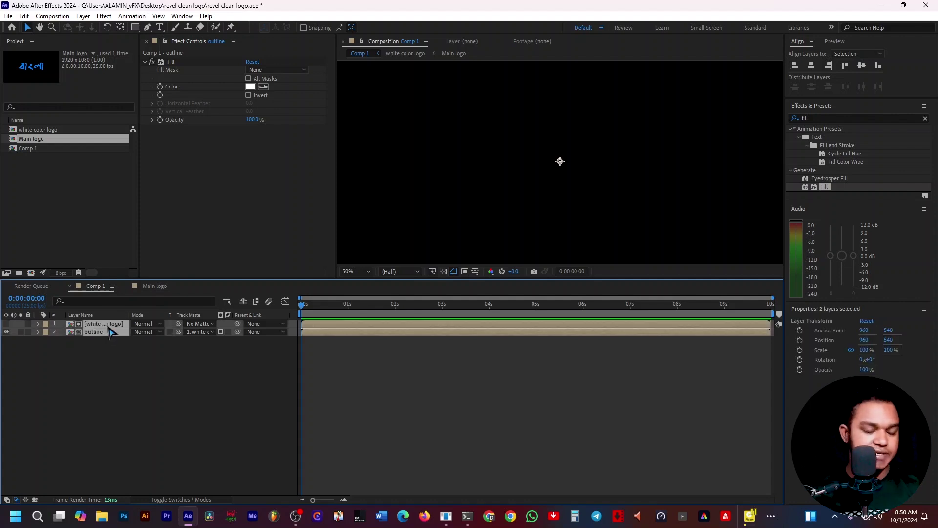
key(ctrl+d)
click(351, 403)
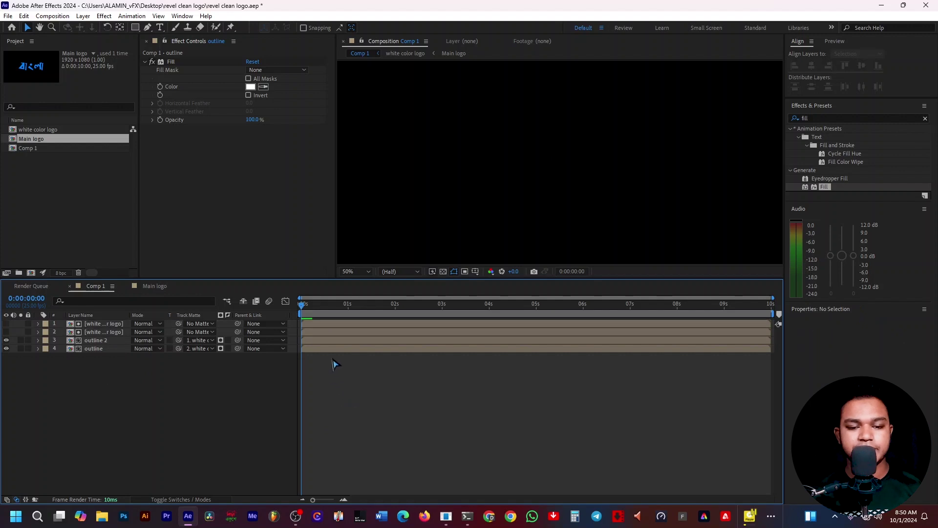
- Try shifting both white color logo layers so that they start at 0:00:00:10
click(327, 333)
shift+click(328, 324)
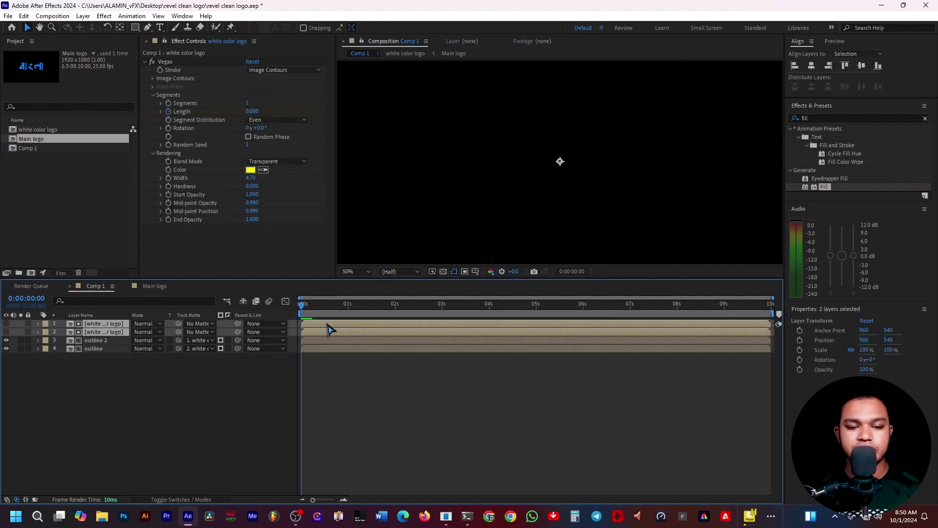
drag(329, 329, 345, 330)
drag(302, 304, 324, 306)
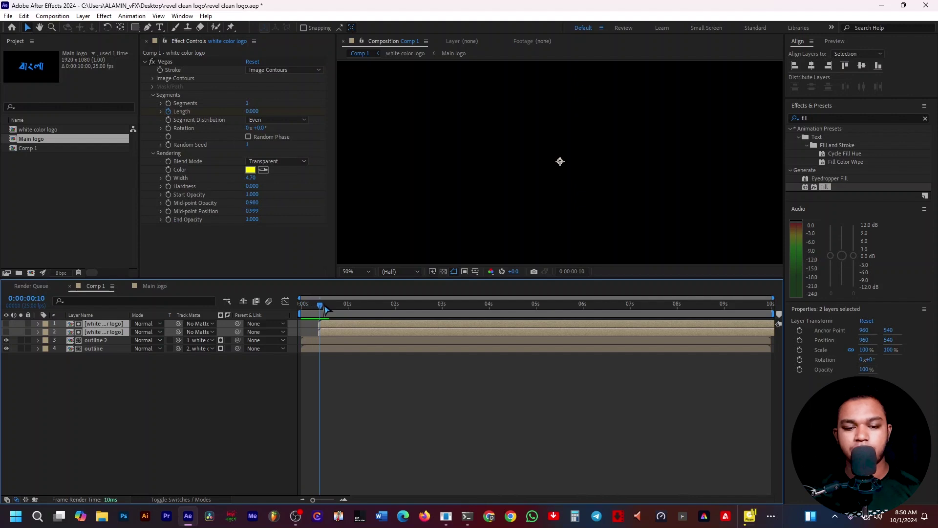
click(364, 395)
click(342, 333)
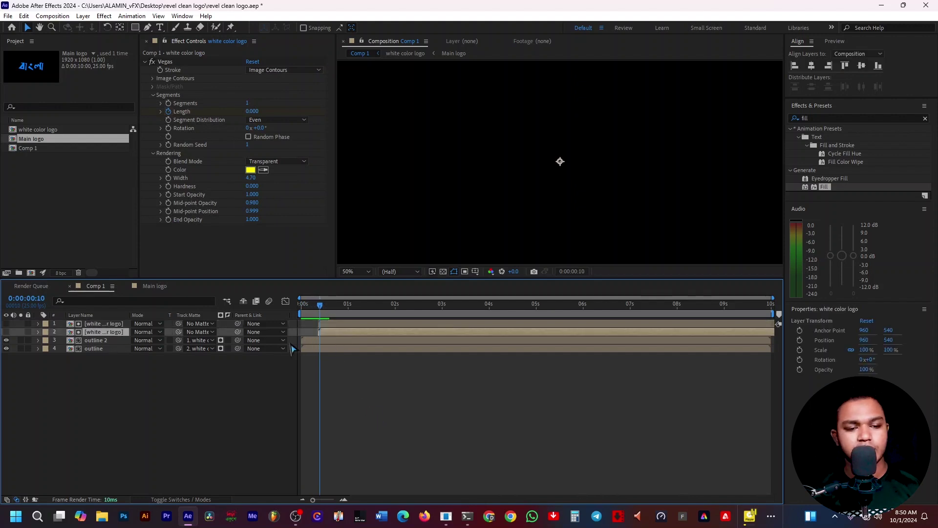
- Try placing outline 2 between the two white color logo layers, and undo both the reorder and the layer shift
click(103, 340)
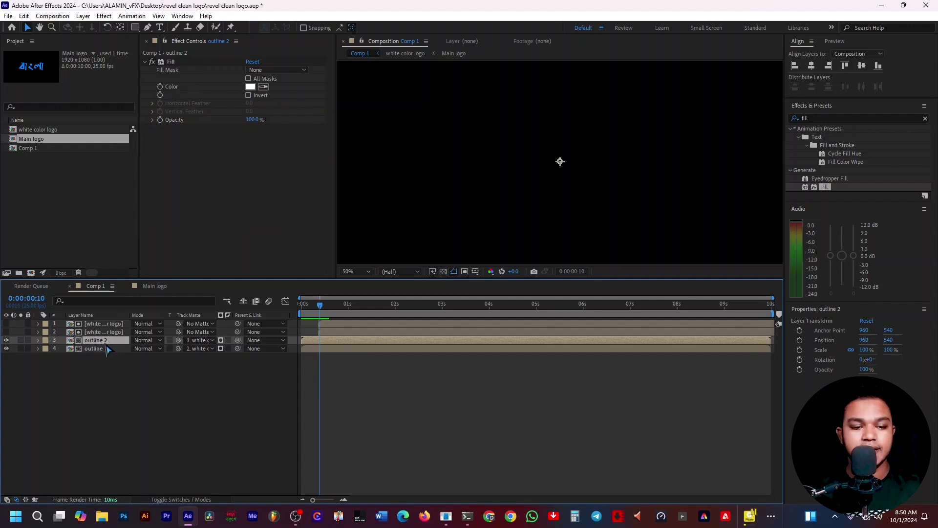
drag(105, 340, 107, 335)
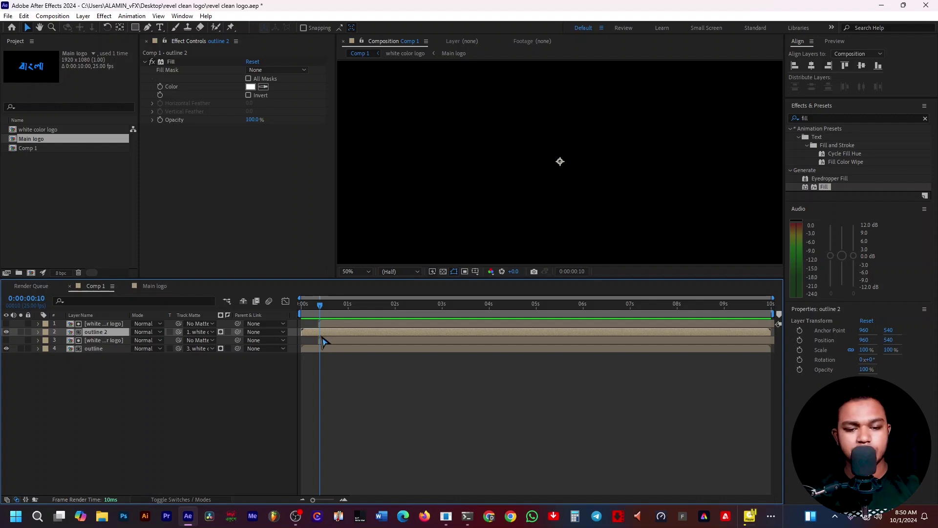
key(Home)
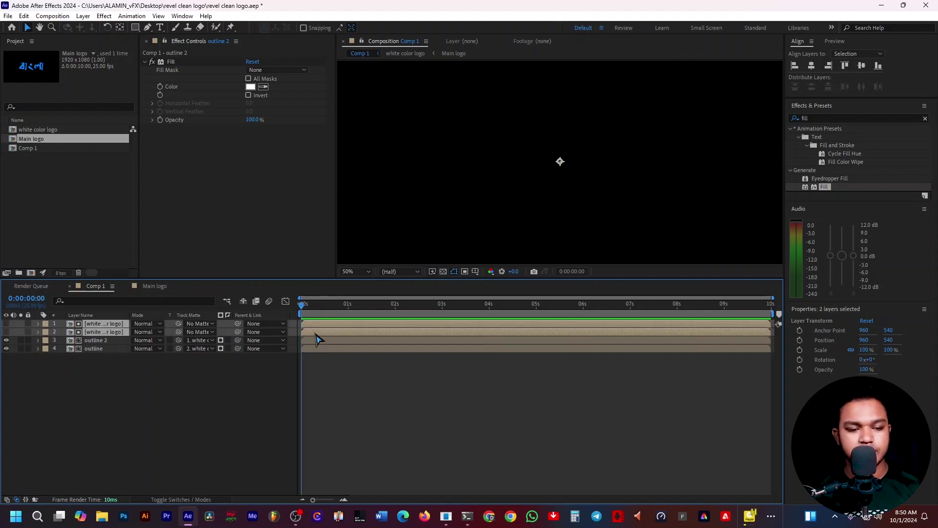
- Place outline 2 directly below the first white color logo layer and shift this pair to start at about 0:00:00:10
mouse_move(102, 334)
mouse_down()
mouse_move(99, 346)
mouse_move(105, 332)
mouse_up()
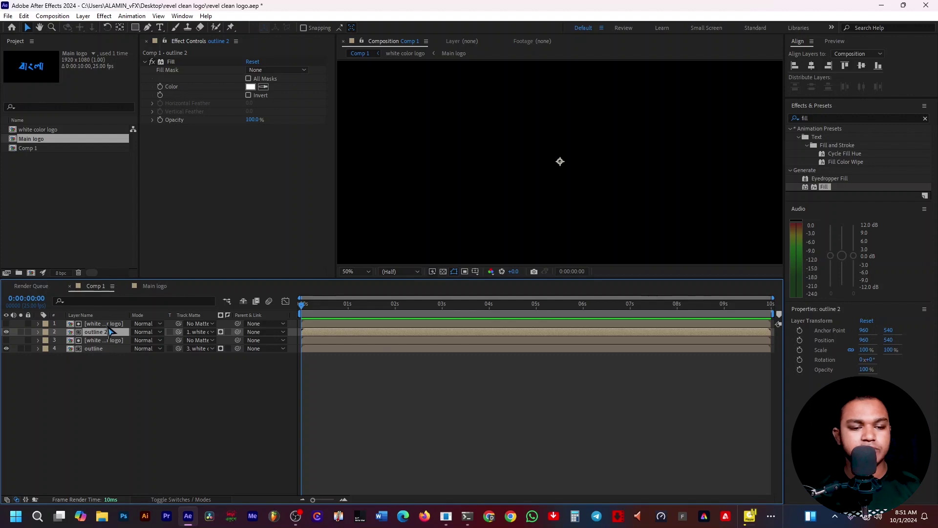
ctrl+click(107, 324)
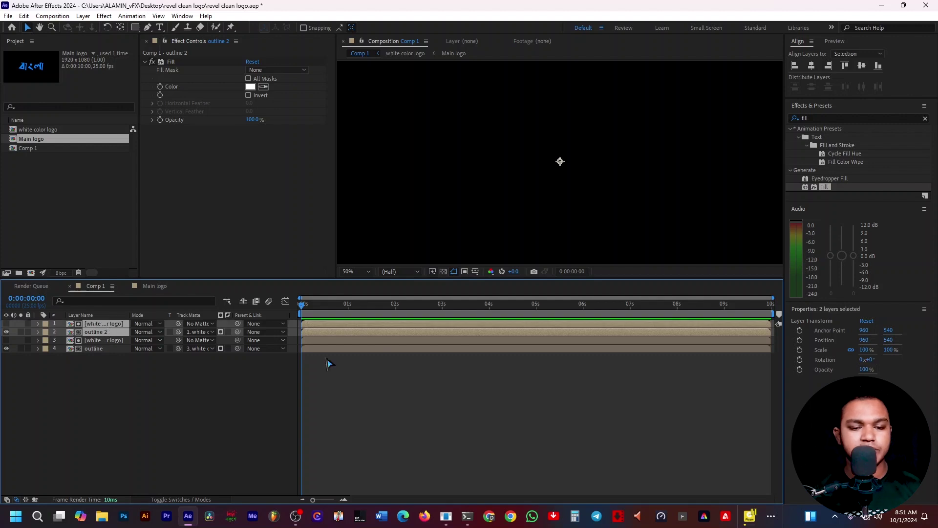
click(352, 396)
- Set the Fill color of the outline 2 layer to red at 0:00:00:24 and preview from the start
click(349, 318)
click(324, 331)
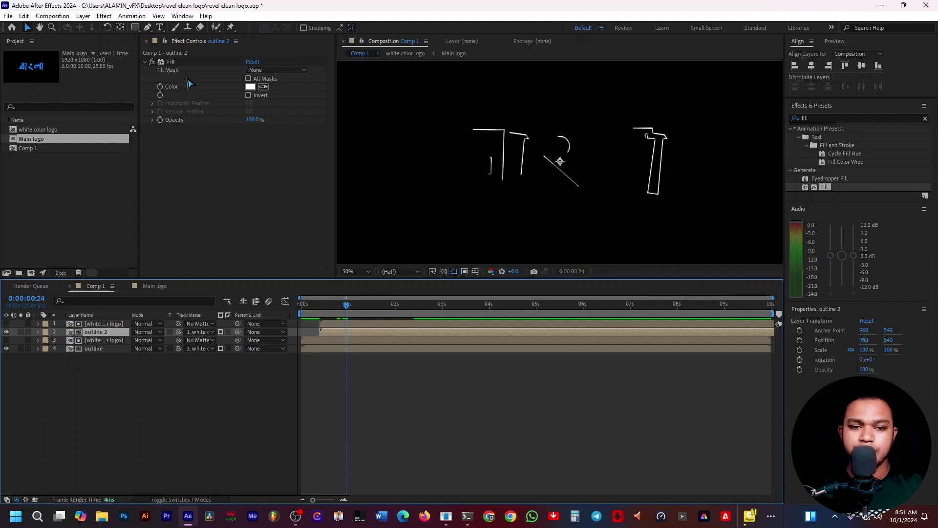
click(250, 86)
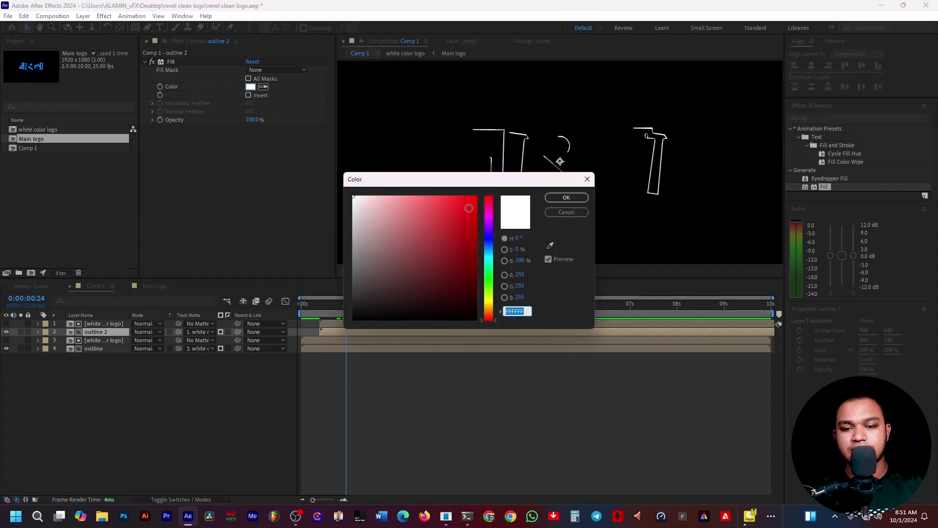
drag(469, 208, 477, 197)
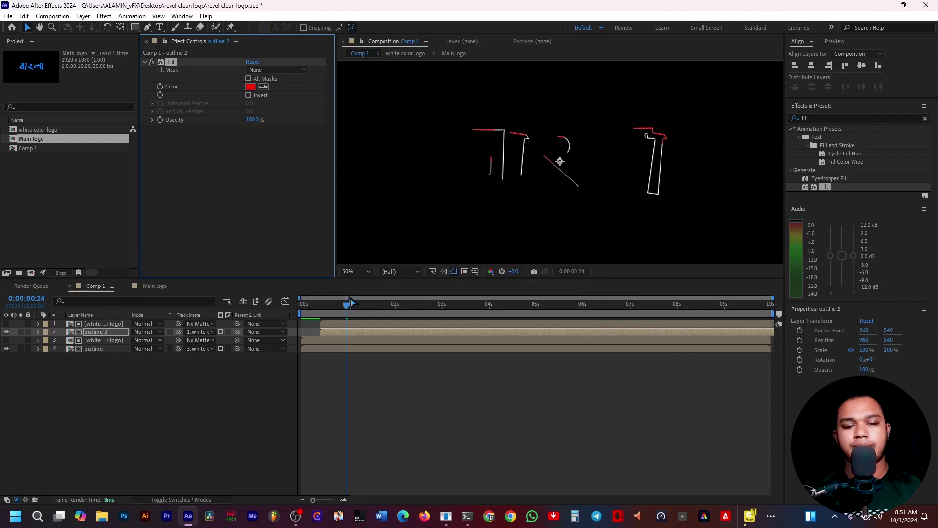
drag(346, 304, 301, 304)
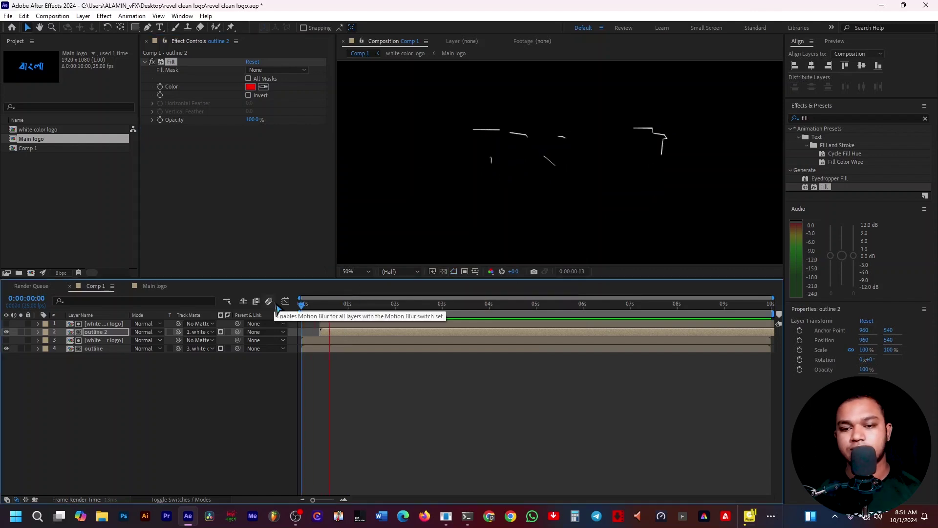
- Duplicate outline 2 together with its white color logo matte, and place outline 3 directly below the topmost white color logo layer
key(space)
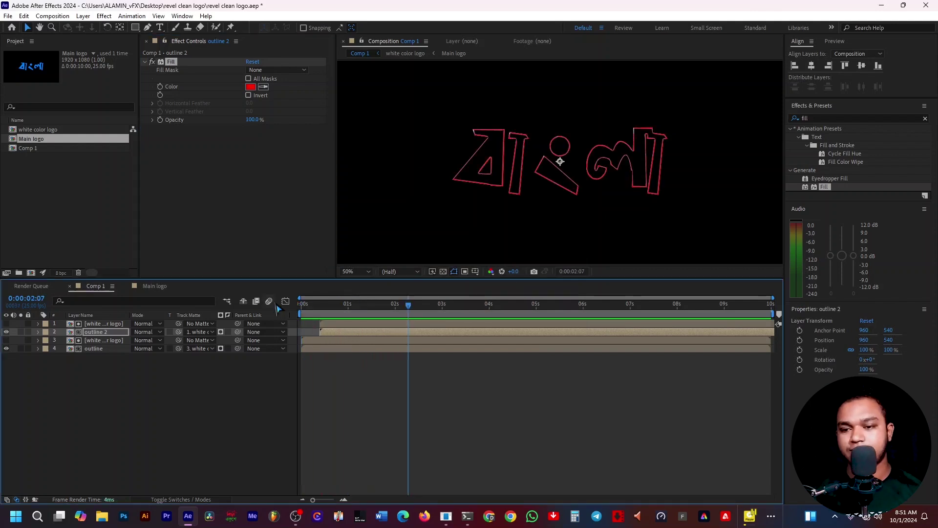
click(305, 365)
click(349, 332)
ctrl+click(349, 325)
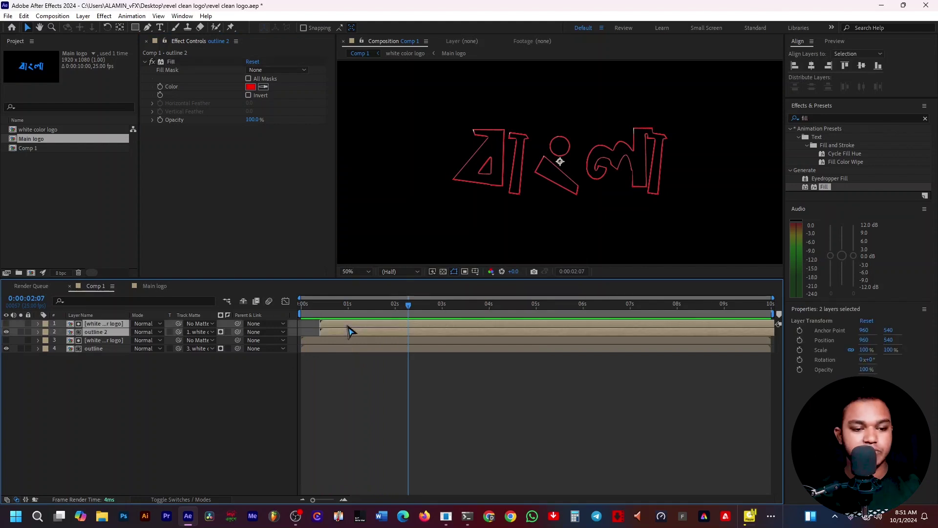
key(ctrl+d)
click(161, 402)
click(101, 341)
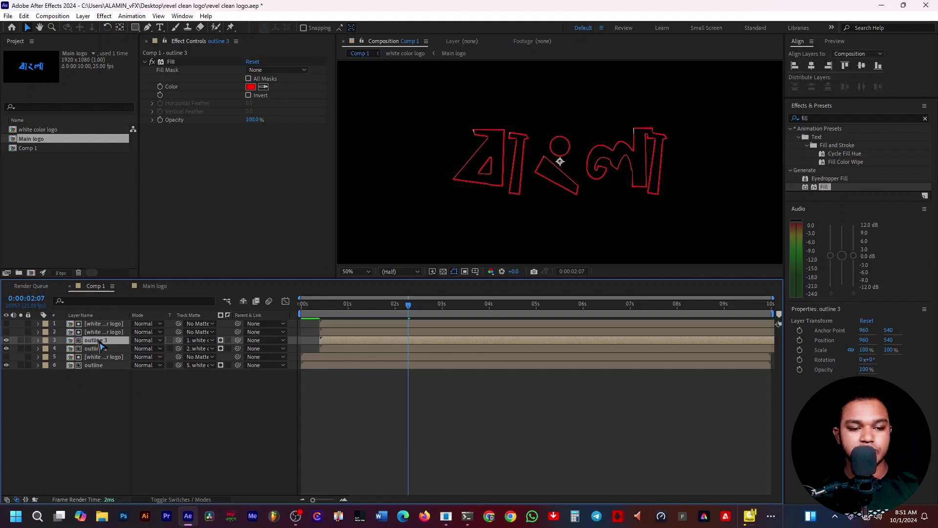
drag(101, 344, 98, 329)
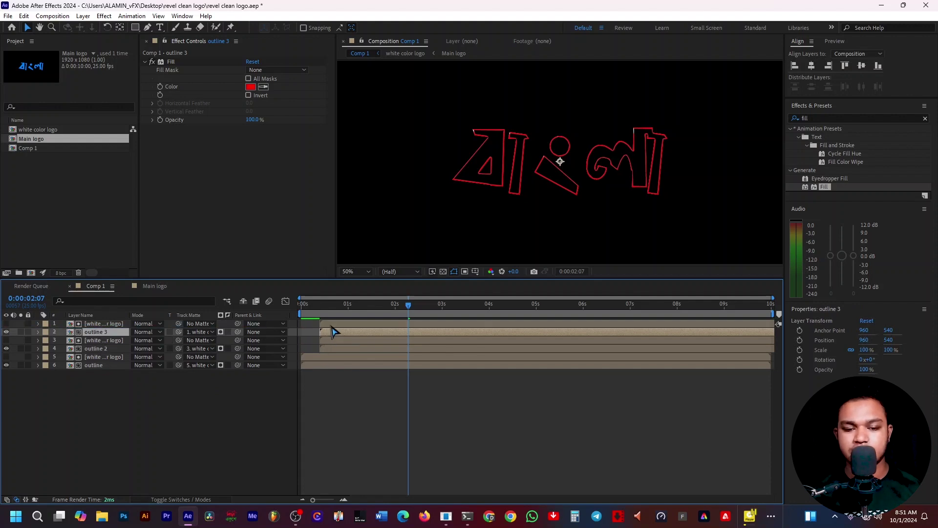
- Shift outline 3 and its white color logo matte so that both start at about 0:00:00:19
ctrl+click(332, 324)
drag(333, 331, 351, 330)
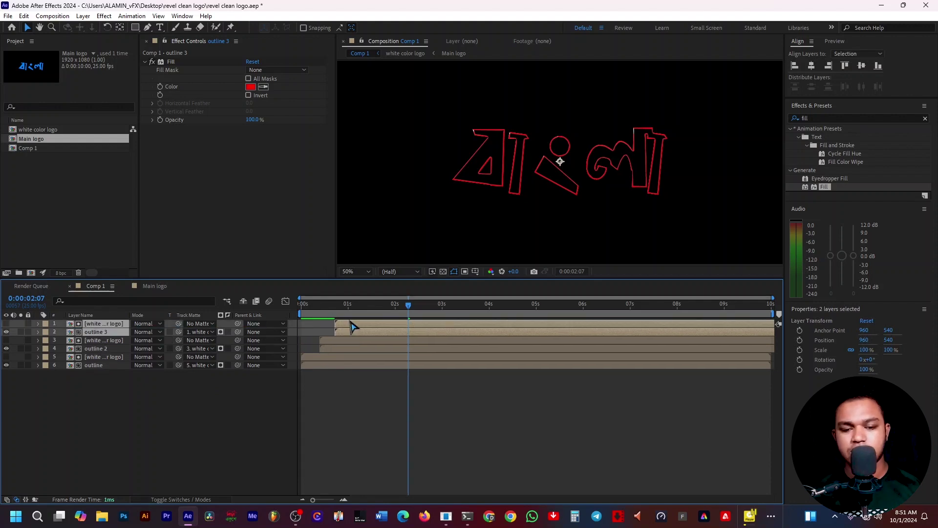
key(i)
click(370, 417)
- Set the Fill color of outline 3 to blue 00A6FC and preview the reveal from the start
click(368, 333)
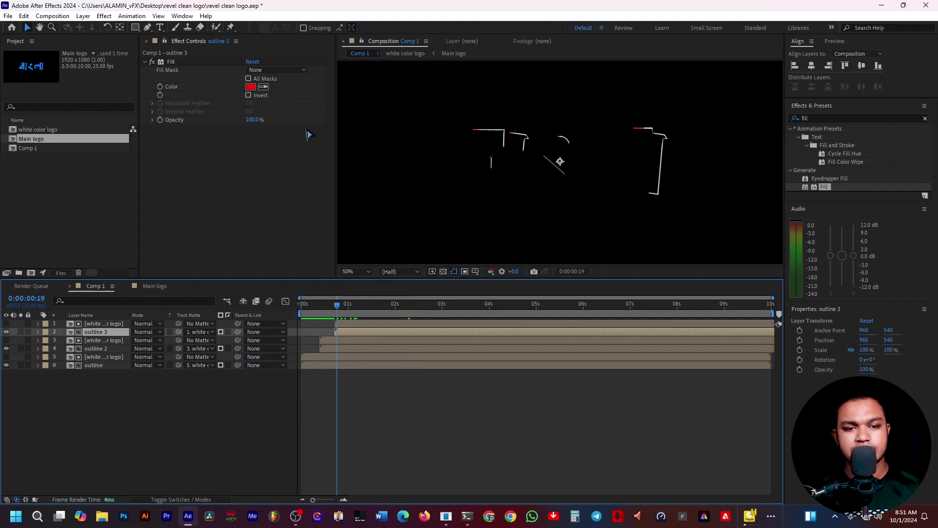
click(250, 87)
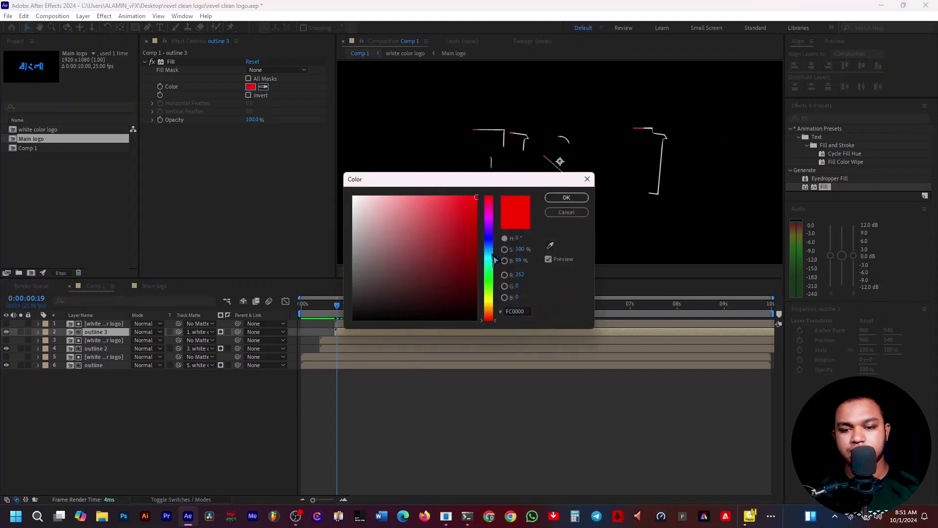
drag(494, 260, 491, 251)
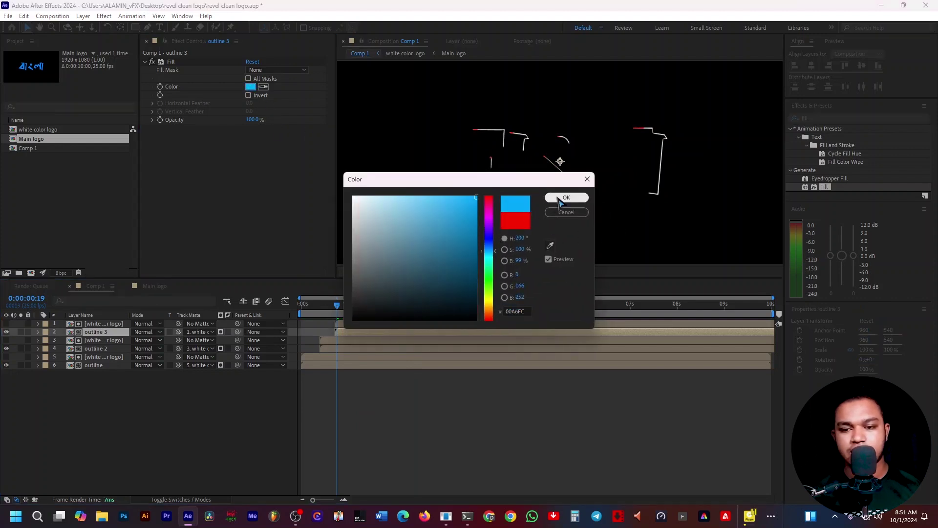
click(559, 201)
key(Home)
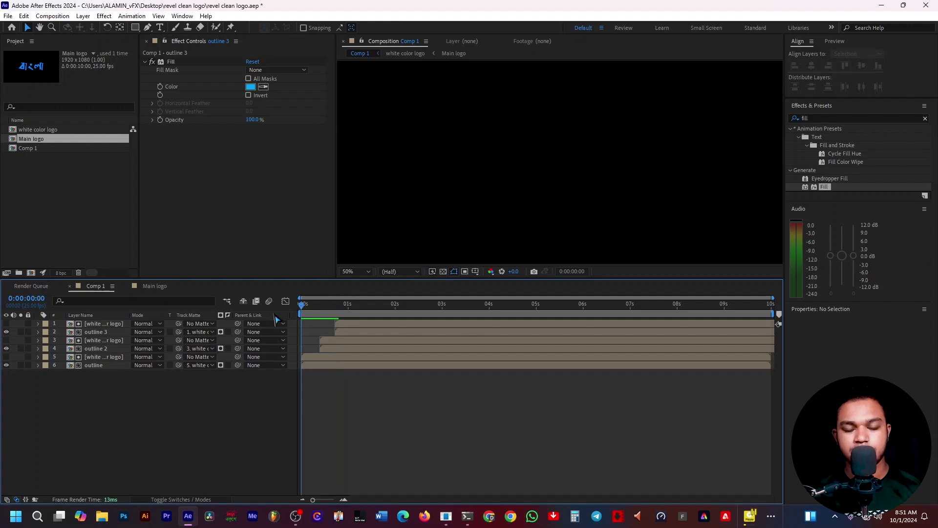
key(space)
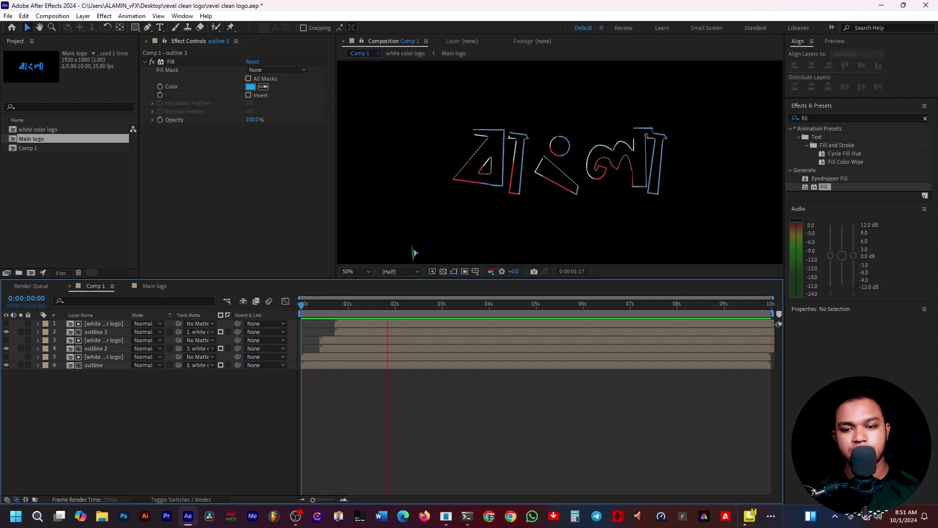
key(space)
- Duplicate outline 3 together with its white color logo matte, and place outline 4 directly below the topmost white color logo layer
click(367, 331)
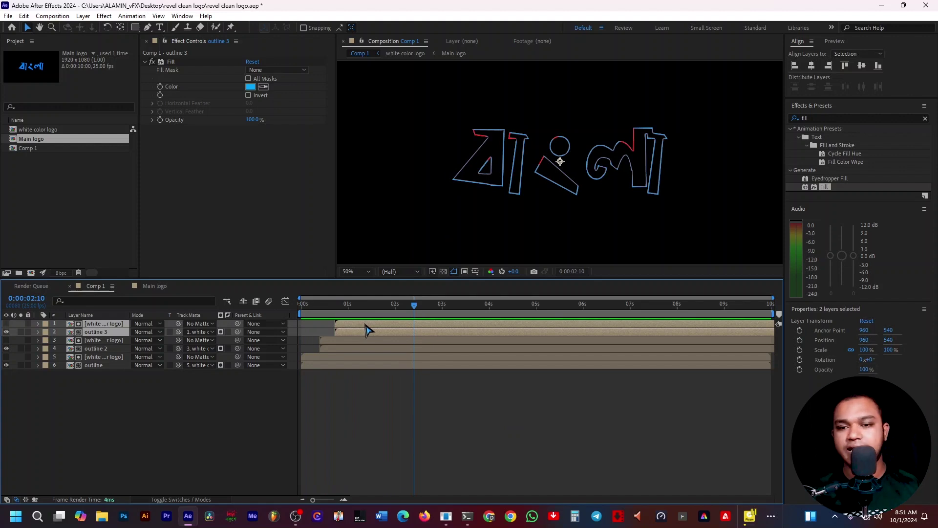
key(ctrl+d)
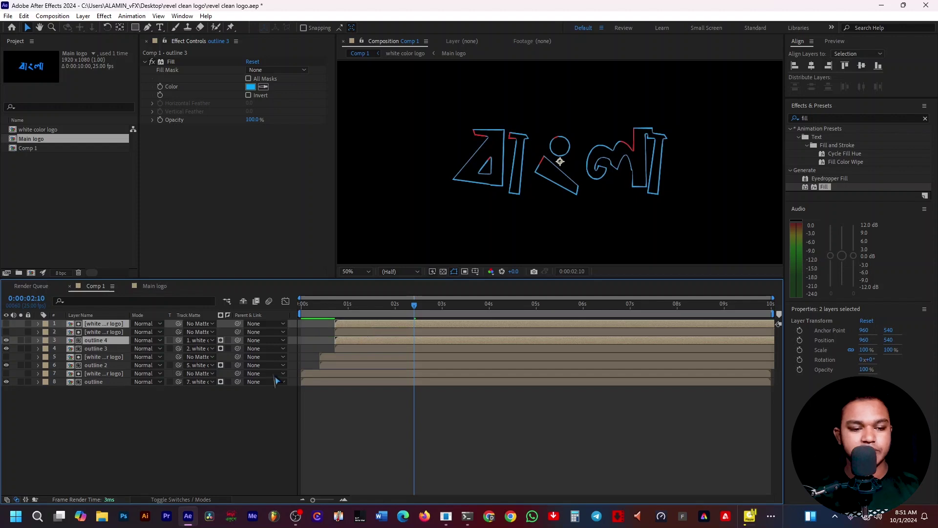
click(92, 391)
click(96, 342)
drag(96, 342, 96, 332)
- Shift outline 4 and its white color logo matte so that both start just after the 1-second mark
shift+click(105, 324)
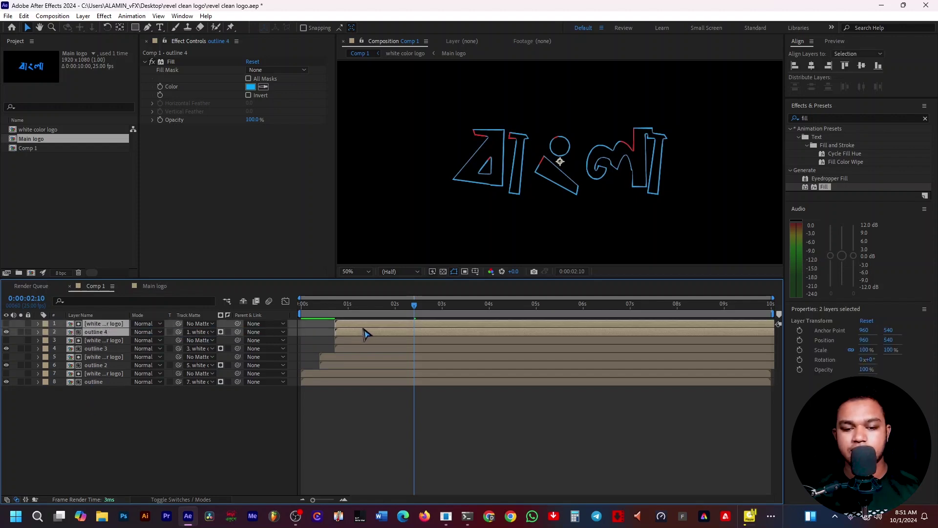
drag(364, 334, 381, 339)
click(380, 428)
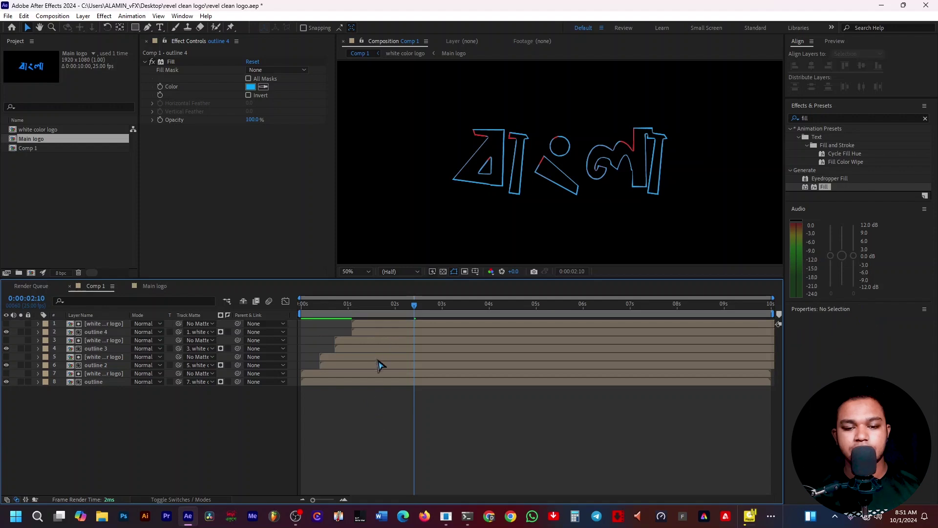
- Set the Fill color of outline 4 to white, preview the reveal and return the playhead to 0:00:00:00
click(373, 333)
click(250, 86)
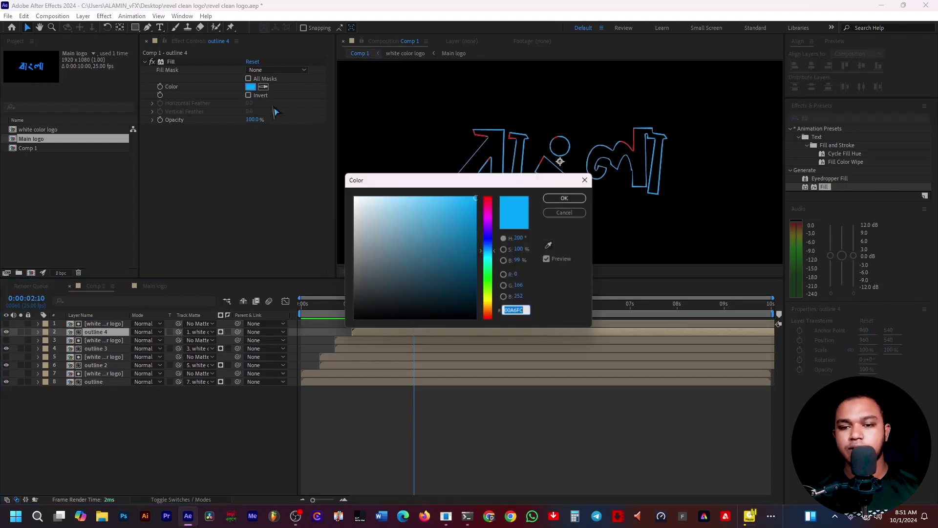
drag(361, 191, 310, 168)
key(Return)
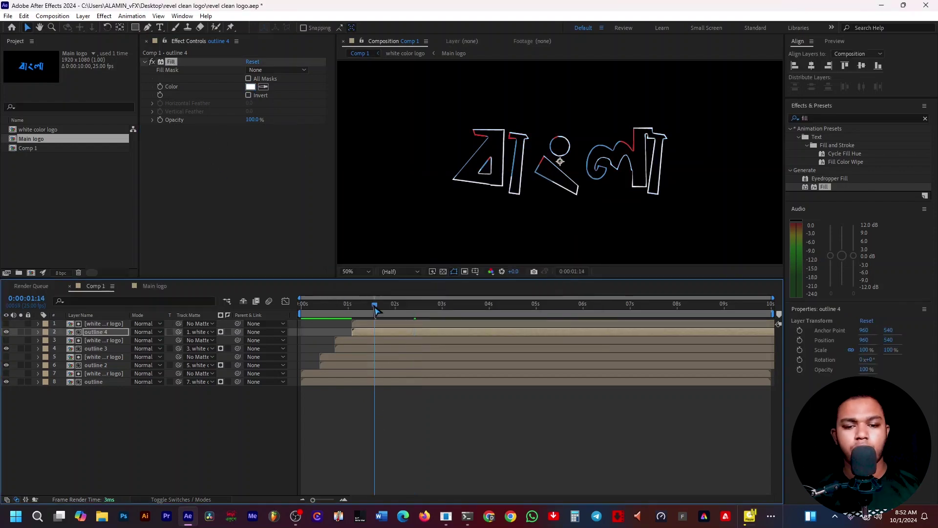
key(Home)
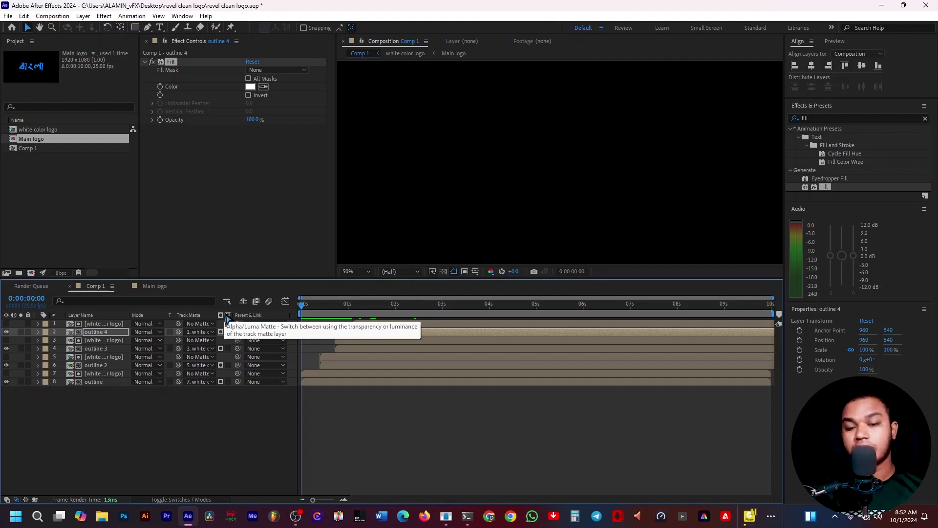
key(space)
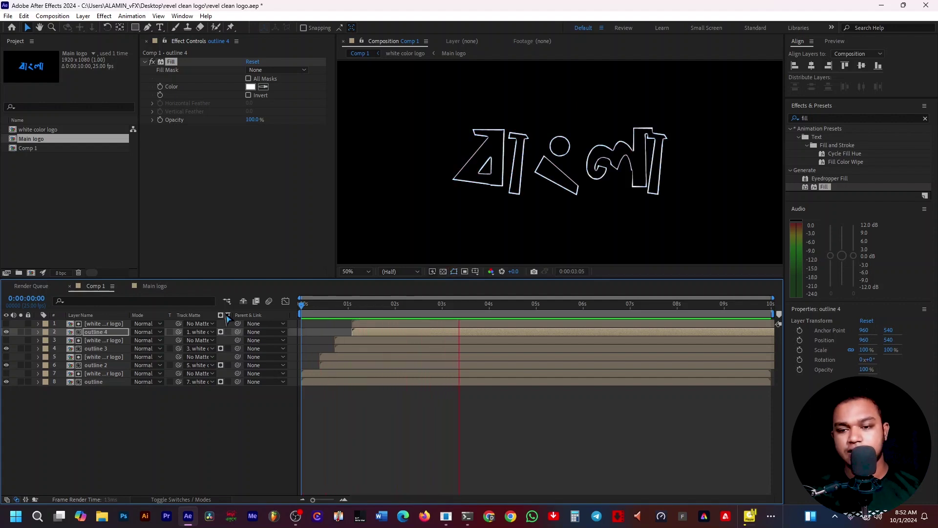
key(space)
drag(432, 312, 292, 313)
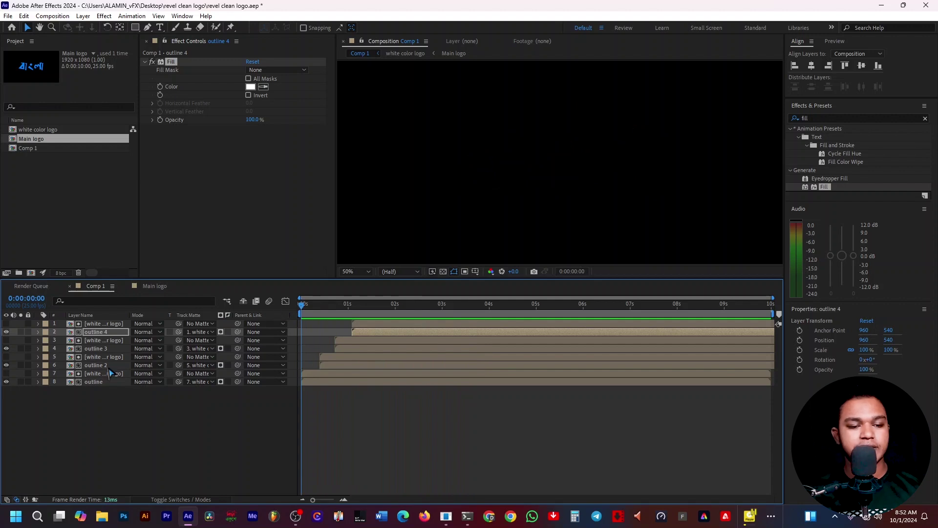
- Pre-compose all eight layers into a new composition named outline, moving all attributes into it
click(93, 382)
click(104, 315)
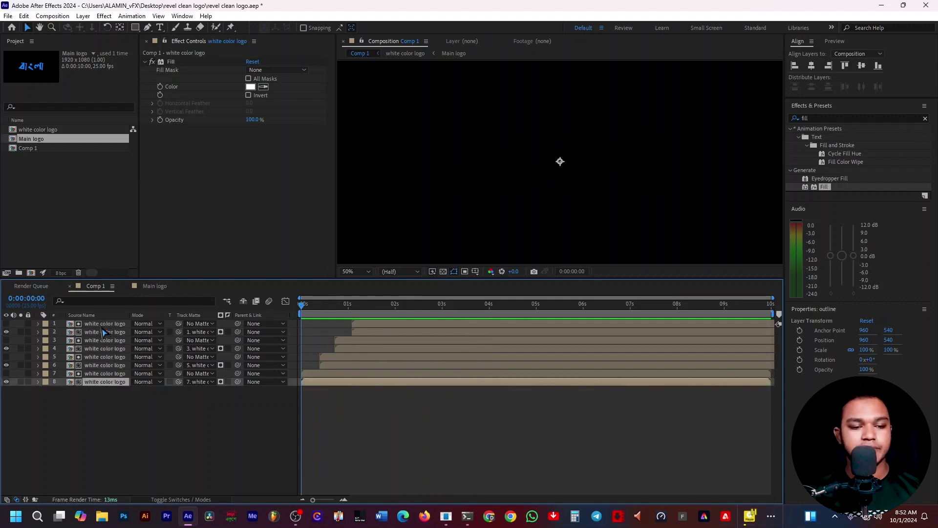
click(101, 315)
key(ctrl+a)
right_click(103, 332)
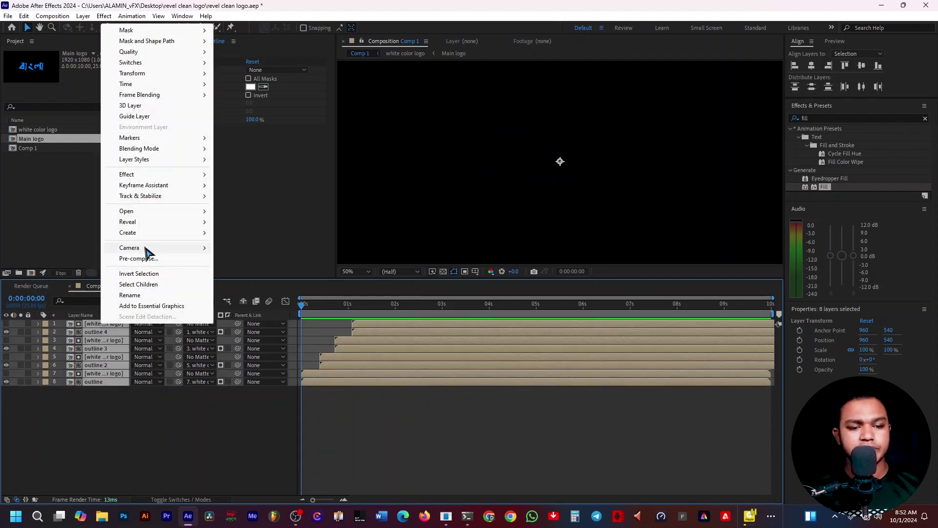
click(154, 260)
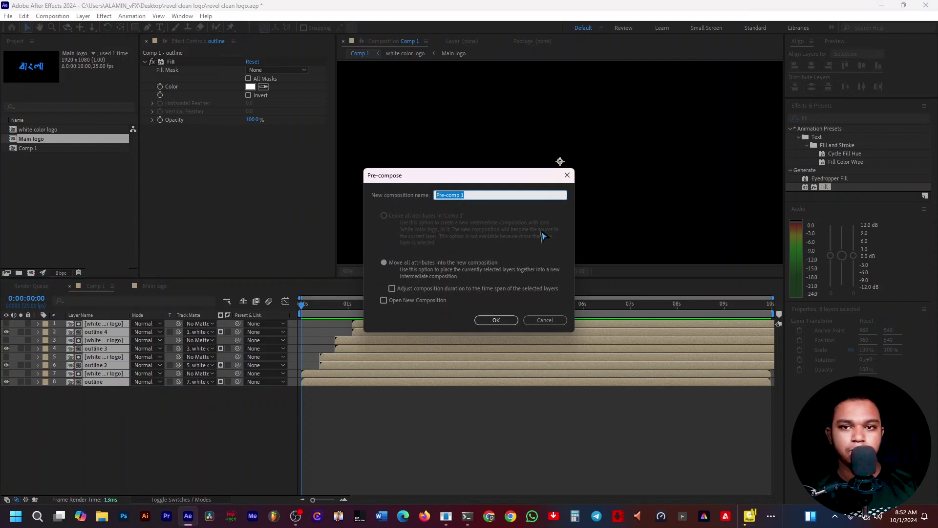
text(mai)
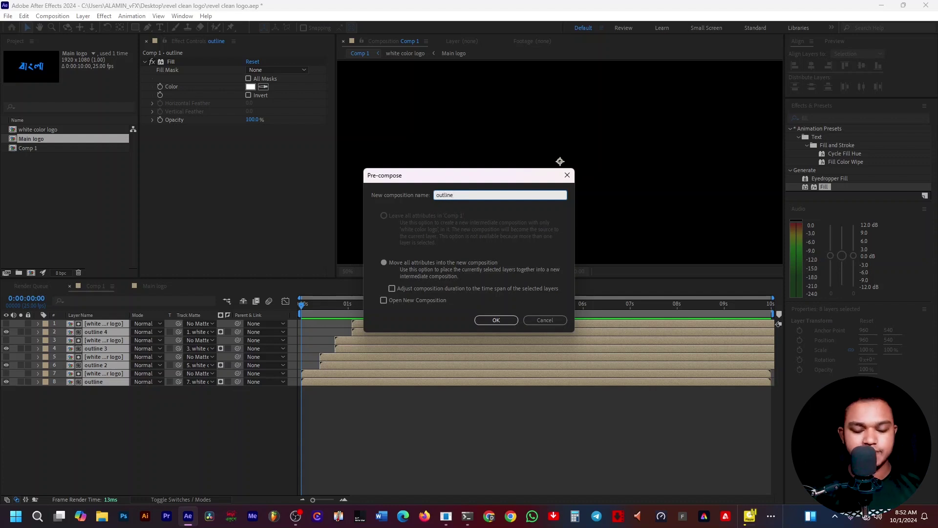
key(Return)
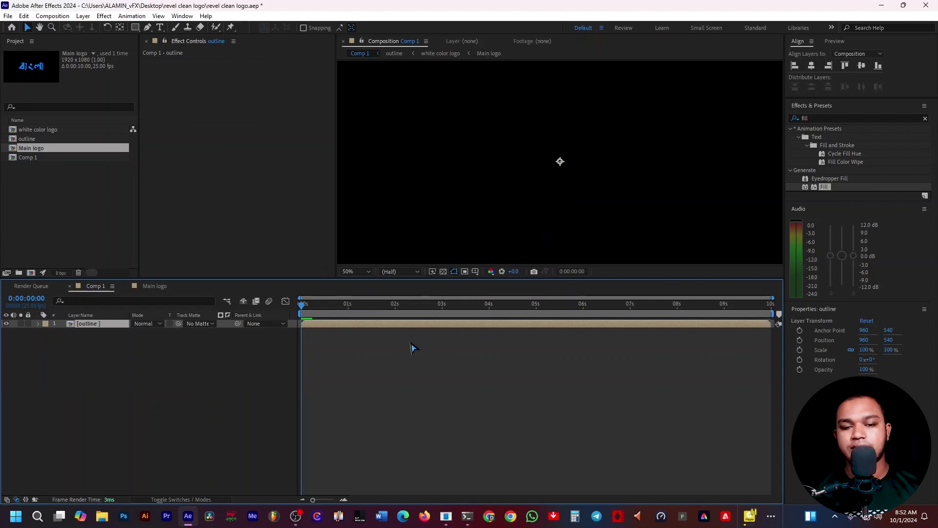
- Preview the outline precomp, compare it with the reference video logo bangla.mp4 in PotPlayer, and return to After Effects
key(space)
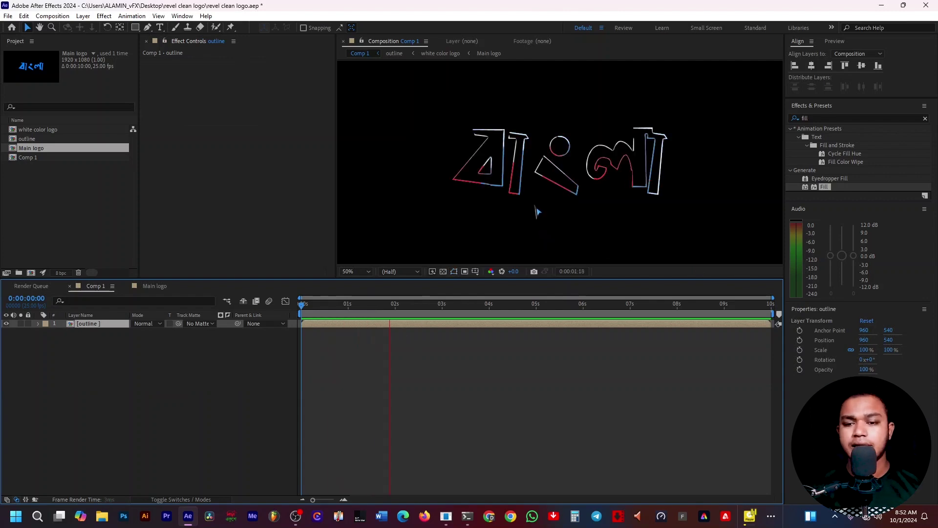
key(space)
right_click(208, 377)
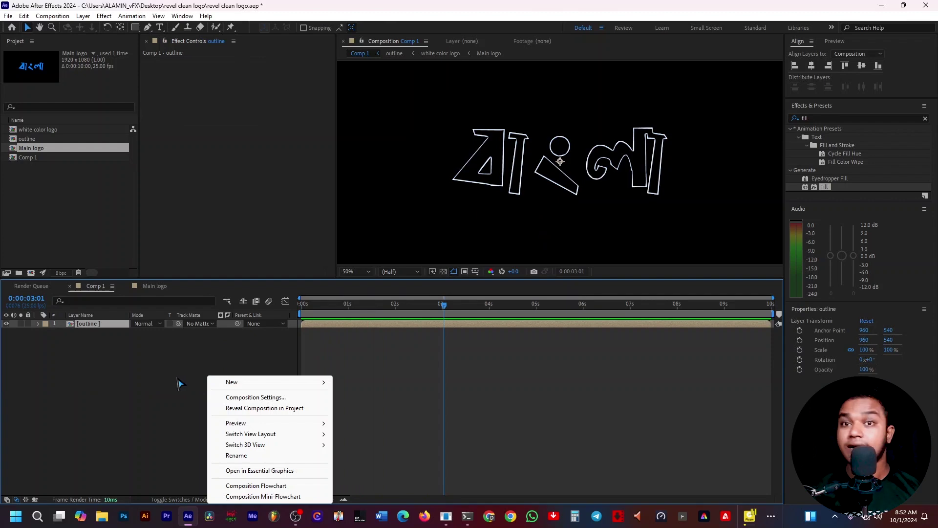
click(756, 521)
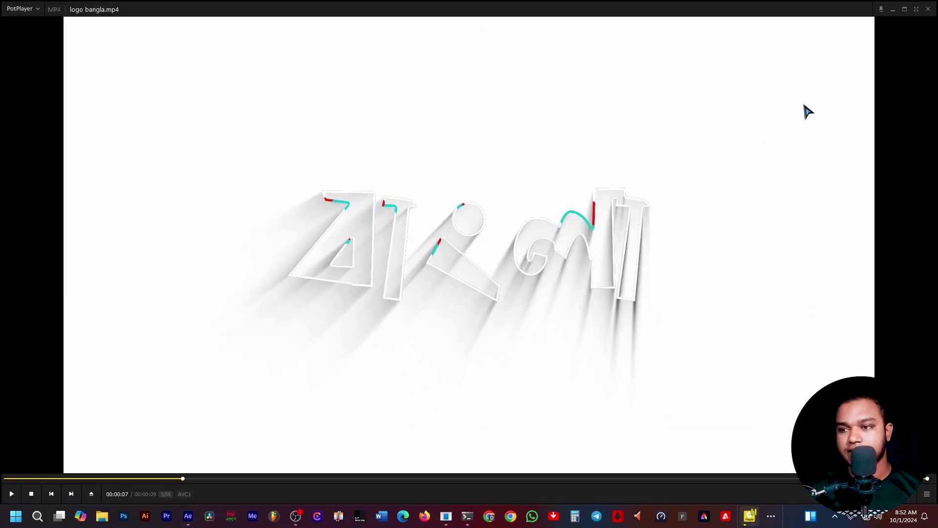
click(893, 11)
click(140, 391)
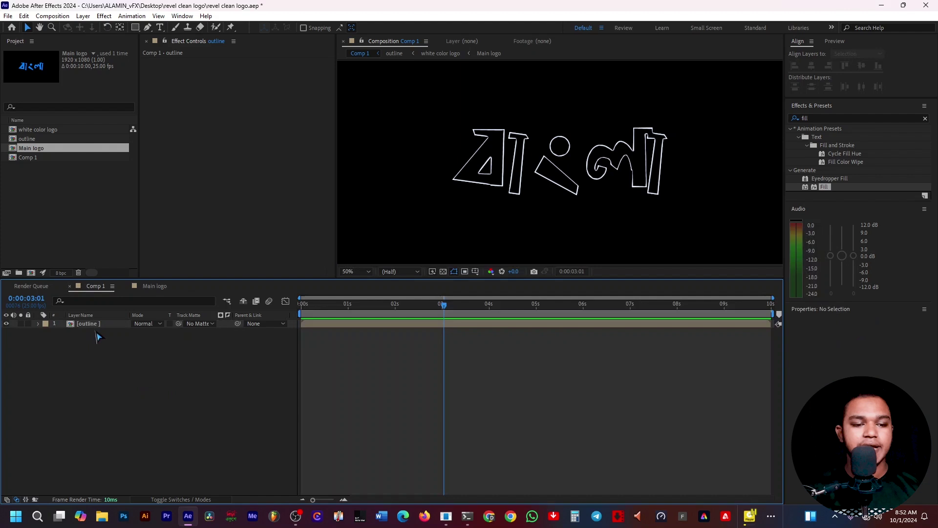
- Create a white FFFFFF solid layer of 1920 × 1080 px in Comp 1
right_click(127, 360)
mouse_move(234, 365)
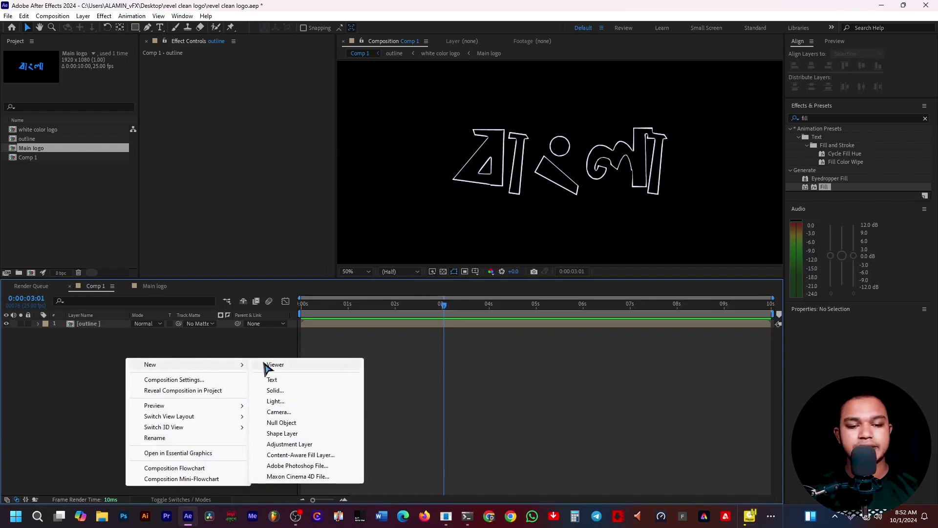
click(288, 391)
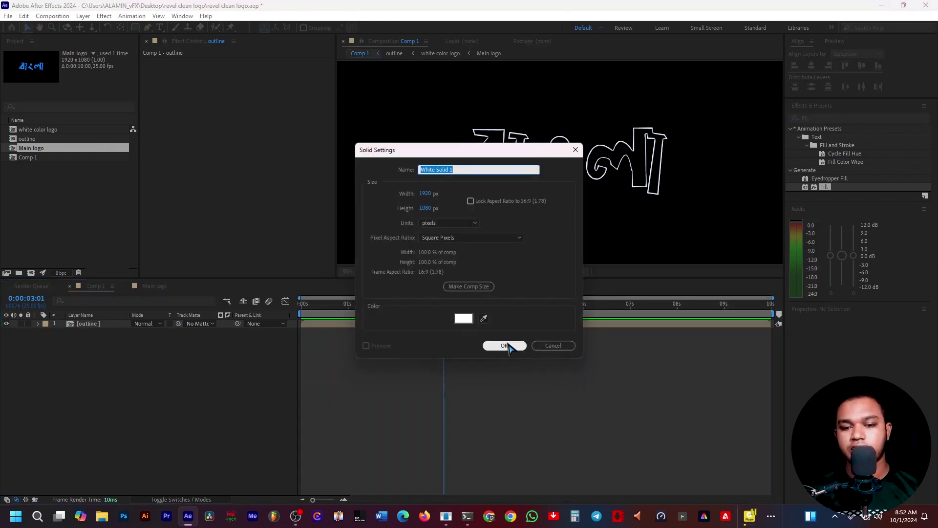
click(463, 318)
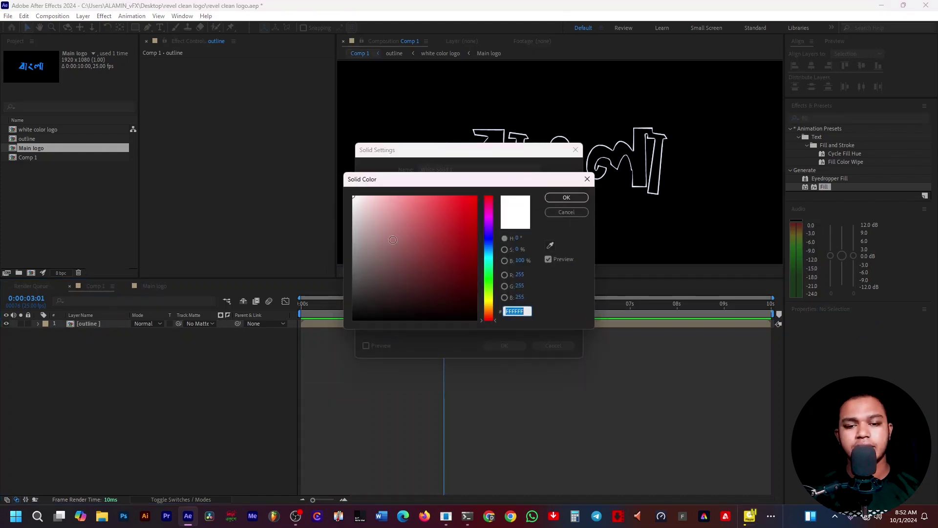
click(566, 198)
click(505, 345)
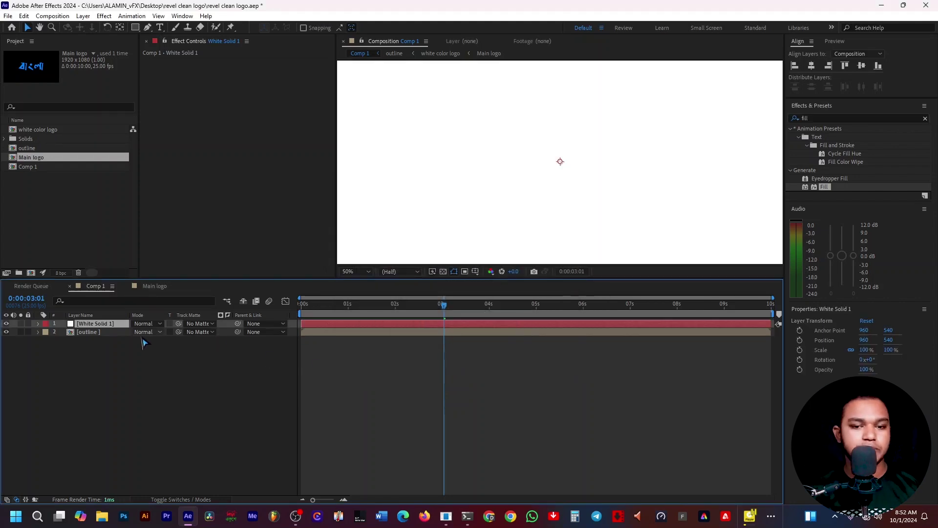
- Place the white solid below the outline layer and preview the reveal from the start
drag(105, 357, 105, 357)
drag(443, 305, 192, 311)
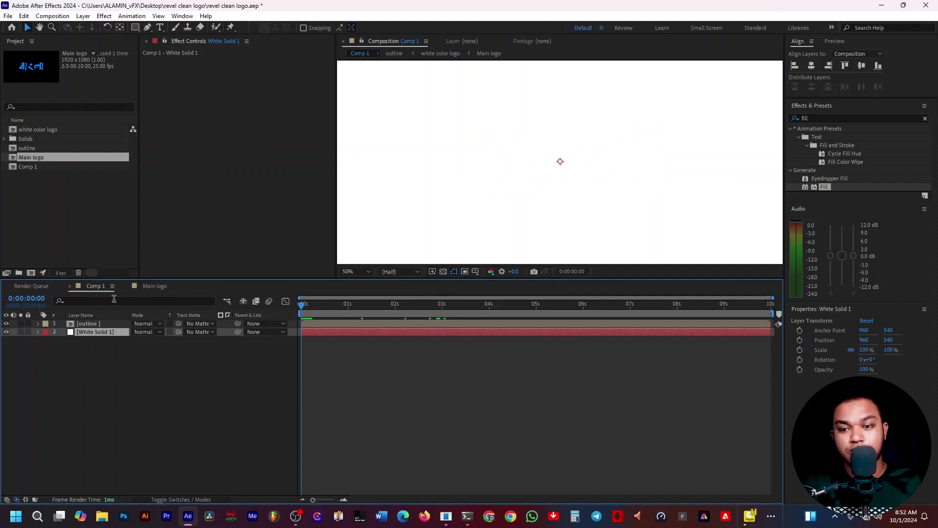
key(space)
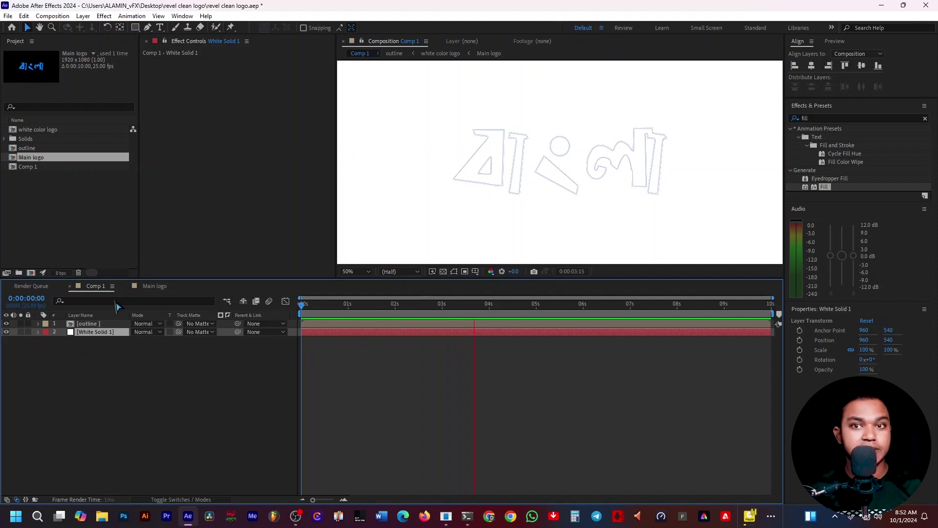
key(space)
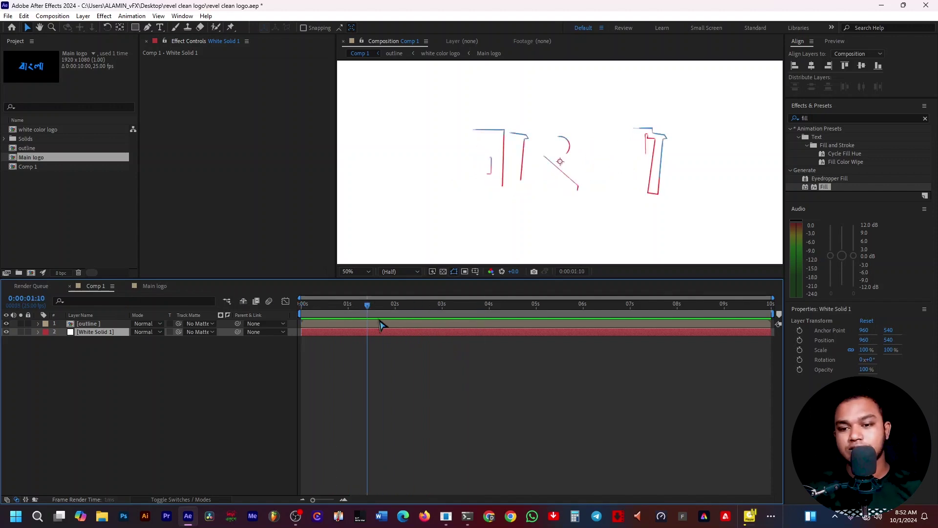
- Scrub the reveal to 0:00:02:10, compare it with logo bangla.mp4 in PotPlayer, and return to After Effects
drag(368, 326, 415, 325)
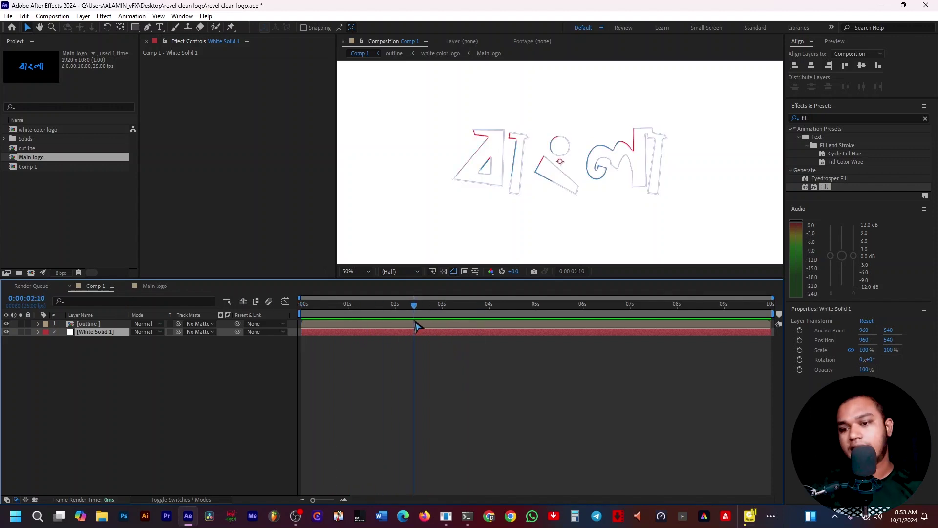
click(749, 515)
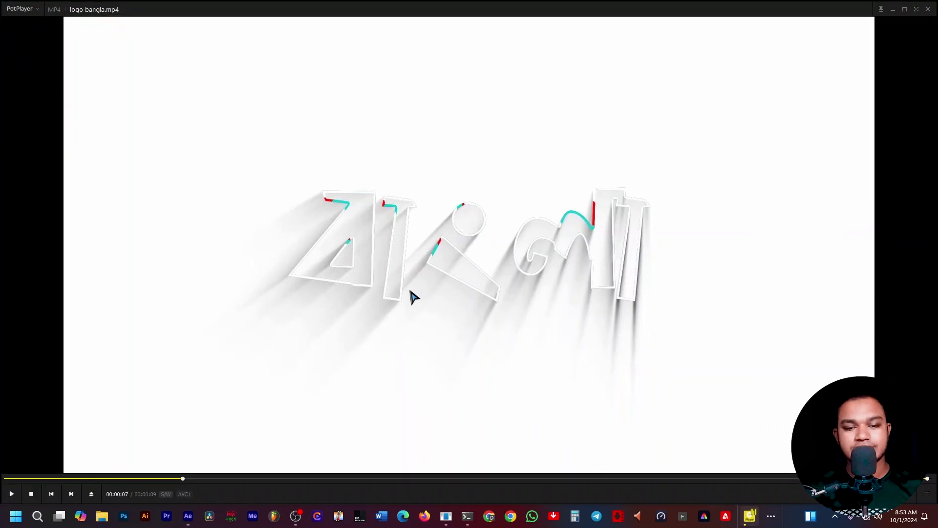
click(893, 9)
click(224, 371)
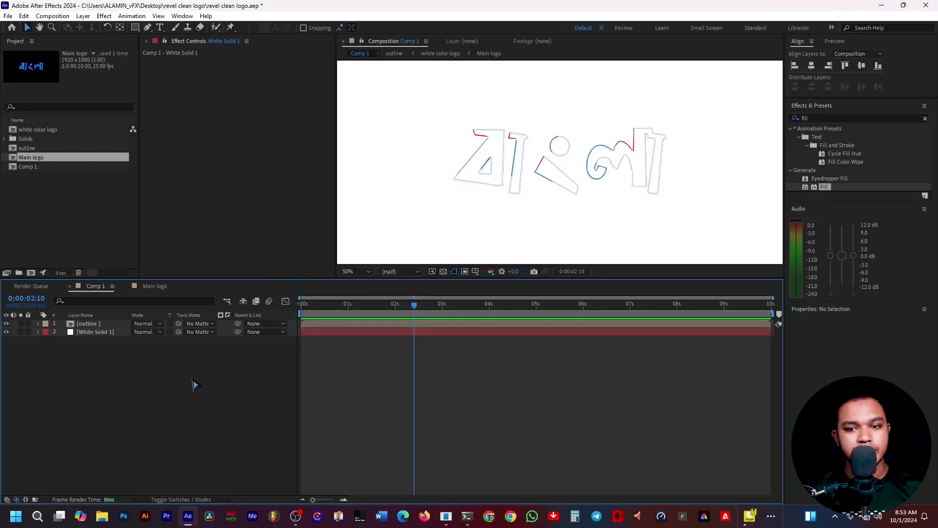
- Duplicate the outline layer in Comp 1 and apply CC Radial Fast Blur to the lower copy
click(95, 323)
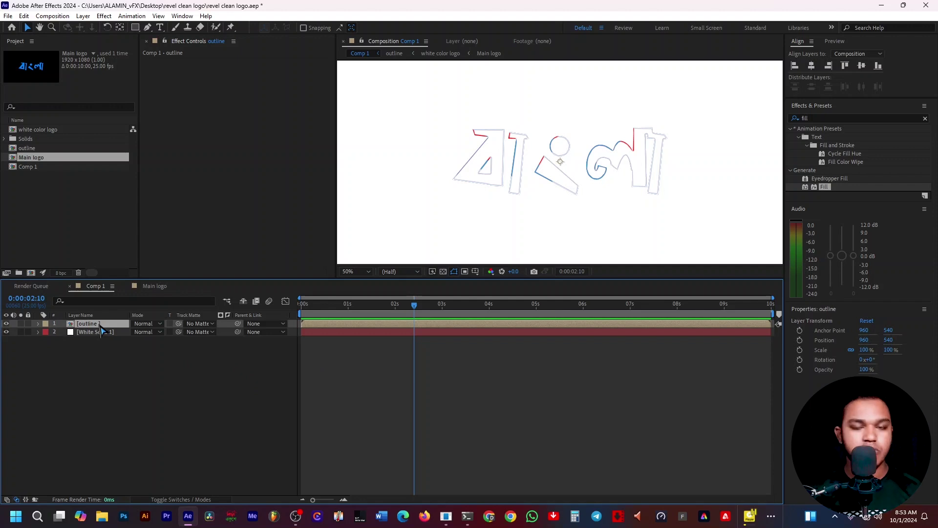
key(ctrl+d)
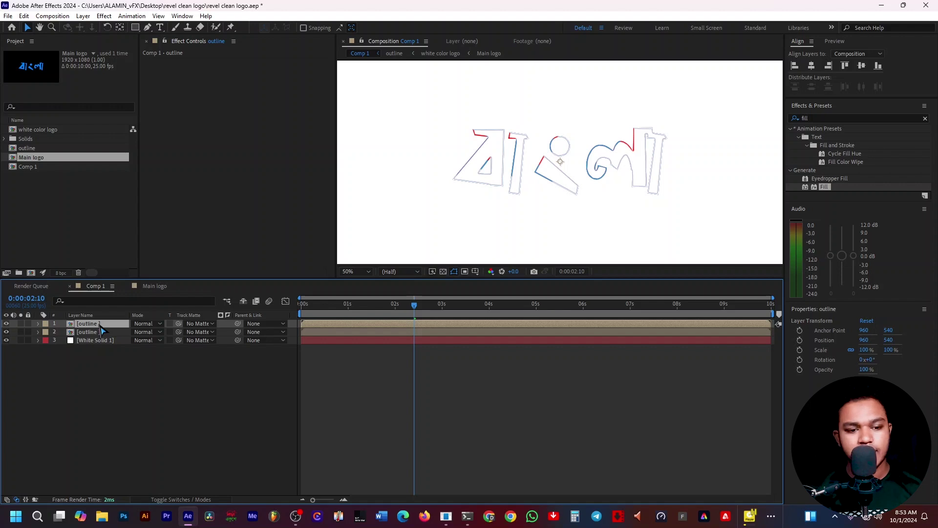
click(110, 332)
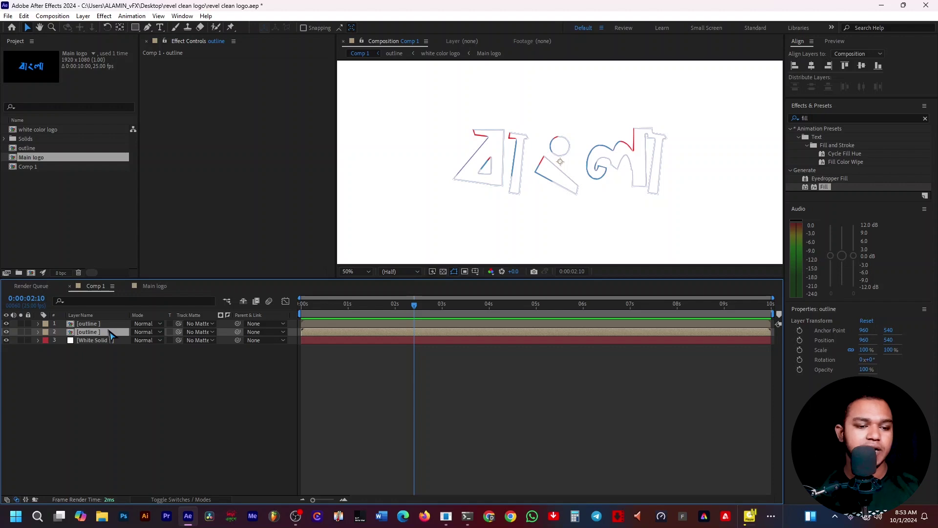
key(ctrl+space)
text(cc ra)
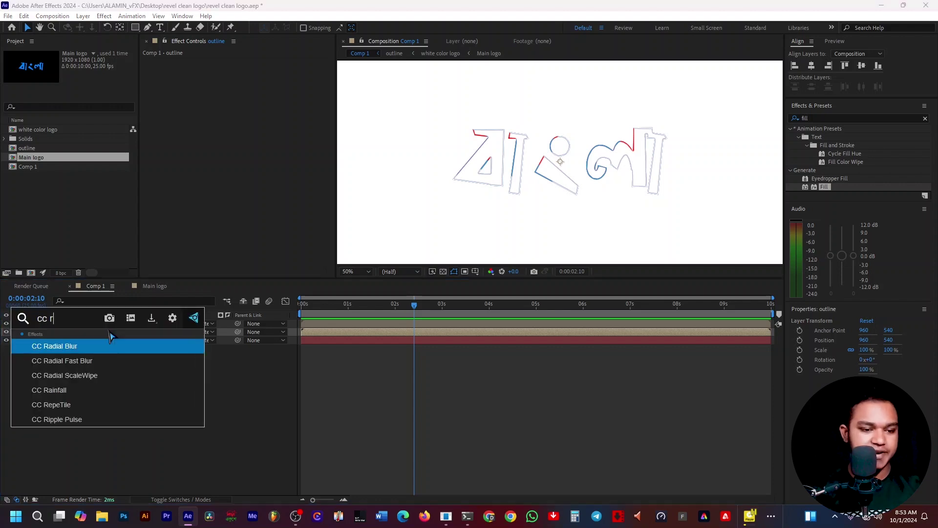
click(97, 369)
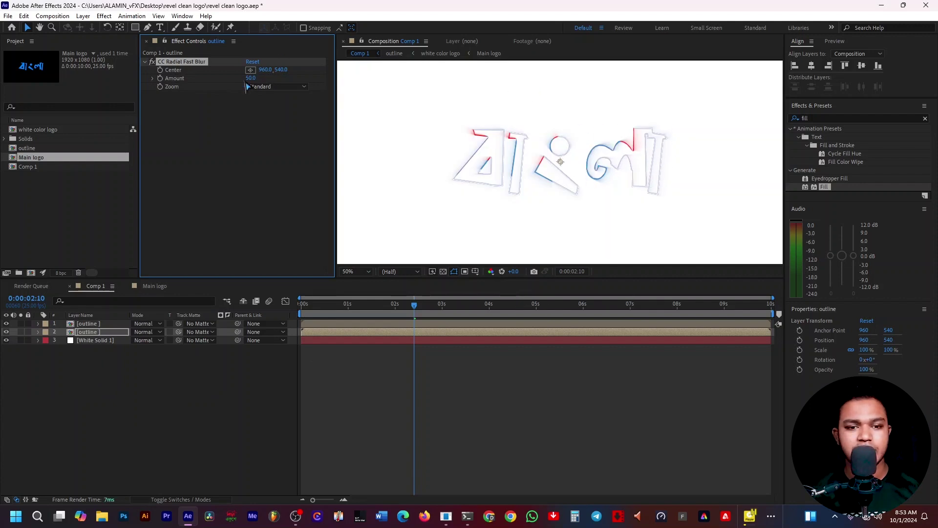
- Set the CC Radial Fast Blur Amount to 52 and check the blur at 0:00:01:14
drag(267, 78, 356, 92)
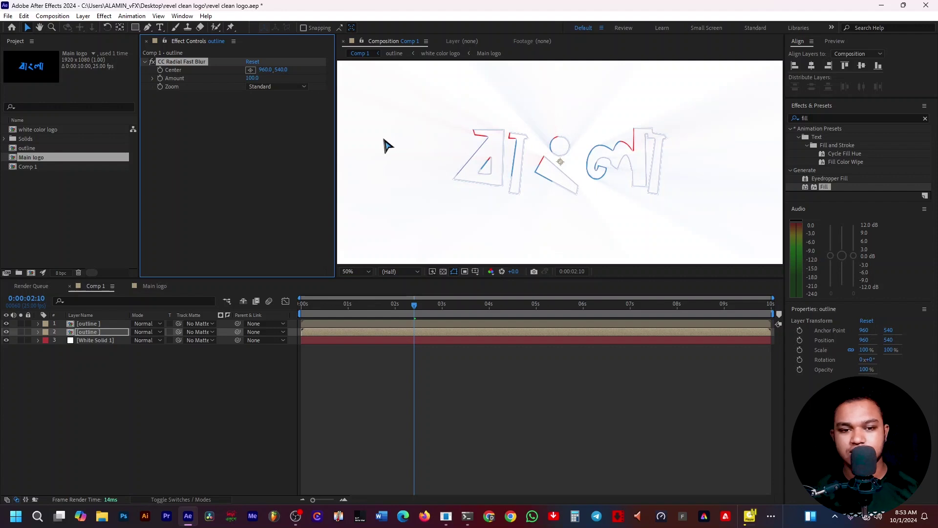
drag(256, 78, 240, 78)
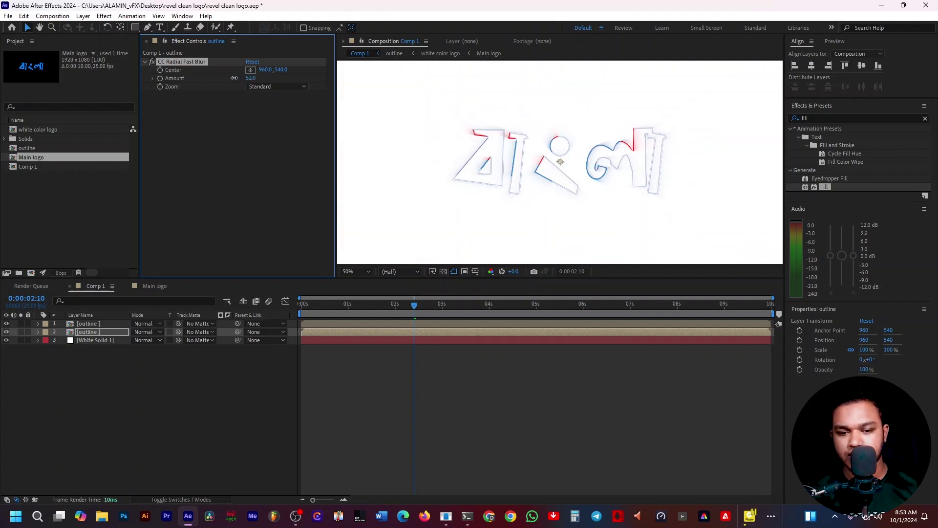
drag(411, 307, 376, 310)
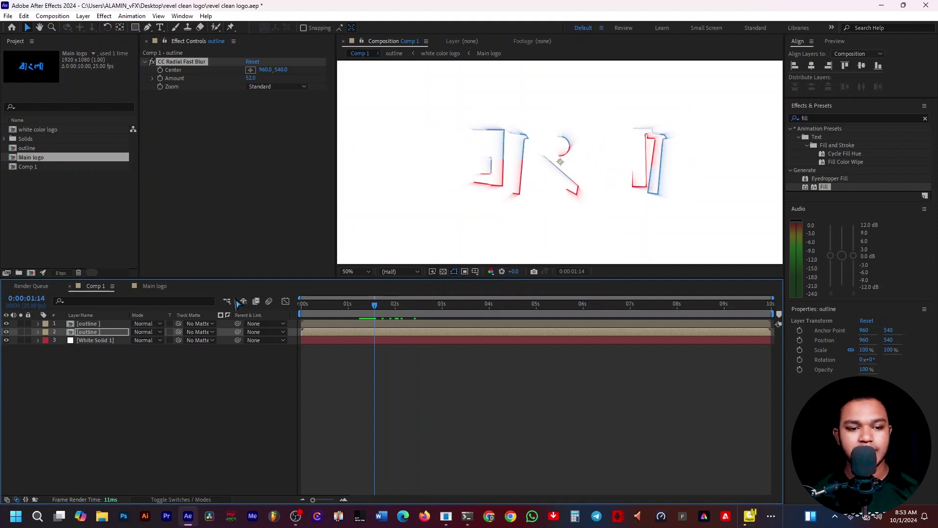
- Add a Fill effect to the lower outline copy and set its colour to black for the shadow
key(ctrl+space)
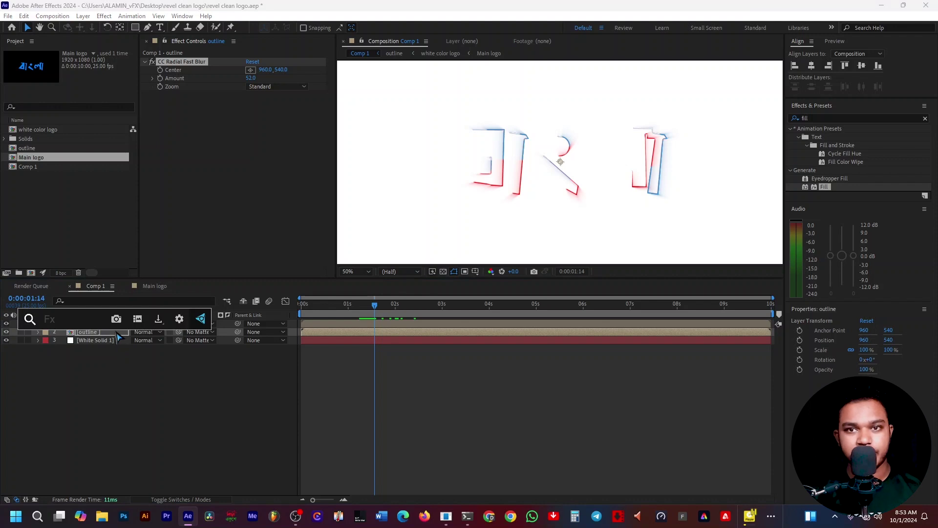
text(fik)
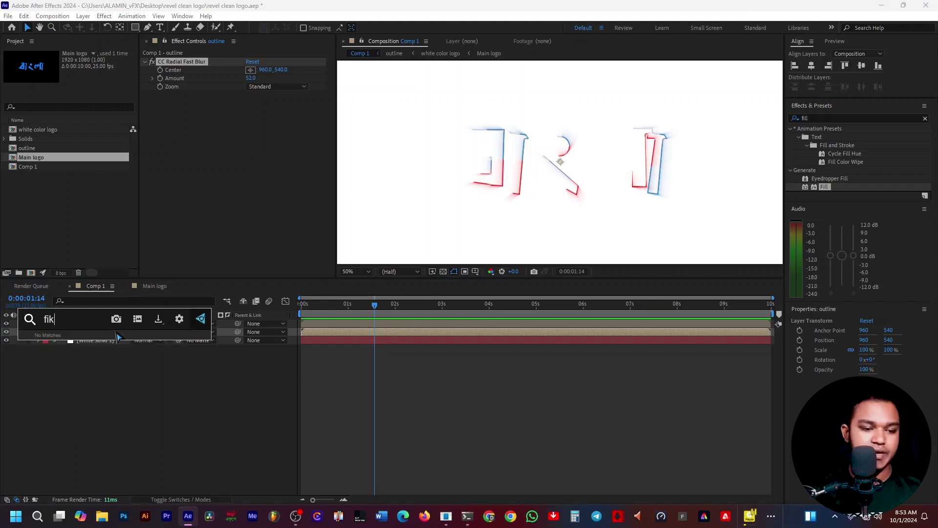
key(BackSpace)
text(ll)
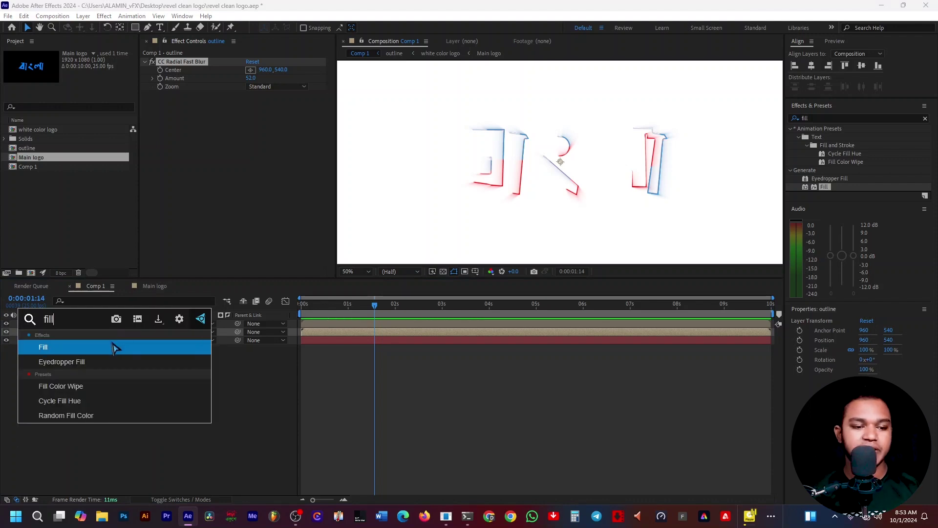
click(116, 351)
click(250, 120)
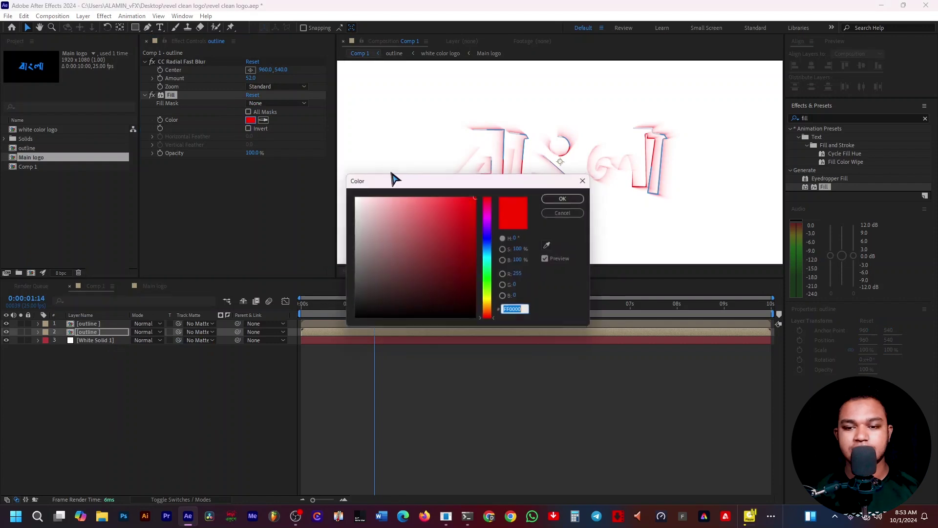
click(410, 216)
mouse_move(399, 213)
mouse_down()
mouse_move(352, 292)
mouse_move(323, 300)
mouse_move(362, 313)
mouse_move(328, 315)
mouse_move(428, 315)
mouse_move(329, 317)
mouse_move(443, 316)
mouse_move(304, 316)
mouse_move(389, 319)
mouse_move(360, 318)
mouse_up()
click(566, 197)
- At 0:00:00:12, place the CC Radial Fast Blur Center above the logo's upper left at 368, -44
scroll(590, 190, down, 2)
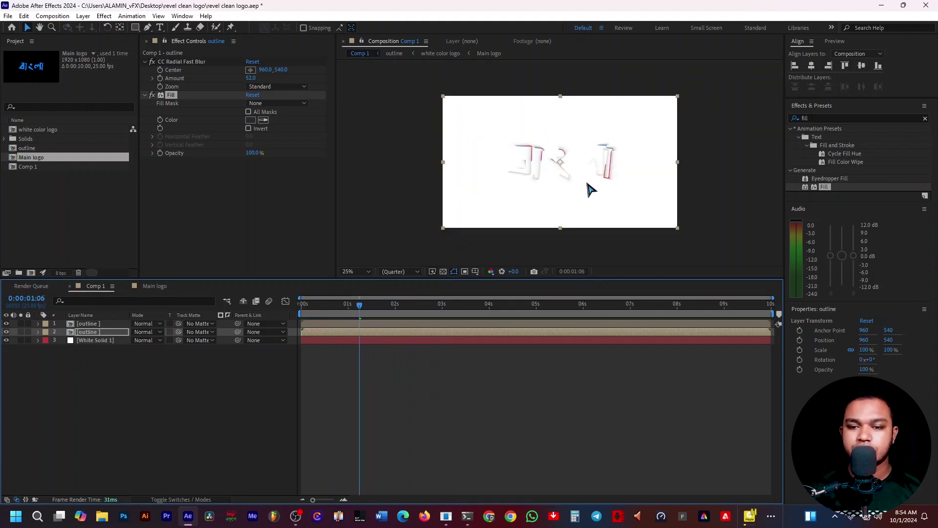
scroll(596, 189, up, 2)
scroll(596, 189, down, 2)
click(727, 207)
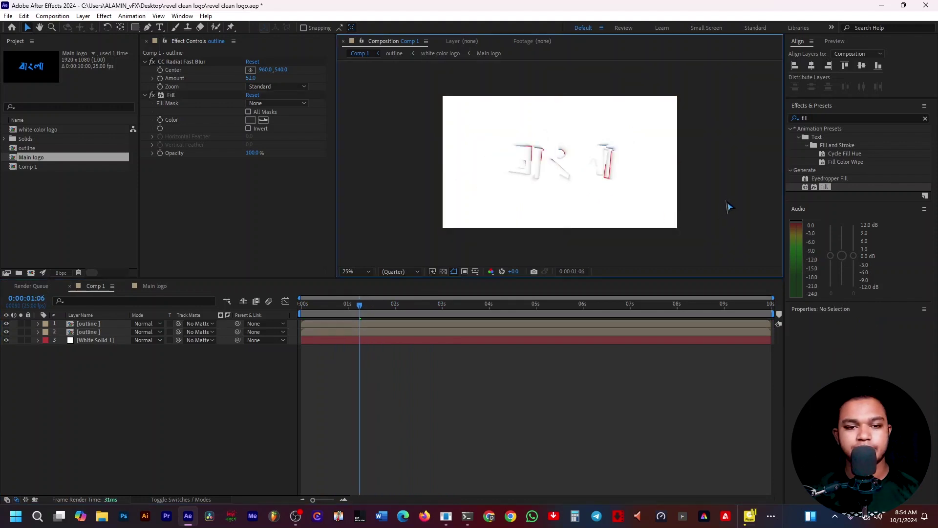
click(195, 62)
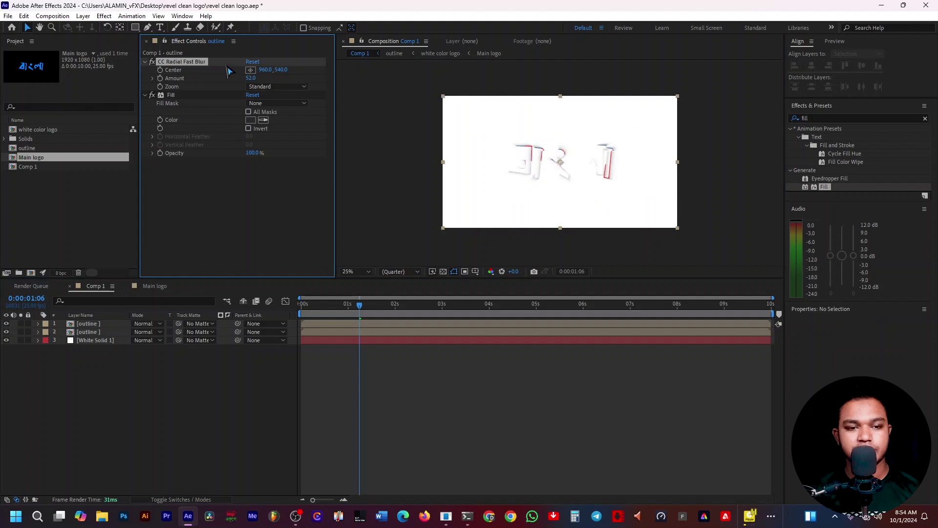
drag(360, 305, 323, 315)
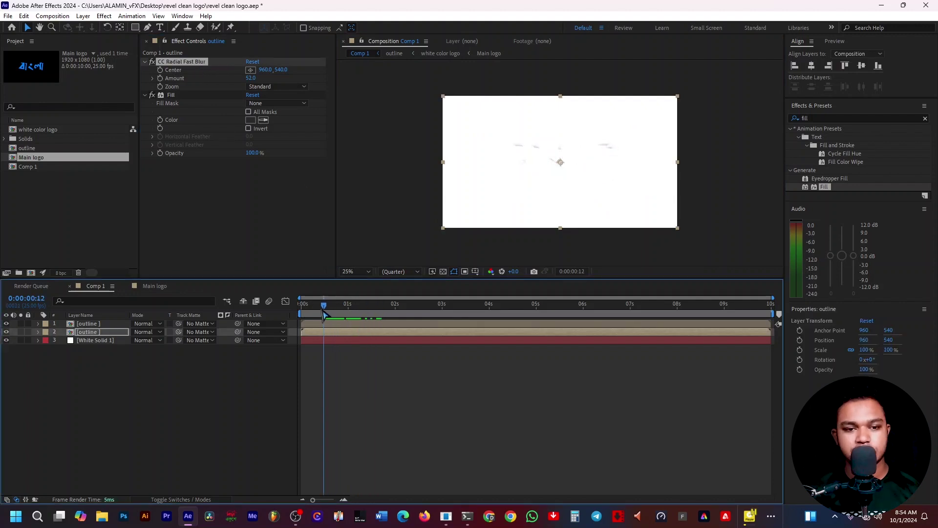
click(250, 70)
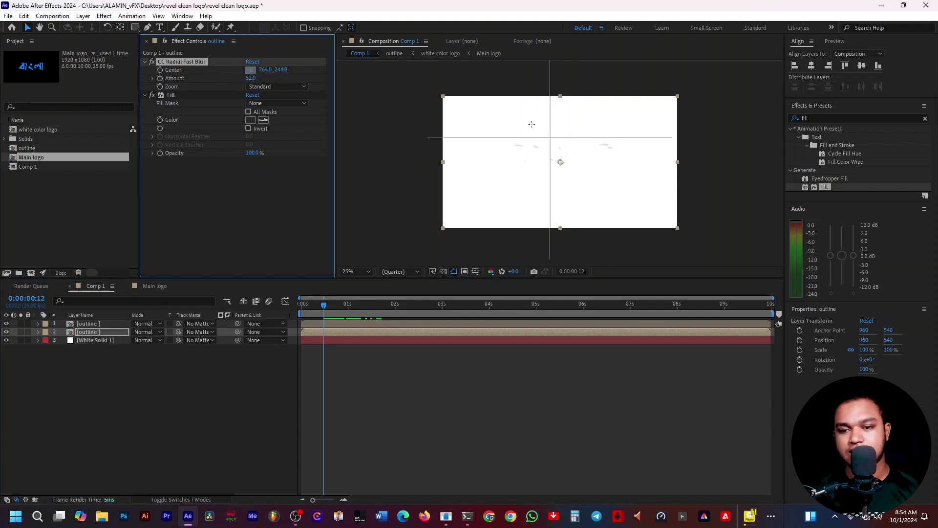
click(488, 90)
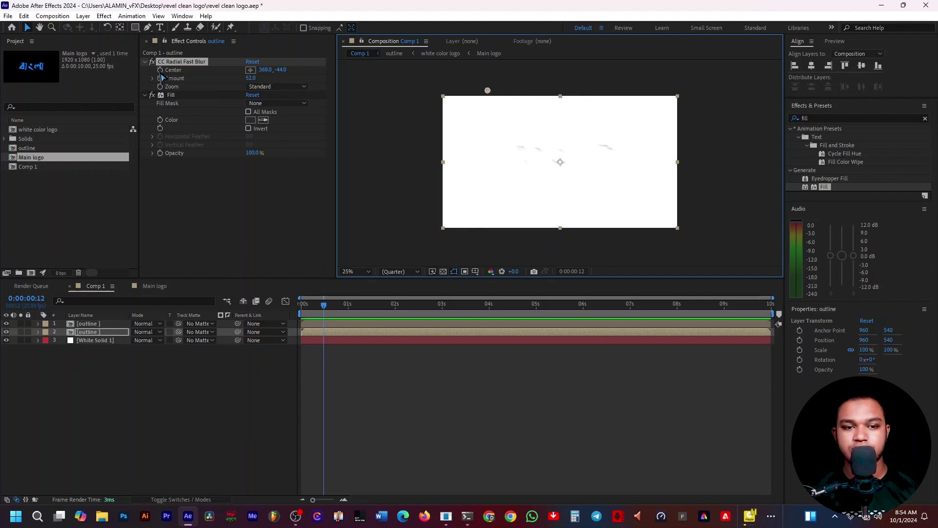
- Keyframe the blur Center from 0:00:00:12 to 1696, 44 at 0:00:02:23, and preview the moving shadow
drag(345, 314, 439, 322)
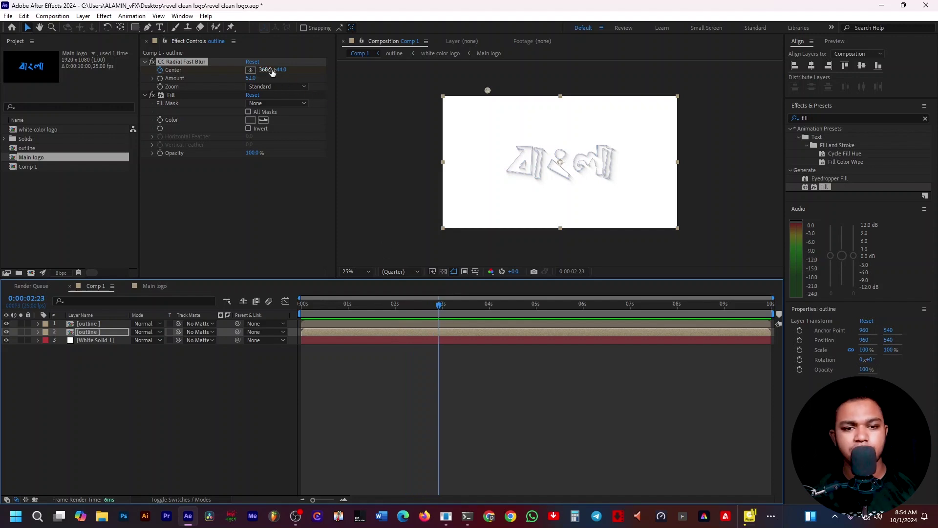
drag(487, 91, 651, 107)
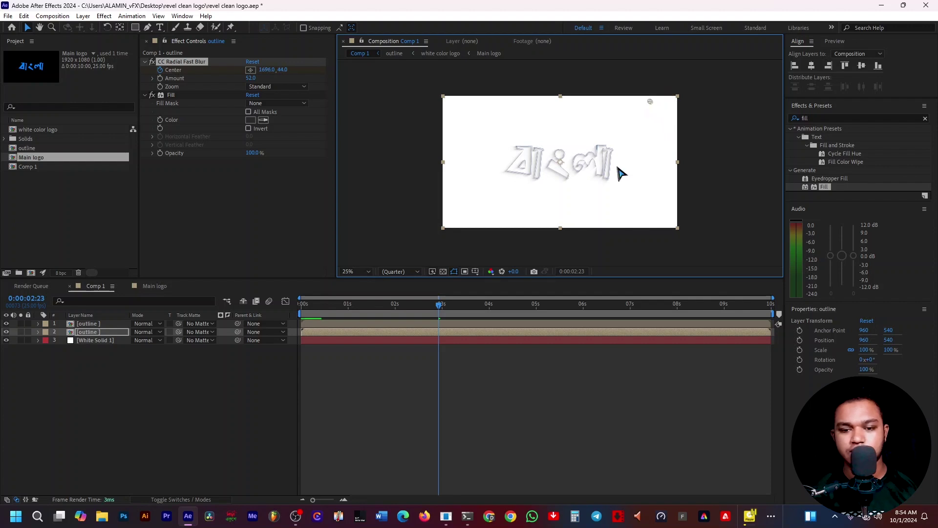
drag(438, 304, 367, 308)
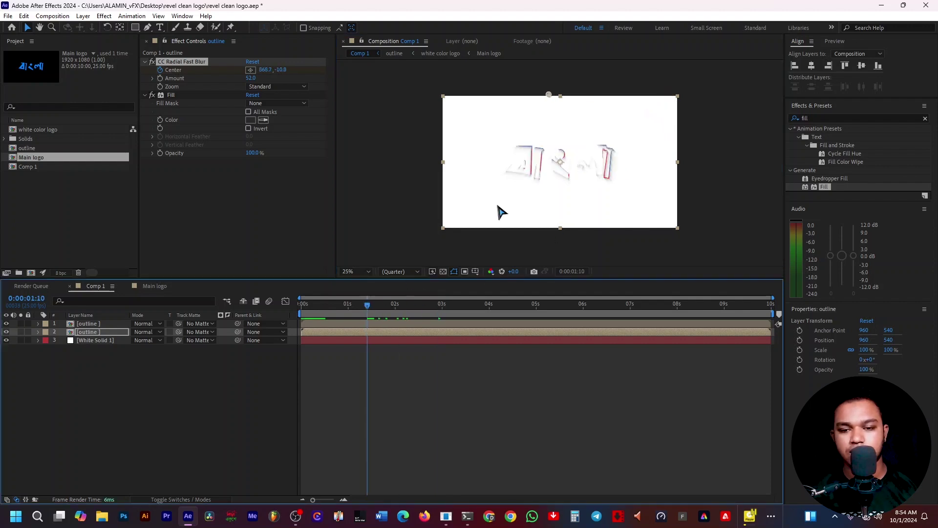
scroll(496, 210, up, 1)
key(space)
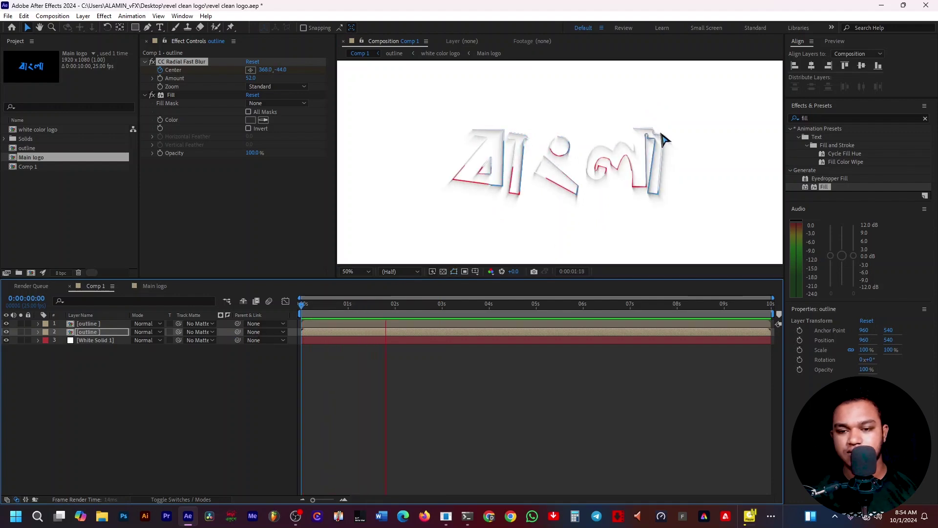
key(space)
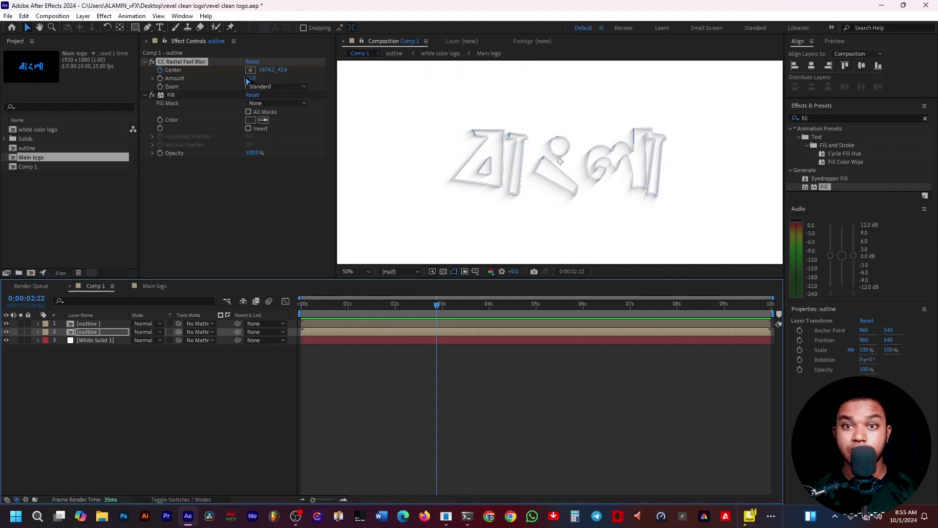
- Duplicate the CC Radial Fast Blur effect on the lower outline copy and preview the shadow from the start
click(190, 68)
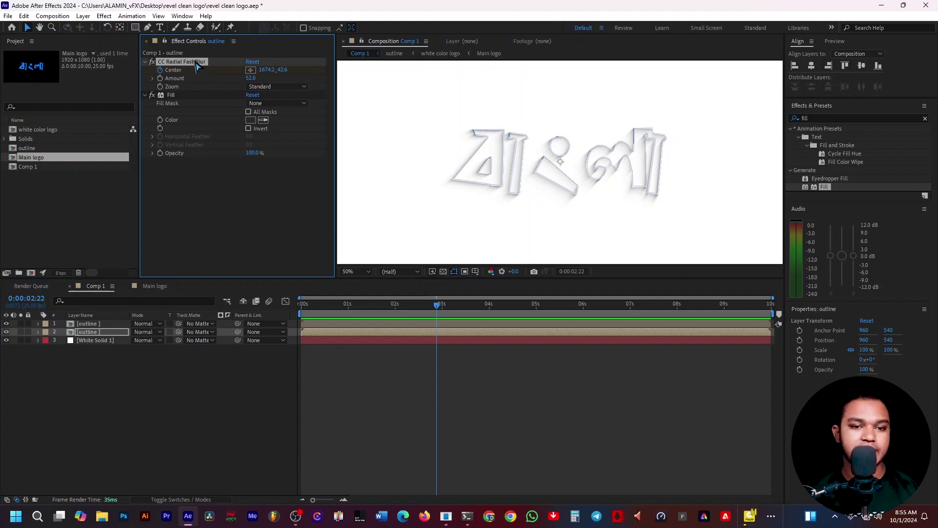
key(ctrl+d)
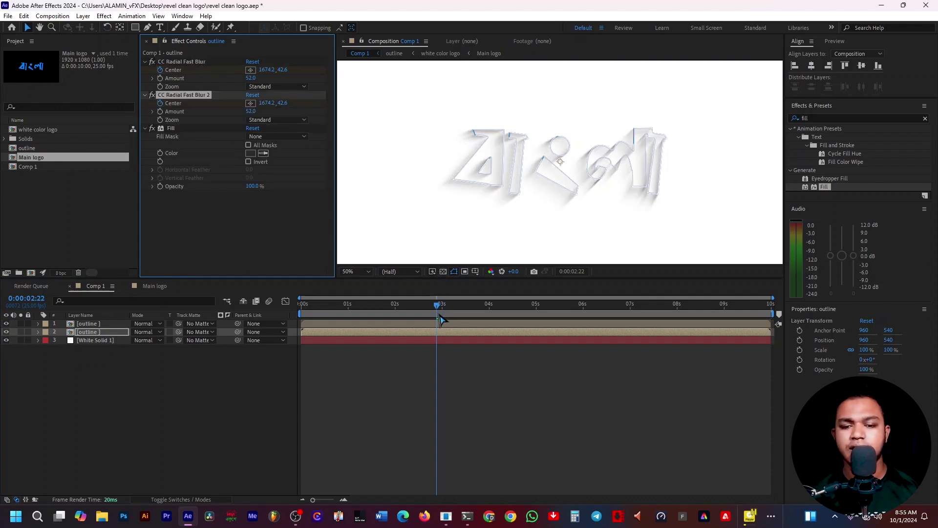
drag(442, 317, 414, 315)
key(Home)
key(space)
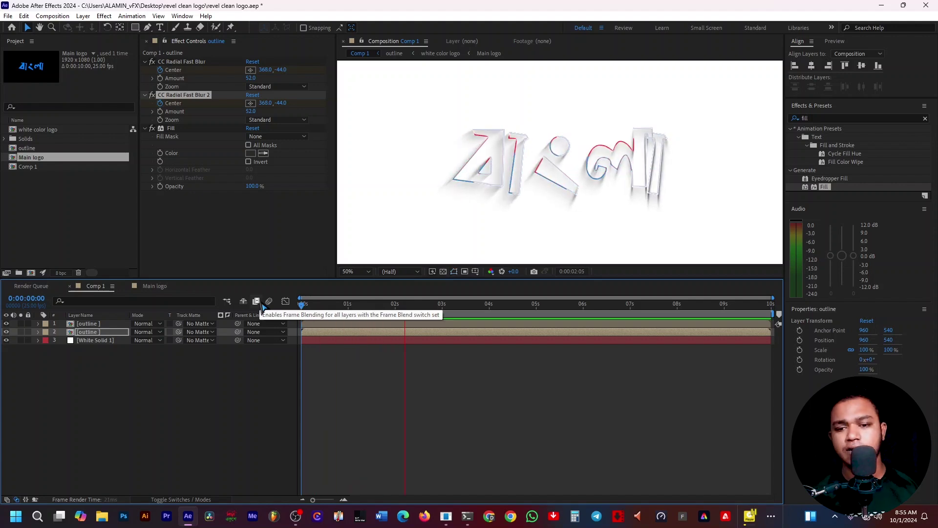
key(space)
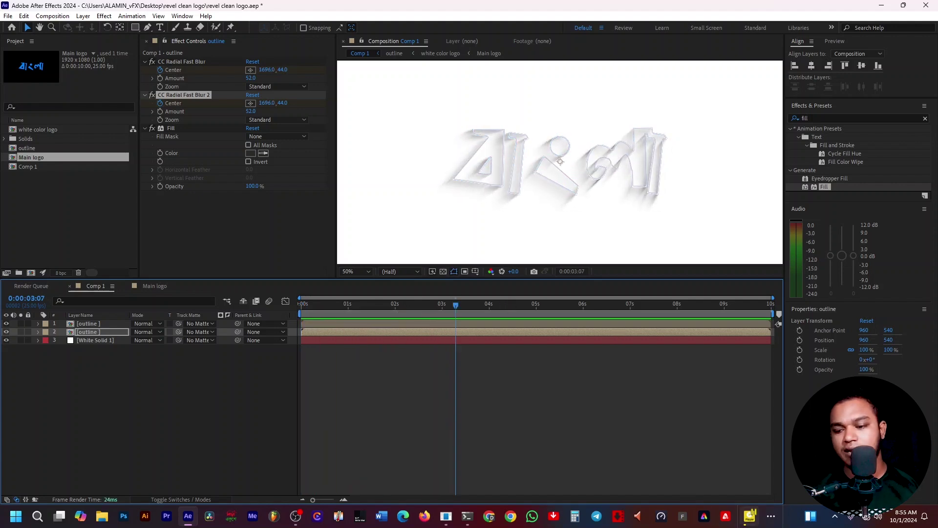
- Switch to PotPlayer to compare the shadow with the reference video logo bangla.mp4
click(750, 516)
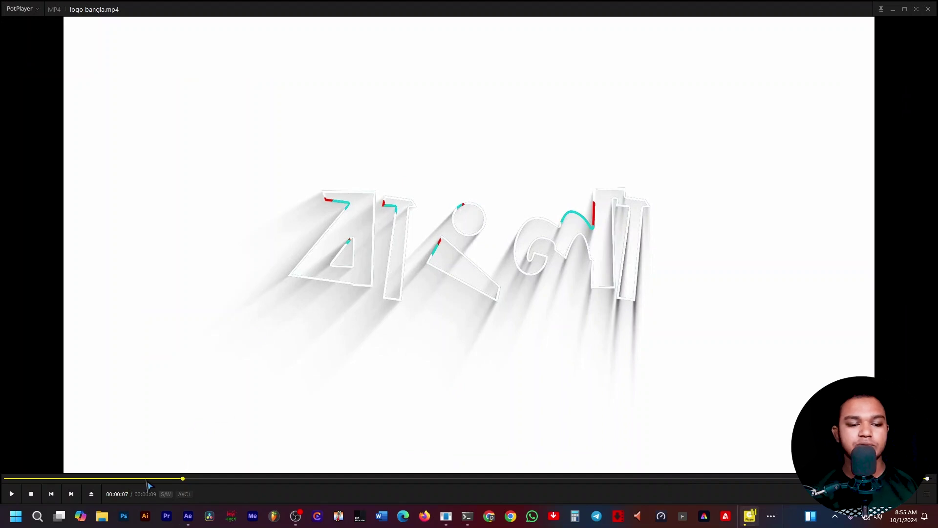
- Replay the line-drawing part of the reference video logo bangla.mp4 and pause it
click(114, 479)
click(90, 479)
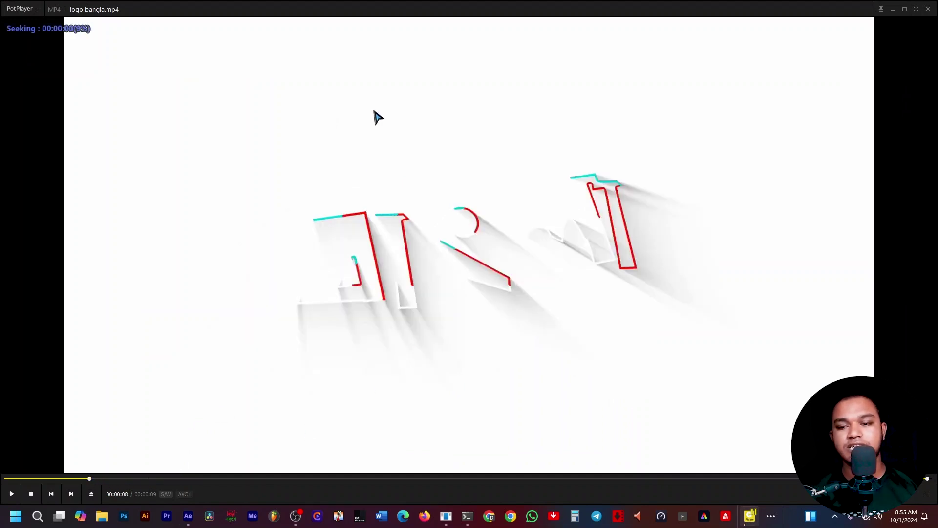
key(space)
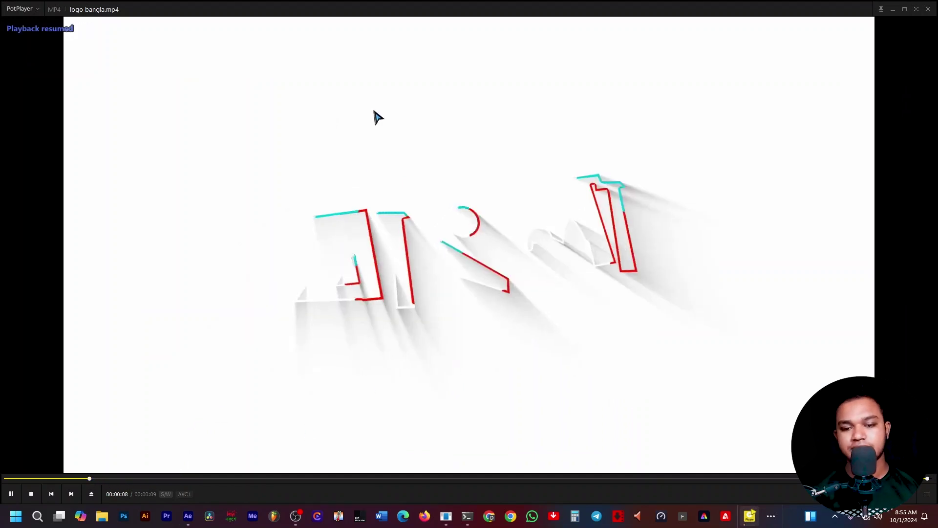
key(space)
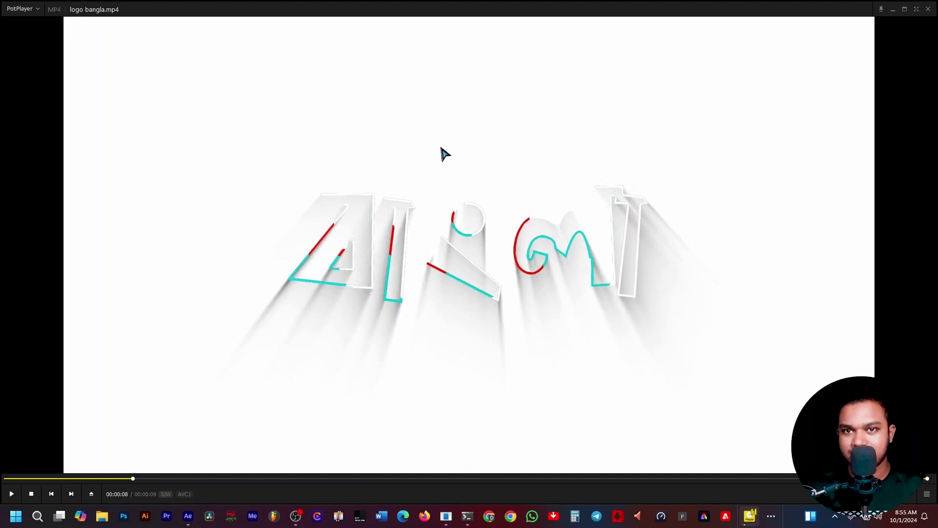
- Switch to After Effects and pre-compose the two outline layers of Comp 1 into a new composition named camera
click(893, 10)
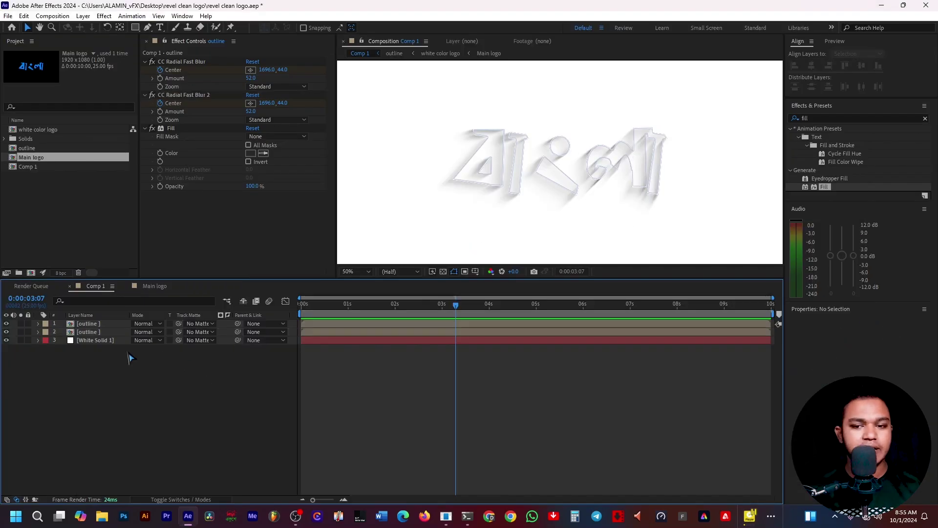
click(117, 333)
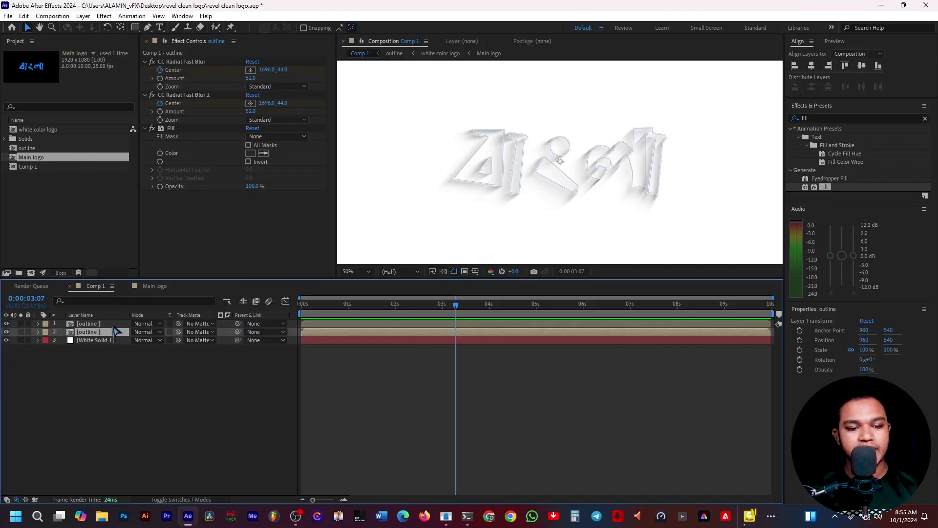
ctrl+click(113, 324)
right_click(112, 325)
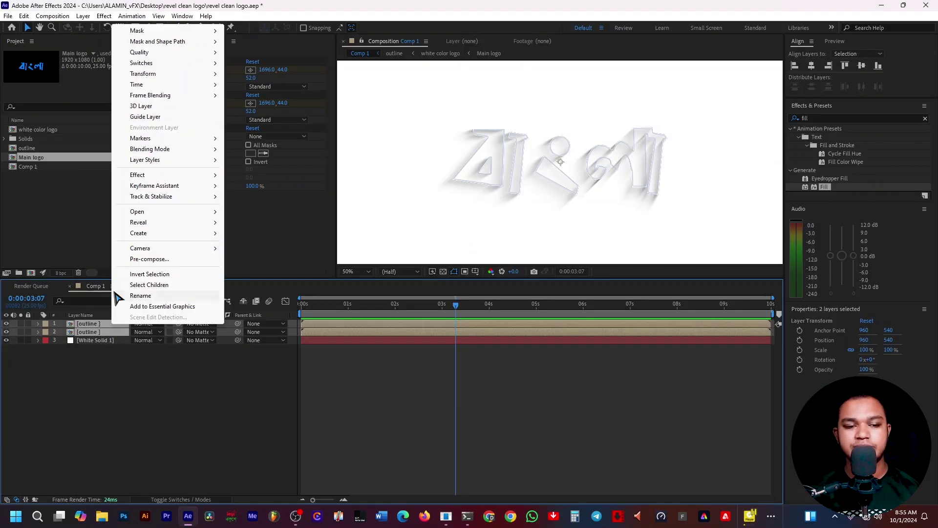
click(165, 262)
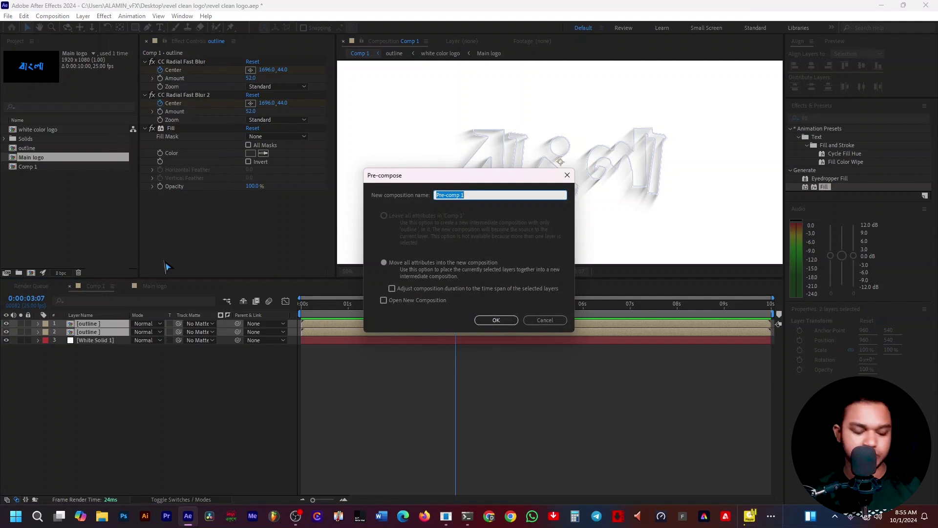
text(camera)
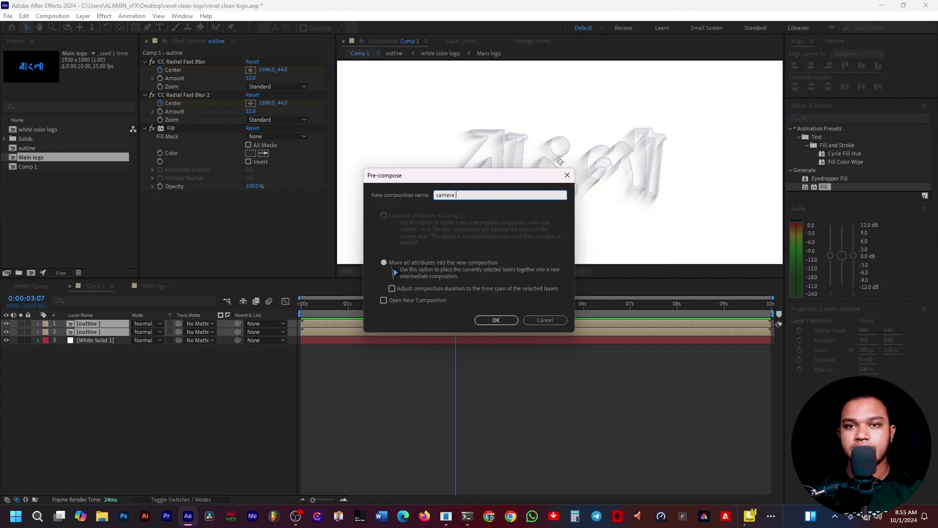
click(508, 320)
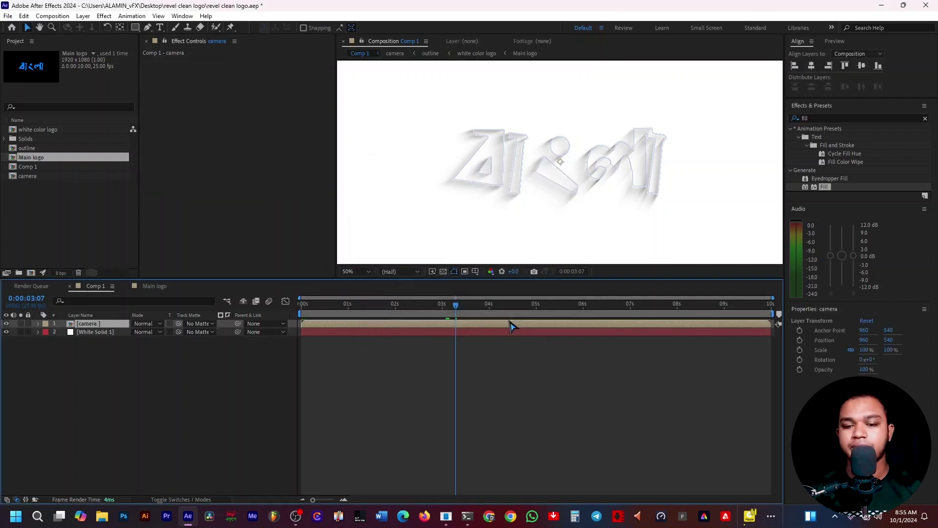
- Preview the logo animation in Comp 1 from the first frame
key(Home)
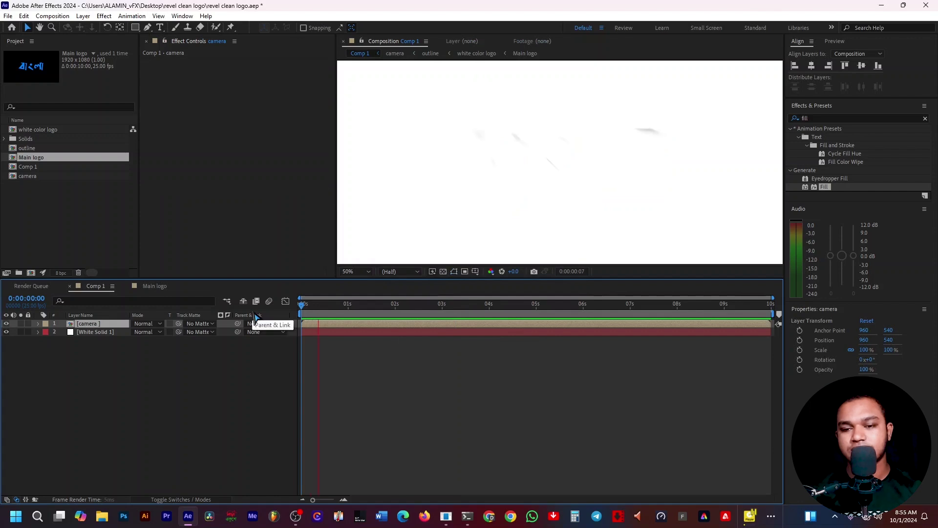
key(space)
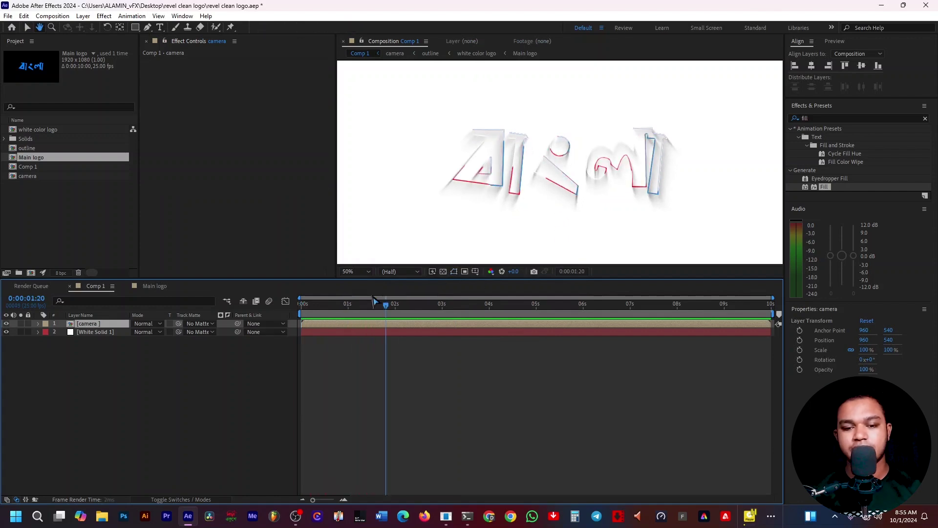
key(space)
- Try to add a one-node camera with the 50mm preset to Comp 1, and delete it
right_click(197, 269)
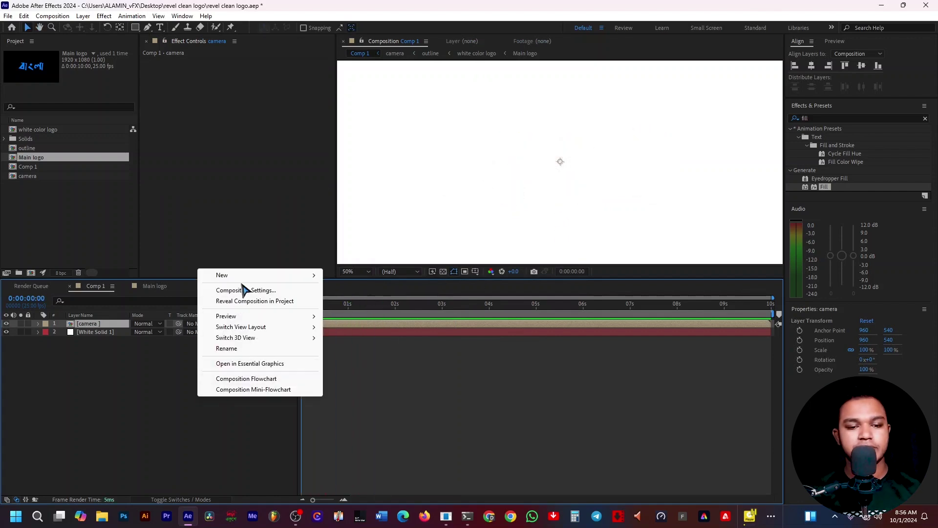
mouse_move(269, 277)
click(362, 324)
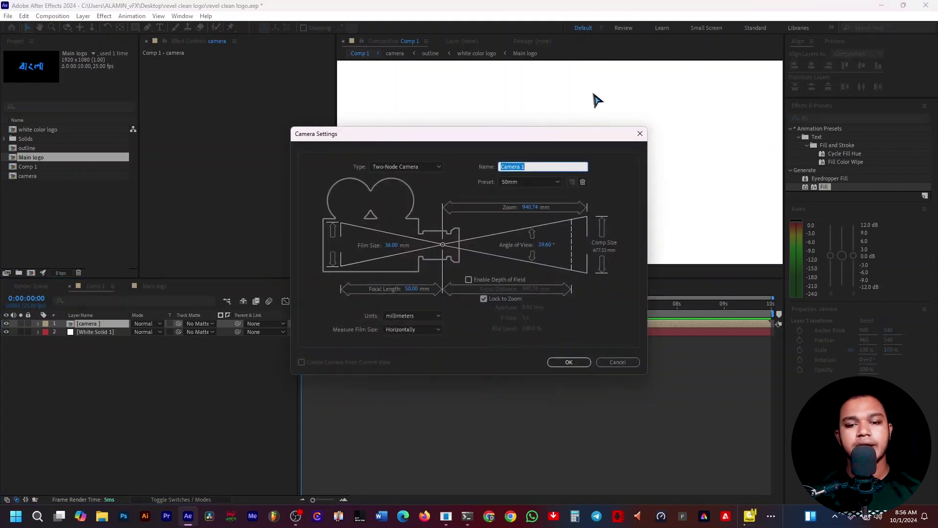
drag(444, 135, 457, 73)
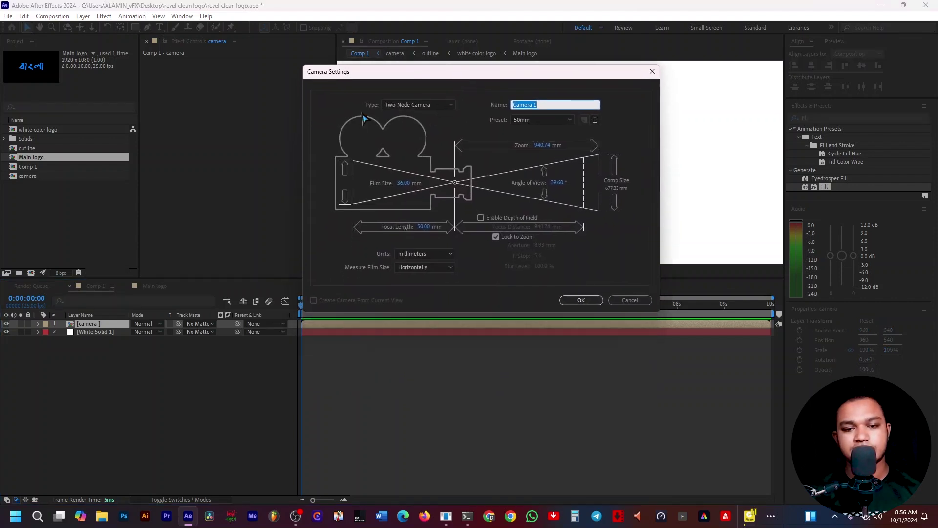
click(412, 105)
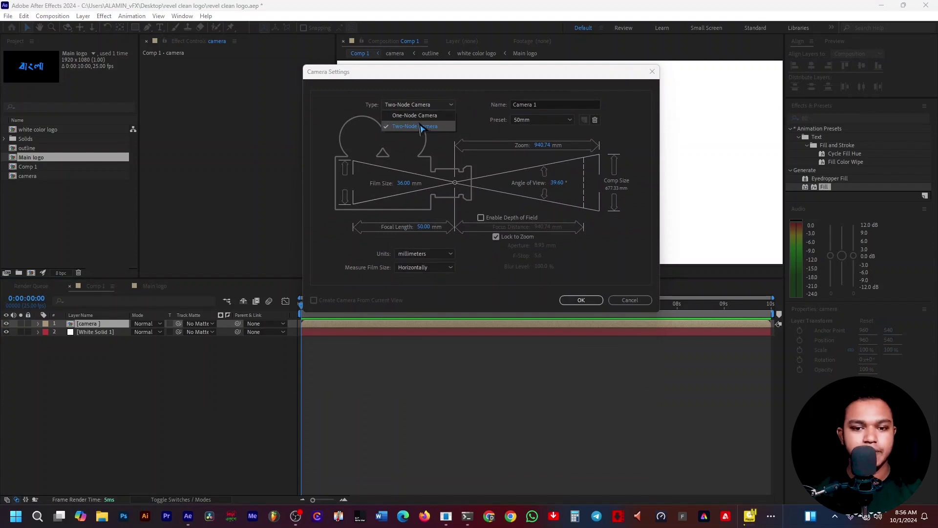
click(421, 128)
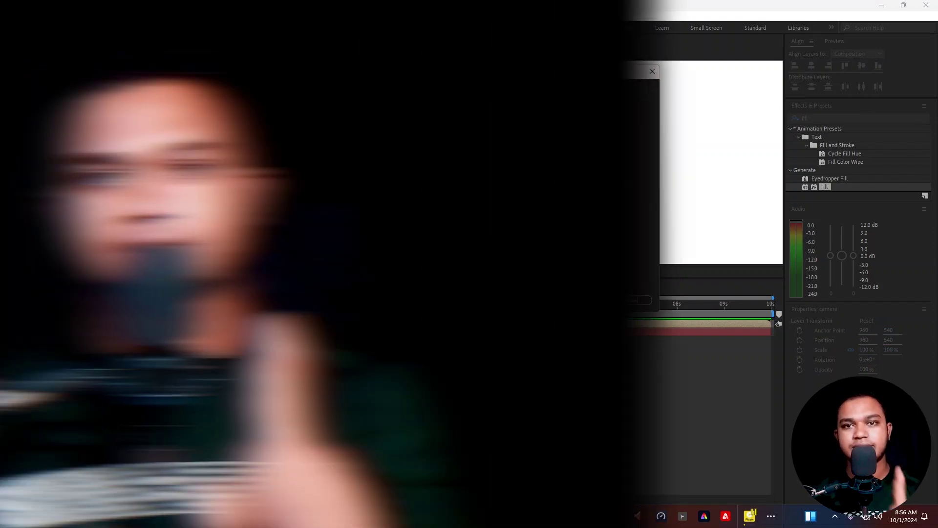
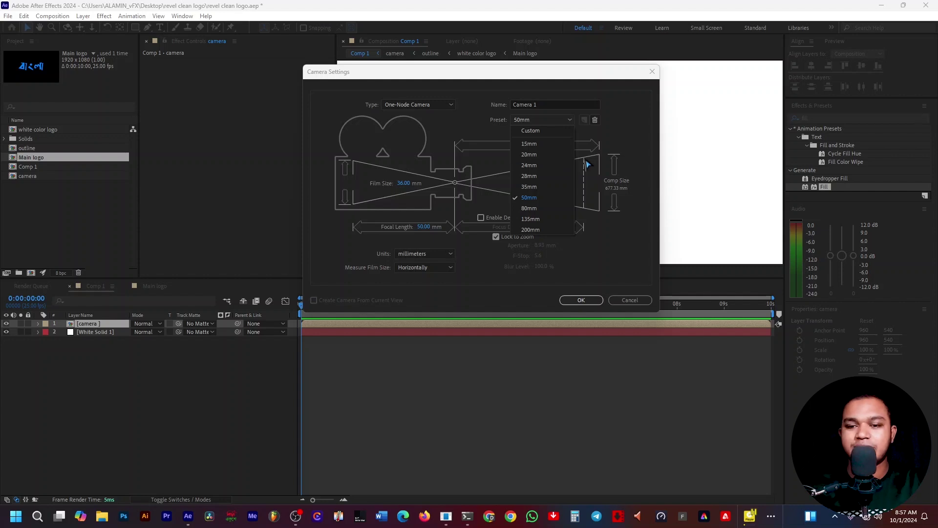
click(537, 198)
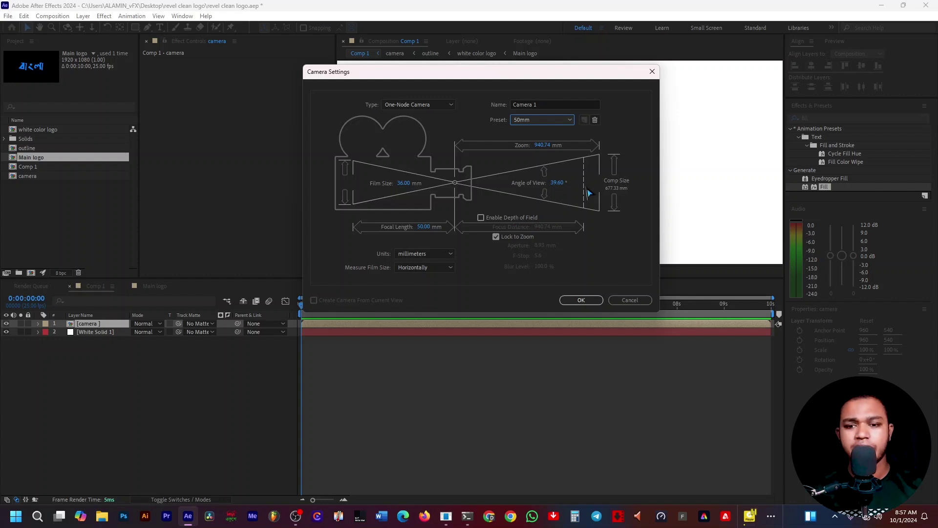
click(579, 300)
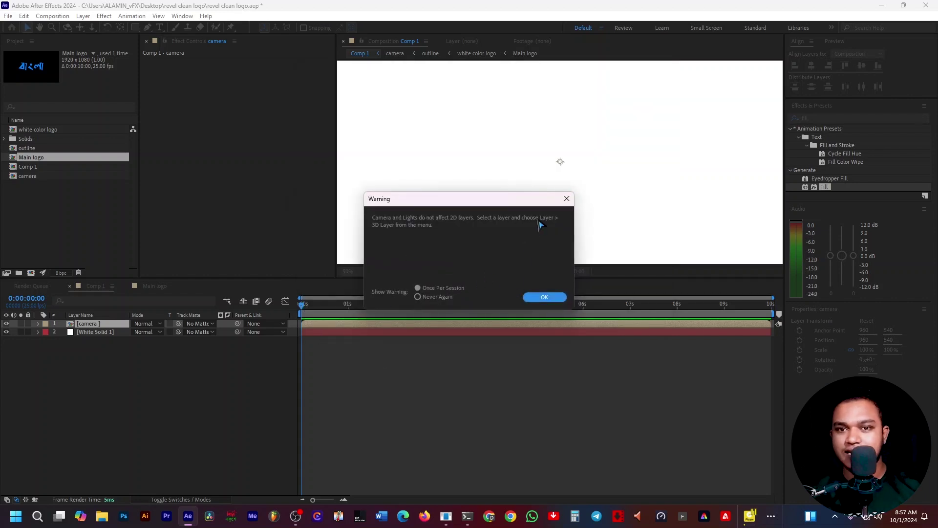
click(566, 198)
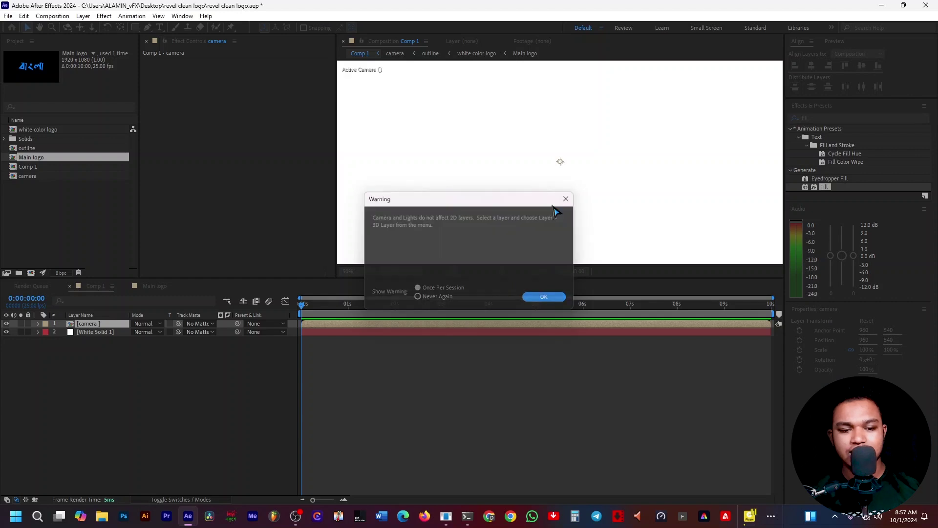
key(Delete)
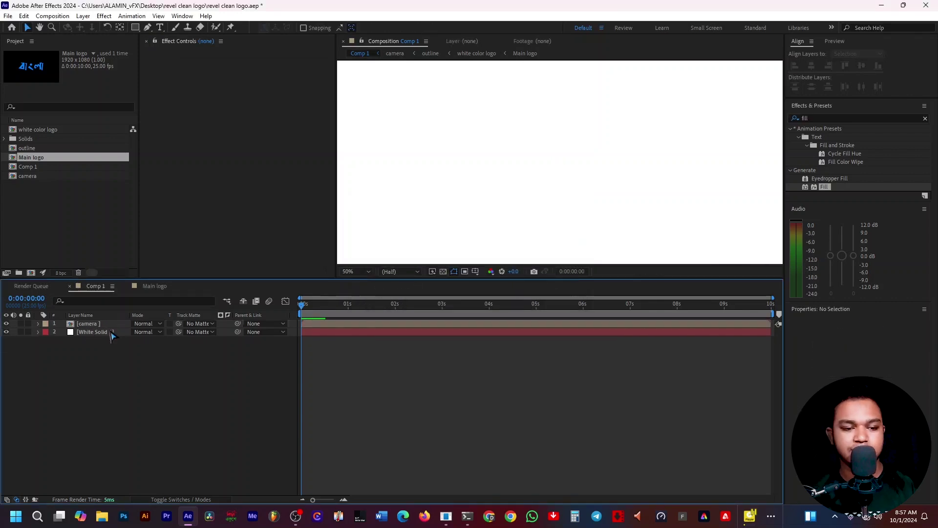
- Turn the pre-composed camera layer into a 3D layer
click(110, 326)
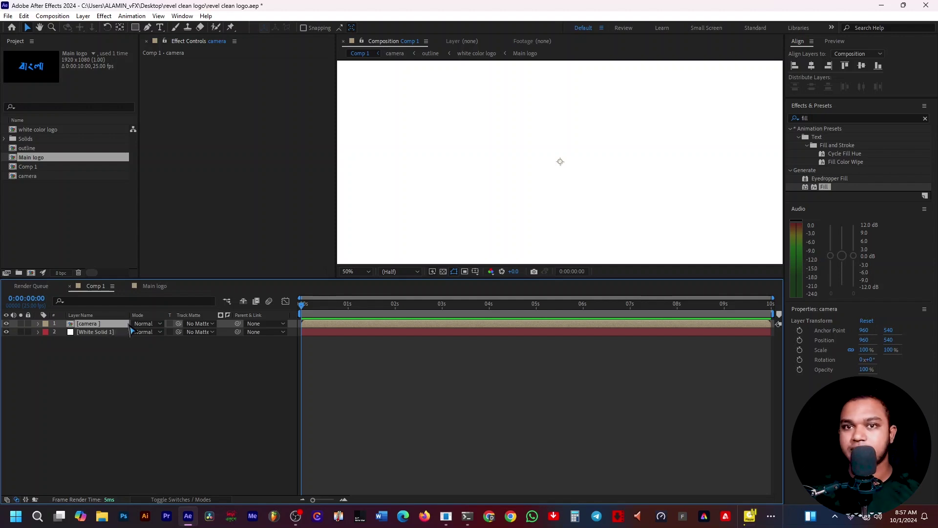
click(181, 500)
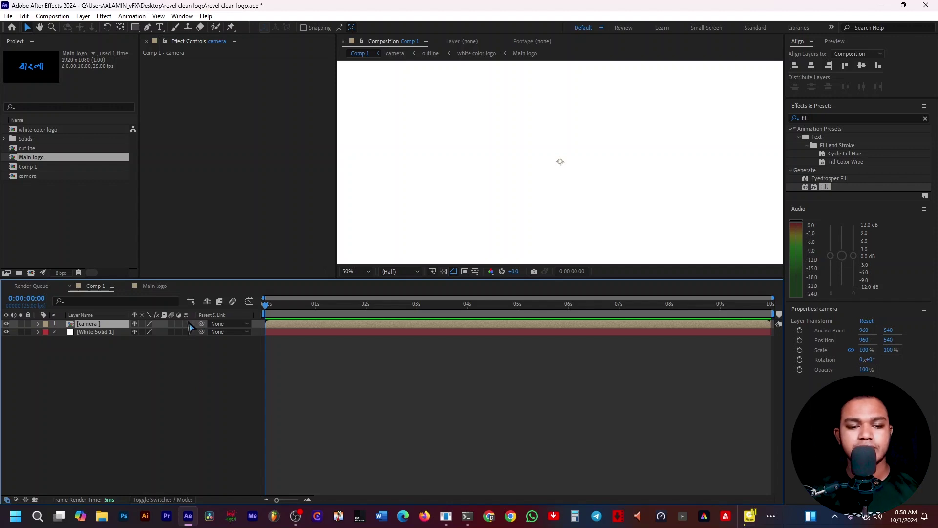
click(186, 324)
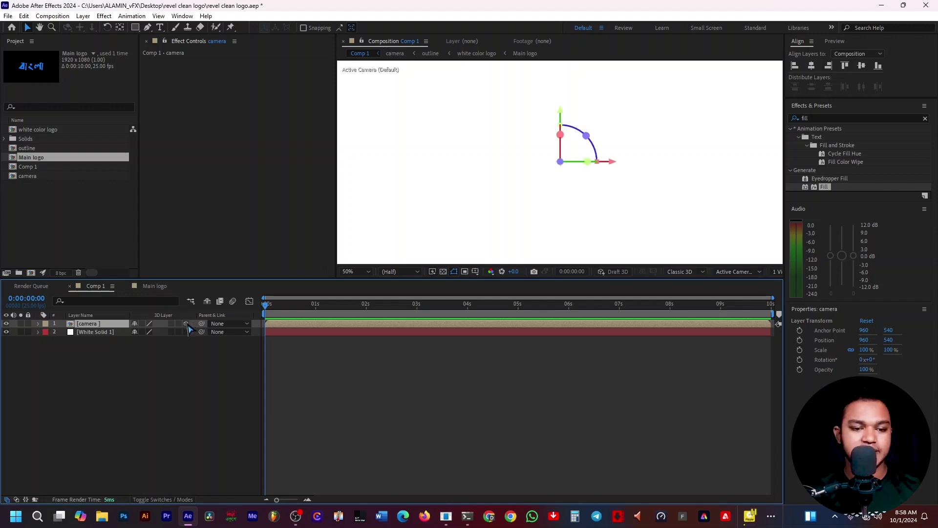
- Add a two-node camera with the 50mm preset to Comp 1
right_click(181, 387)
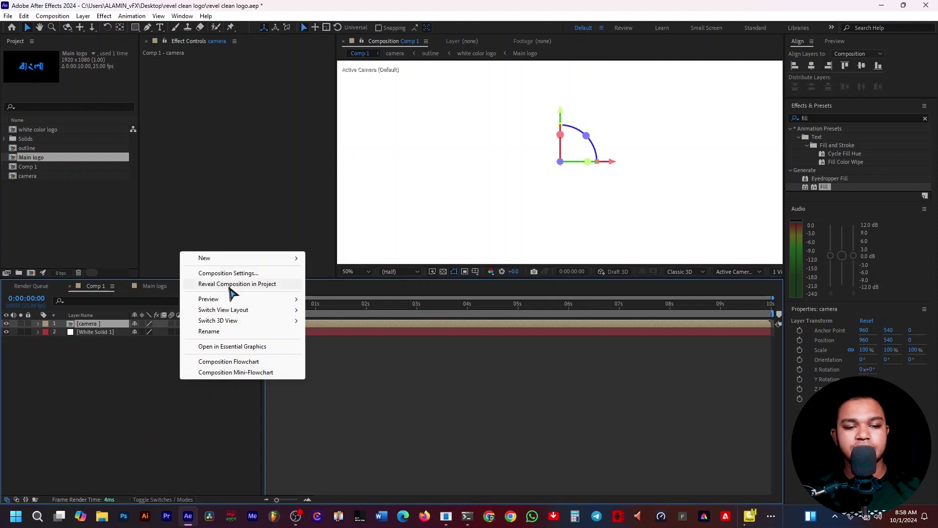
mouse_move(237, 257)
click(333, 305)
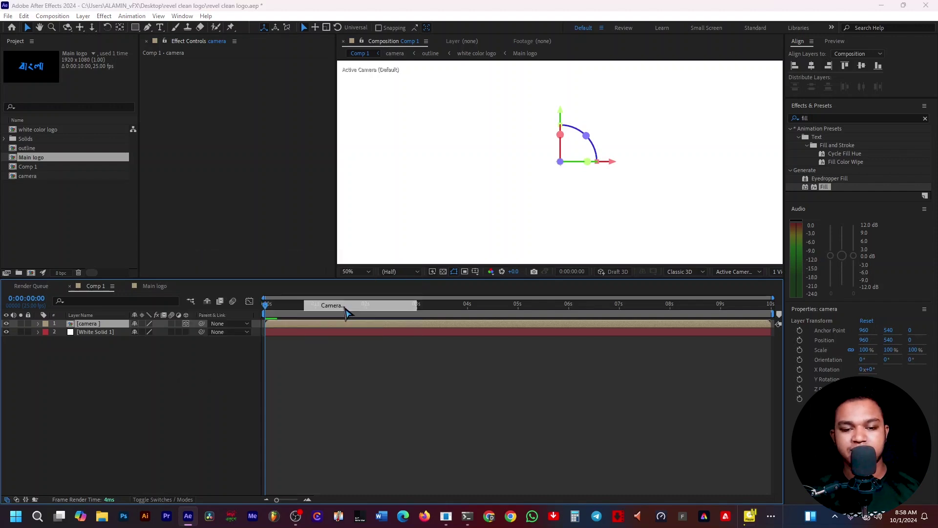
click(415, 105)
click(418, 126)
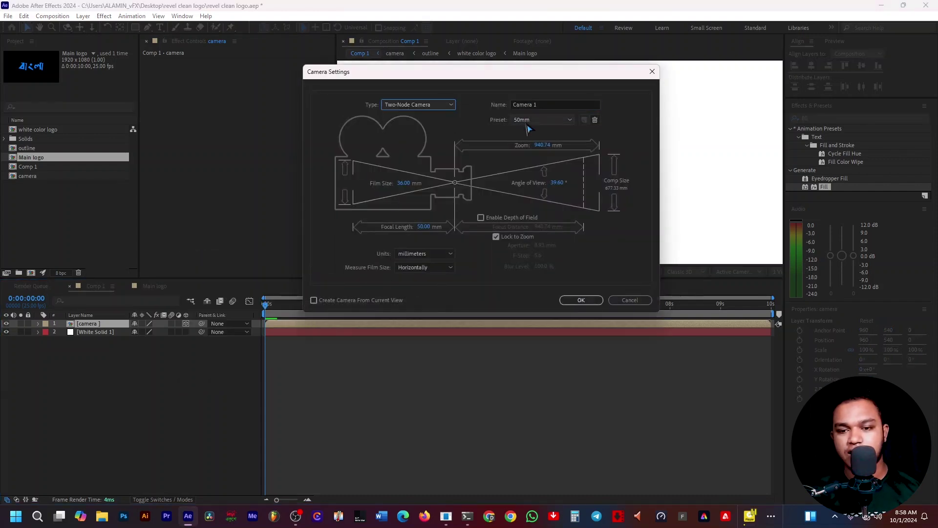
click(586, 301)
- Move the playhead to 0:00:00:21 and add a null object to Comp 1
drag(265, 307, 309, 313)
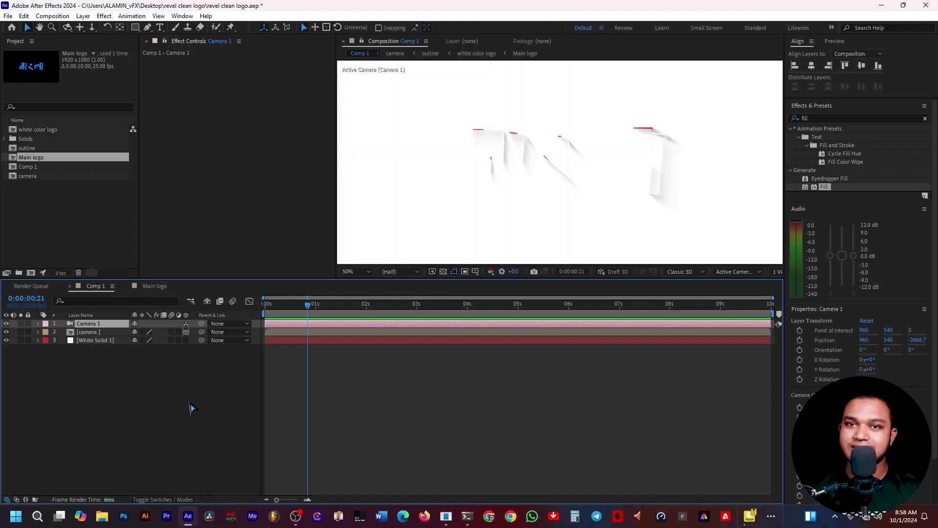
right_click(190, 408)
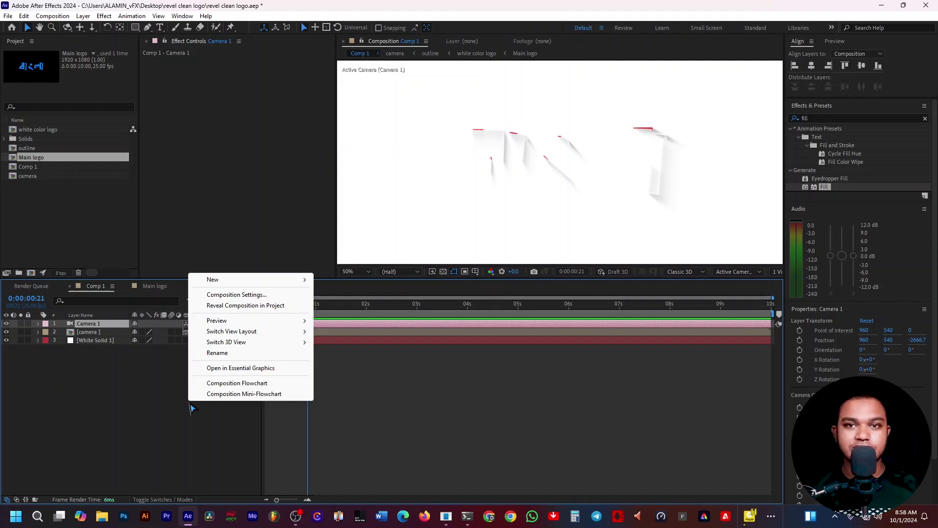
mouse_move(250, 281)
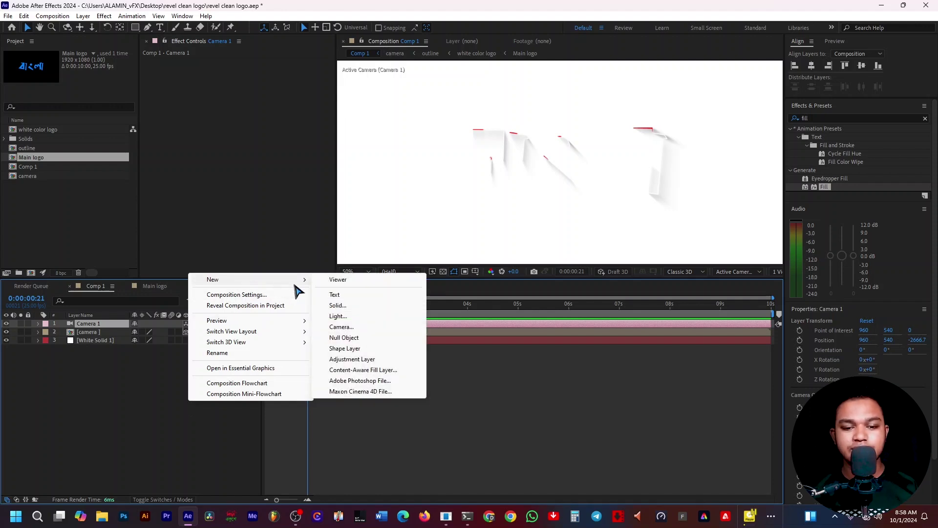
click(366, 338)
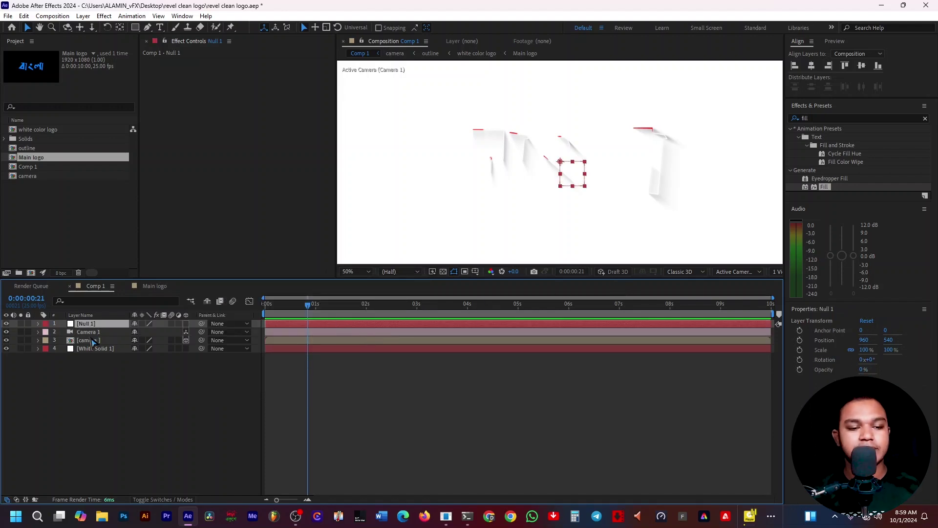
click(178, 409)
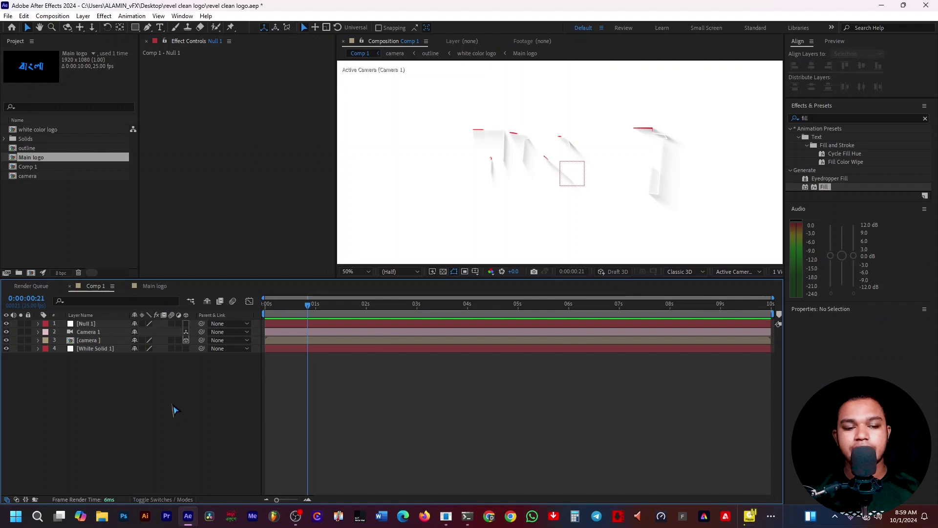
- Parent the Camera 1 layer to the Null 1 layer
click(122, 325)
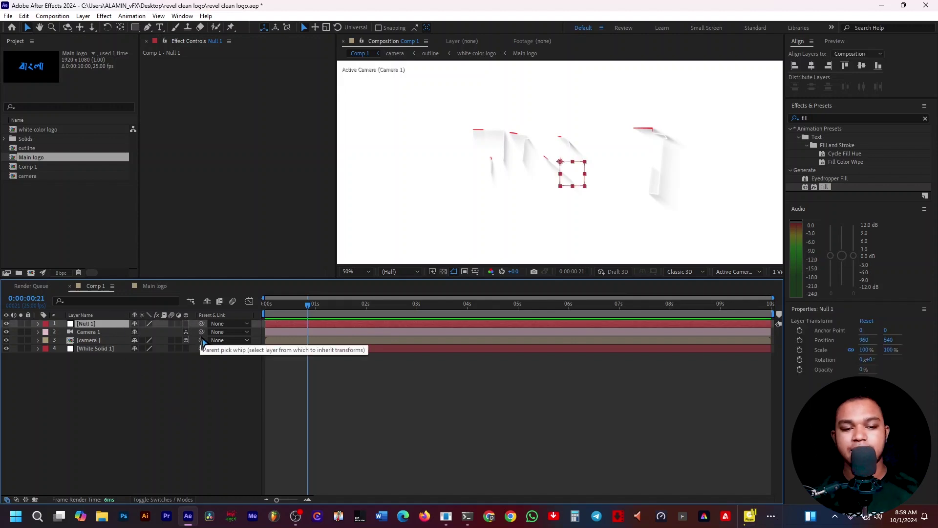
drag(201, 332, 108, 332)
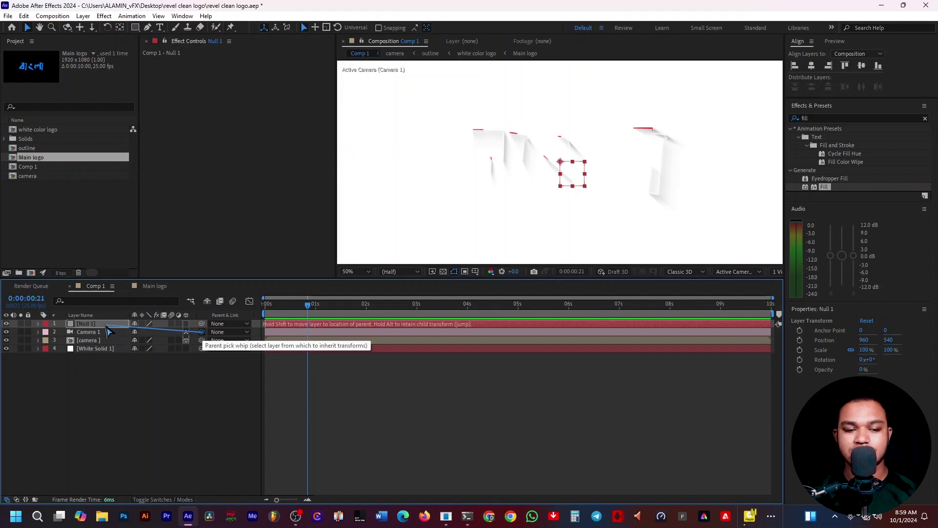
drag(108, 332, 109, 332)
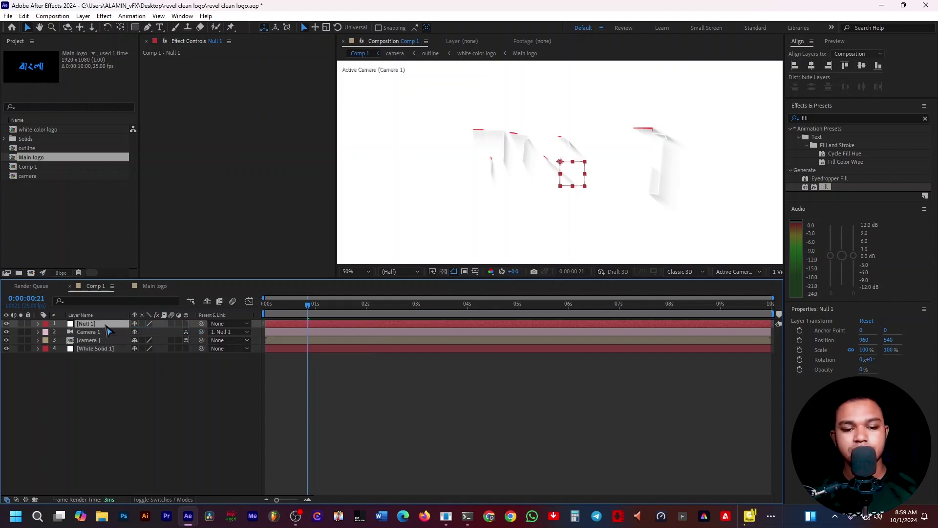
- Make Null 1 a 3D layer and keyframe its Orientation and X, Y and Z Rotation at 0:00:01:24
click(186, 324)
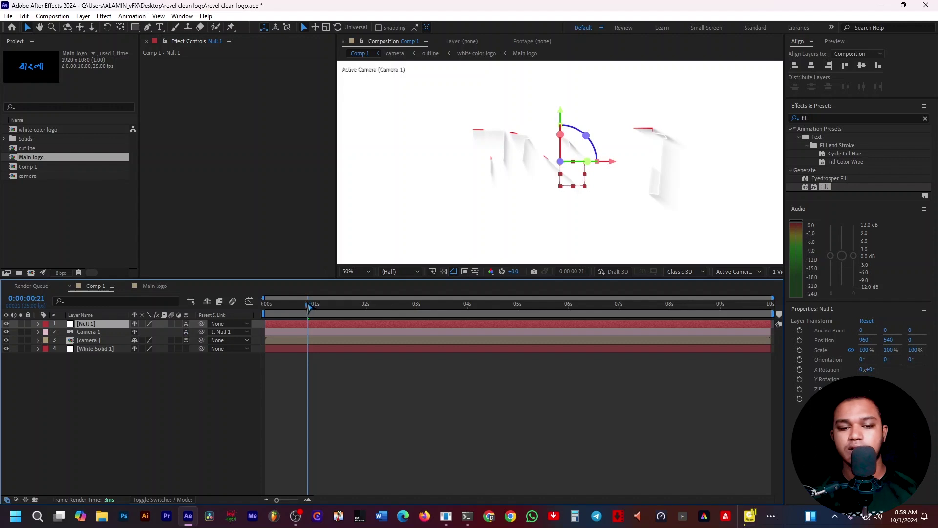
drag(313, 315, 365, 320)
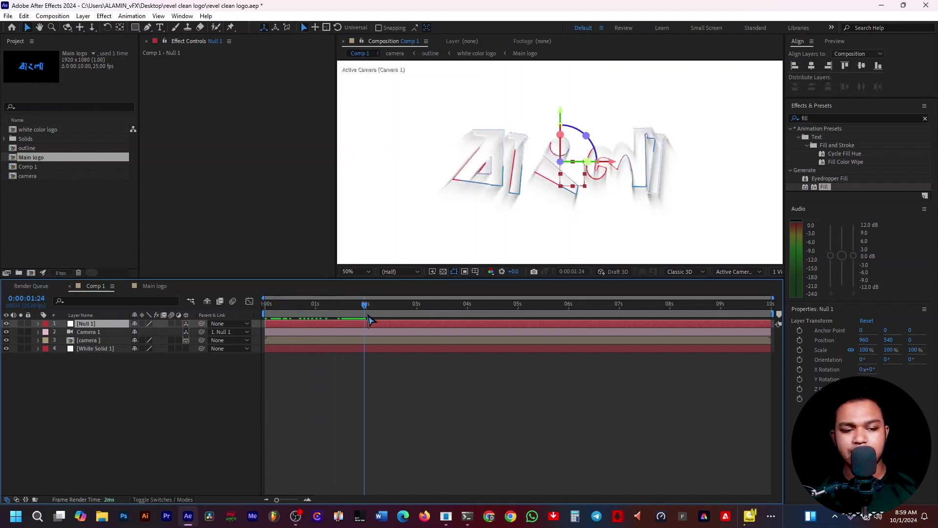
click(38, 323)
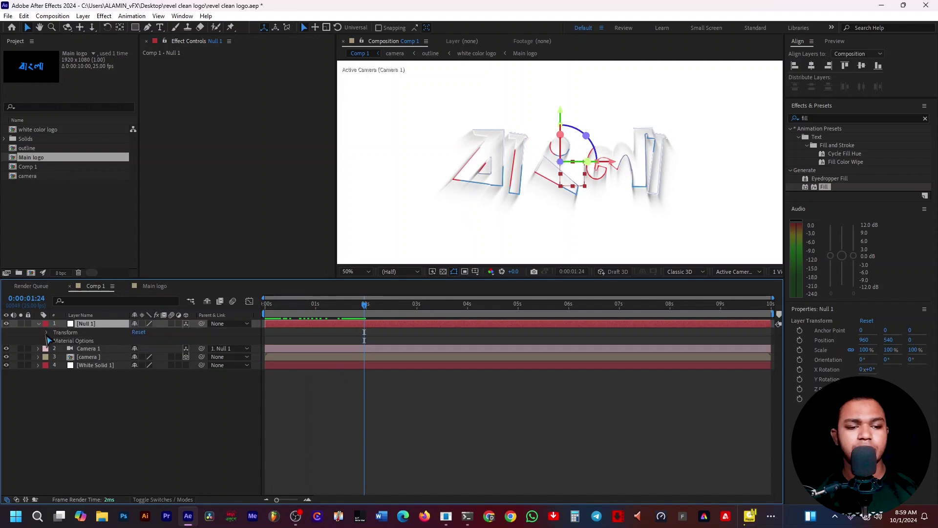
click(47, 333)
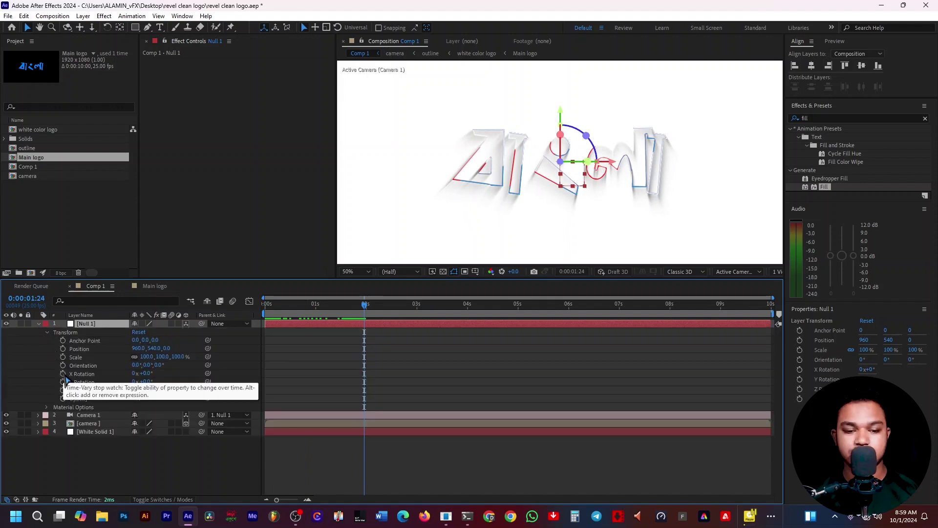
drag(365, 307, 365, 310)
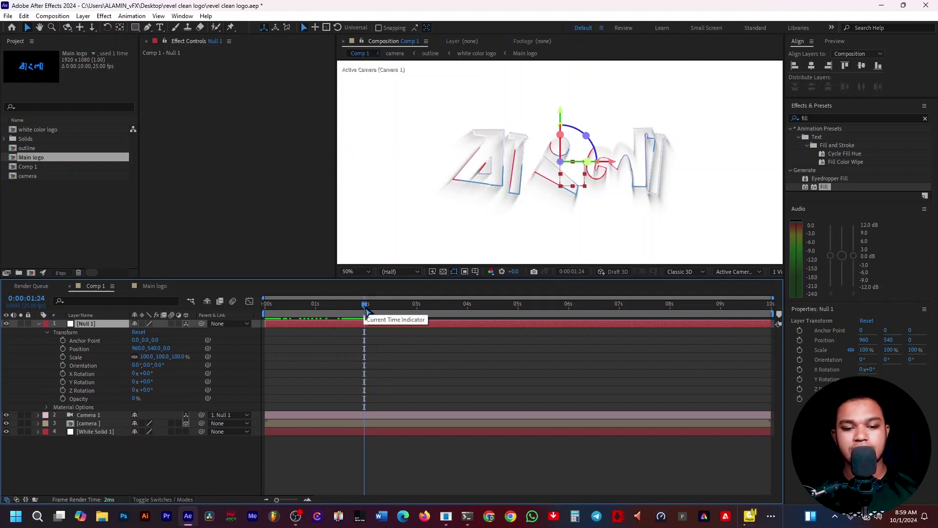
click(62, 389)
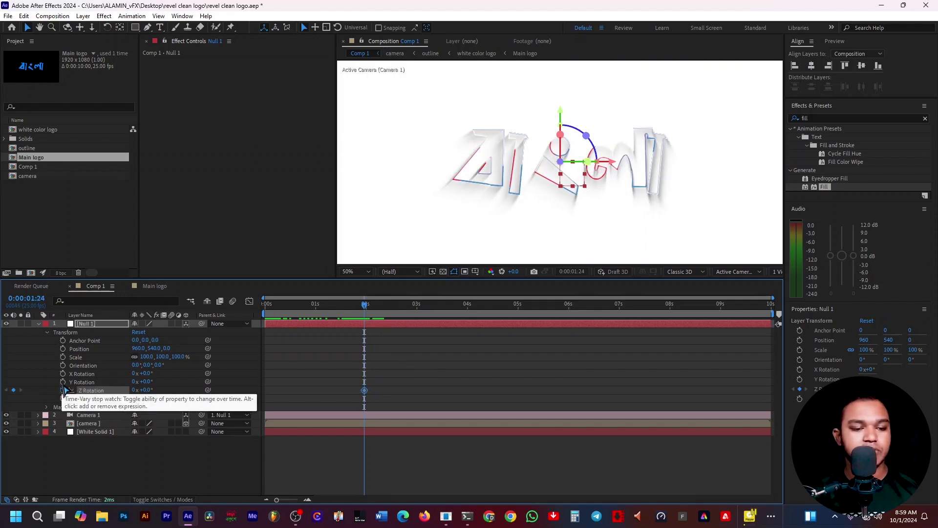
click(63, 381)
click(62, 374)
click(63, 364)
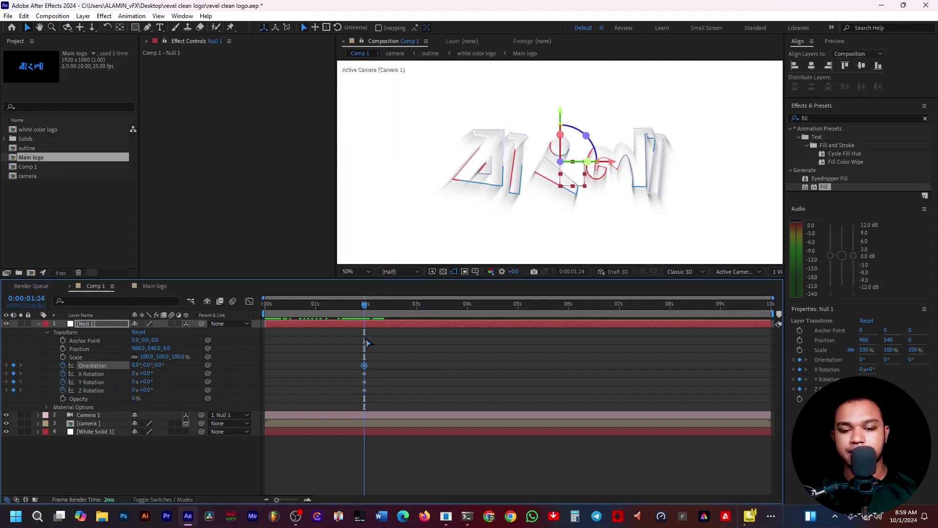
- At 0:00:00:24, set Null 1's Orientation to 53°, 355°, 33° and its X, Y and Z Rotation to 19°, 45° and -13°
drag(364, 305, 314, 317)
drag(159, 365, 184, 348)
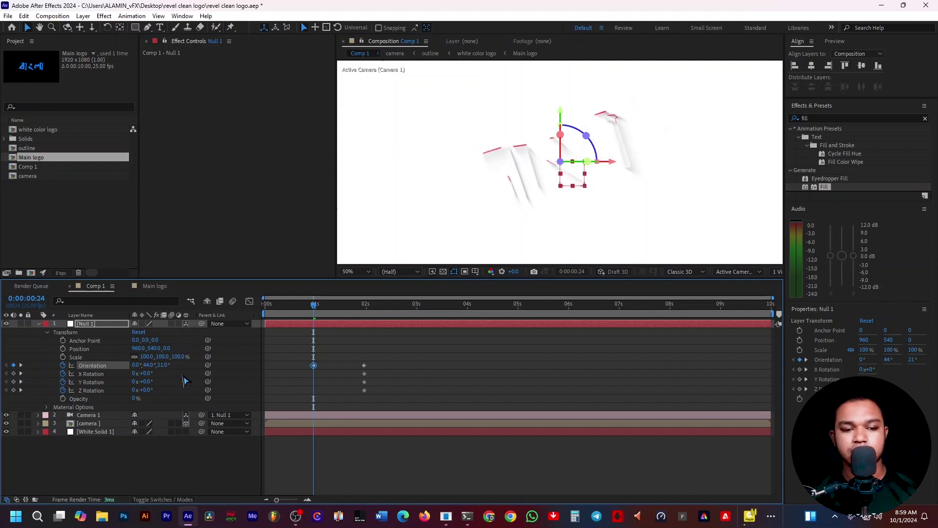
drag(149, 374, 169, 381)
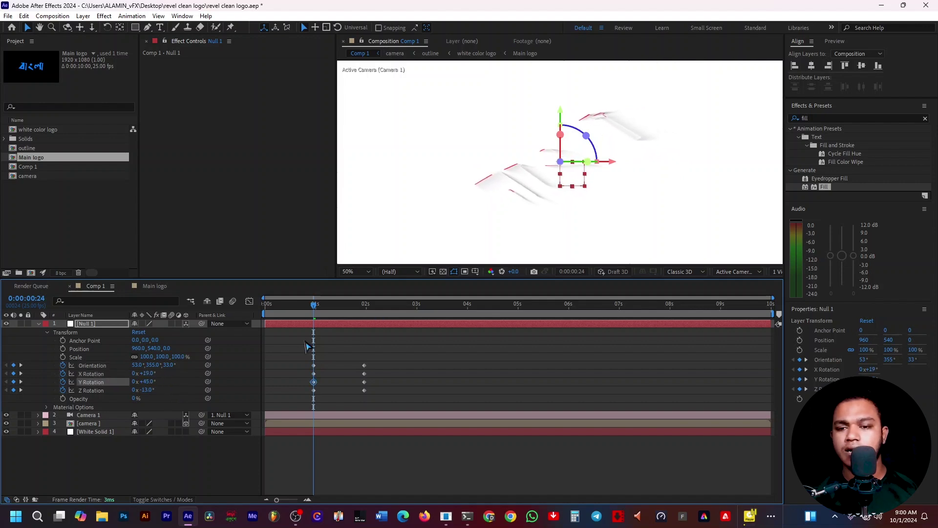
- Shift Null 1's first keyframes to the timeline start and its last ones slightly earlier, with Easy Ease on all of them
key(comma)
key(comma)
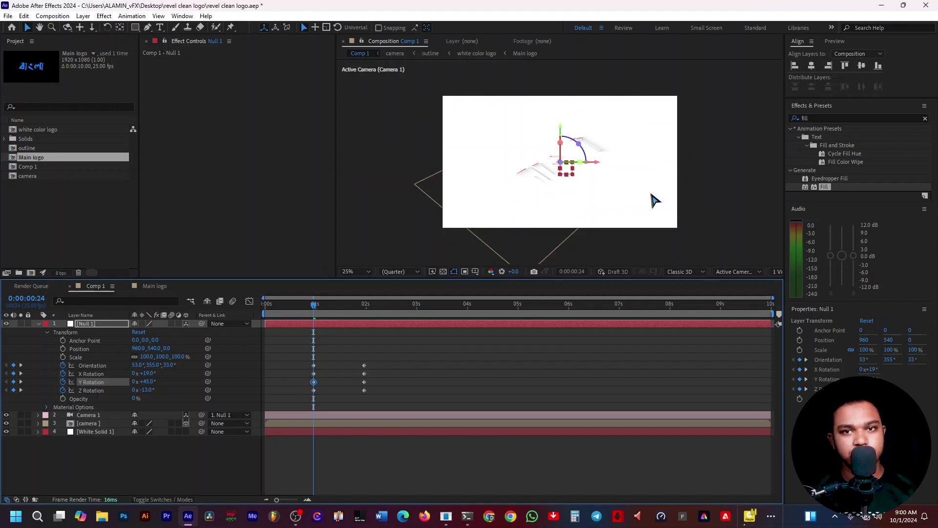
click(337, 357)
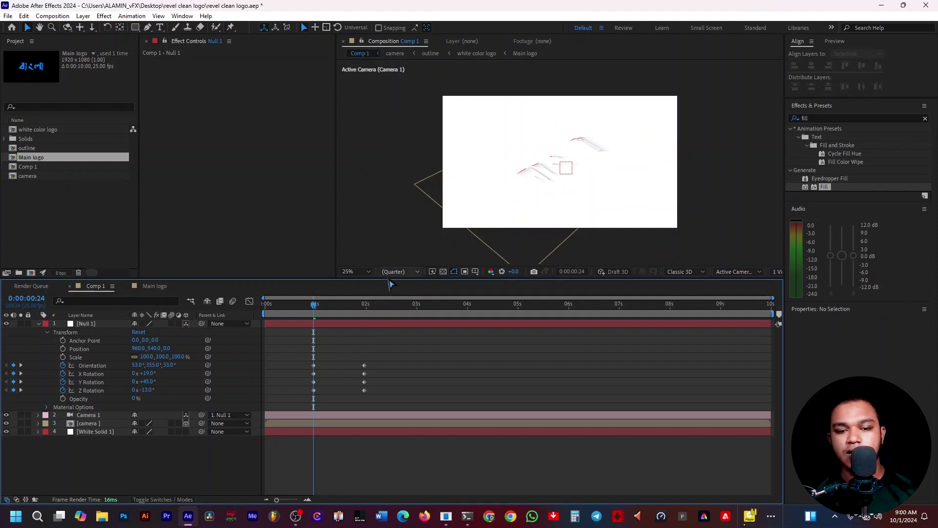
drag(324, 346, 272, 395)
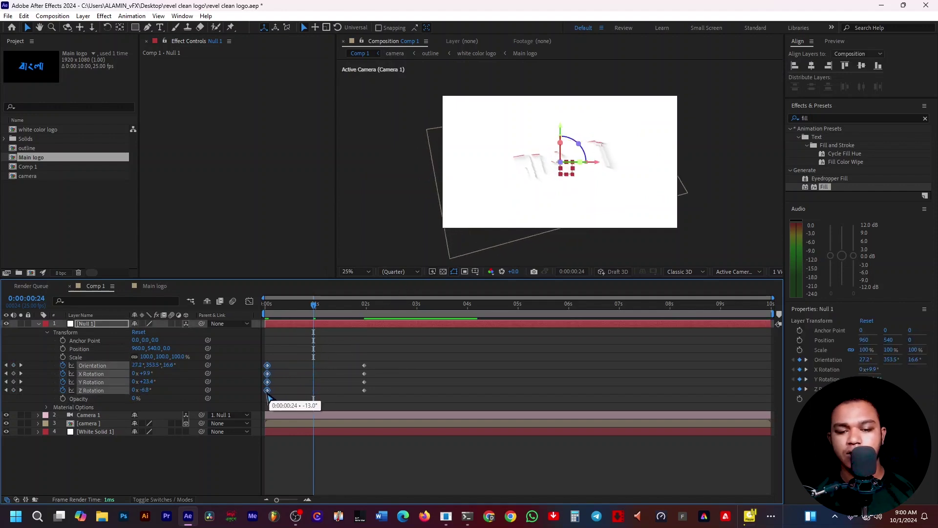
mouse_move(377, 350)
mouse_down()
mouse_move(363, 398)
mouse_move(350, 391)
mouse_move(380, 356)
mouse_move(260, 406)
mouse_up()
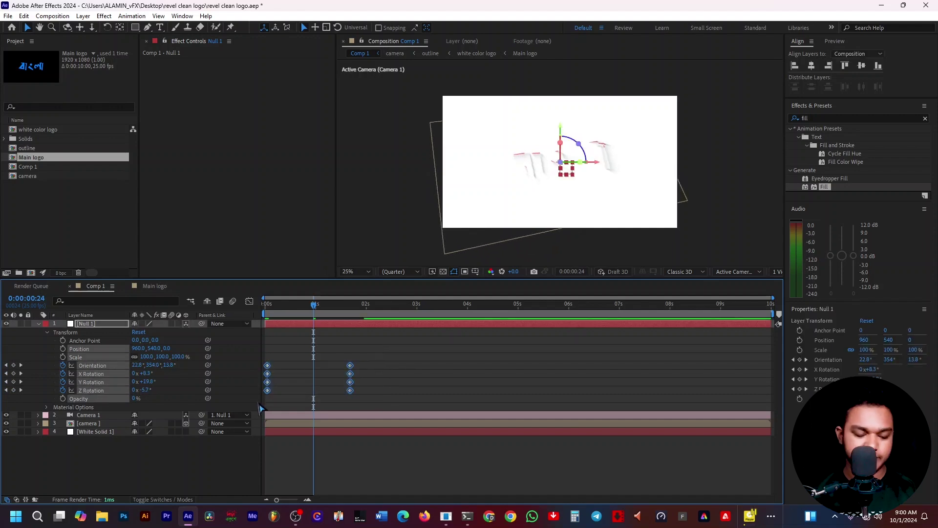
key(F9)
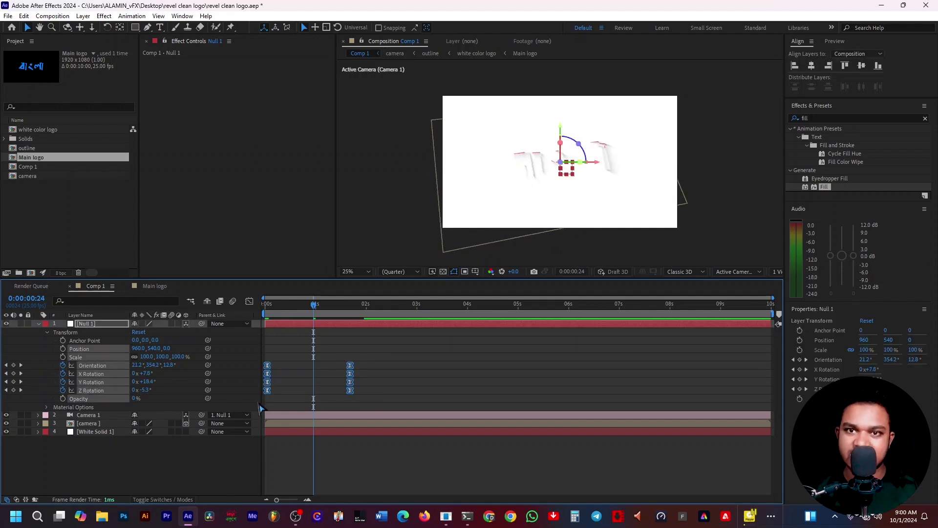
- Preview the camera rotation in Comp 1 from the beginning and scrub through the logo animation
key(Home)
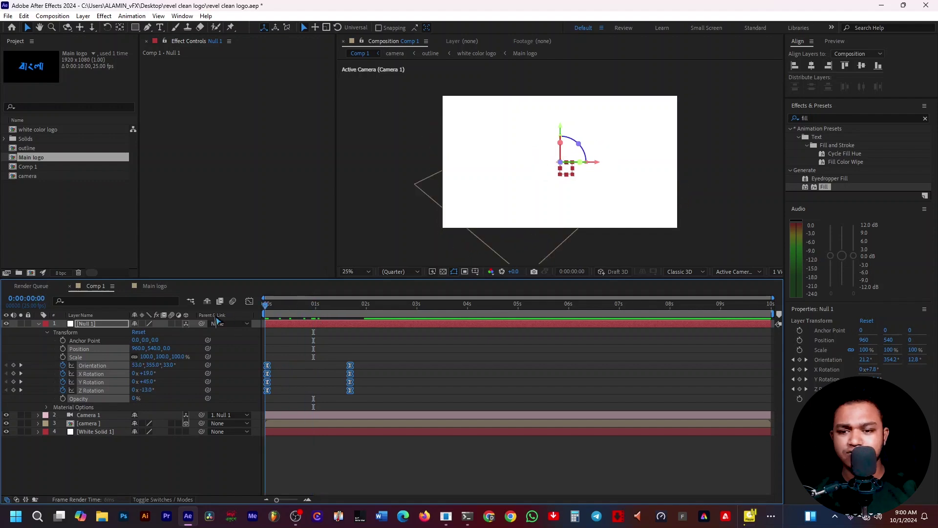
click(391, 209)
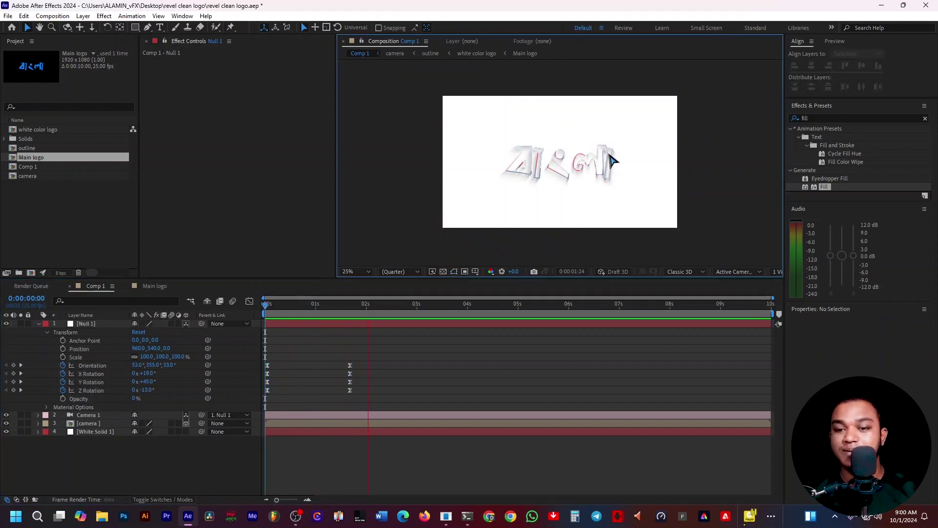
click(457, 304)
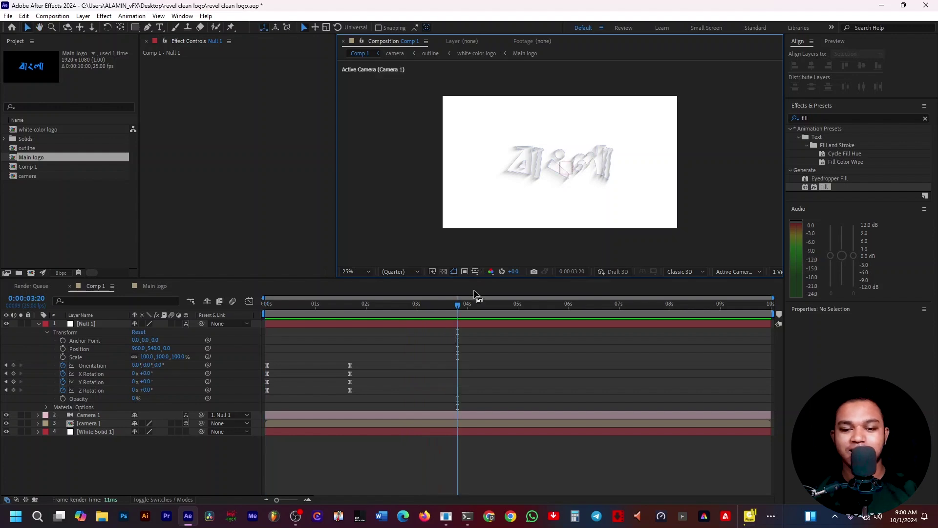
key(space)
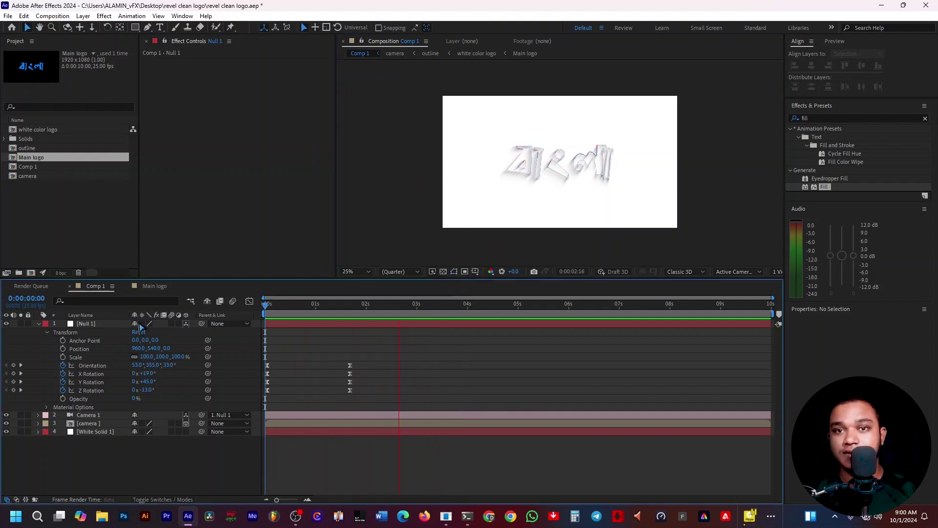
drag(453, 304, 292, 319)
- Switch to PotPlayer, replay the opening of the reference video logo bangla.mp4, and return to After Effects
click(749, 518)
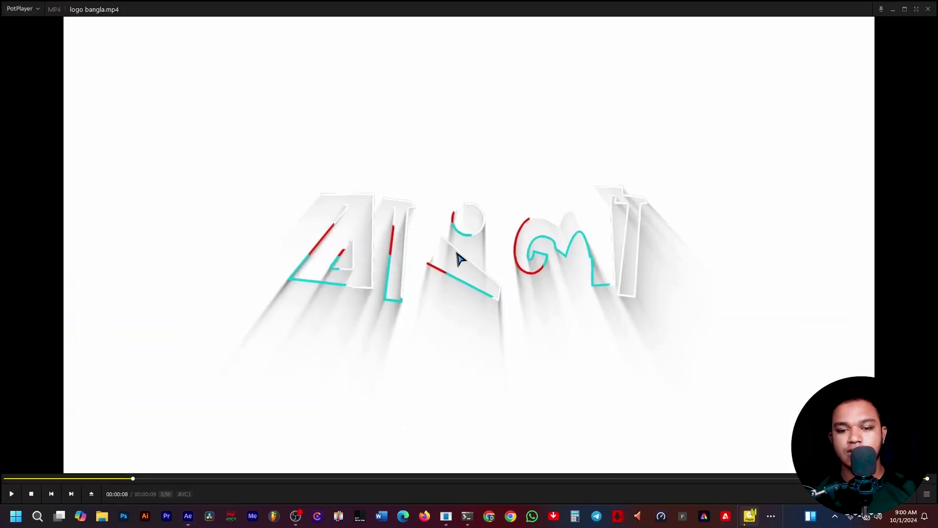
click(460, 251)
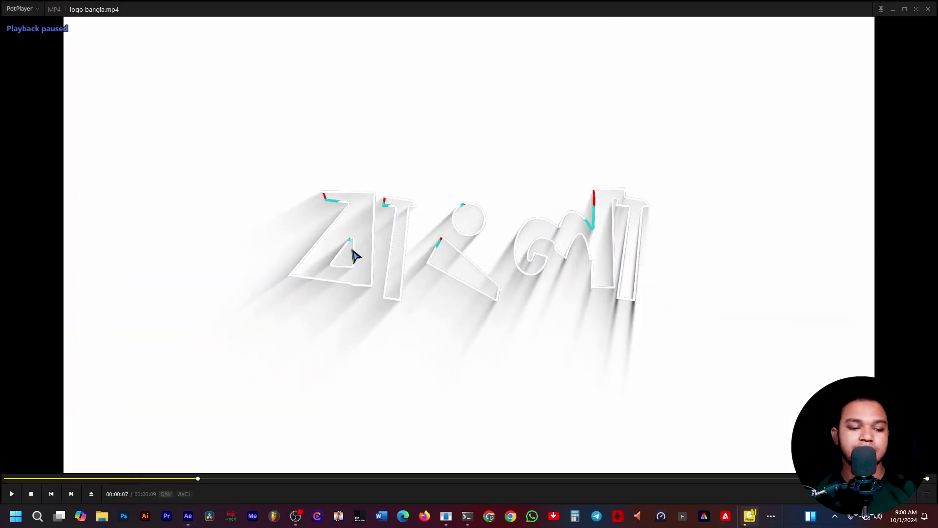
click(50, 480)
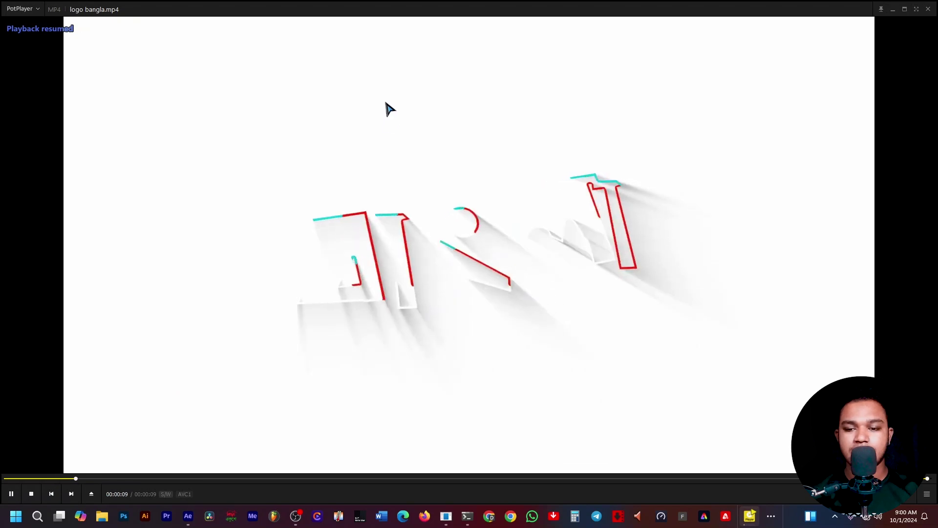
click(710, 297)
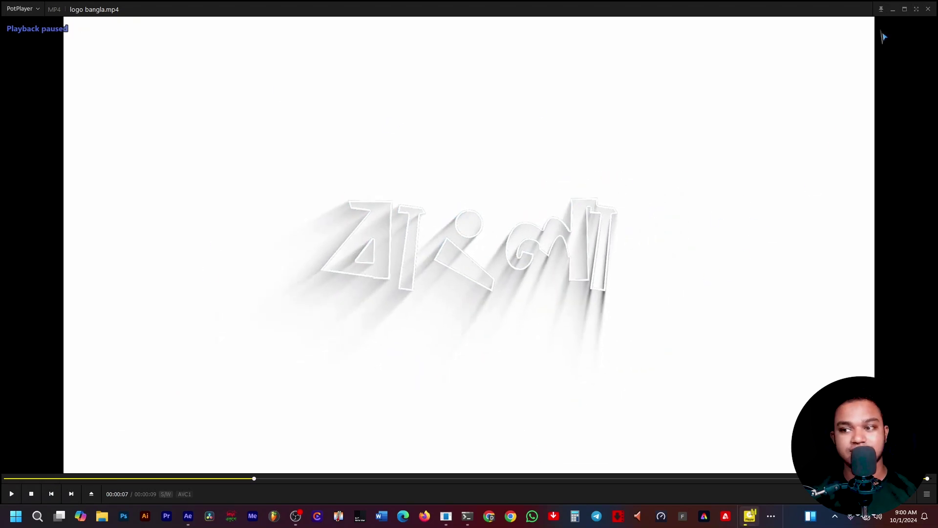
click(893, 9)
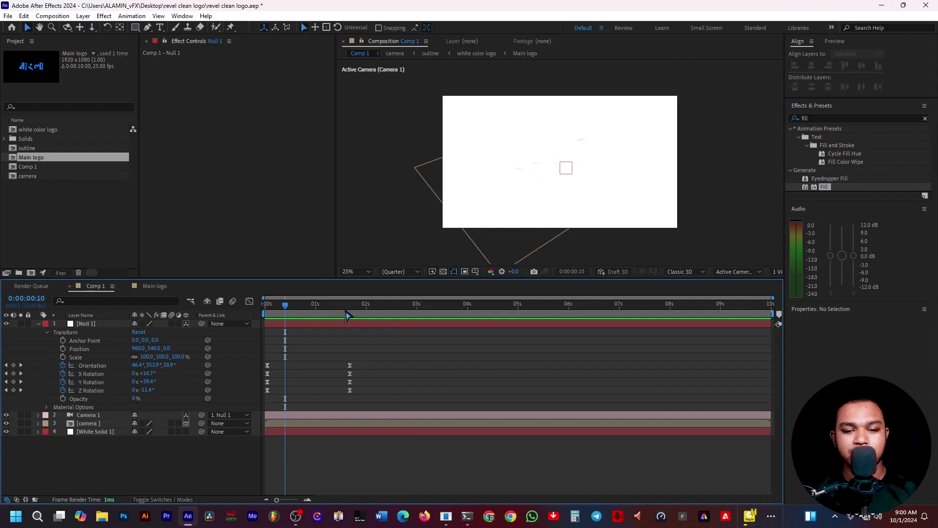
- Move the playhead to 0:00:02:08 and add the white color logo composition as the top layer of the outline composition
drag(347, 313, 386, 314)
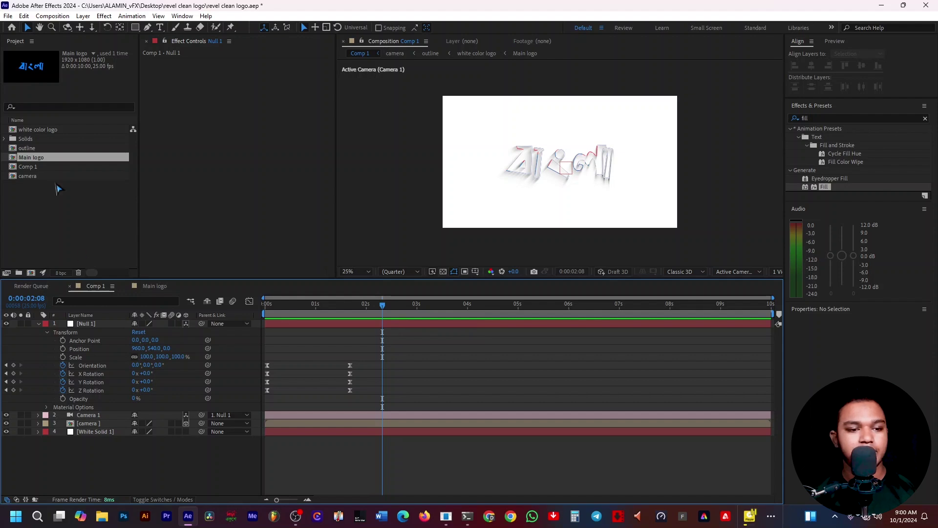
double_click(27, 148)
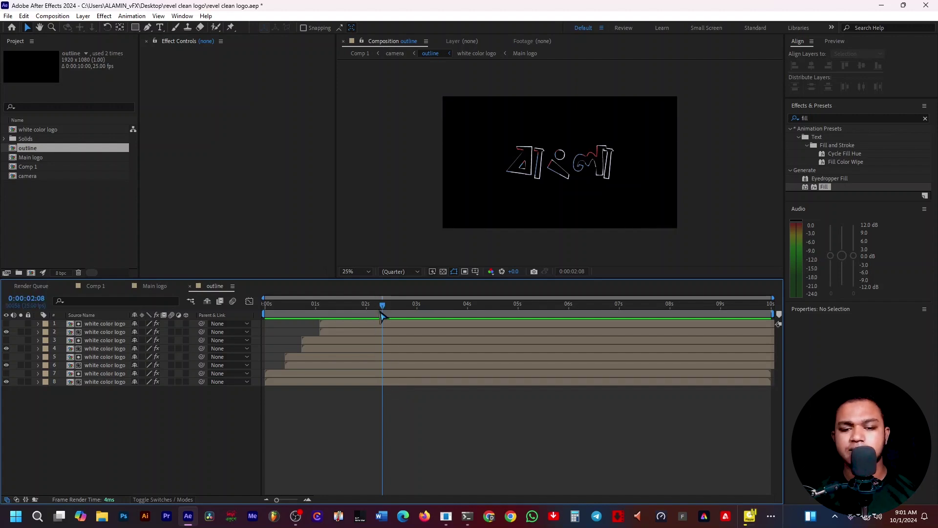
click(103, 286)
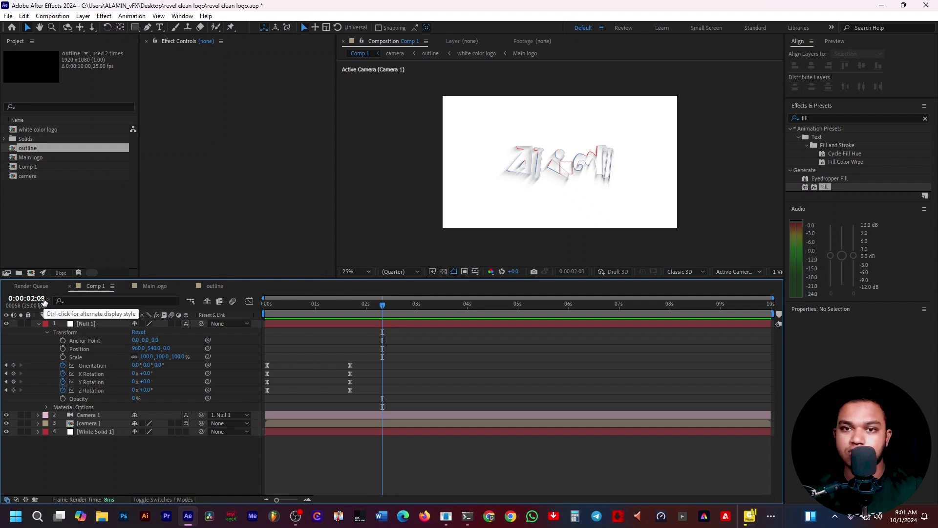
click(215, 286)
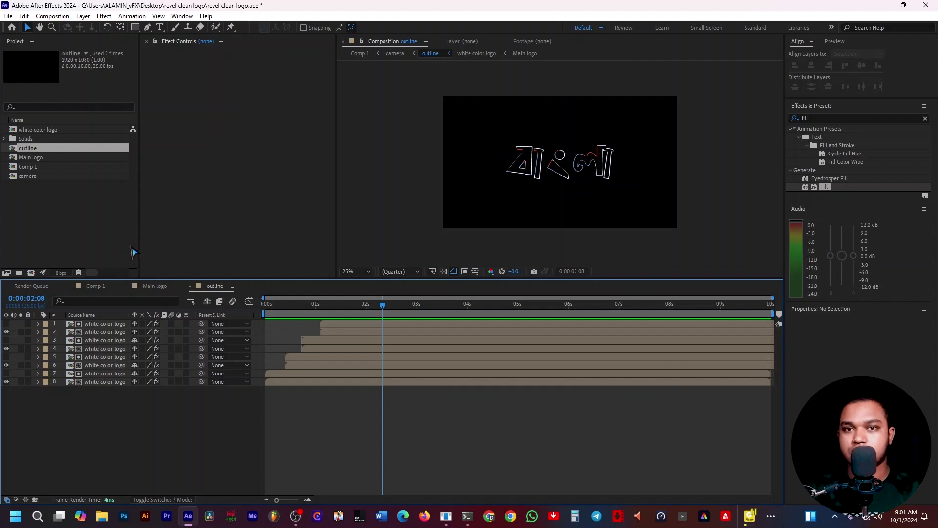
click(129, 250)
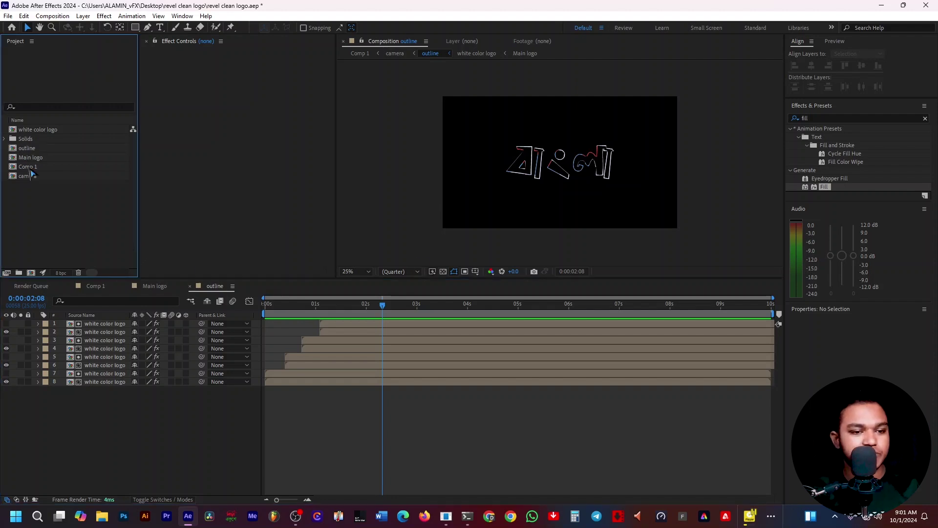
click(44, 130)
drag(39, 132, 125, 323)
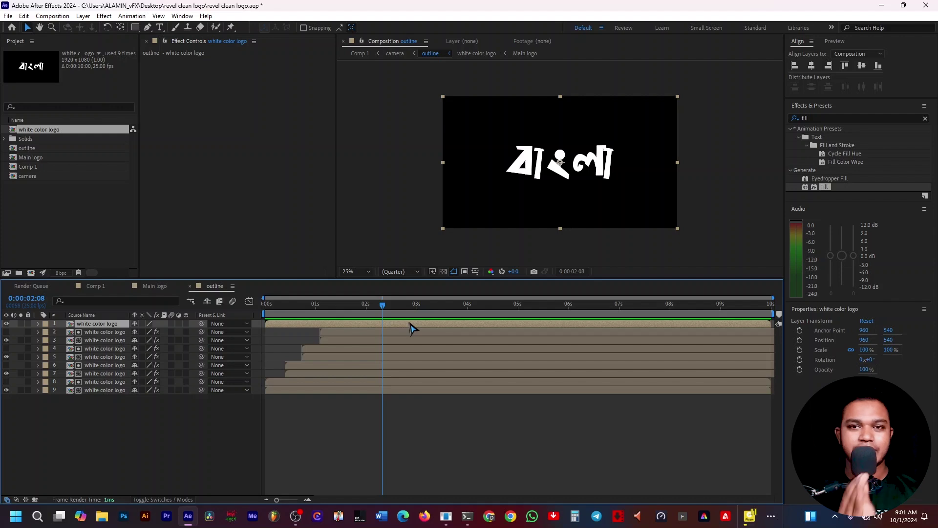
- Apply the Linear Wipe effect to the top white color logo layer in the outline composition
key(ctrl+space)
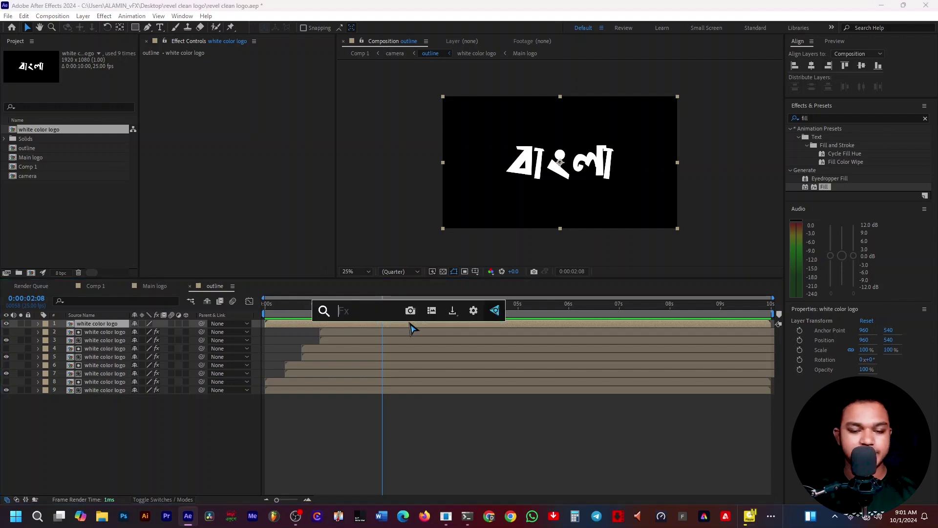
text(l)
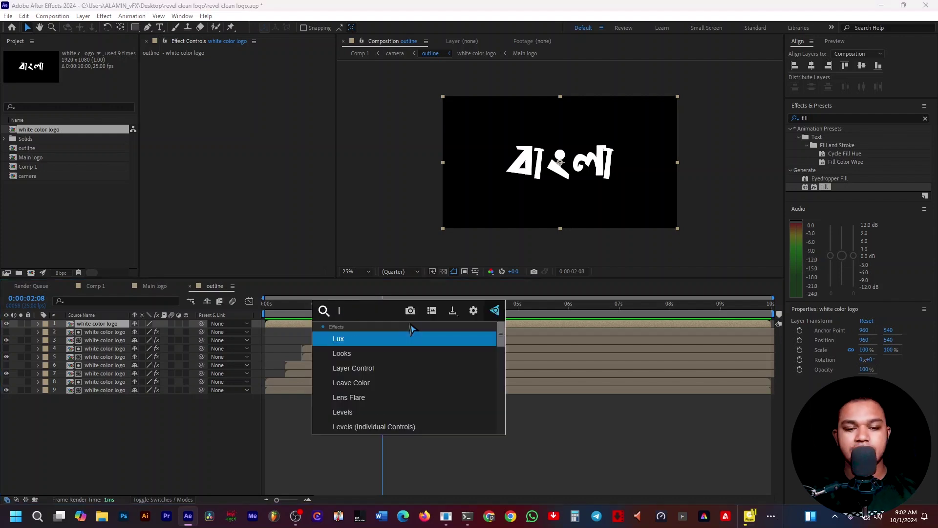
text(i)
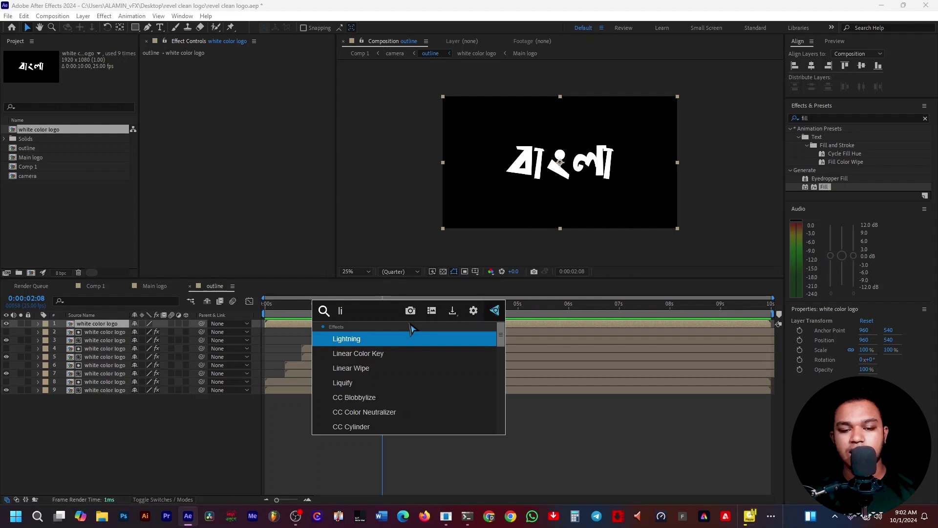
click(378, 370)
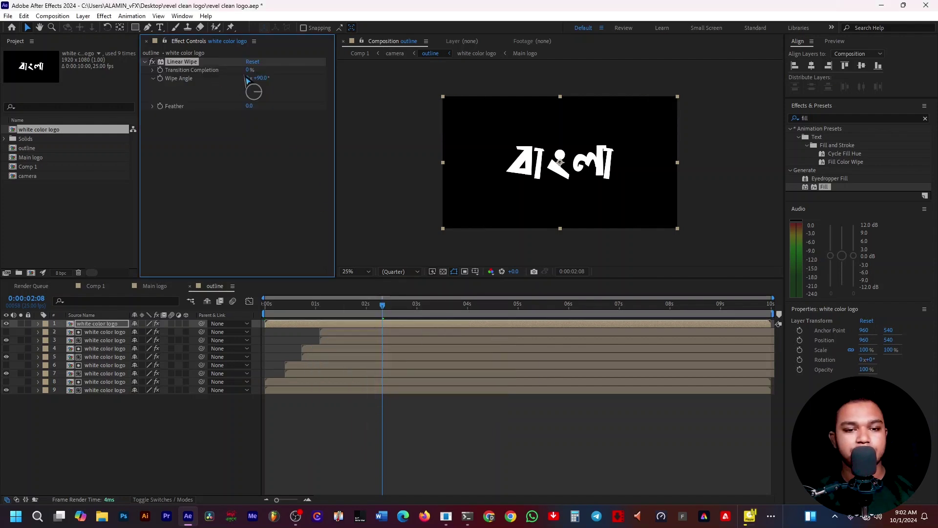
- Set the Linear Wipe angle to 157° and keyframe Transition Completion from 34% at 0:00:02:08 to 100% at 0:00:02:24
mouse_move(249, 70)
mouse_down()
mouse_move(299, 78)
mouse_move(247, 67)
mouse_up()
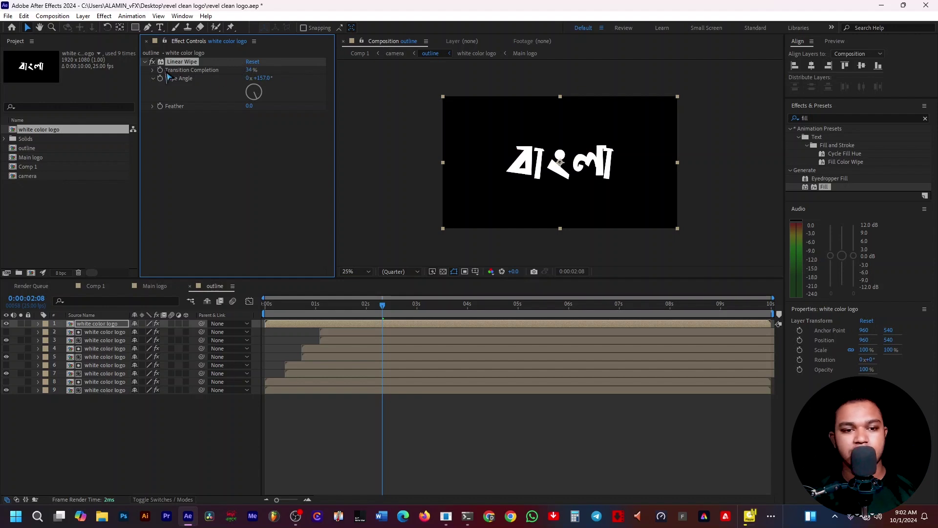
drag(383, 304, 416, 306)
drag(250, 70, 288, 82)
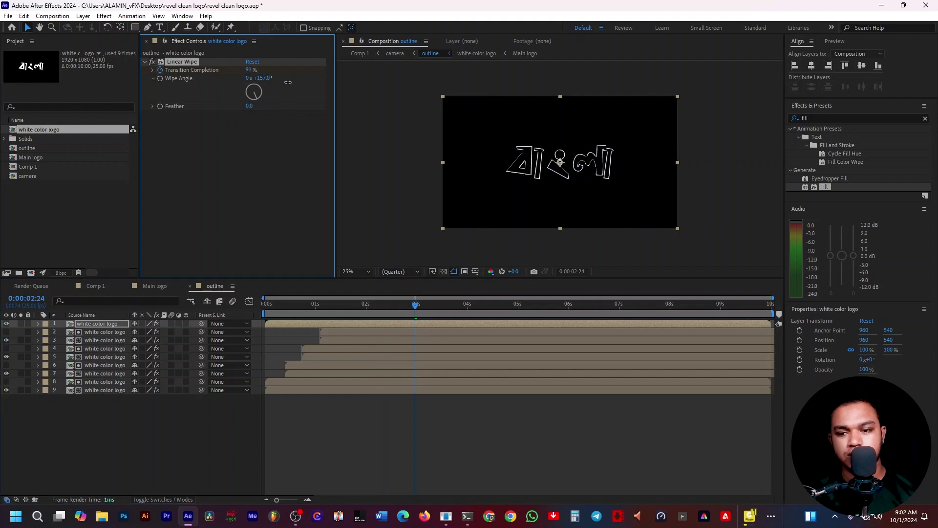
- Reveal the Transition Completion keyframes, reverse them to run from 100% at 0:00:02:08 to 34% at 0:00:02:18, and preview the wipe
drag(415, 306, 364, 306)
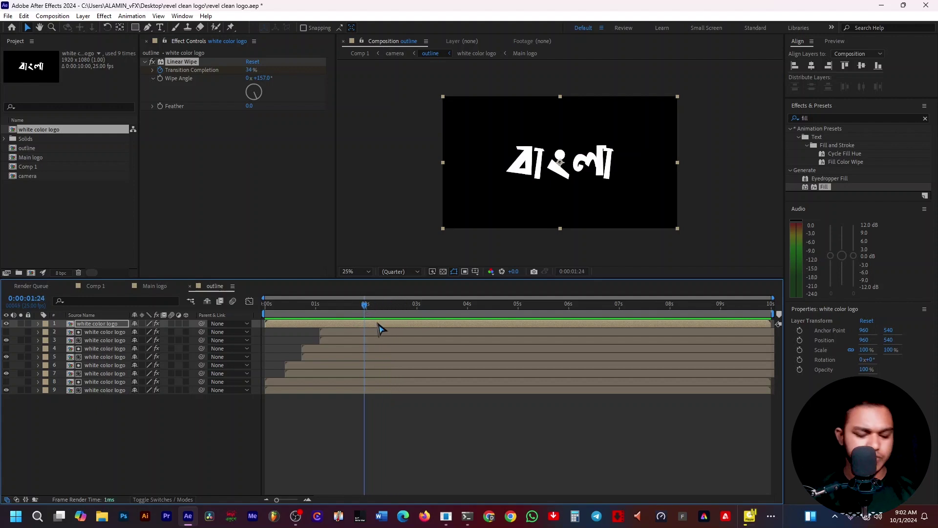
key(u)
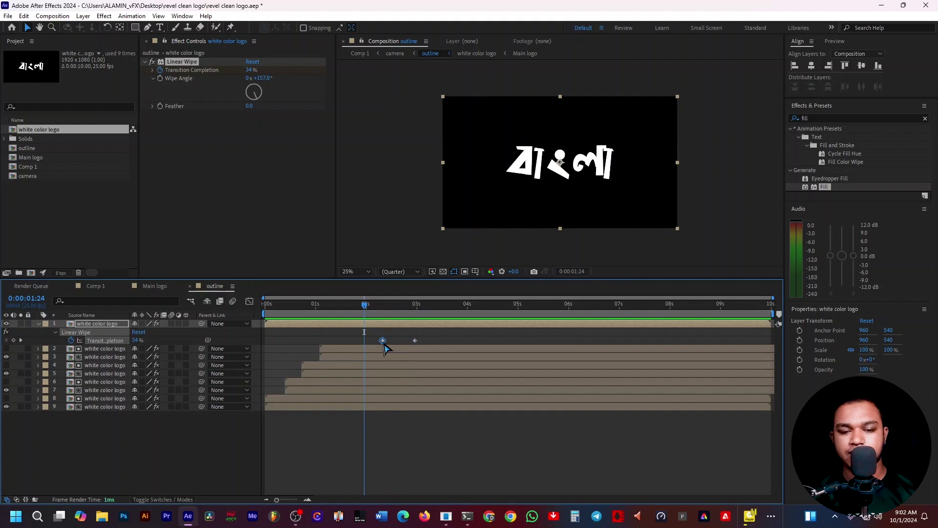
drag(383, 340, 403, 340)
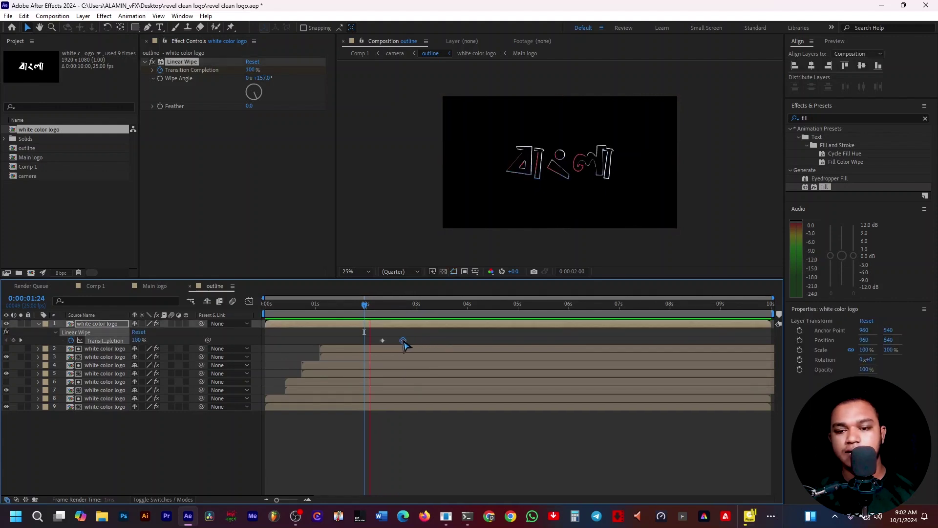
drag(428, 306, 404, 317)
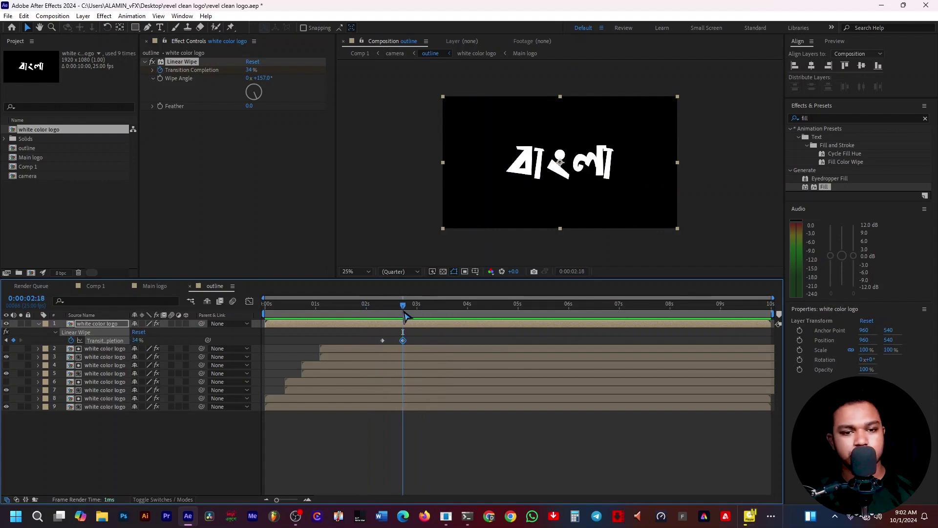
- Set the Linear Wipe angle to 305° on the top white color logo layer and preview the wipe
drag(250, 103, 241, 88)
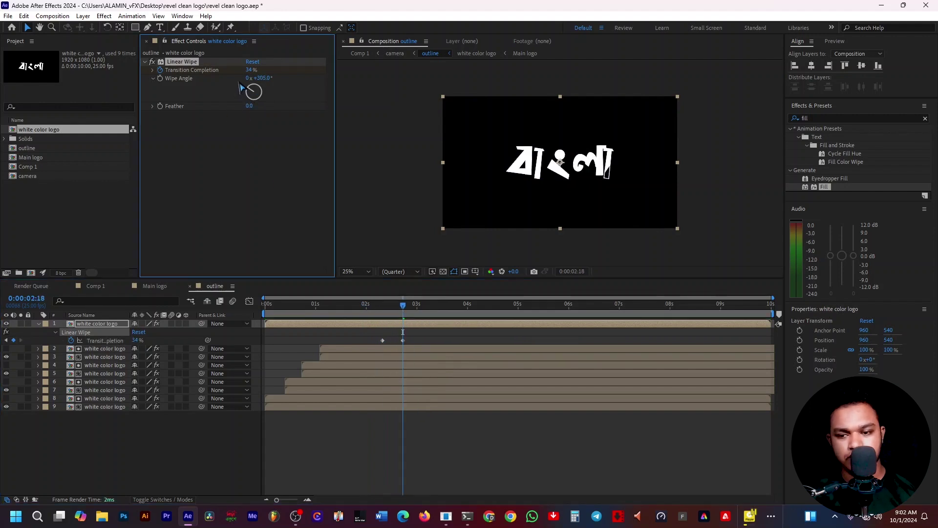
mouse_move(410, 318)
mouse_down()
mouse_move(376, 318)
mouse_move(402, 323)
mouse_up()
key(space)
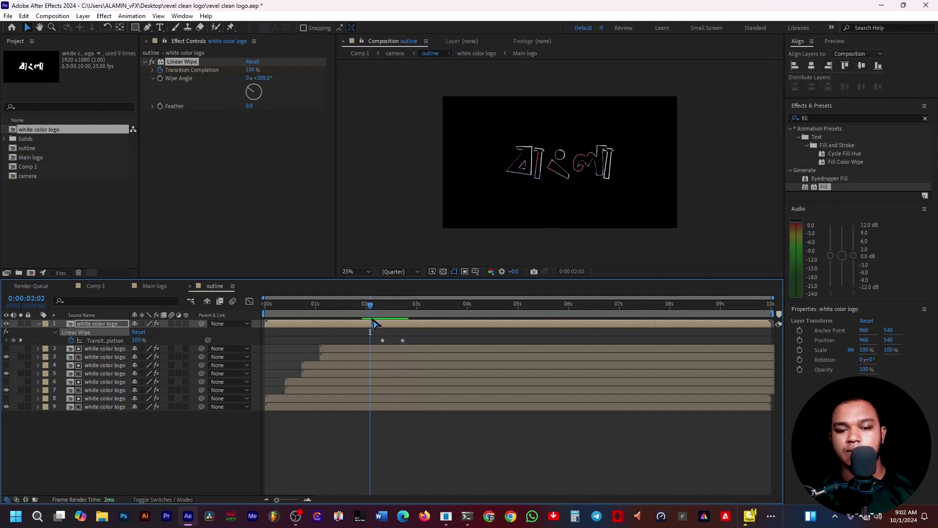
key(space)
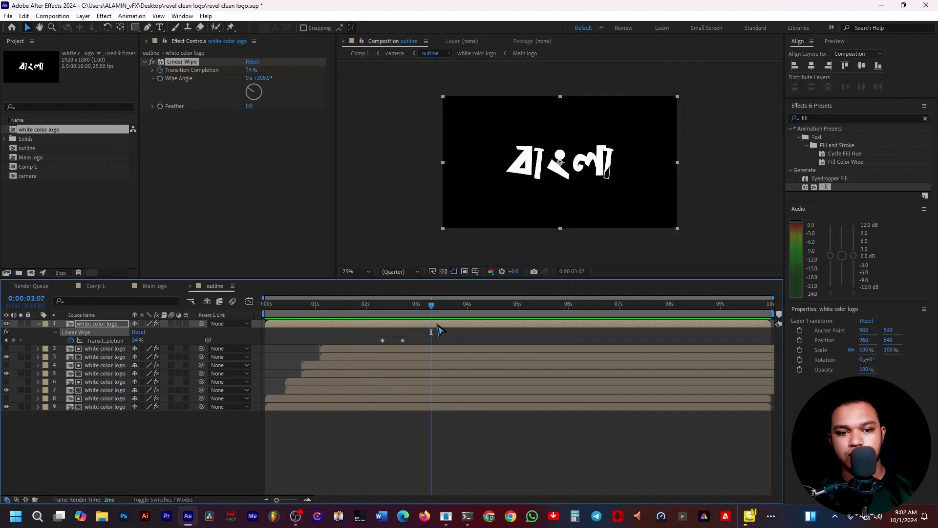
- Set the Transition Completion keyframe at 0:00:02:18 to 17% and preview the white logo wipe
drag(434, 325, 402, 316)
click(402, 340)
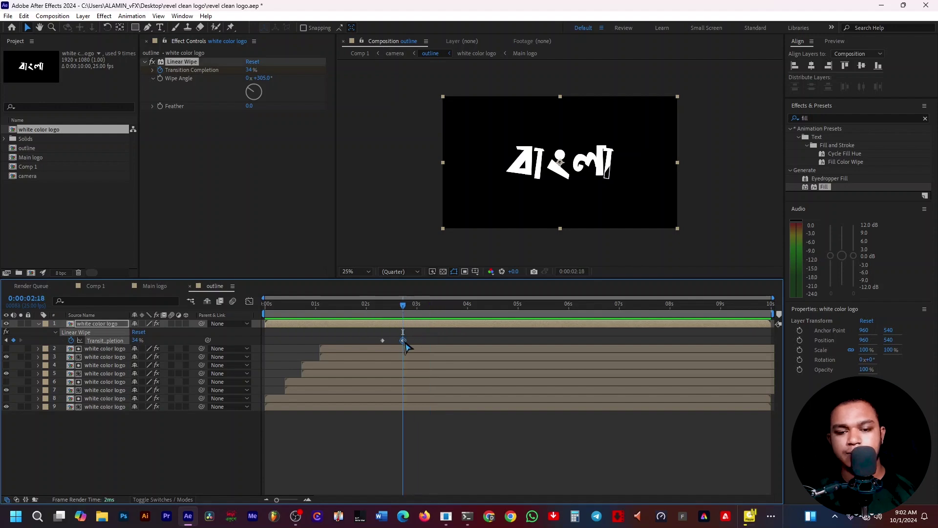
mouse_move(250, 70)
mouse_down()
mouse_move(259, 70)
mouse_move(245, 70)
mouse_up()
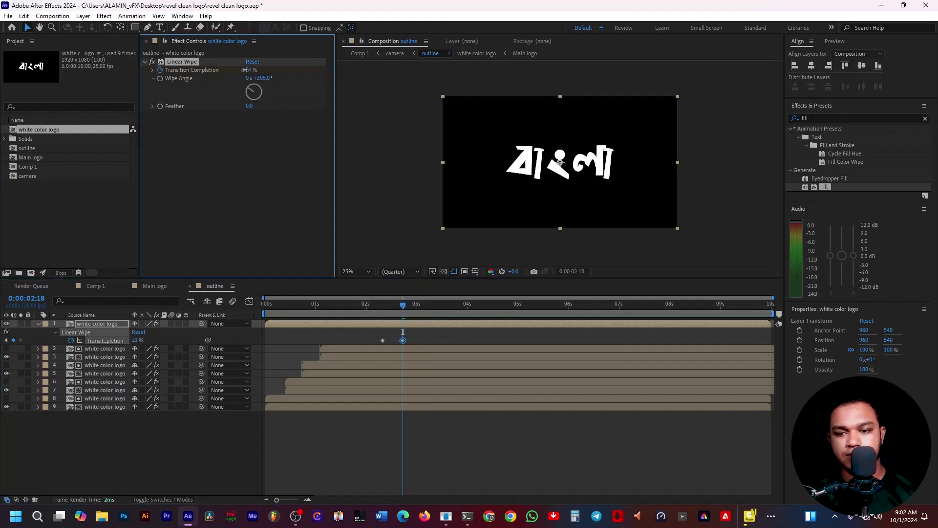
drag(403, 305, 354, 313)
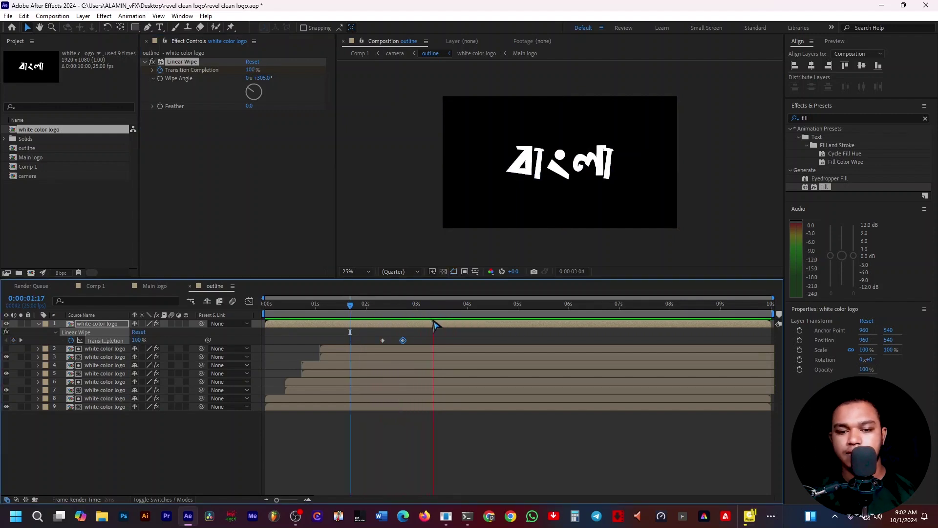
key(space)
- Move the ending Transition Completion keyframe to just past the 3-second mark and preview the slower wipe
drag(403, 340, 419, 340)
drag(372, 305, 342, 310)
key(space)
key(space)
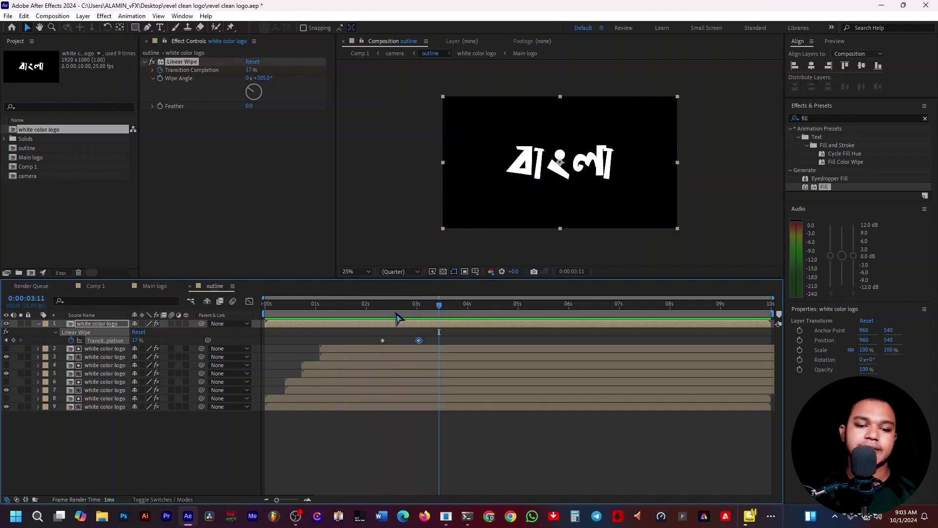
- Apply Easy Ease to both Transition Completion keyframes and shift them together so the ending keyframe sits at 0:00:03:05
drag(373, 336, 430, 350)
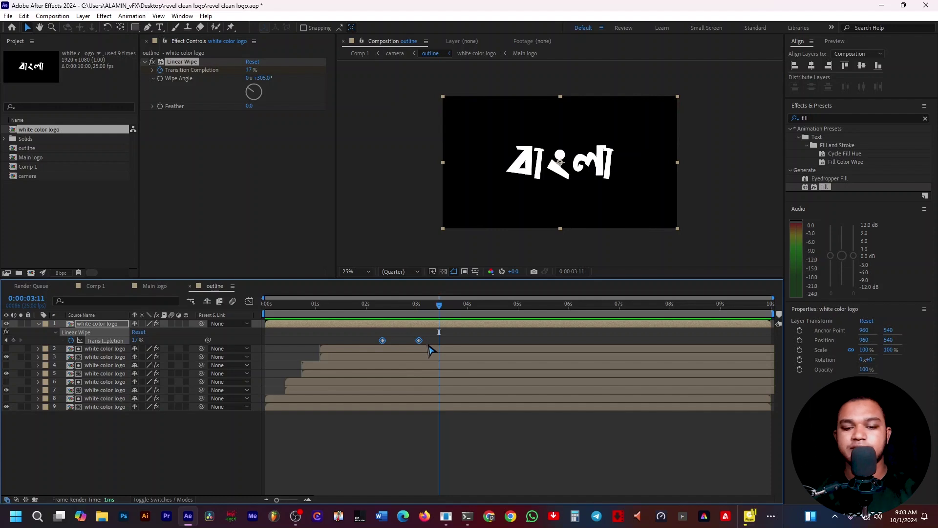
key(F9)
drag(439, 305, 374, 305)
key(space)
key(space)
drag(382, 340, 393, 344)
drag(391, 305, 396, 305)
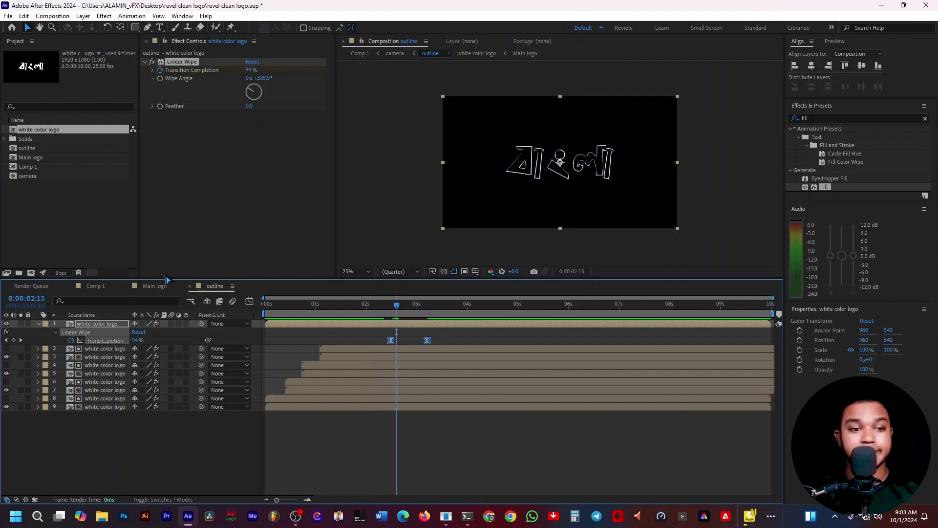
- Add the Main logo composition as the top layer and copy the white logo's keyframed Linear Wipe onto it at 0:00:02:23
click(37, 160)
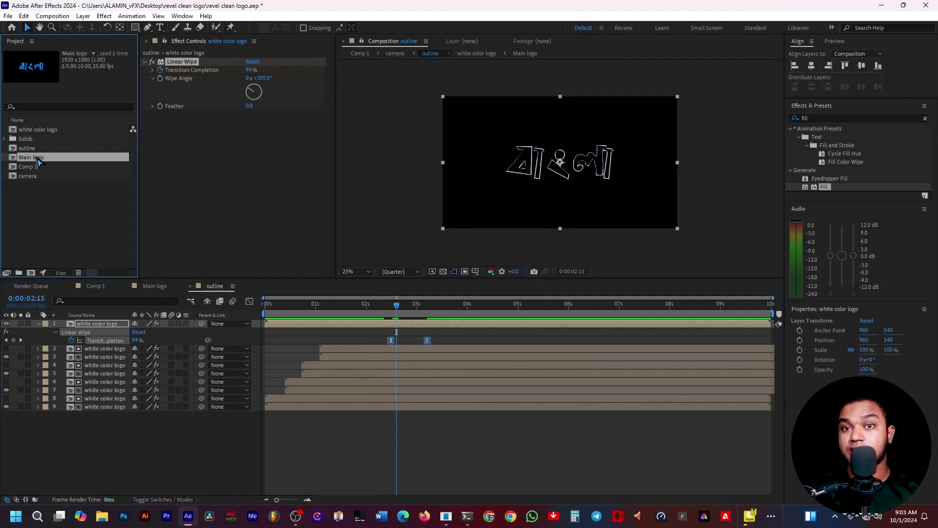
drag(34, 159, 56, 329)
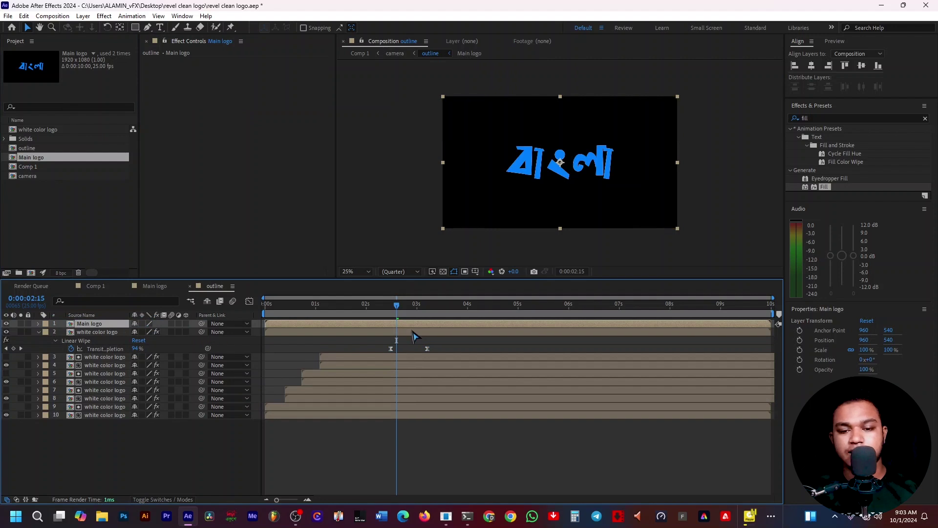
click(373, 332)
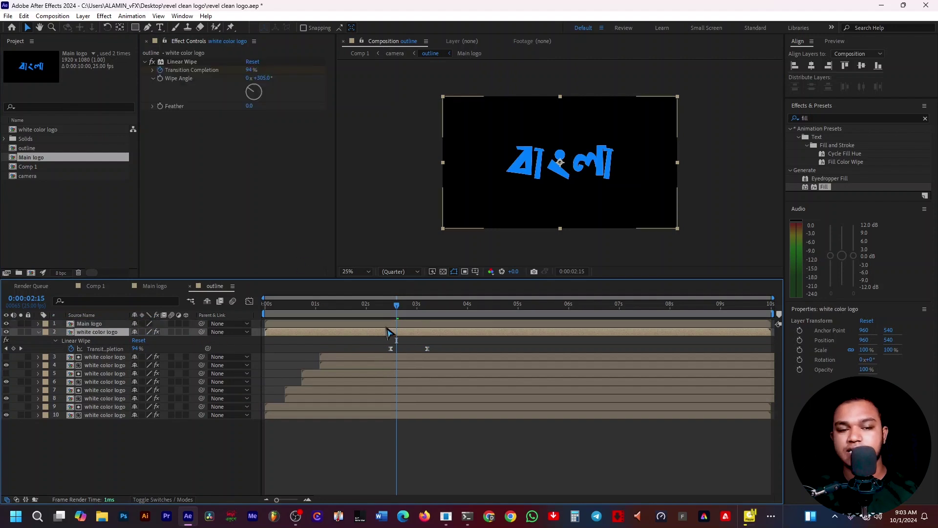
click(178, 62)
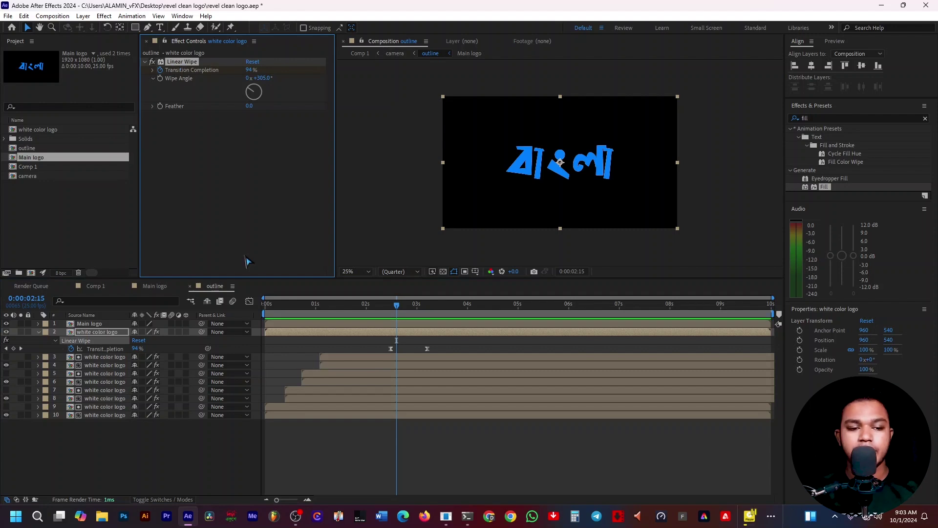
click(371, 326)
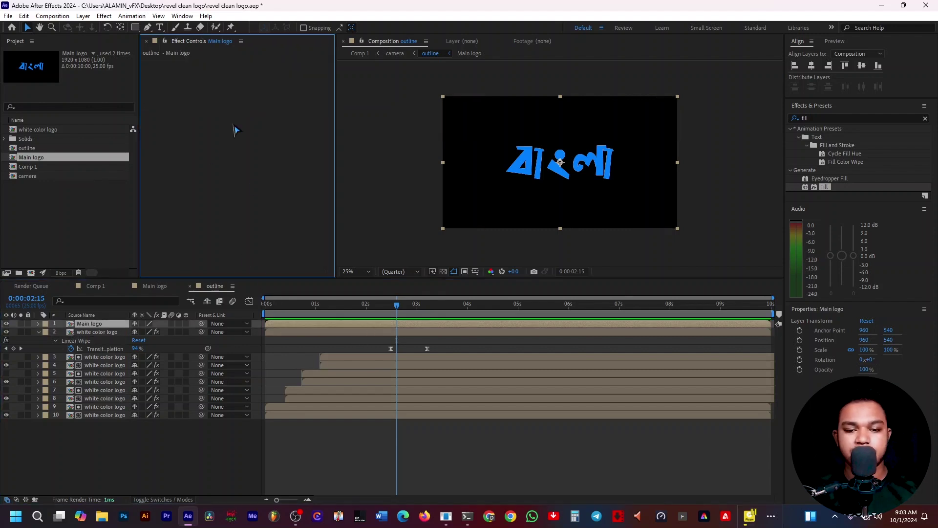
drag(406, 307, 413, 306)
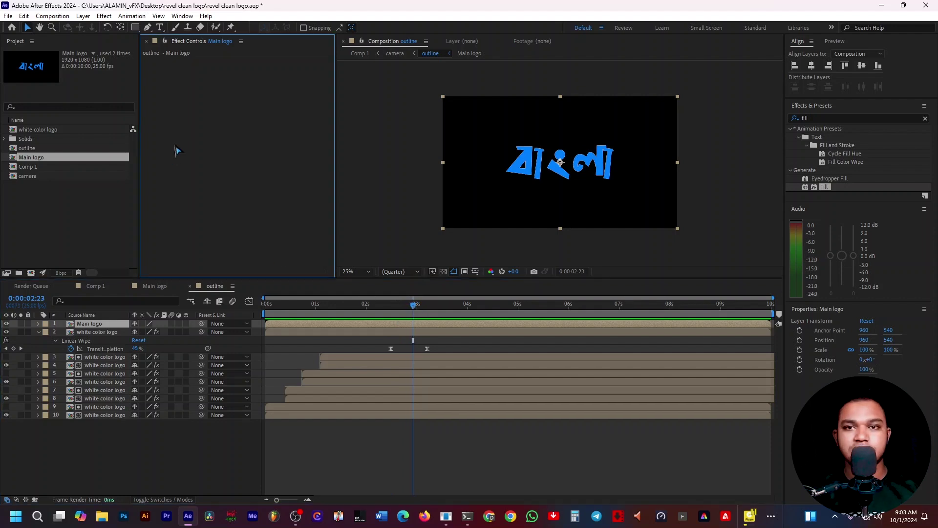
key(ctrl+v)
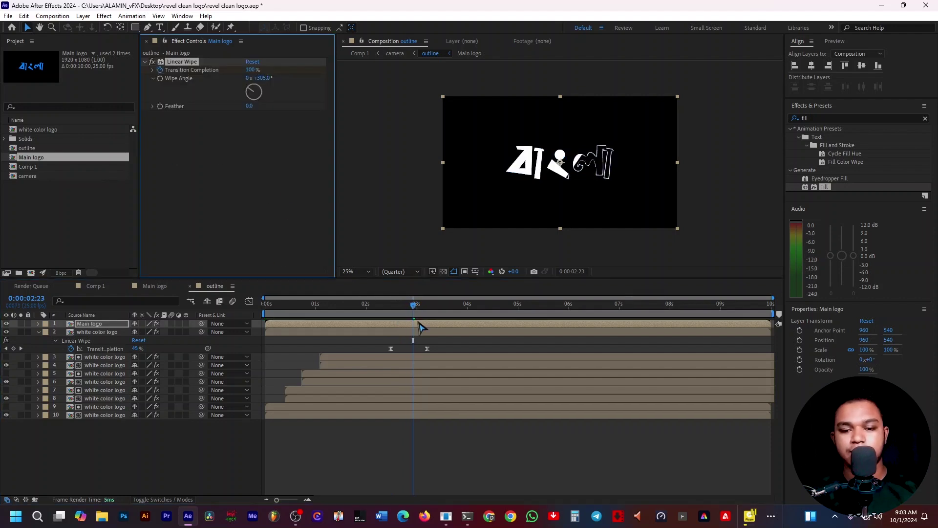
- Preview the blue Main logo wiping in over the white logo in the outline composition, starting from 0:00:02:02
click(410, 308)
mouse_move(408, 311)
mouse_down()
mouse_move(374, 309)
mouse_move(450, 322)
mouse_move(371, 336)
mouse_up()
key(space)
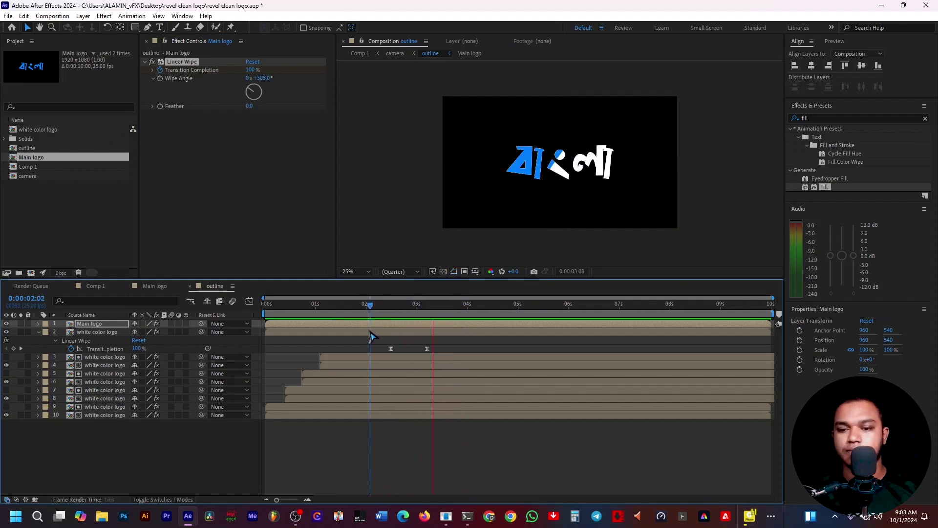
key(space)
drag(451, 322, 416, 322)
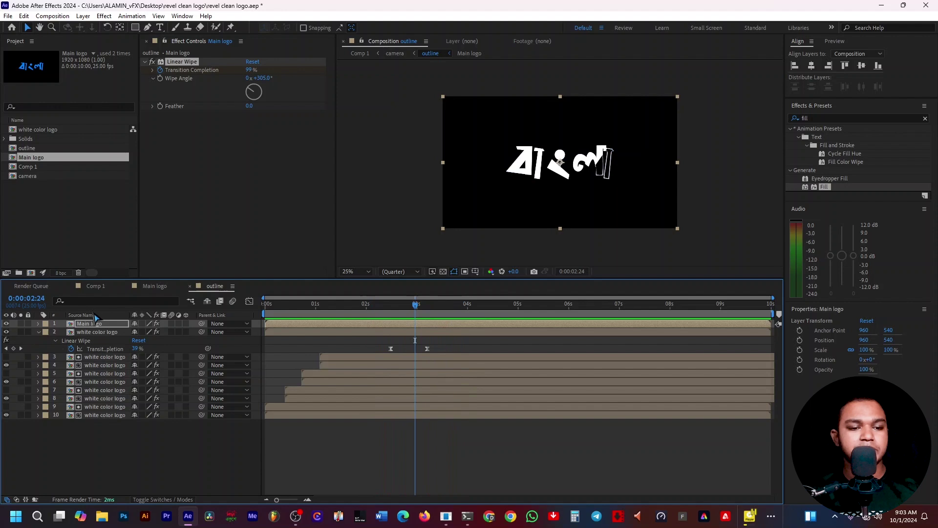
- Preview the complete logo reveal in Comp 1 from the beginning
click(95, 286)
key(Home)
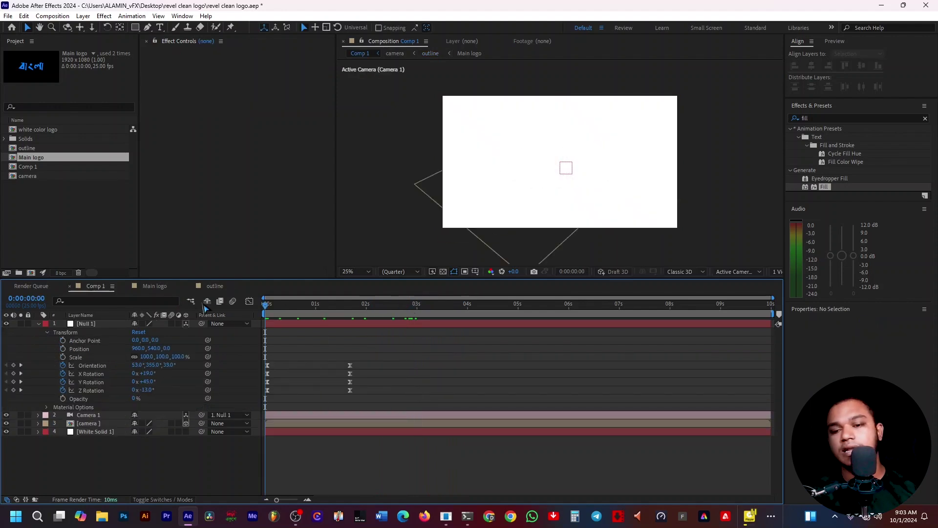
key(space)
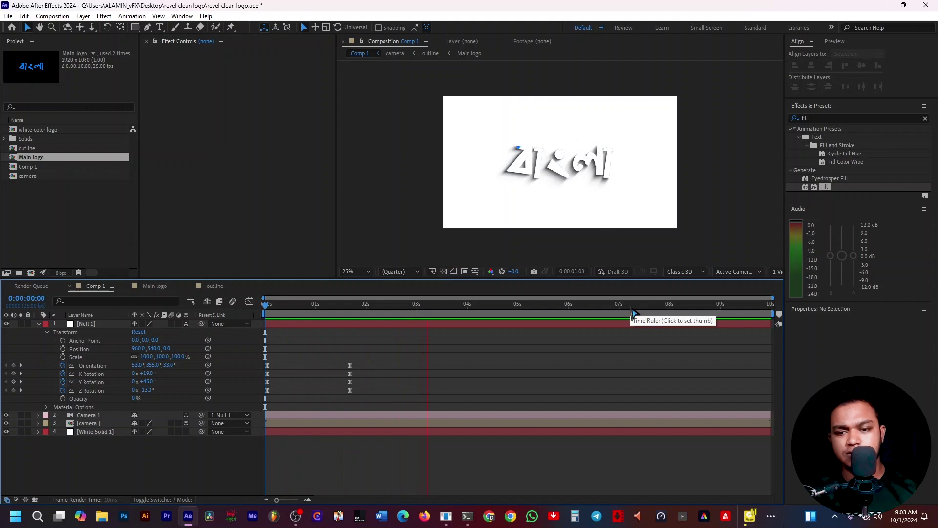
key(space)
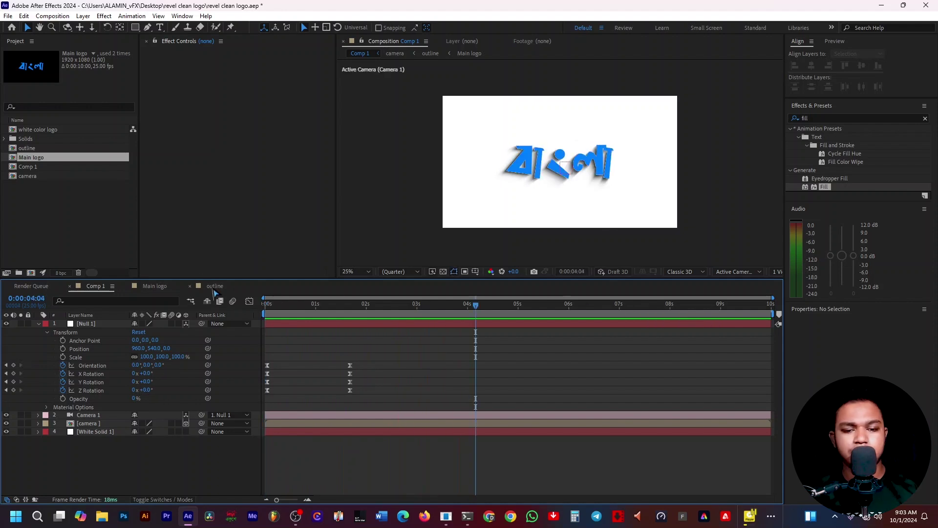
- In the outline composition, reveal the Main logo layer's wipe keyframes and move the ending one to just before 4 seconds
click(214, 289)
key(F2)
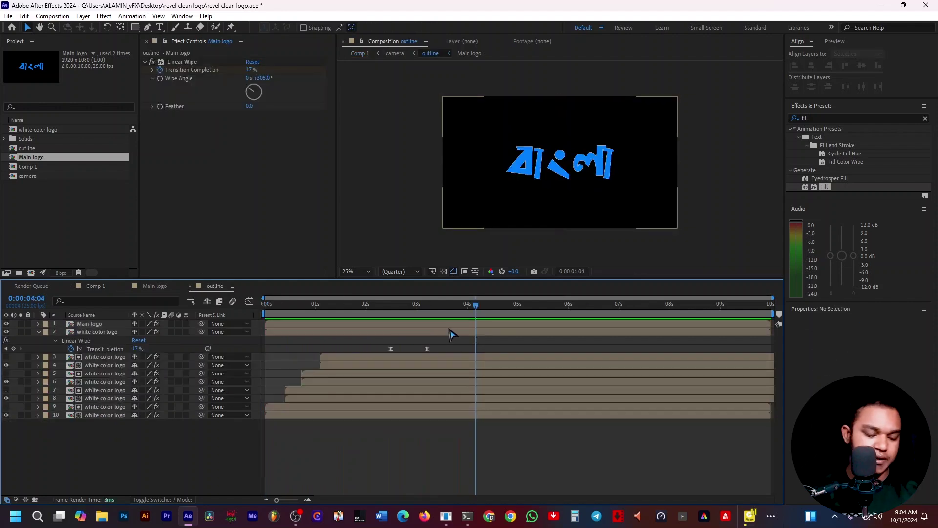
click(450, 324)
key(u)
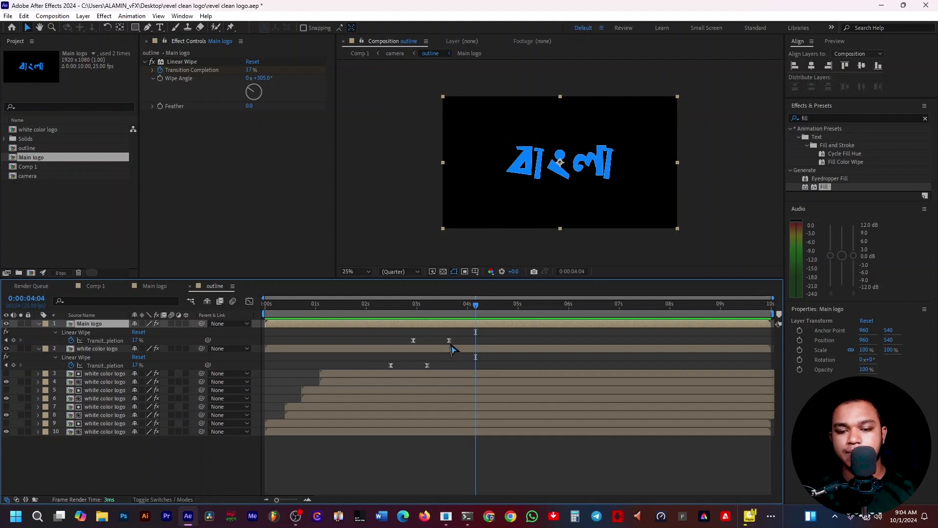
drag(449, 340, 464, 340)
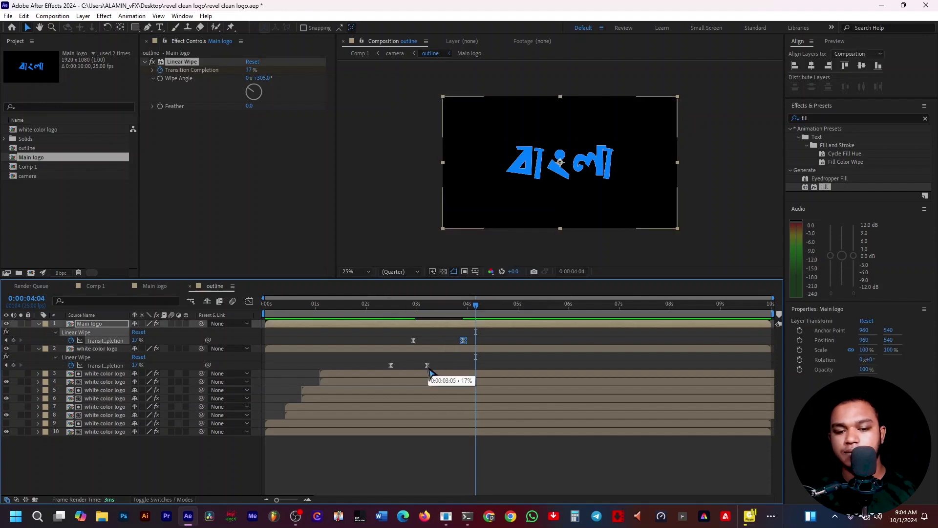
- Move the white logo's ending wipe keyframe to about 0:00:03:09 and the Main logo's starting one to about 0:00:03:02, and preview
drag(428, 365, 420, 340)
click(420, 347)
click(386, 307)
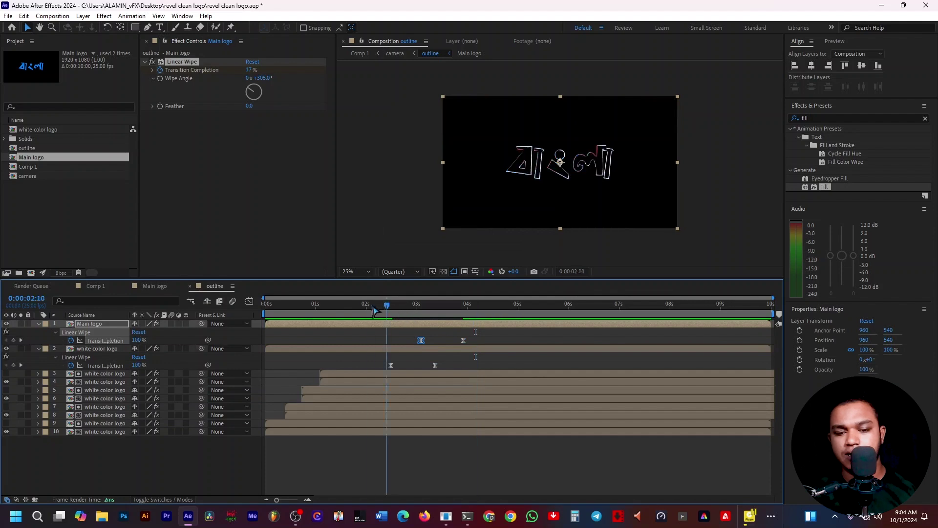
drag(375, 311, 310, 311)
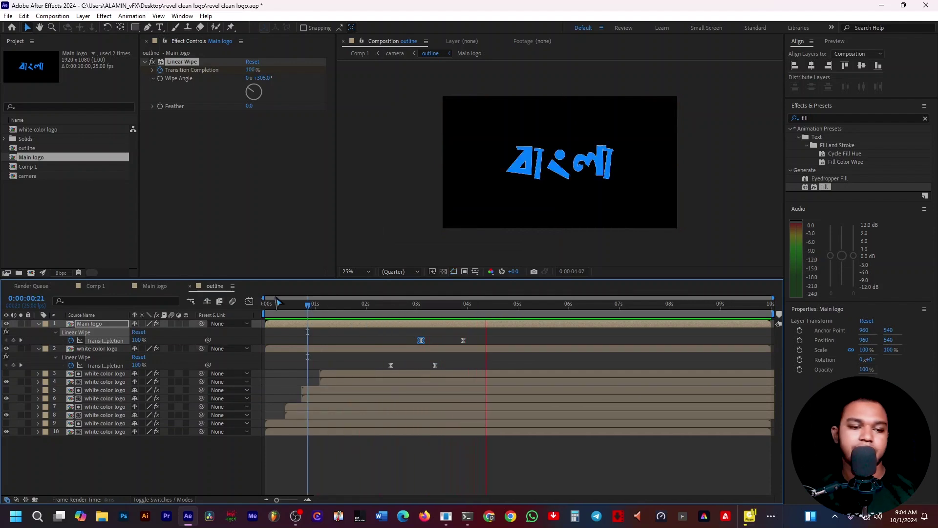
- Preview Comp 1 from 0:00:01:00, place the playhead at 0:00:02:10, and collapse the Null 1 layer's properties
click(90, 286)
click(315, 315)
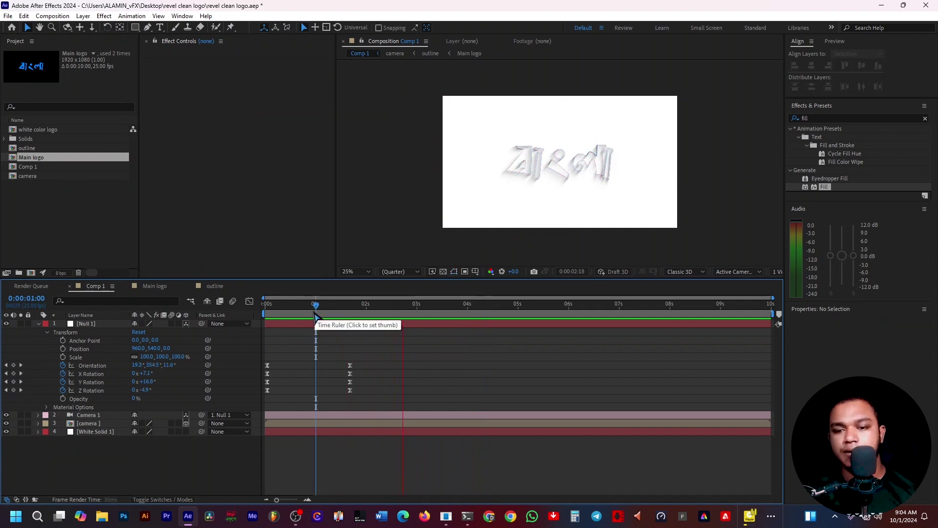
mouse_move(389, 321)
mouse_down()
mouse_move(425, 318)
mouse_move(331, 319)
mouse_move(389, 319)
mouse_up()
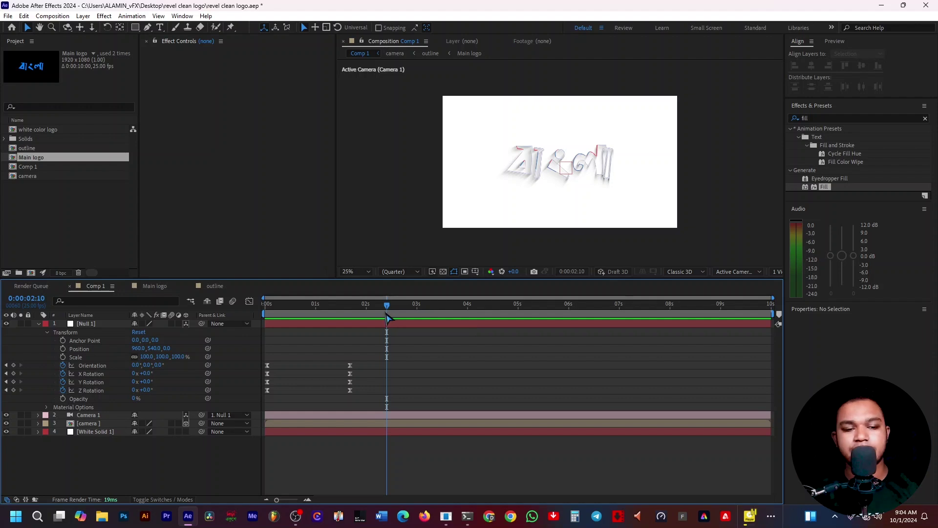
click(38, 324)
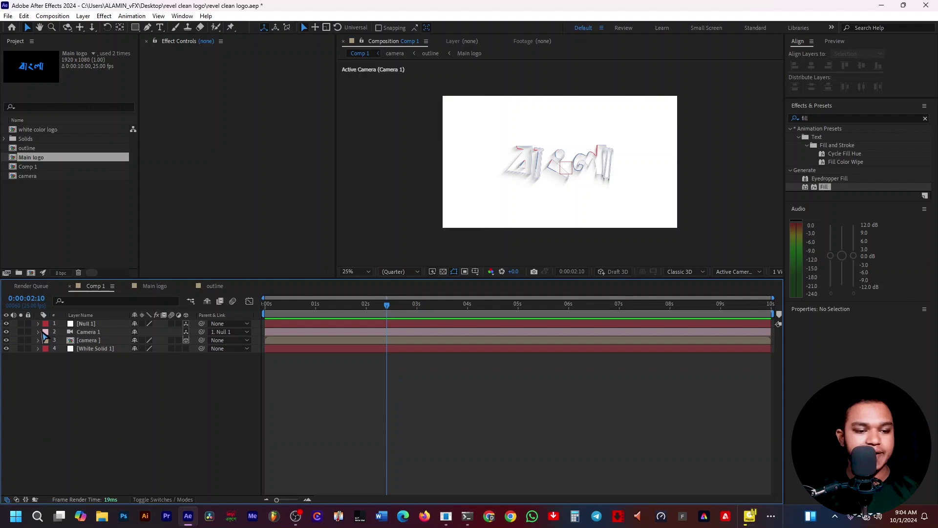
- Keyframe Camera 1's Position at 0:00:02:10, set its Z value to -3104.7 at 0:00:02:17, and preview the pull-back
click(38, 332)
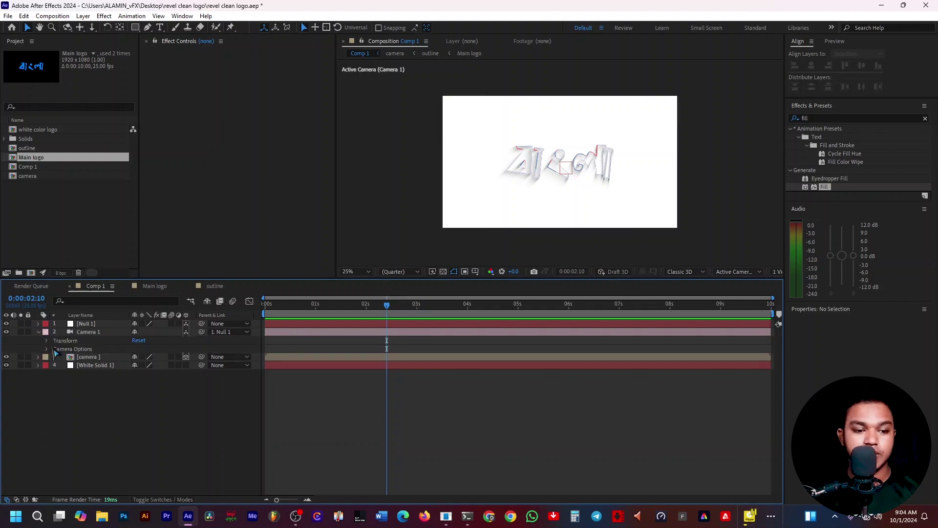
click(47, 341)
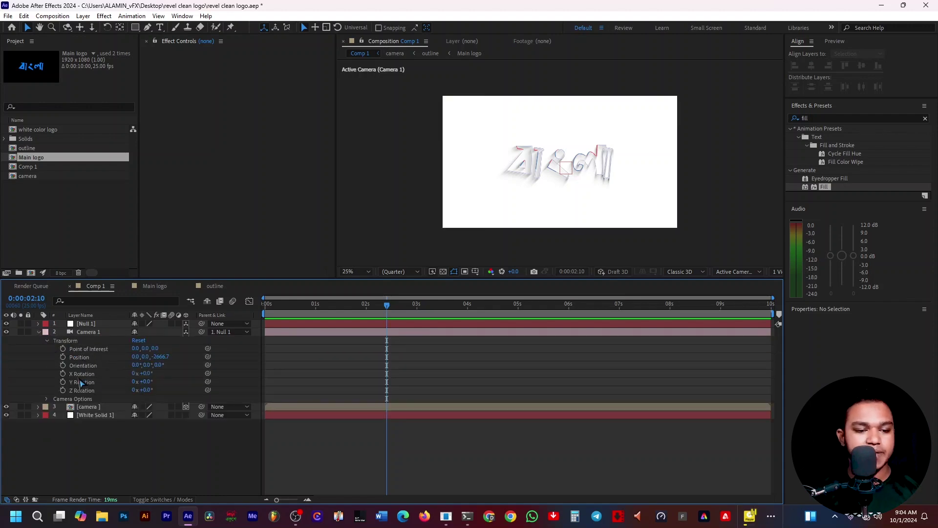
click(63, 356)
drag(387, 305, 406, 312)
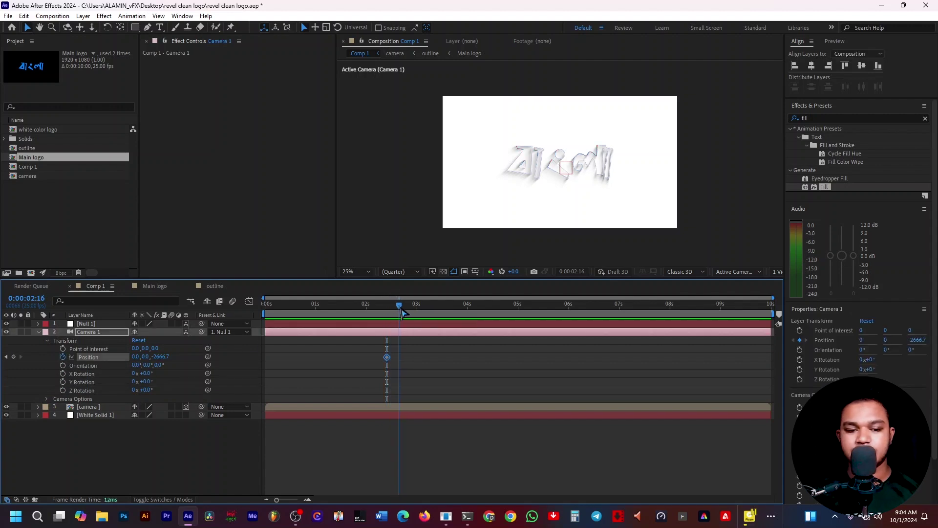
drag(159, 356, 117, 357)
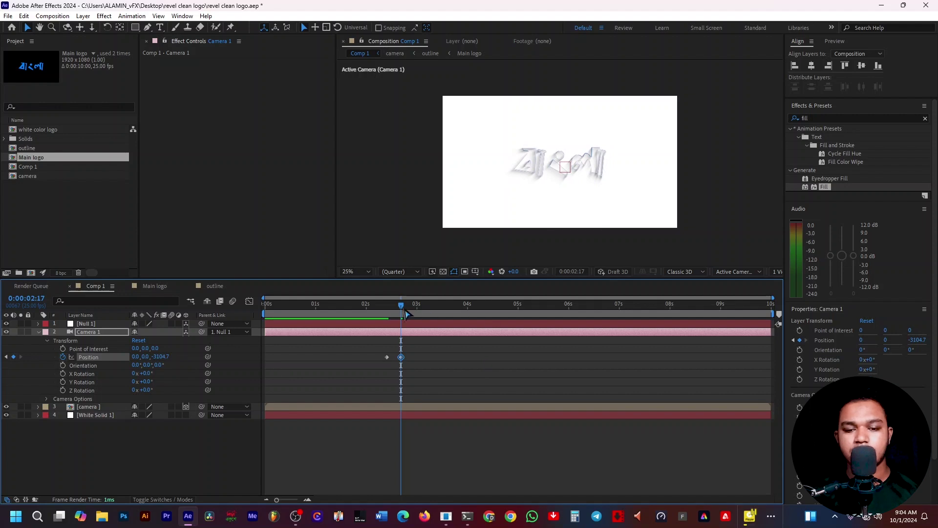
click(276, 318)
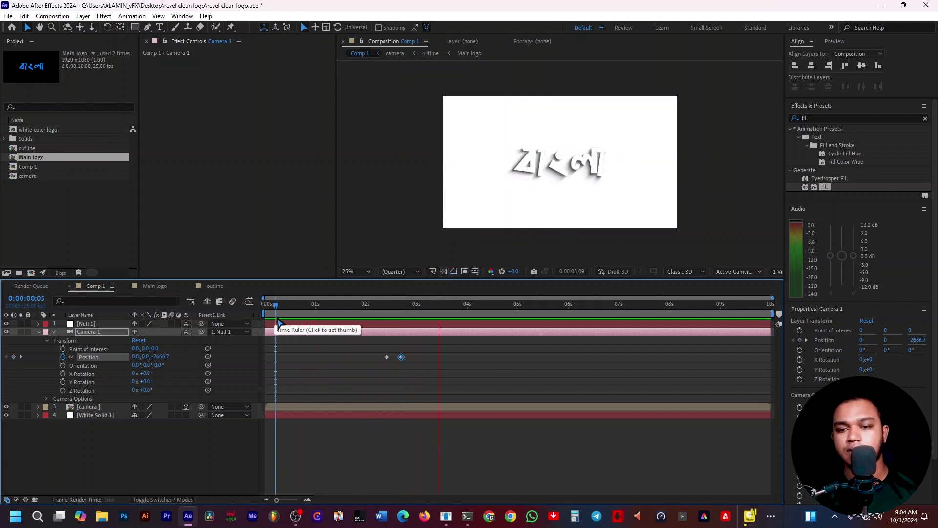
key(space)
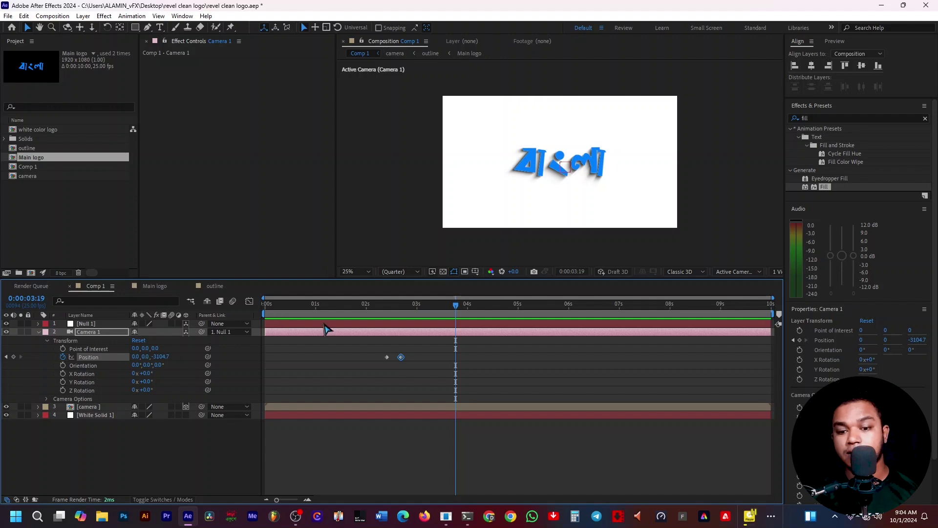
key(space)
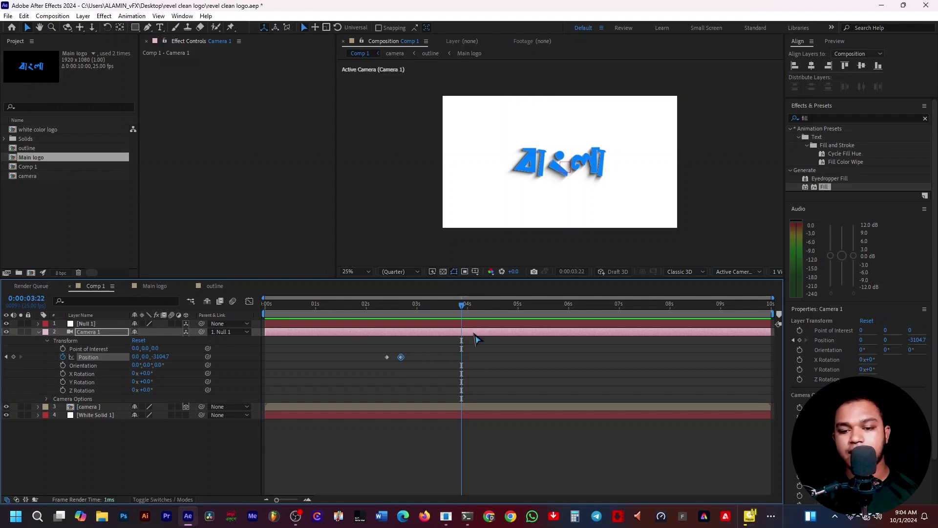
- Keyframe Camera 1's X Rotation at 0:00:03:22, set it to -2° at 0:00:04:02, and preview the tilt
click(474, 334)
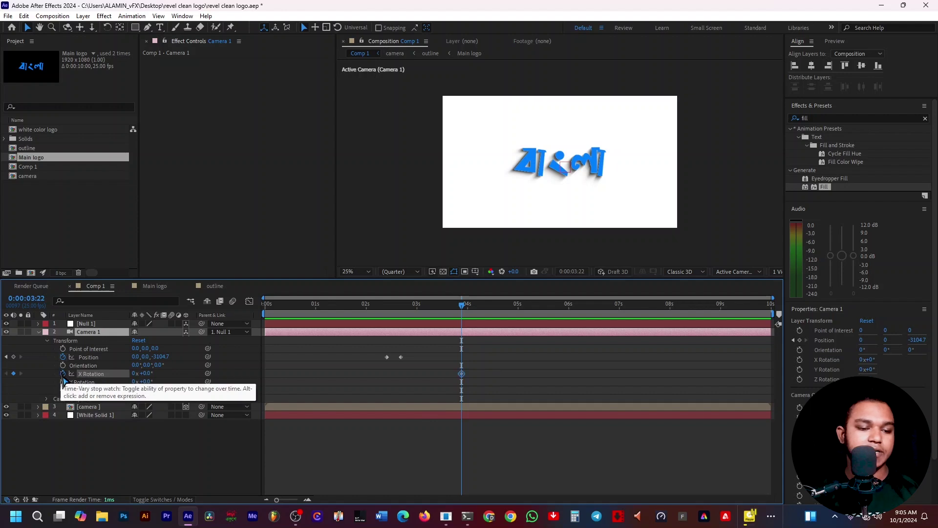
click(63, 374)
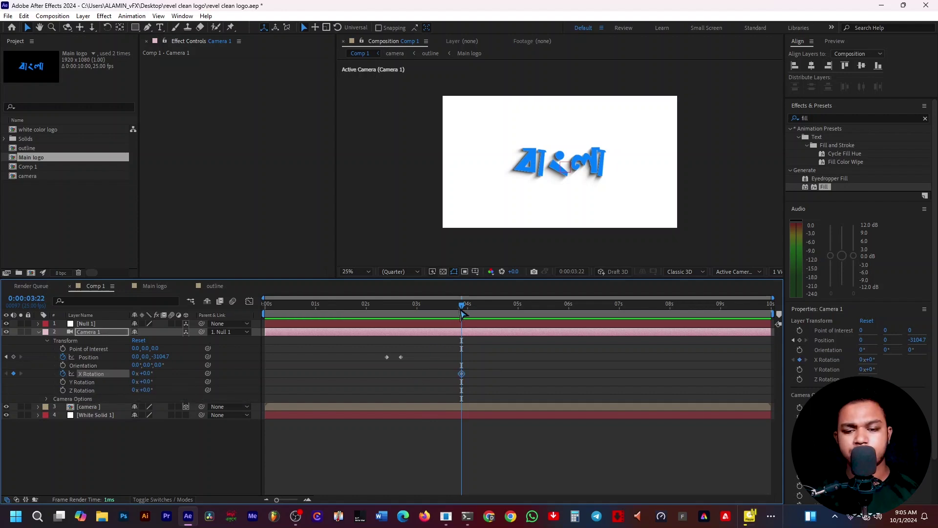
drag(462, 313, 472, 313)
click(147, 373)
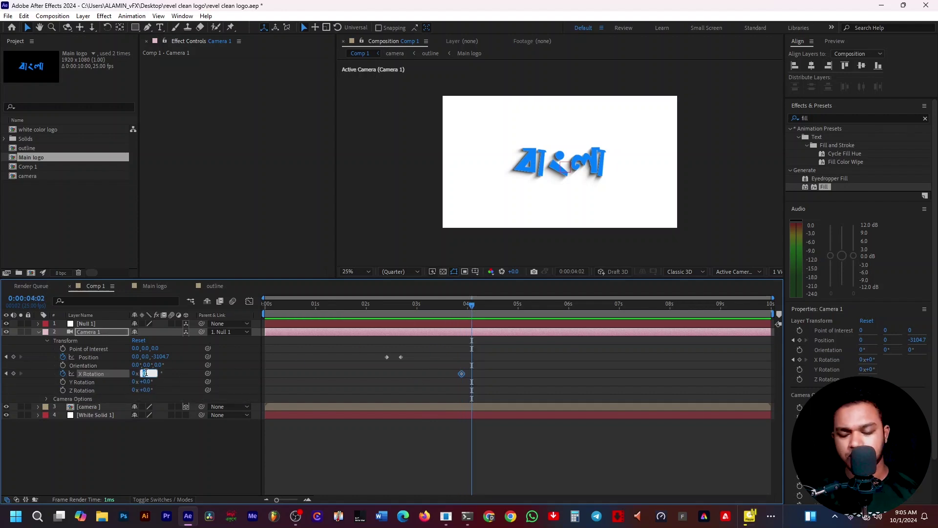
key(Down)
key(Down)
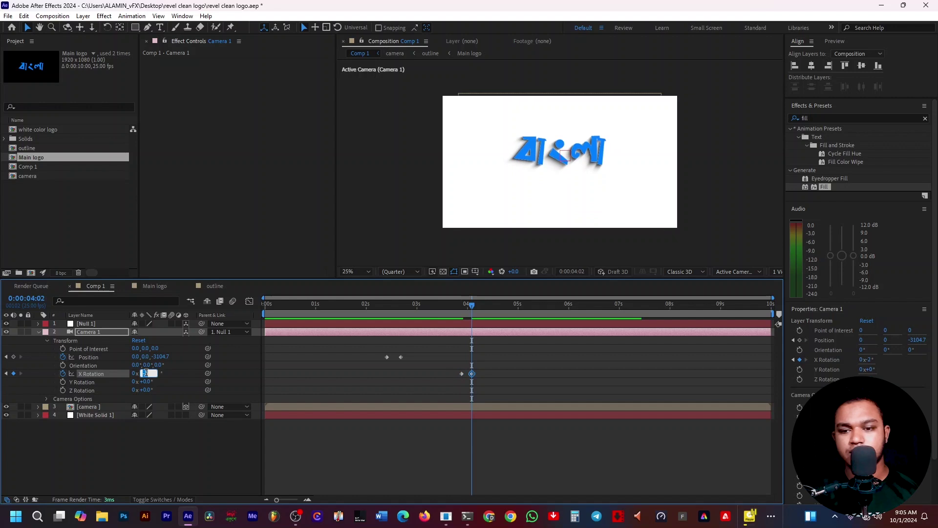
drag(471, 306, 435, 306)
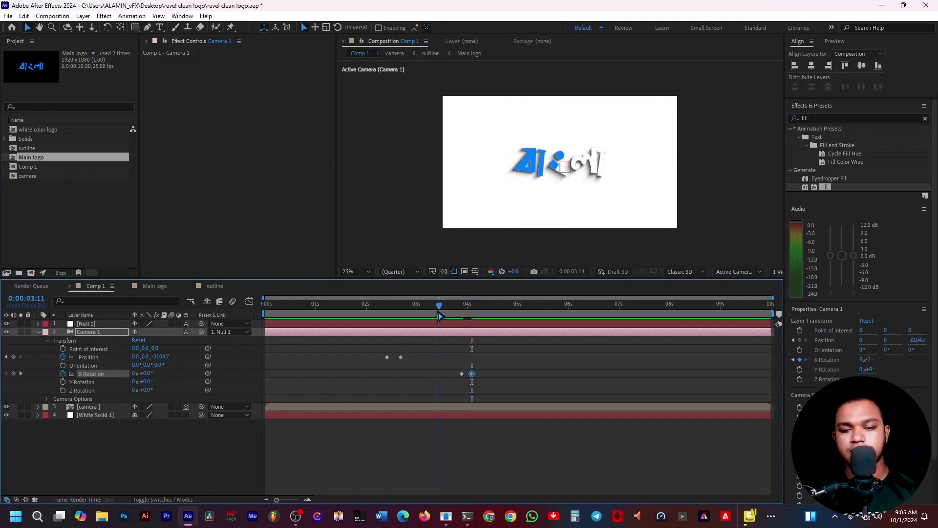
key(space)
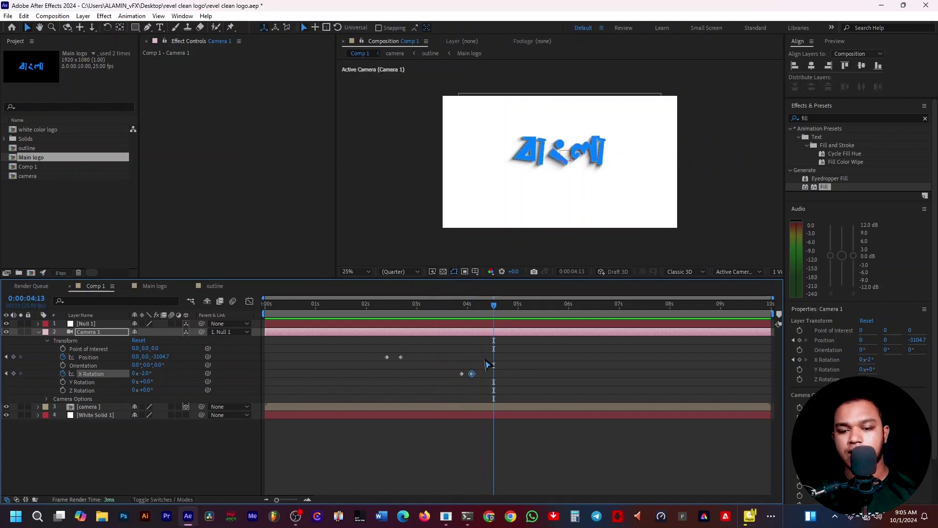
- Apply Easy Ease to all of Camera 1's Position and X Rotation keyframes and preview from 0:00:00:20
drag(486, 343, 386, 398)
key(F9)
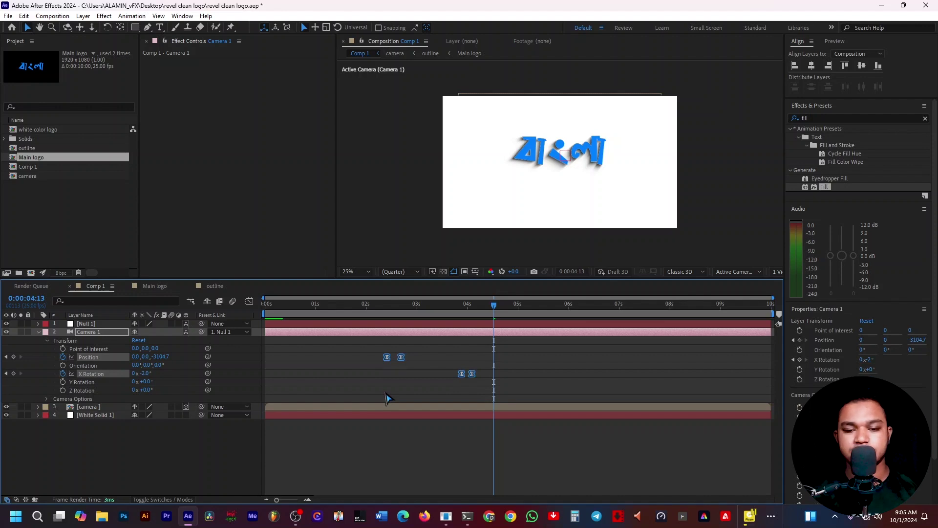
drag(447, 307, 309, 331)
key(space)
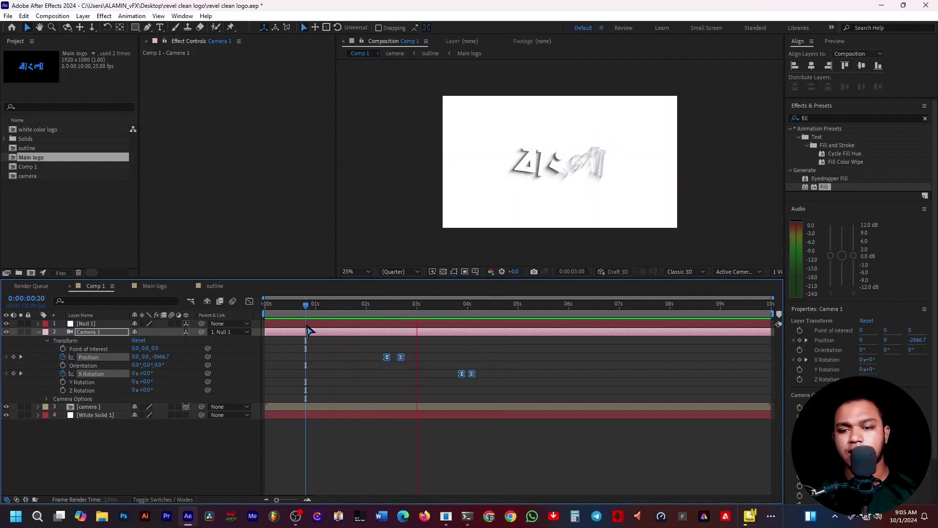
key(space)
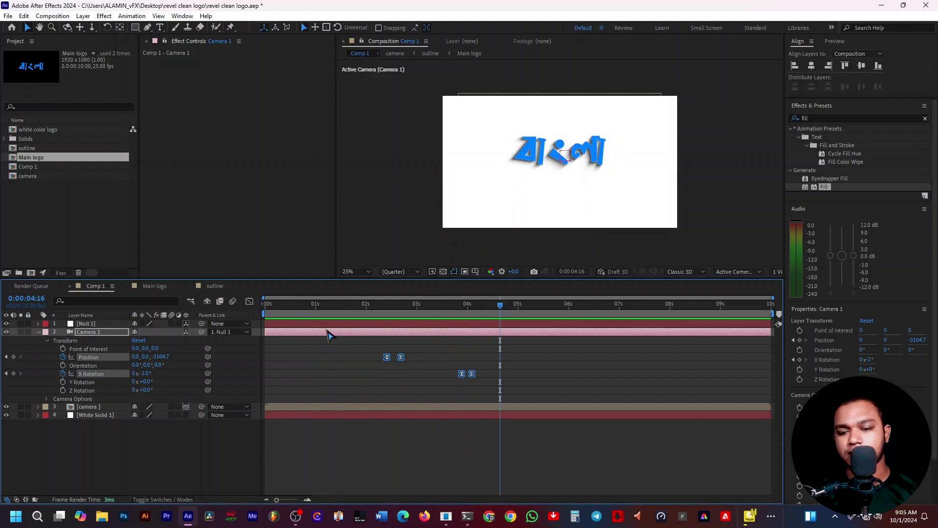
- At 0:00:04:07, add a text layer below the logo reading আমরা কাজে বিশ্বাসী in the Arhial Bangla font
drag(504, 315, 483, 318)
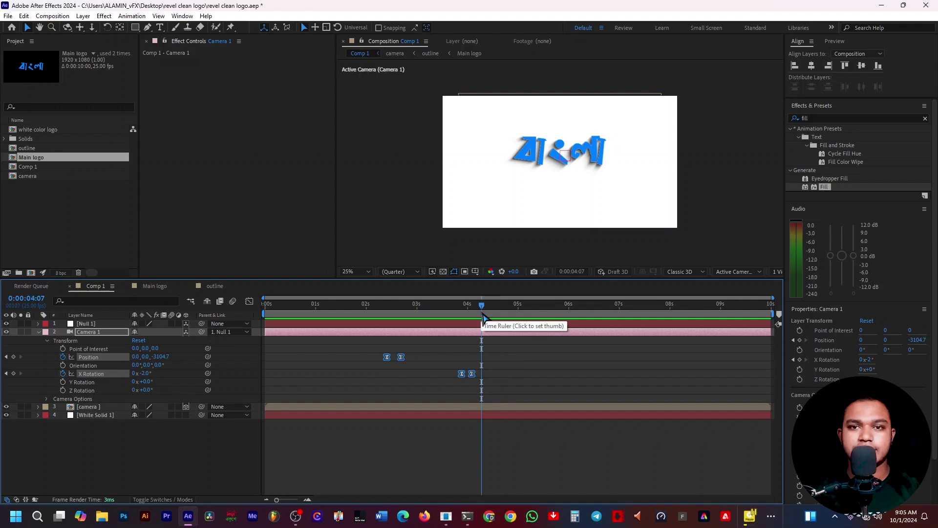
click(159, 28)
click(520, 202)
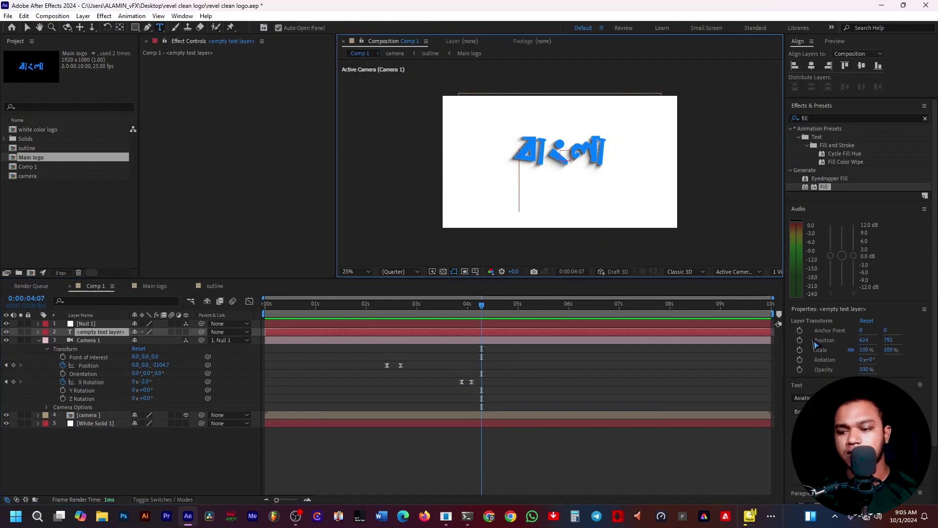
click(869, 397)
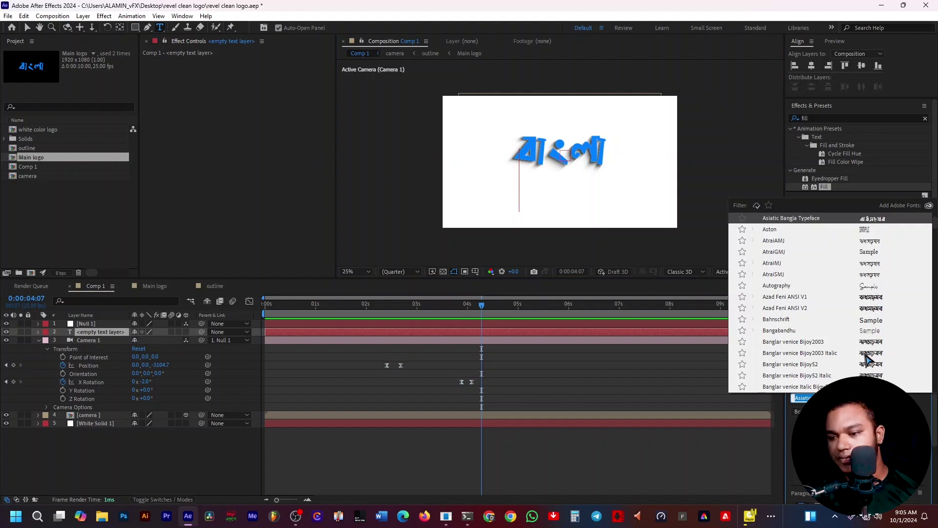
scroll(866, 359, up, 2)
click(852, 239)
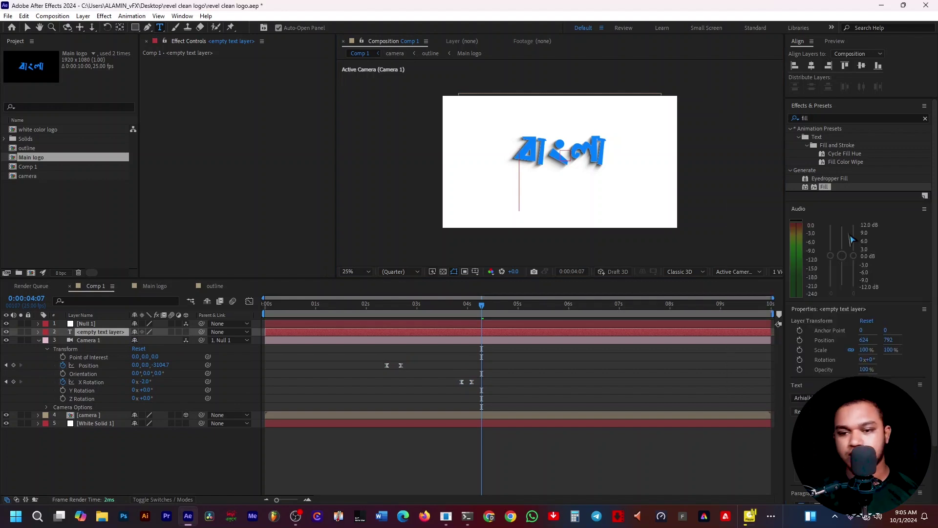
text(Avgv)
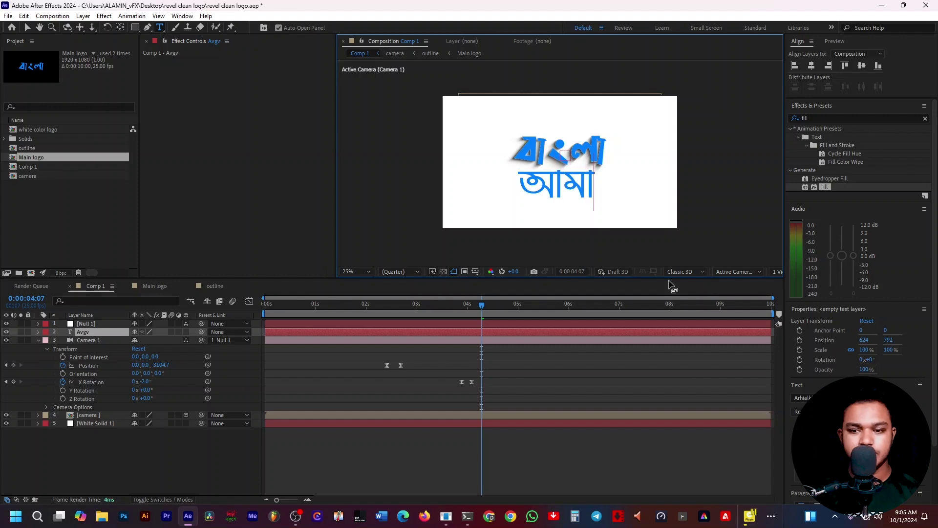
key(BackSpace)
text(iv)
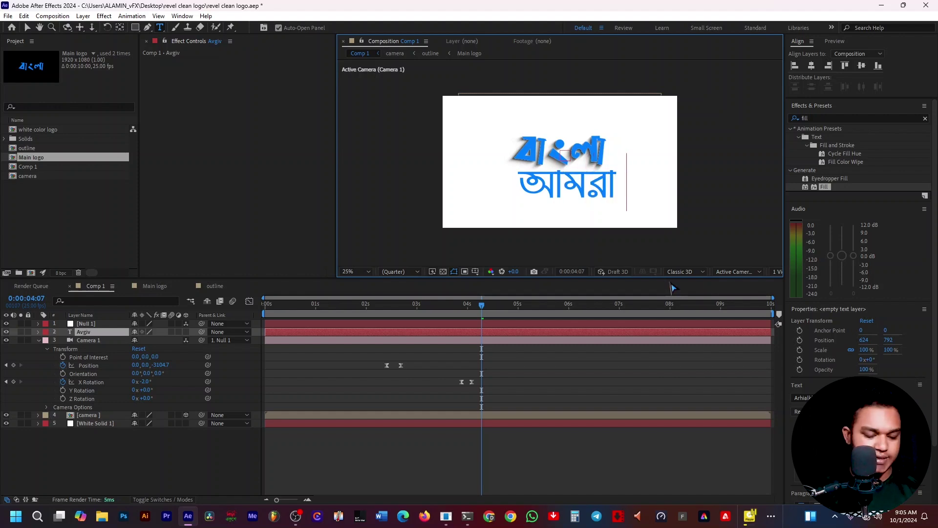
text( Kv‡R wek&)
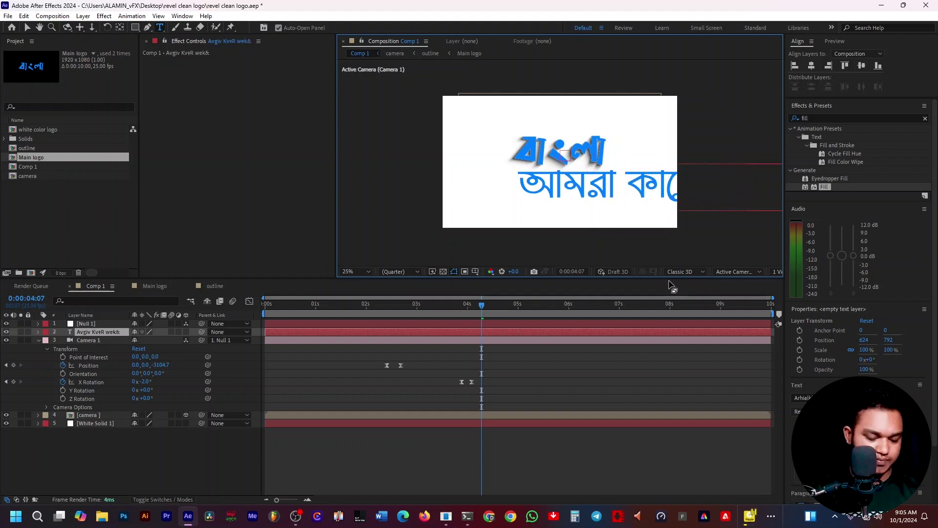
- Reduce the tagline's font size to about the logo's width and set its fill colour to near-black 020202
key(ctrl+a)
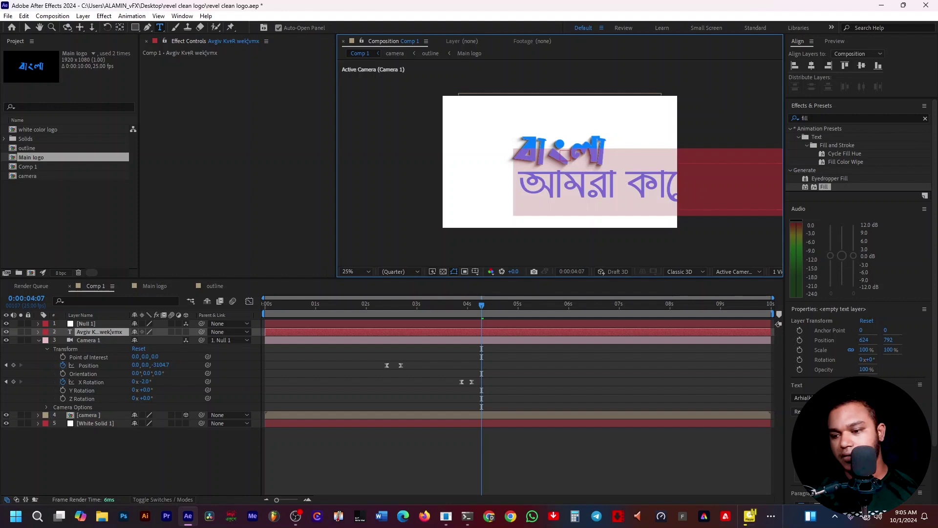
drag(813, 426, 674, 427)
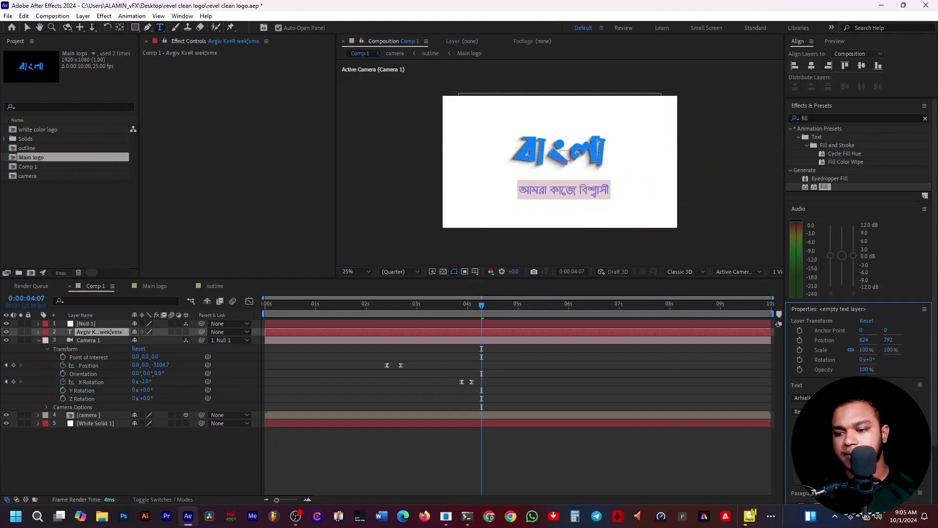
click(806, 440)
drag(374, 262, 335, 318)
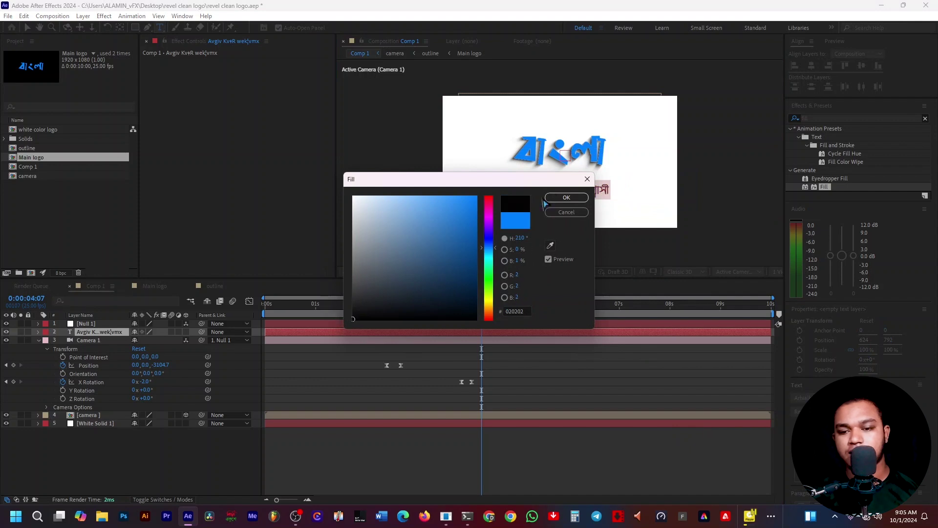
click(561, 197)
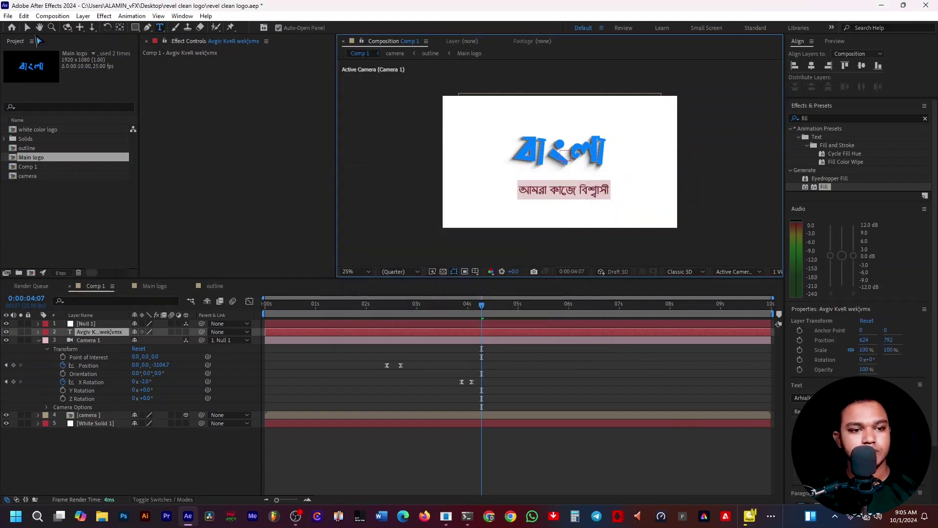
- Shrink the tagline slightly further and centre it closely beneath the logo at about 666, 682
click(27, 28)
key(period)
drag(598, 219, 588, 197)
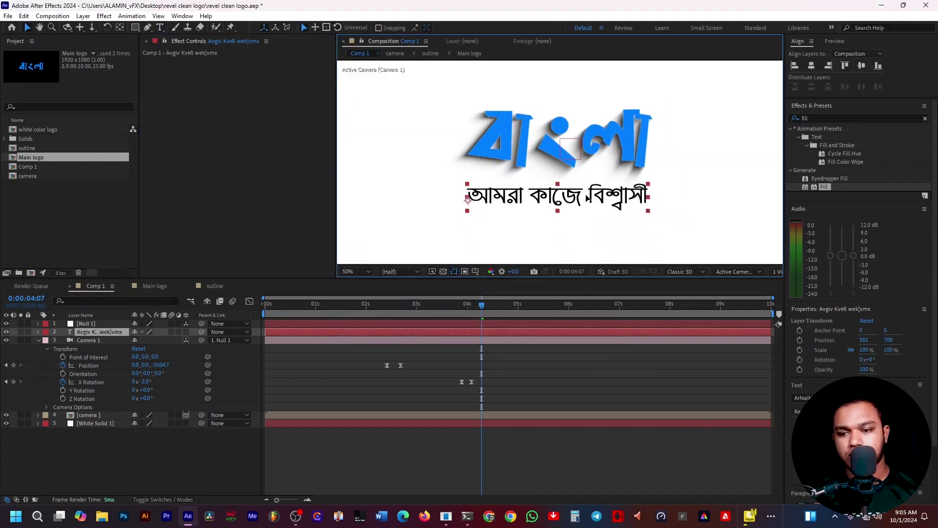
key(Up)
key(Up)
key(Up)
key(Up)
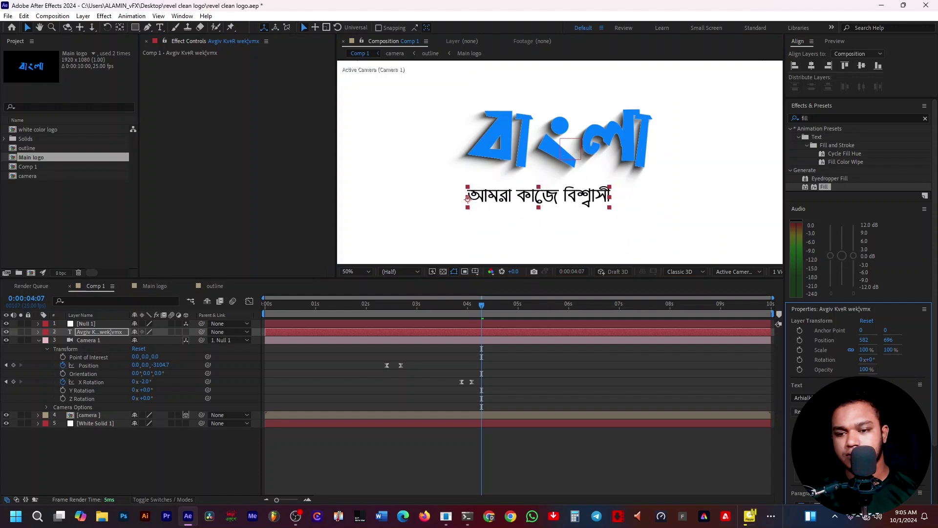
drag(552, 215, 577, 196)
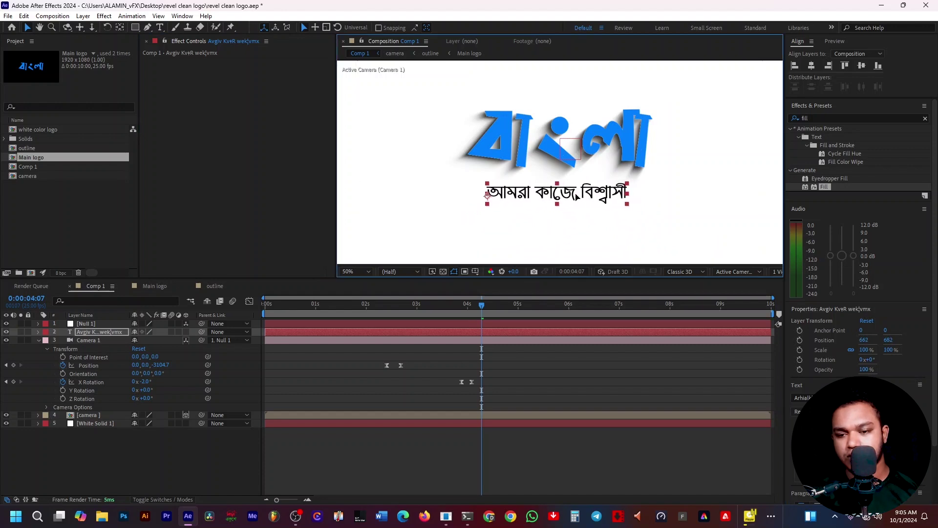
click(652, 210)
key(comma)
key(ctrl+shift+a)
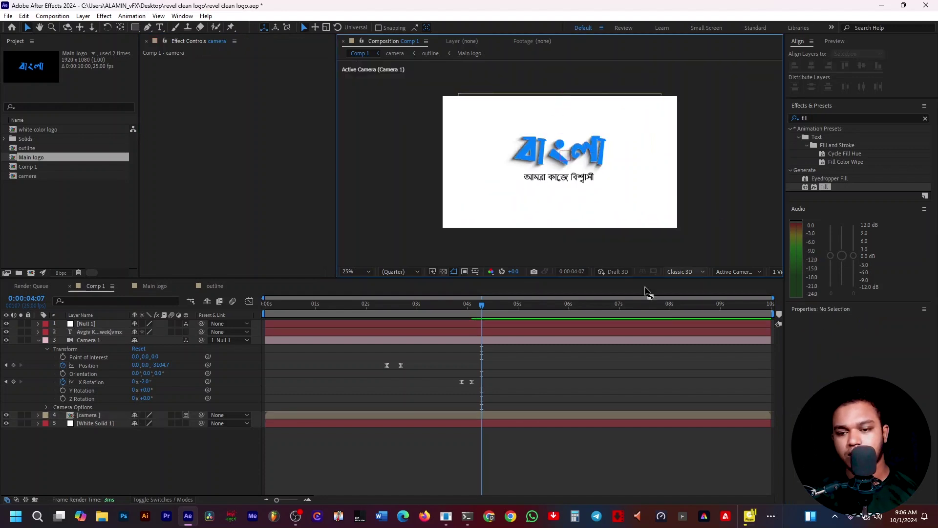
click(491, 340)
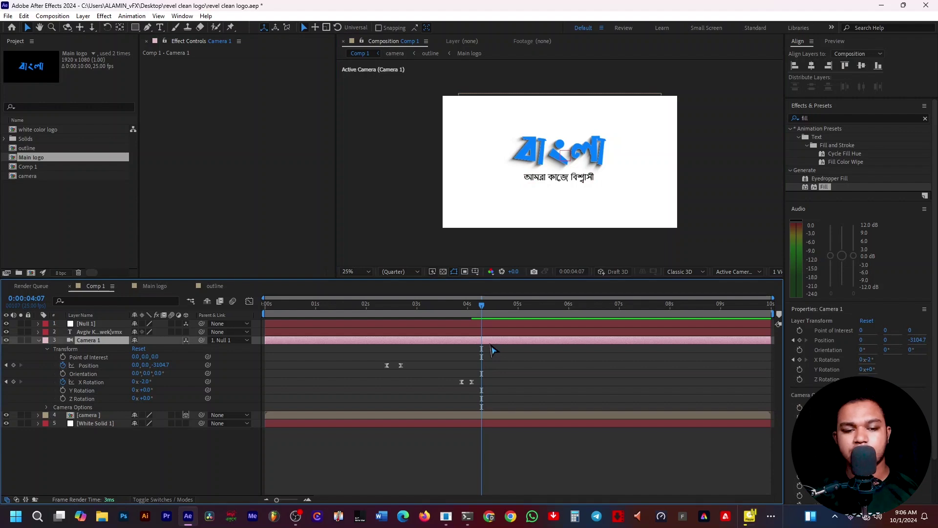
drag(410, 342, 549, 344)
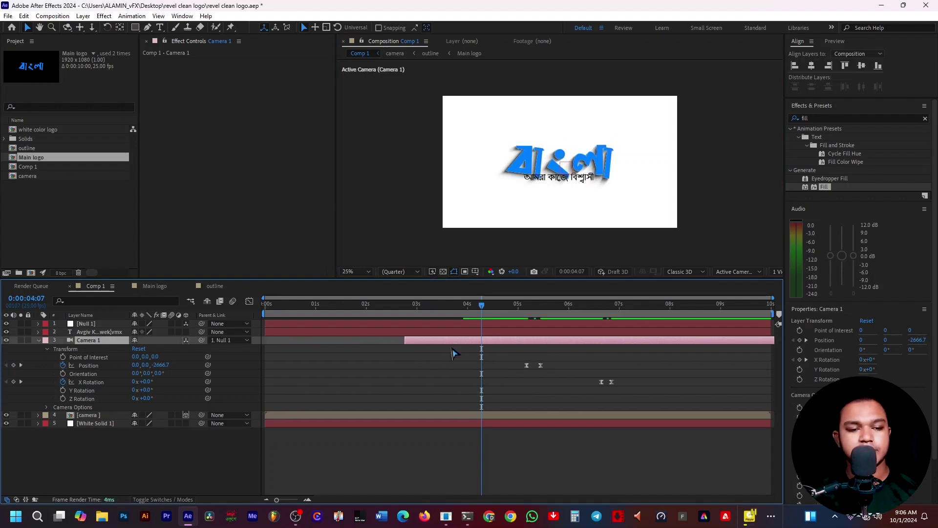
key(ctrl+z)
- Shift the tagline text layer to start just after the 4-second mark and apply the Typewriter preset to it at 0:00:04:07
click(116, 331)
drag(437, 333, 643, 339)
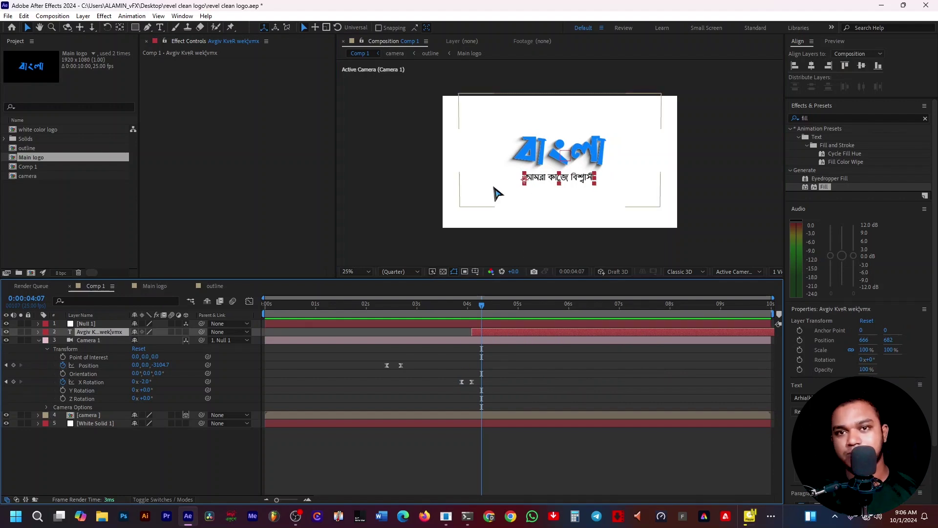
key(ctrl+space)
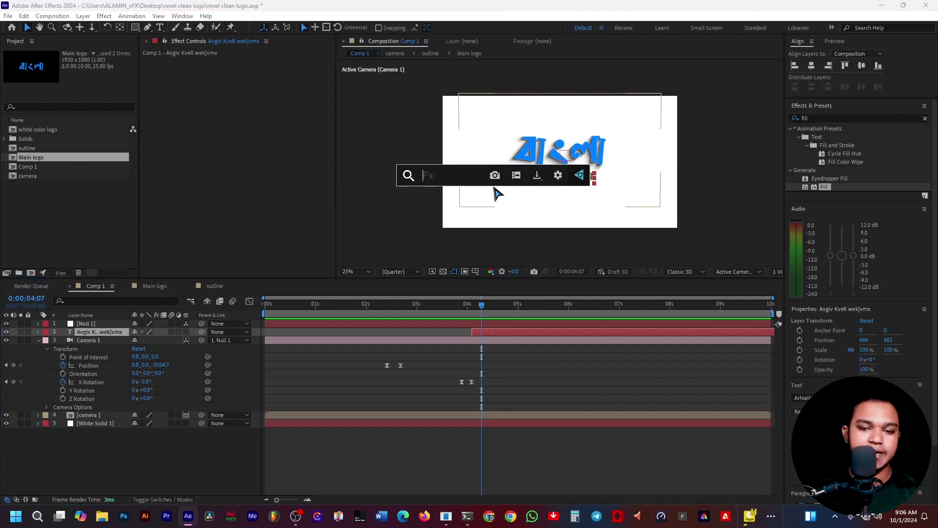
text(UPU)
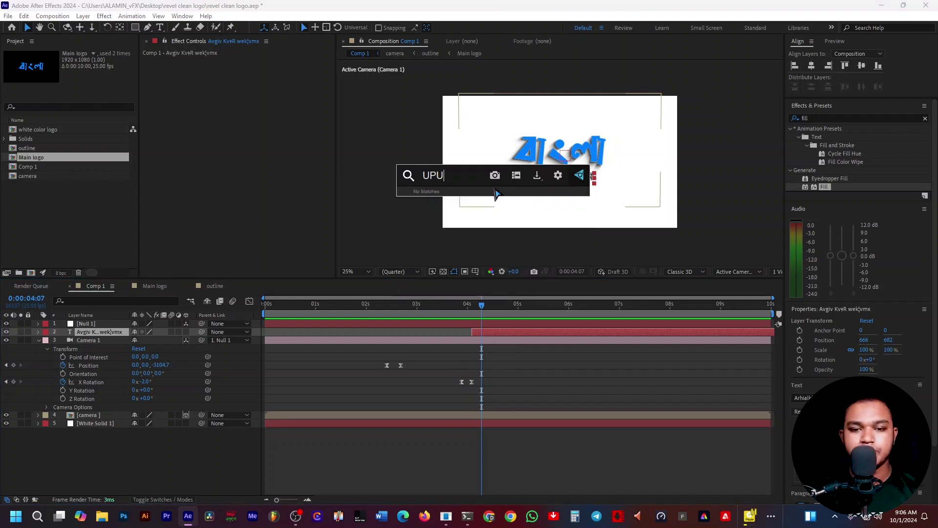
key(BackSpace)
key(BackSpace)
key(BackSpace)
text(UP)
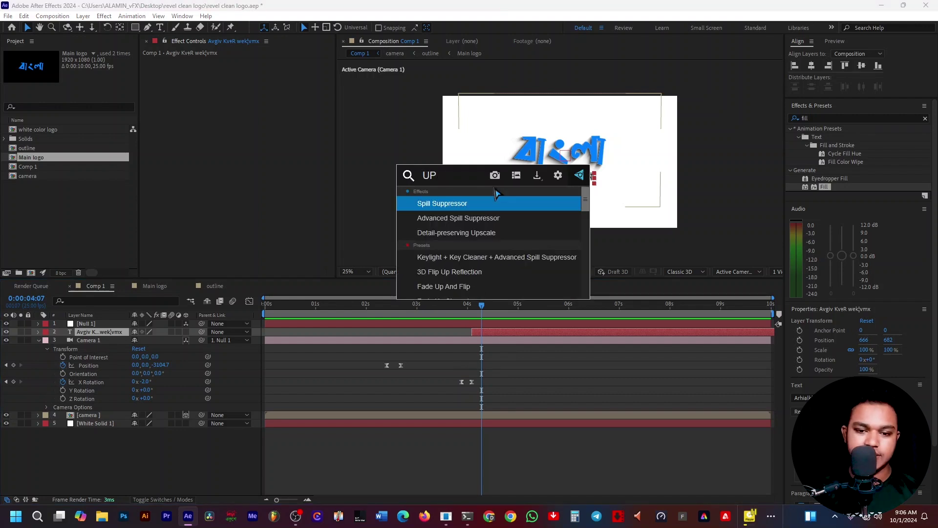
key(BackSpace)
key(BackSpace)
text(ty)
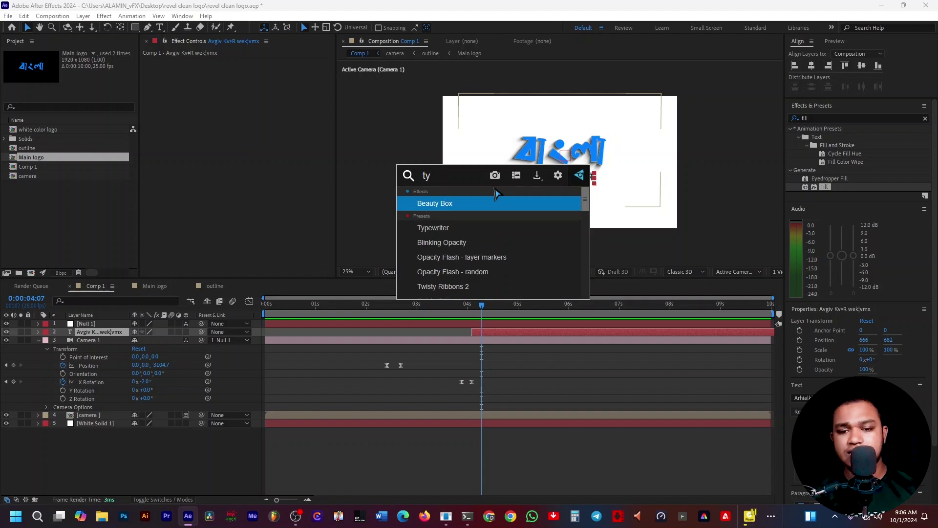
click(473, 229)
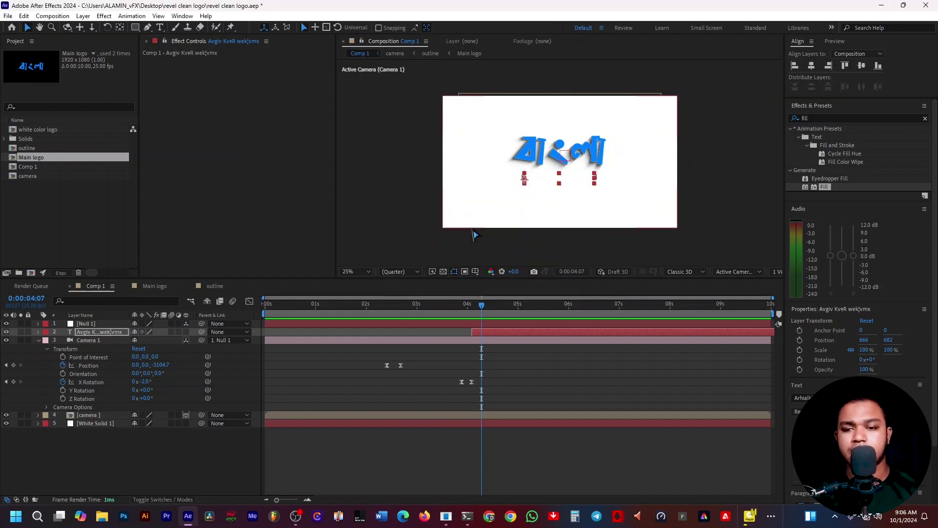
- Move the tagline's last Range Selector Start keyframe to about 0:00:05:05 and apply Easy Ease to both Start keyframes
drag(488, 311, 552, 312)
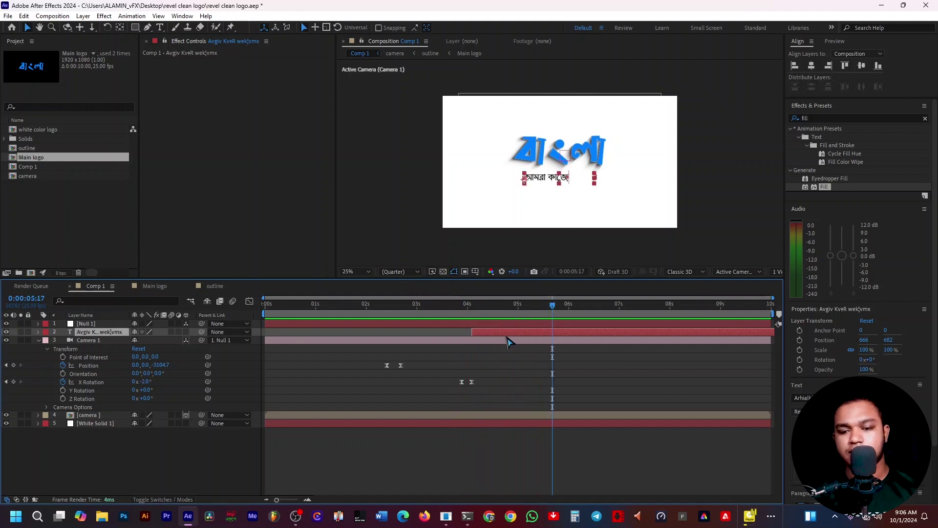
key(u)
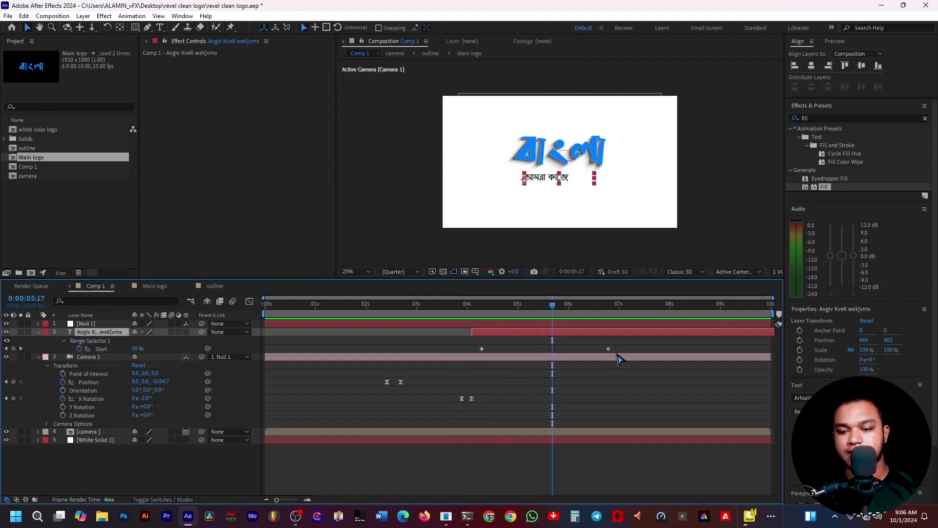
drag(609, 349, 528, 349)
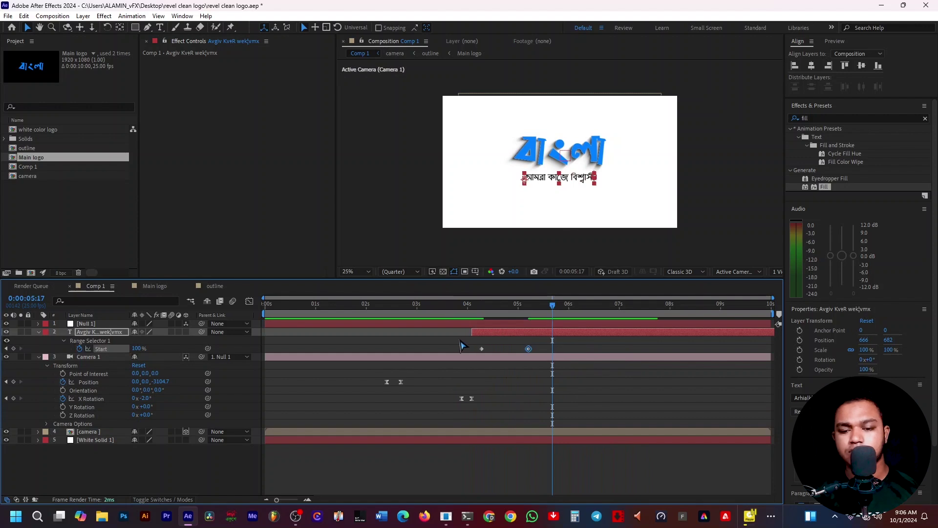
drag(464, 338, 532, 358)
key(F9)
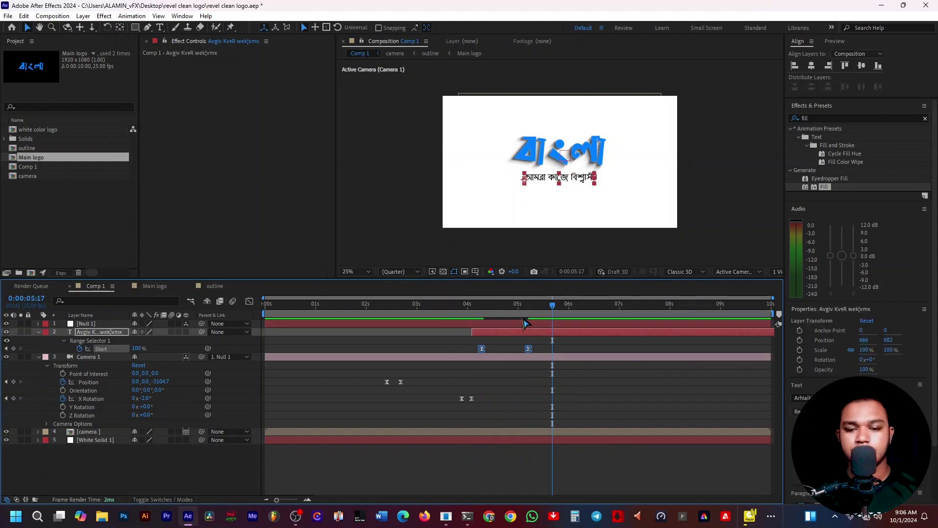
- Preview the tagline reveal from 0:00:03:00 and deselect the text layer
drag(518, 310, 420, 318)
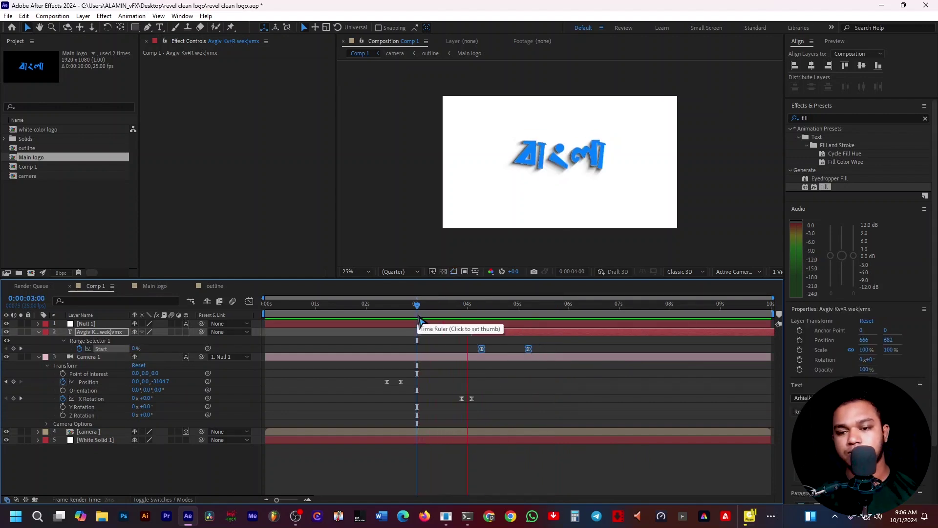
key(space)
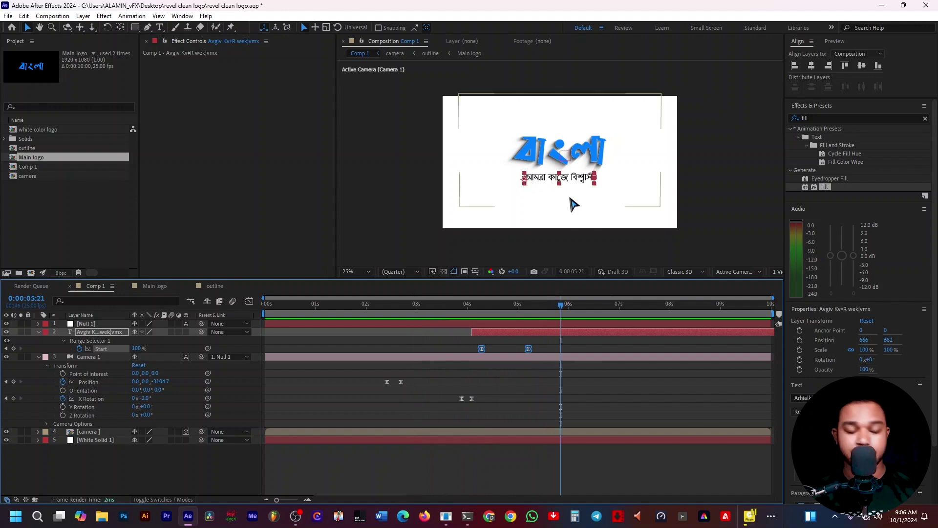
click(703, 210)
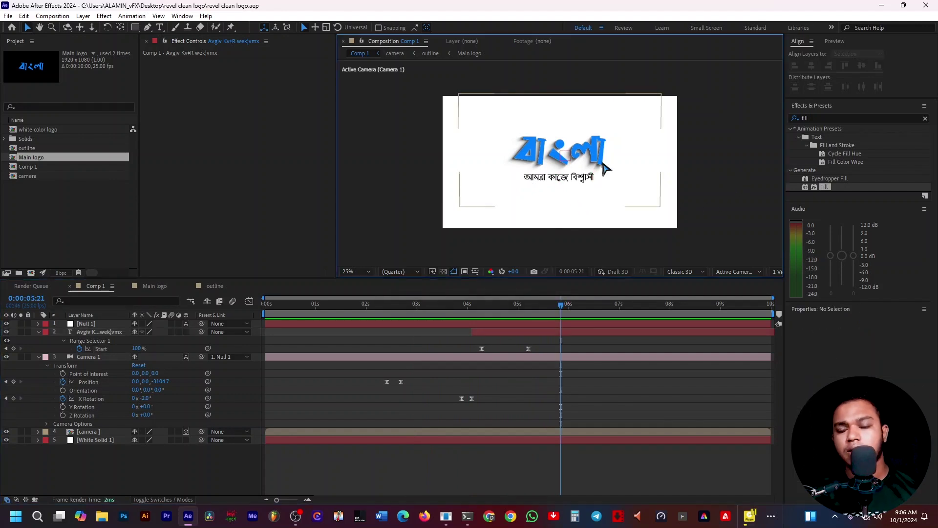
- Switch to PotPlayer, review the tagline and squiggle-line animation in logo bangla.mp4, and return to After Effects
click(751, 517)
click(586, 479)
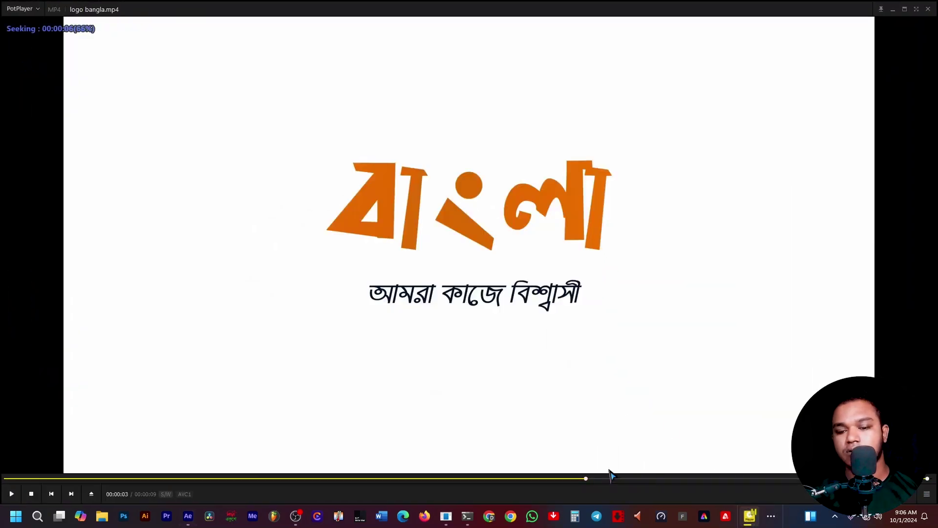
click(492, 480)
key(space)
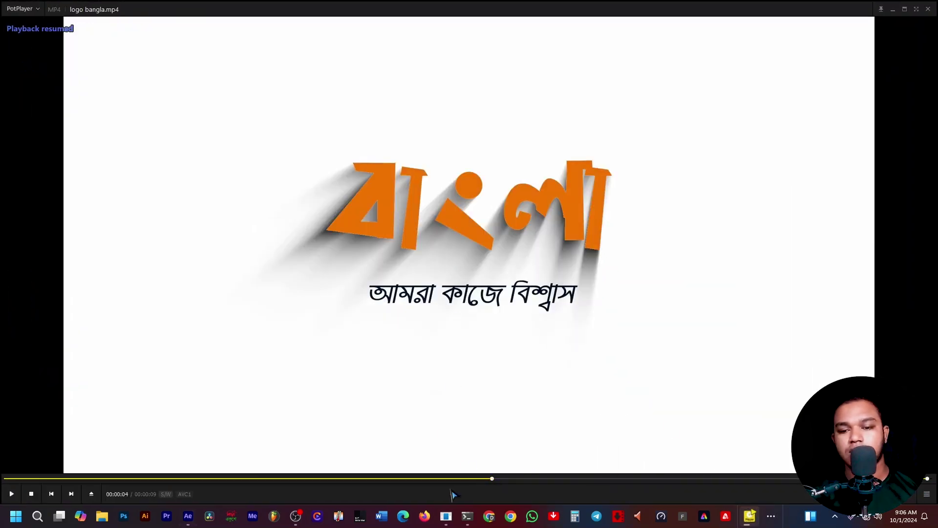
click(416, 479)
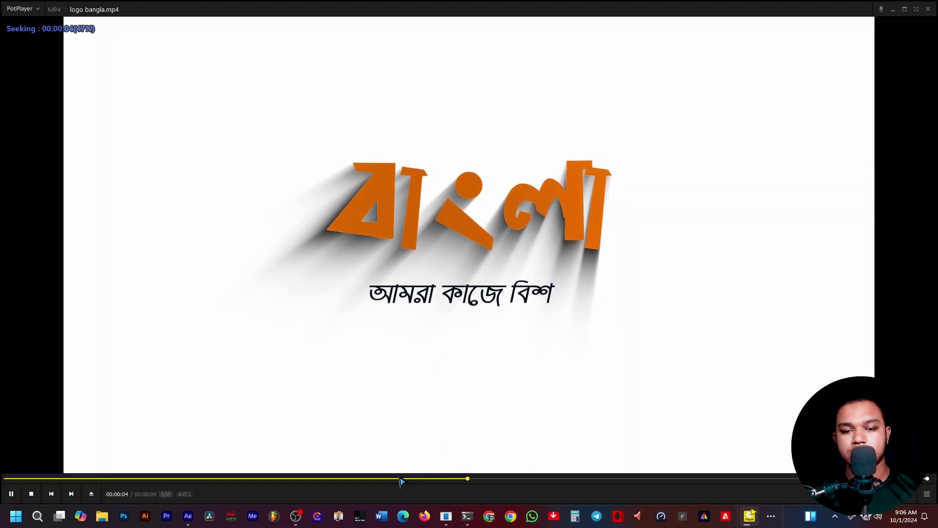
click(397, 480)
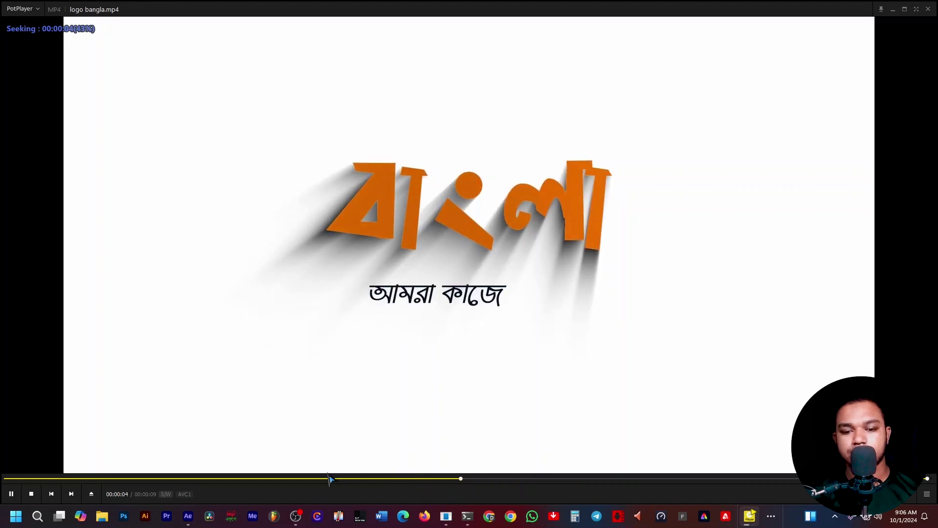
click(276, 479)
key(space)
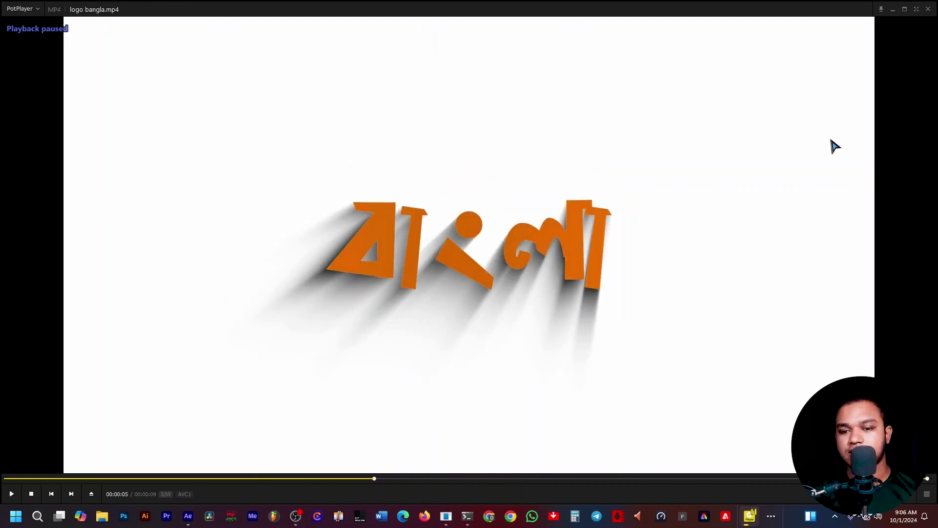
click(310, 479)
key(space)
key(space)
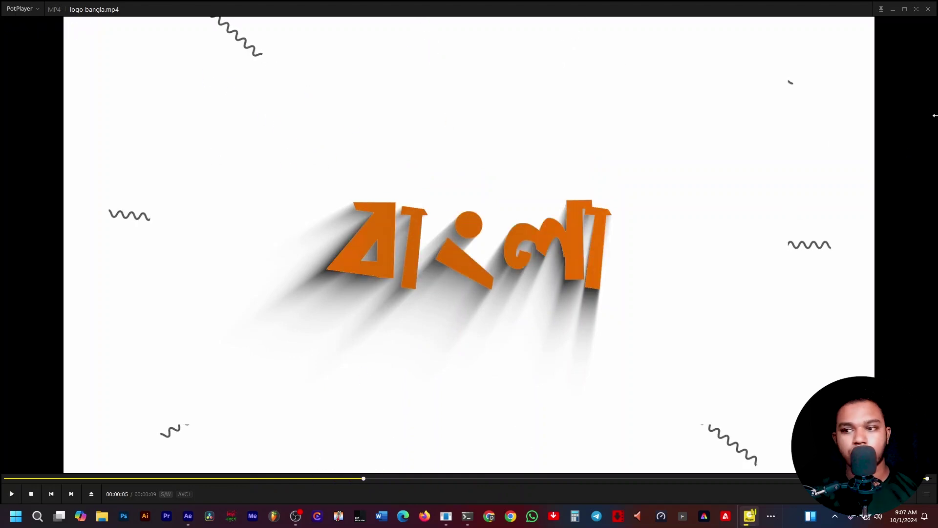
click(892, 10)
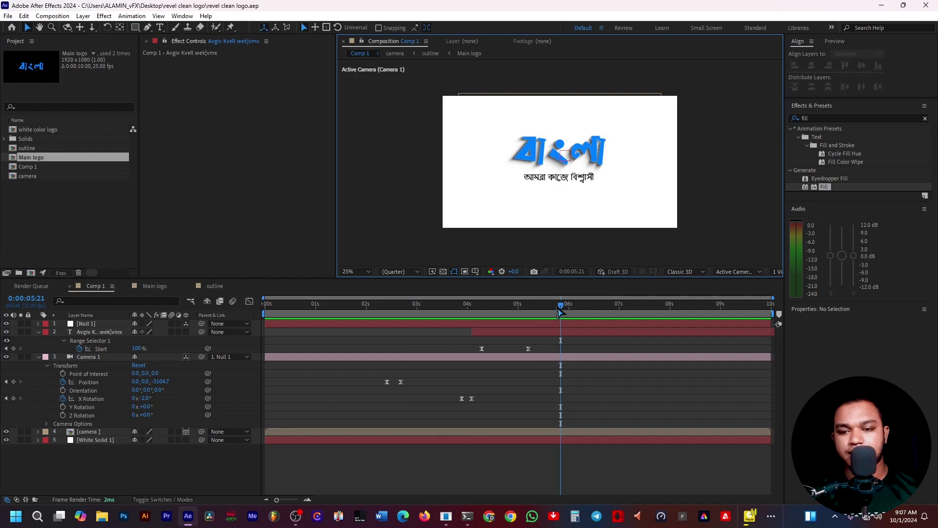
- At 0:00:03:05, draw a horizontal Pen line from the composition's centre to just past the logo's right edge, with stroke colour 585858
drag(560, 313, 426, 351)
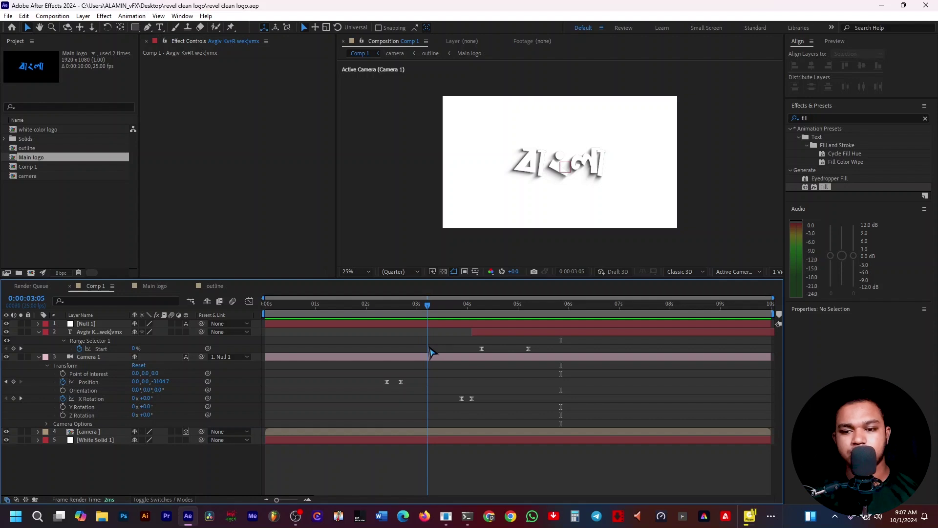
scroll(624, 195, up, 2)
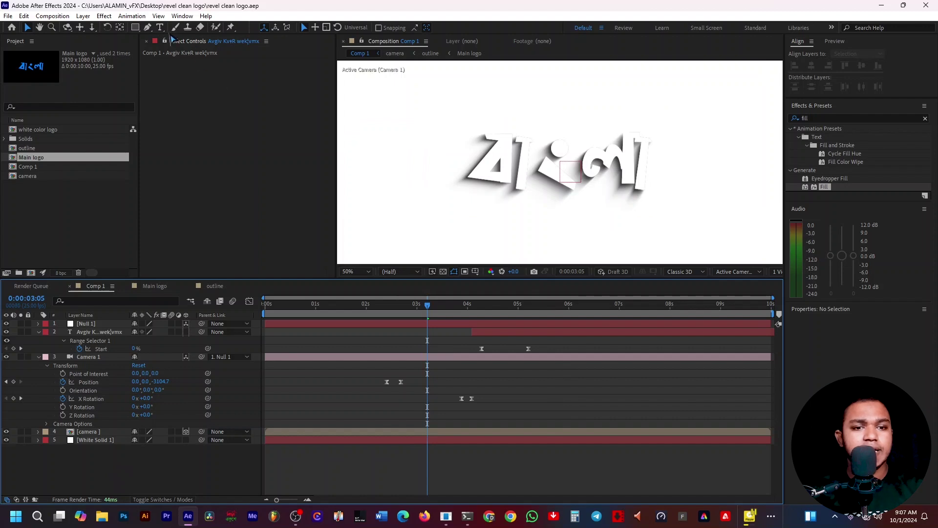
click(147, 28)
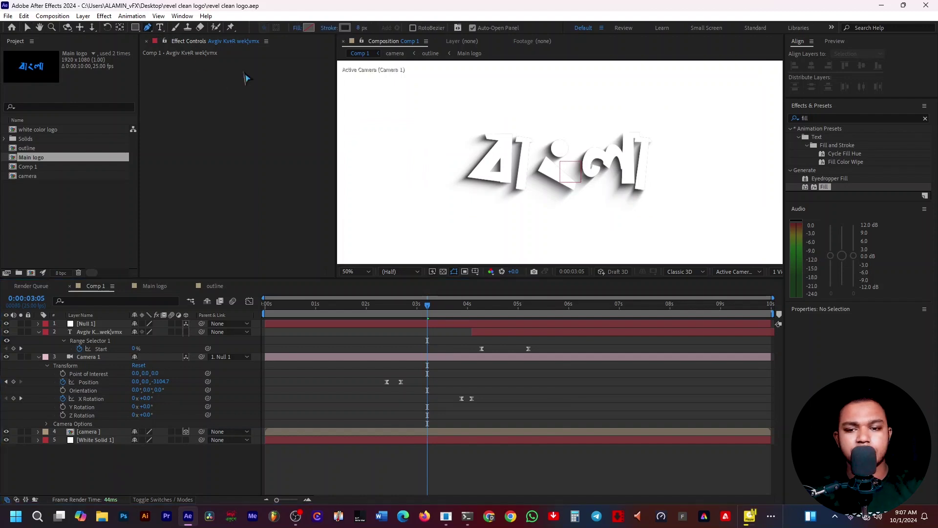
click(560, 161)
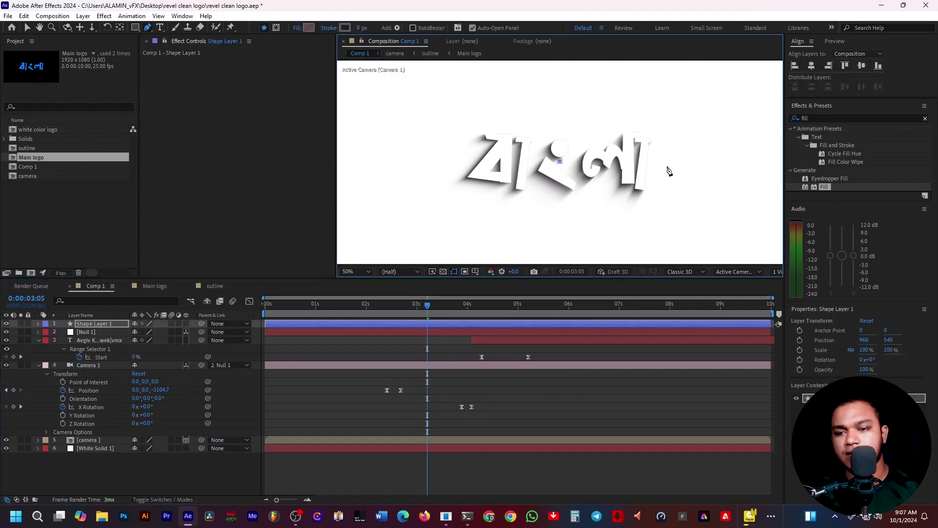
click(666, 162)
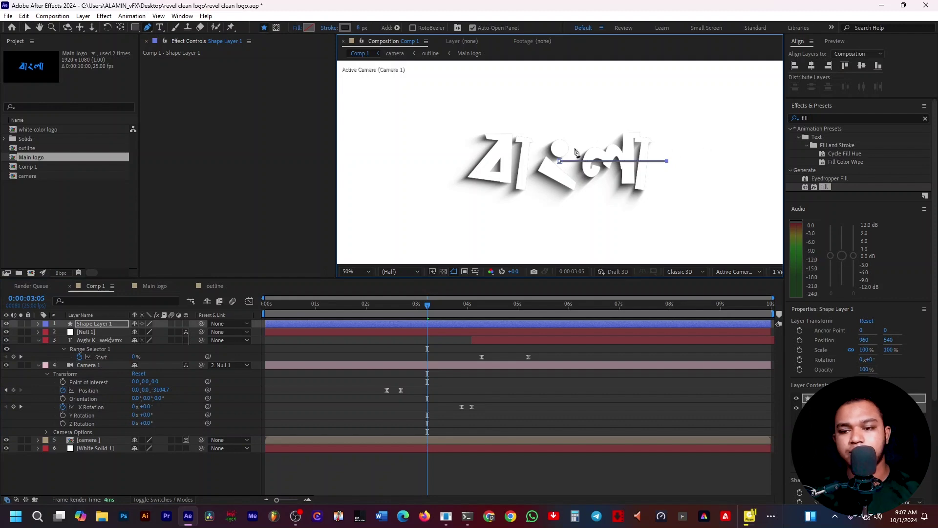
click(344, 27)
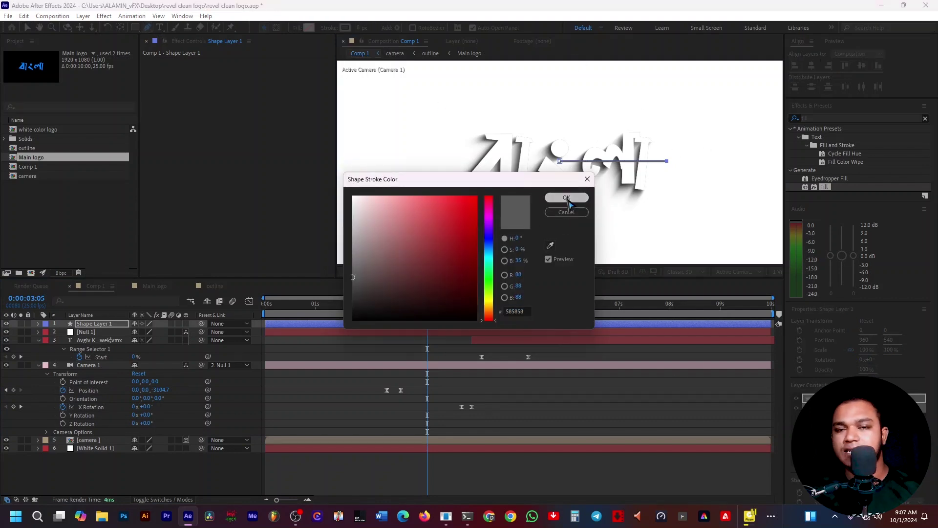
click(566, 197)
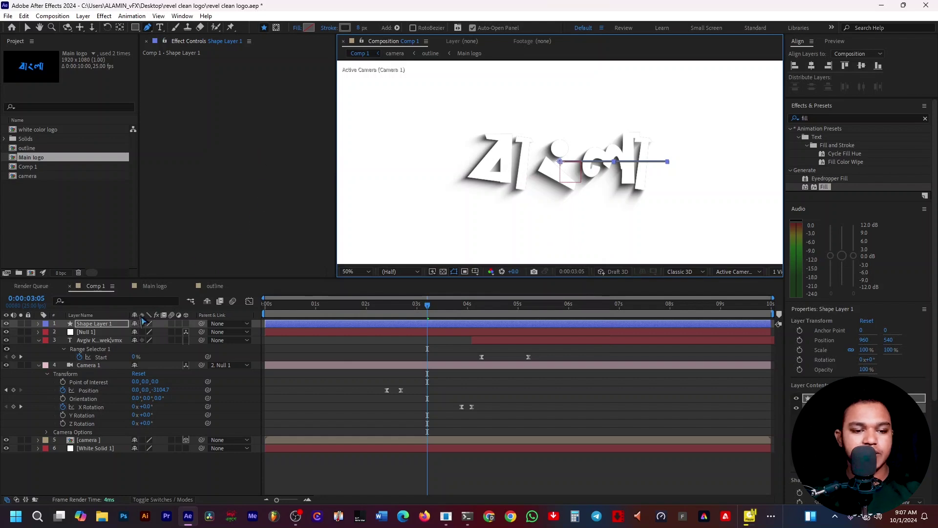
- Add a Zig Zag operator to the line's shape layer and expand its settings
click(39, 323)
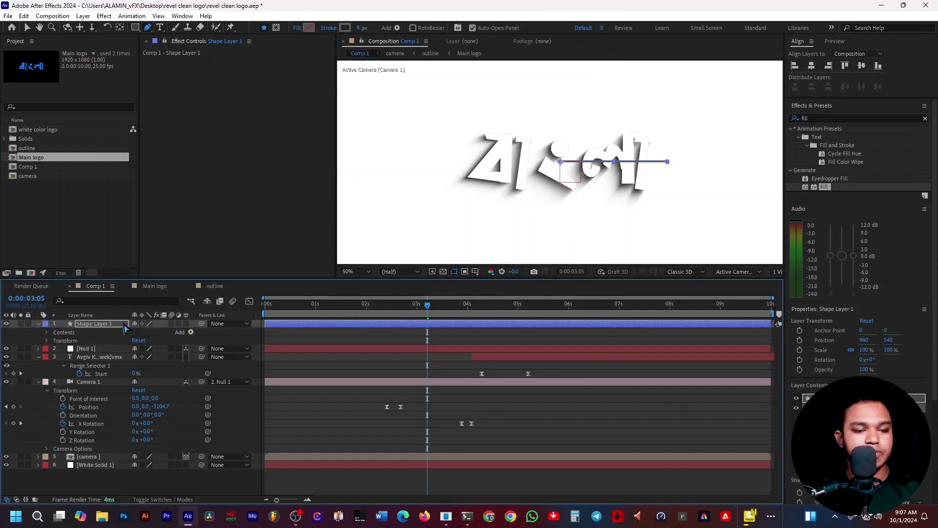
click(190, 332)
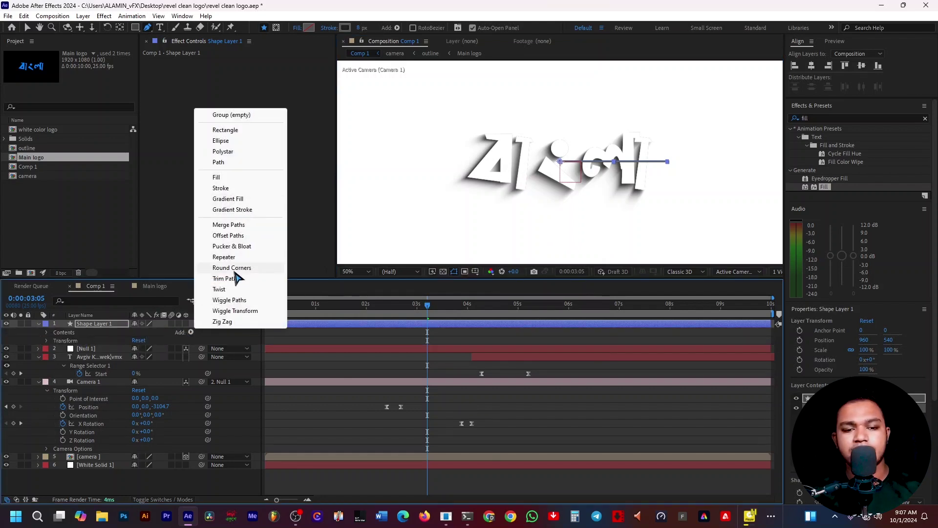
click(234, 321)
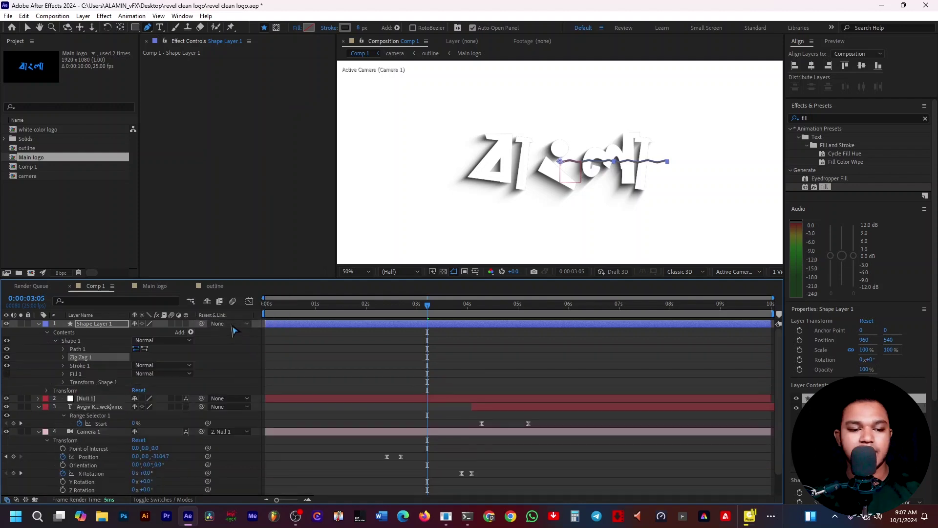
click(64, 359)
drag(254, 279, 253, 209)
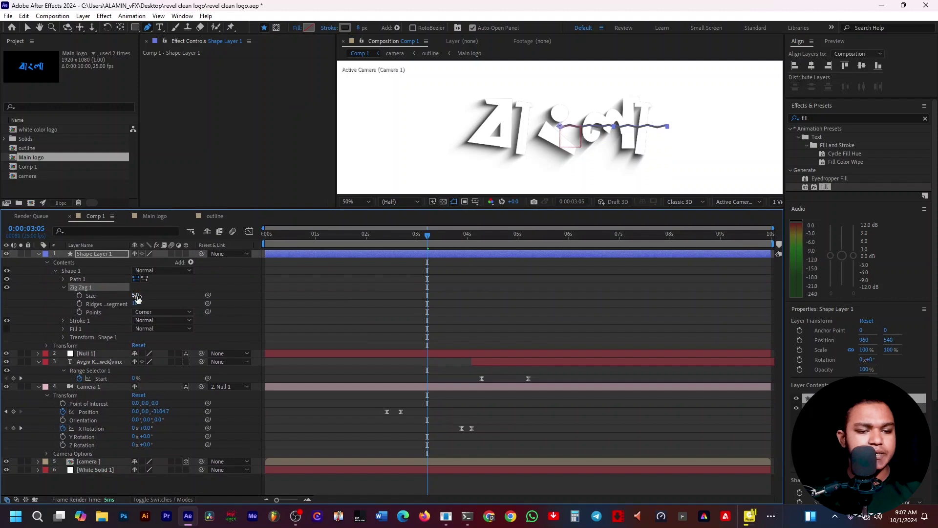
- Set the Zig Zag size to 9 and its points to Smooth
click(136, 294)
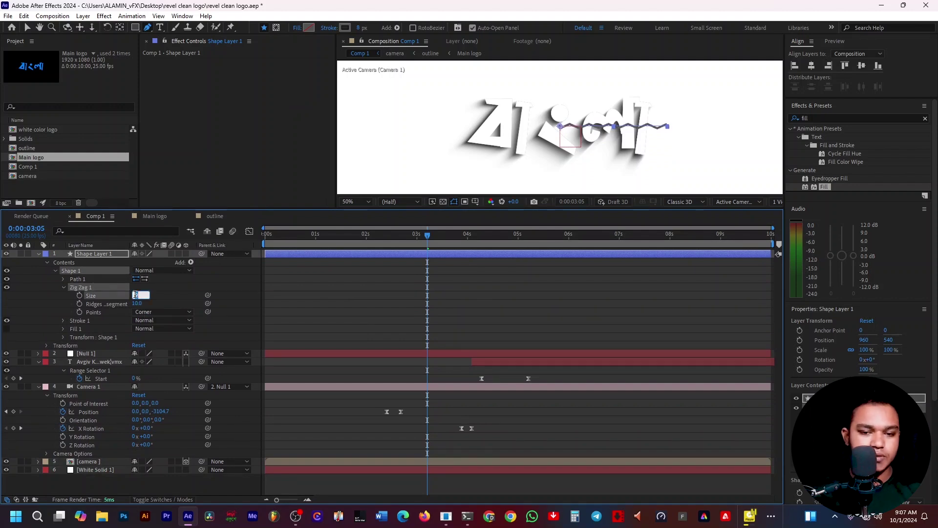
text(9)
key(Return)
click(156, 315)
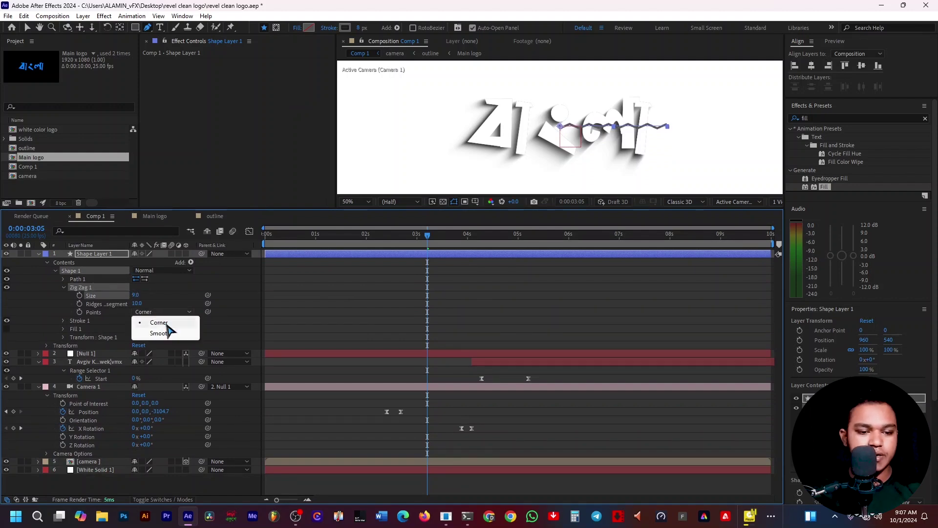
click(149, 328)
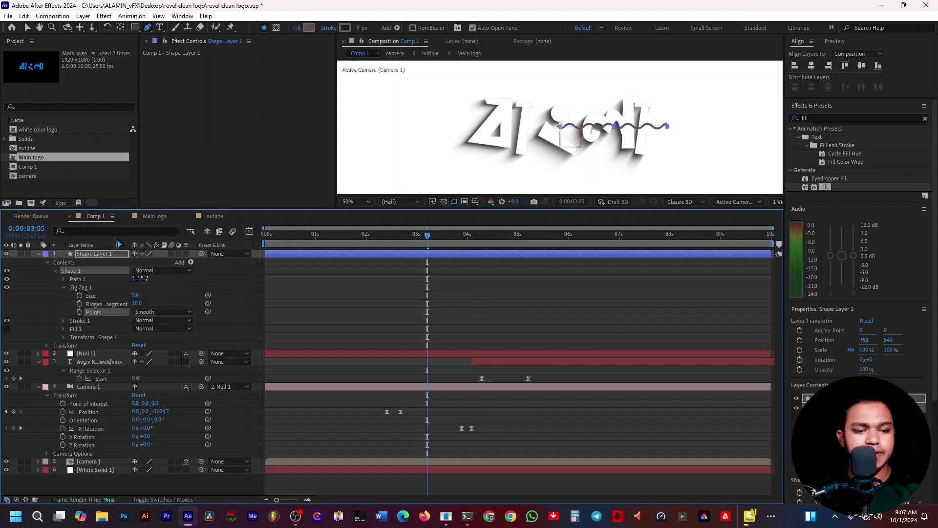
- Add a Repeater to the squiggle line's shape layer and set its copies to 11
click(191, 262)
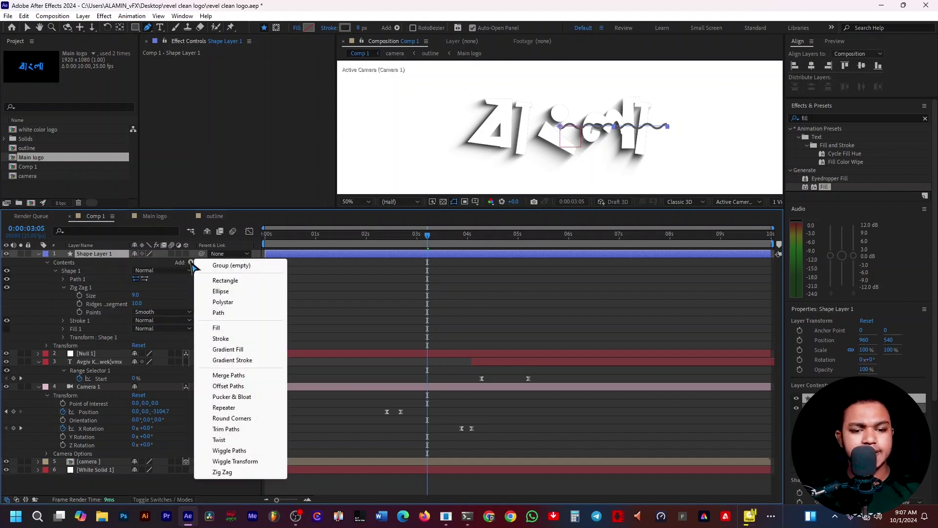
click(224, 407)
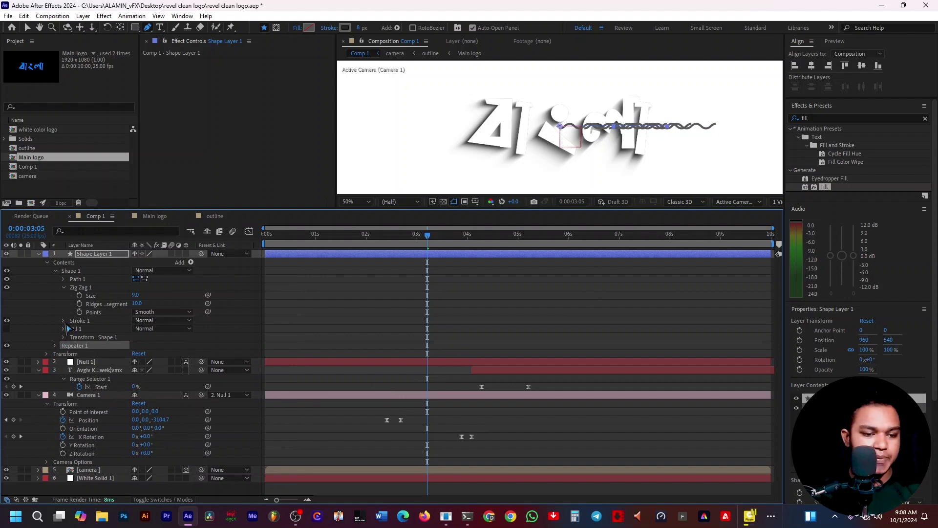
click(55, 345)
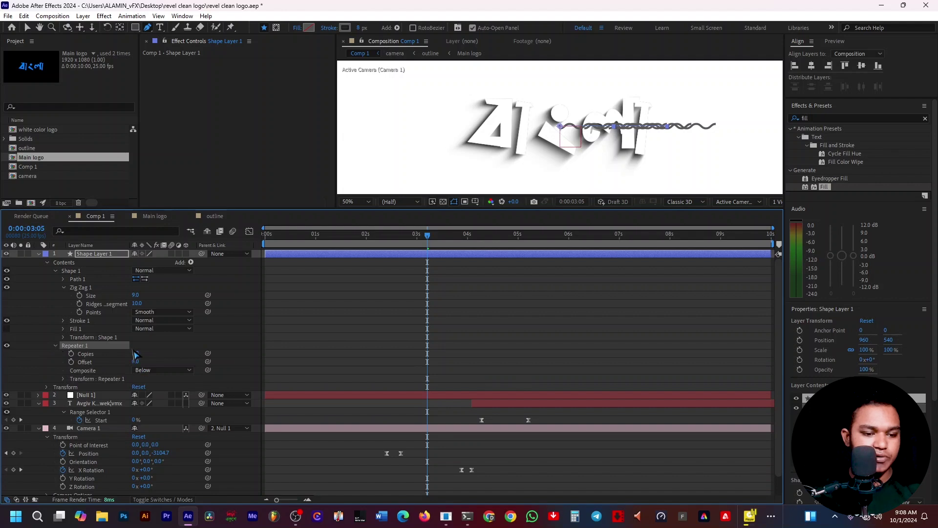
scroll(135, 353, down, 1)
click(138, 333)
text(10)
key(Return)
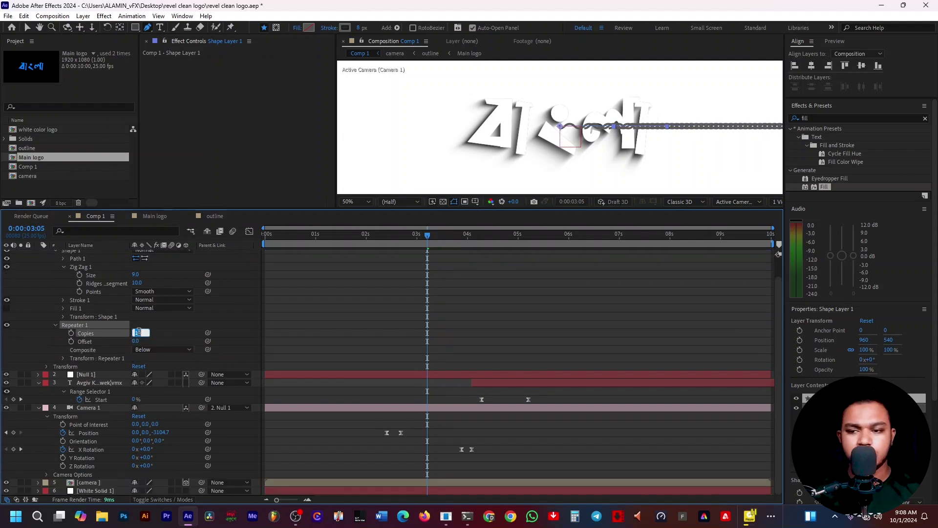
scroll(558, 170, down, 2)
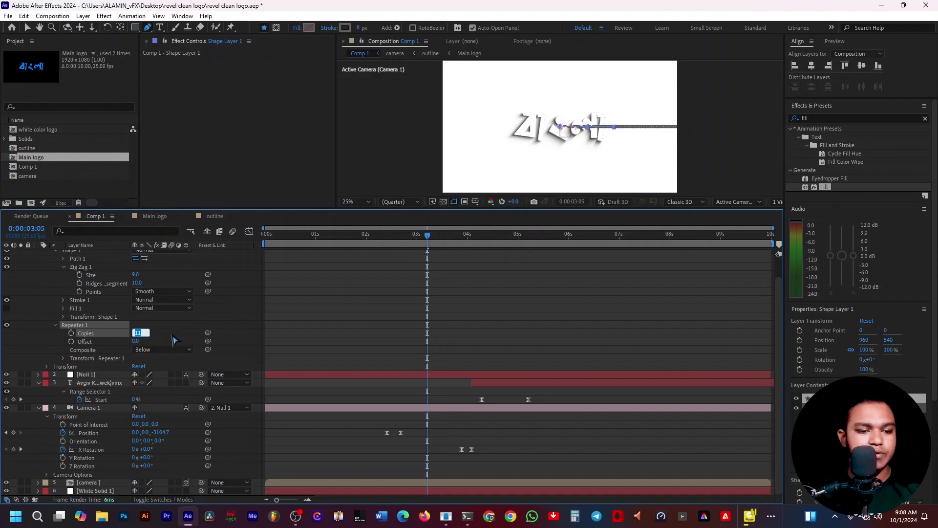
- Set the Repeater transform's X position to 0 and its rotation to 34° to fan the squiggles around the logo's centre
click(63, 358)
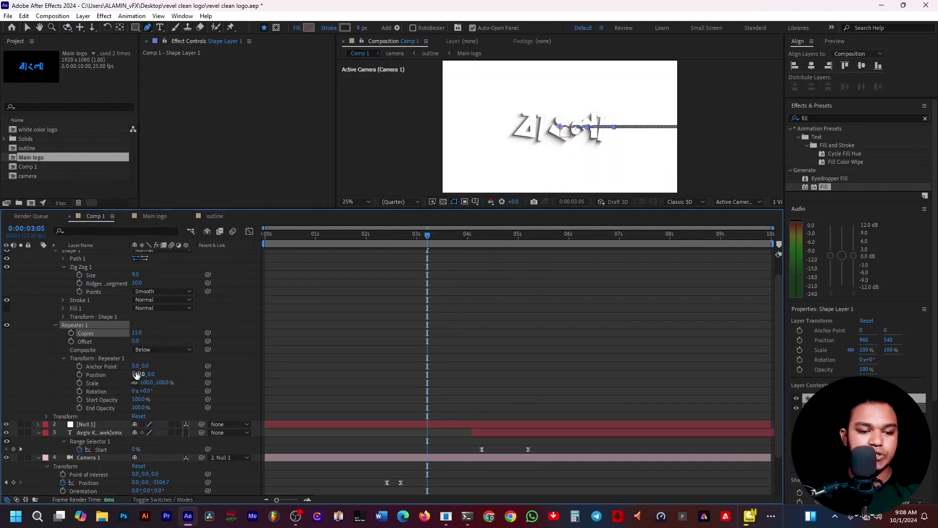
click(137, 374)
text(0)
key(Return)
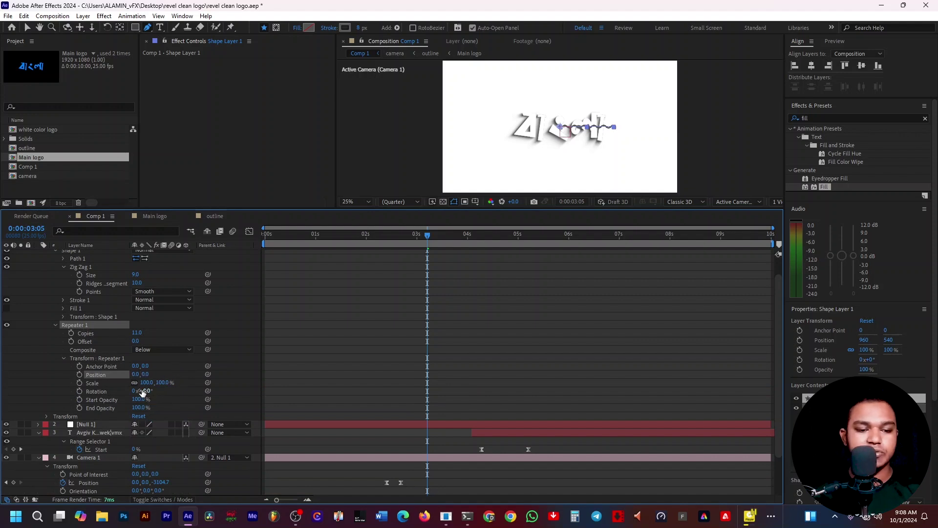
drag(143, 390, 161, 390)
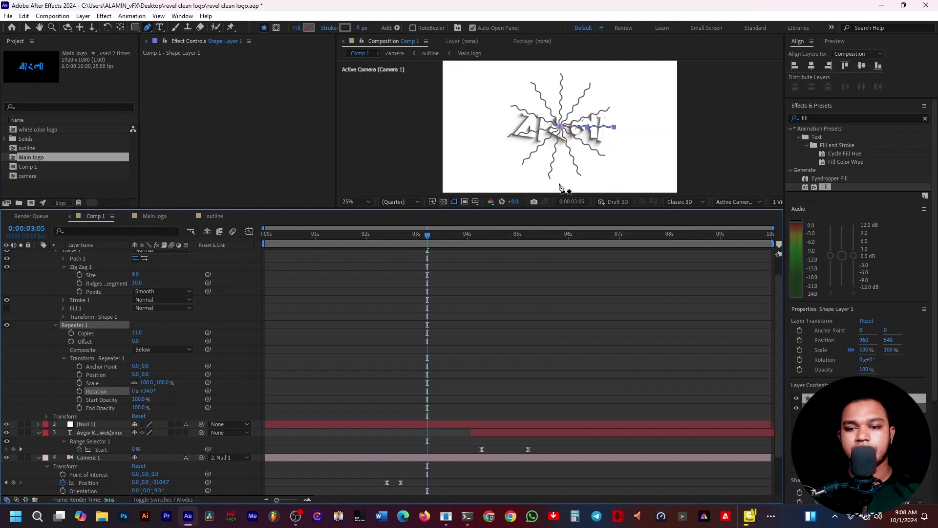
scroll(116, 329, up, 1)
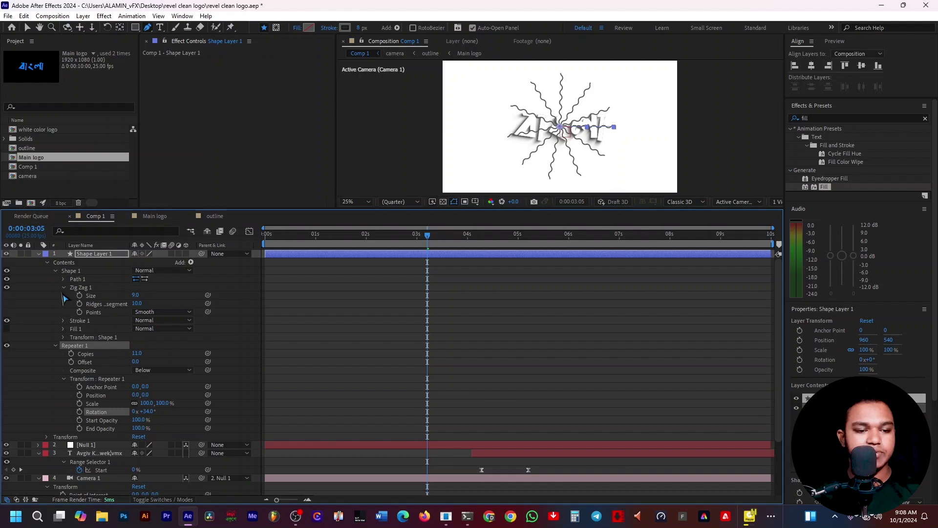
- Keyframe the Shape 1 transform Position from 0, 0 at 0:00:03:05 to 1204, 0 at 0:00:03:24
click(63, 338)
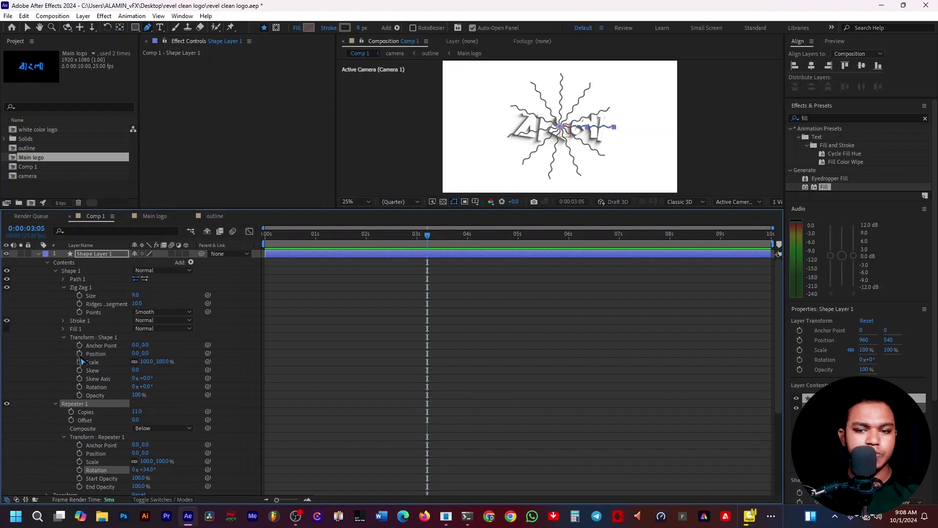
click(79, 353)
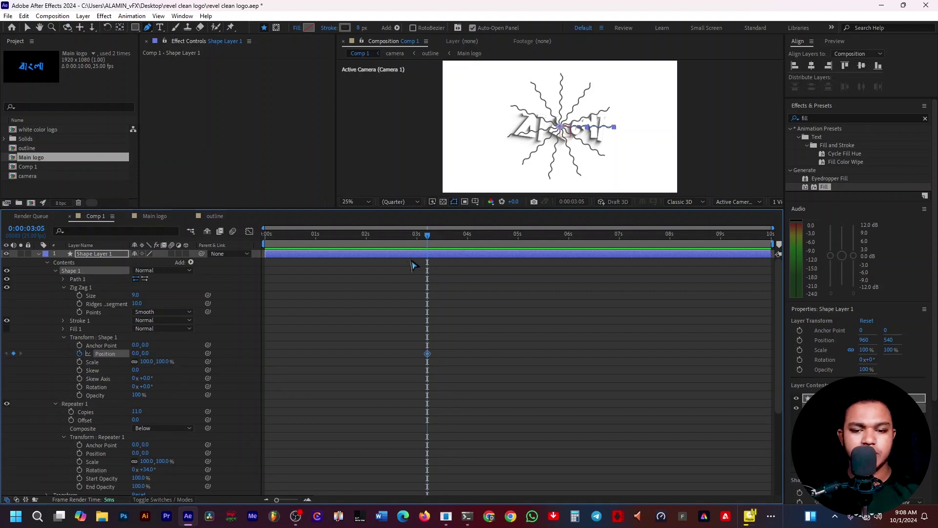
drag(426, 242, 466, 245)
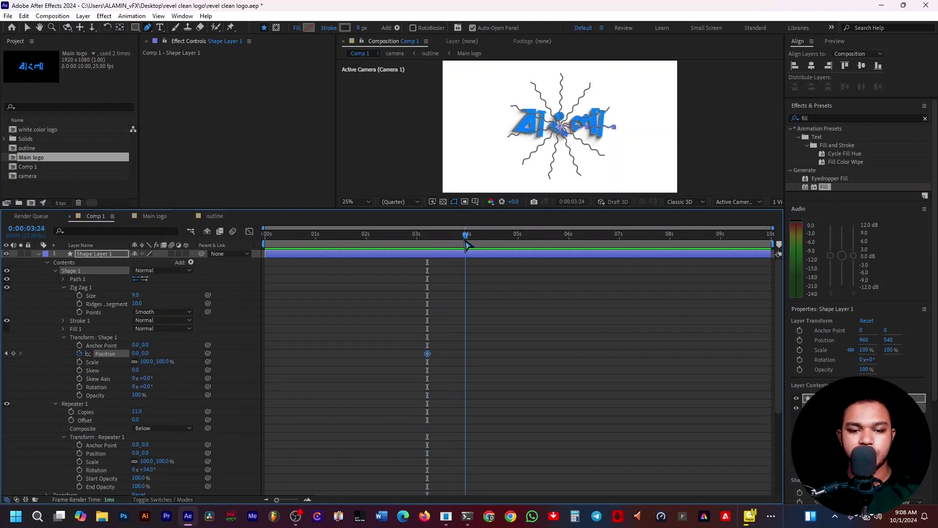
drag(135, 353, 726, 353)
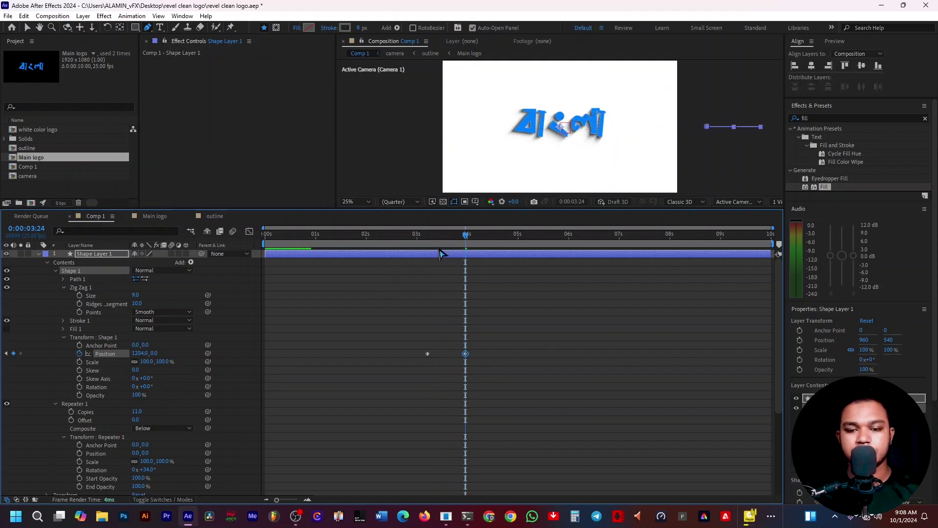
- Apply Easy Ease to both squiggle Position keyframes and preview the animation from the start of the composition
drag(503, 315, 392, 398)
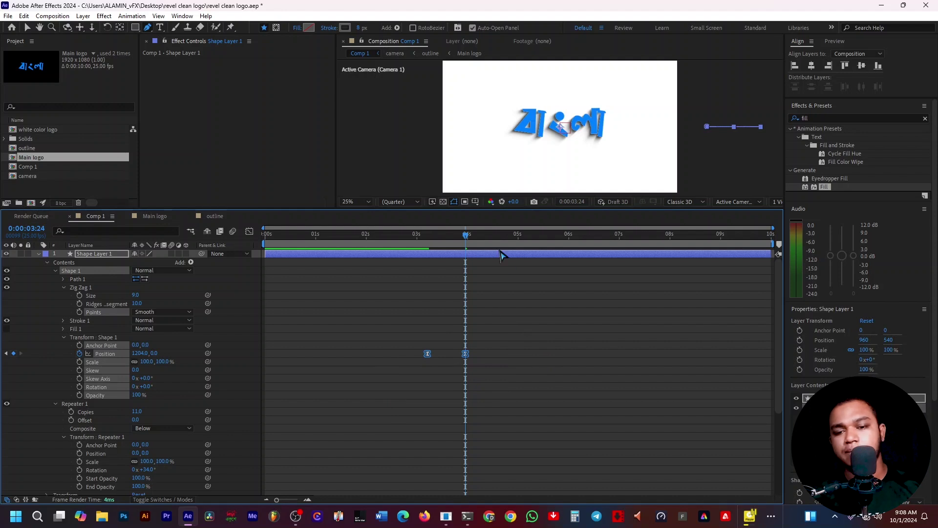
drag(470, 238, 220, 278)
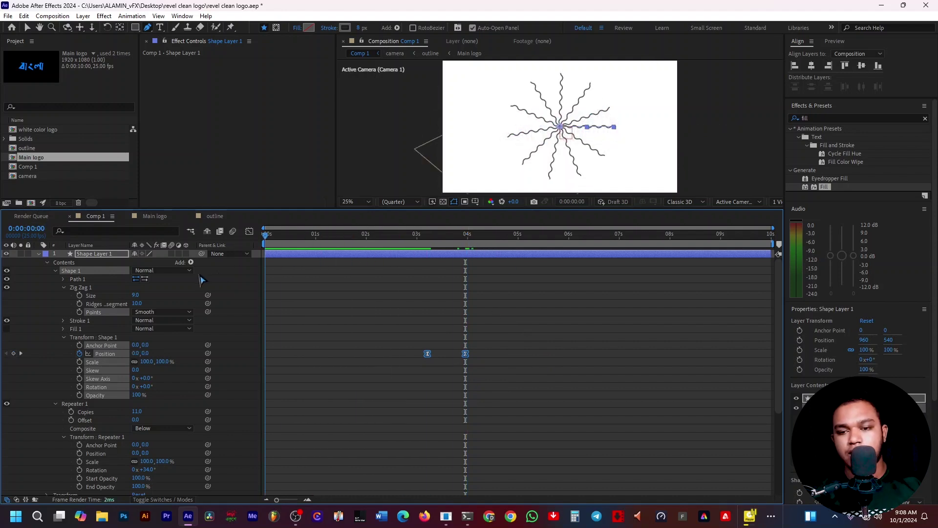
key(space)
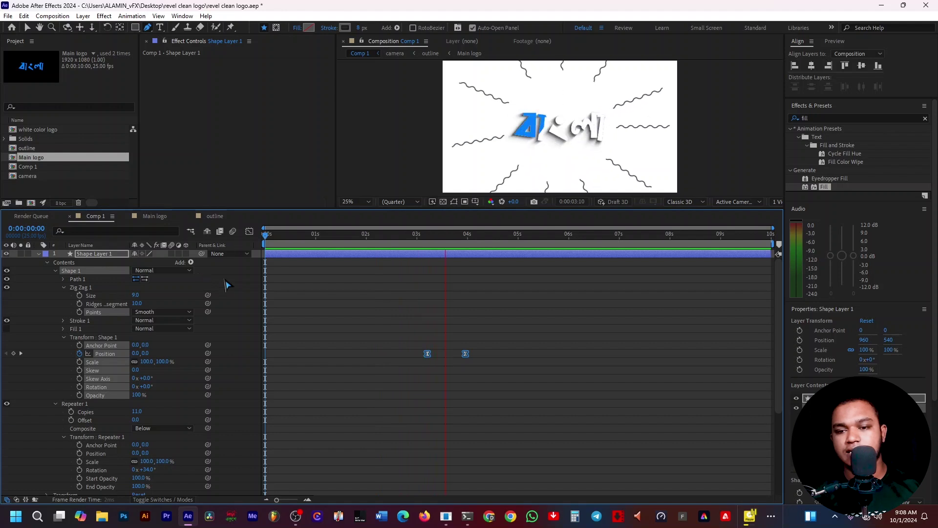
key(space)
- Trim the squiggle shape layer so it runs from 0:00:03:03 to about 0:00:04:03
drag(454, 235, 427, 235)
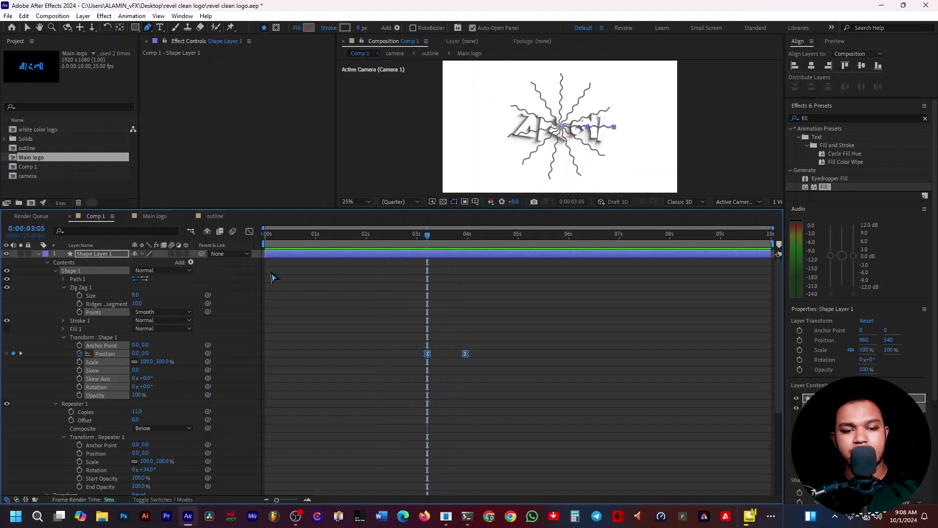
drag(266, 253, 424, 254)
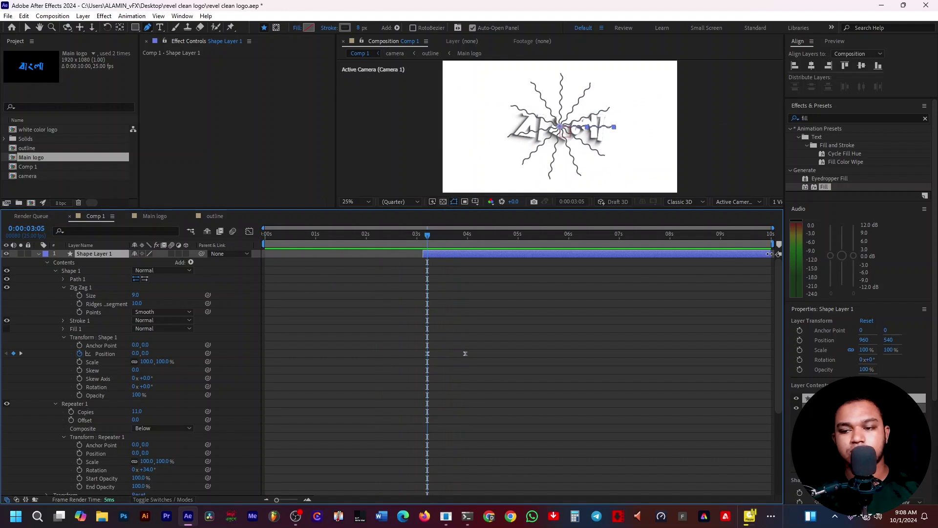
drag(770, 253, 474, 283)
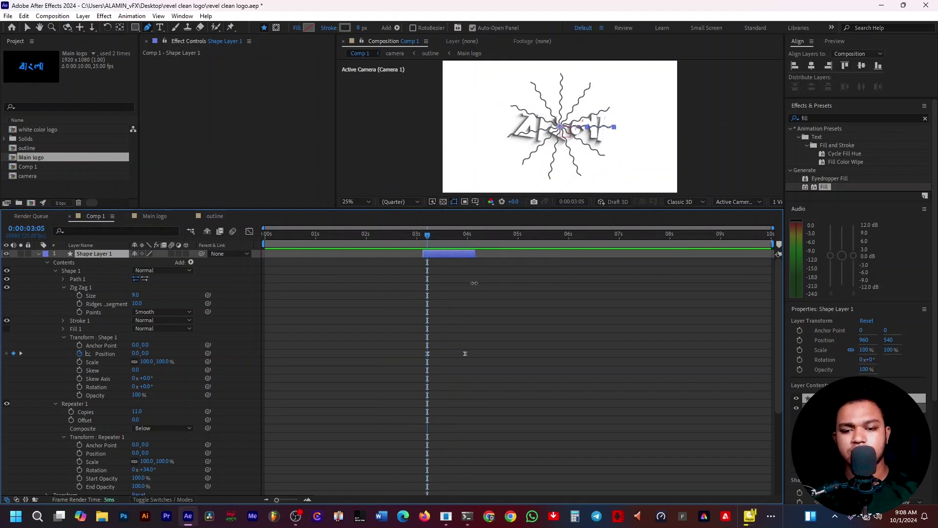
- Add a Position keyframe for Shape 1 at 0:00:03:10, delete the one at 0:00:03:05, and preview the burst
mouse_move(428, 253)
mouse_down()
mouse_move(409, 251)
mouse_move(440, 252)
mouse_up()
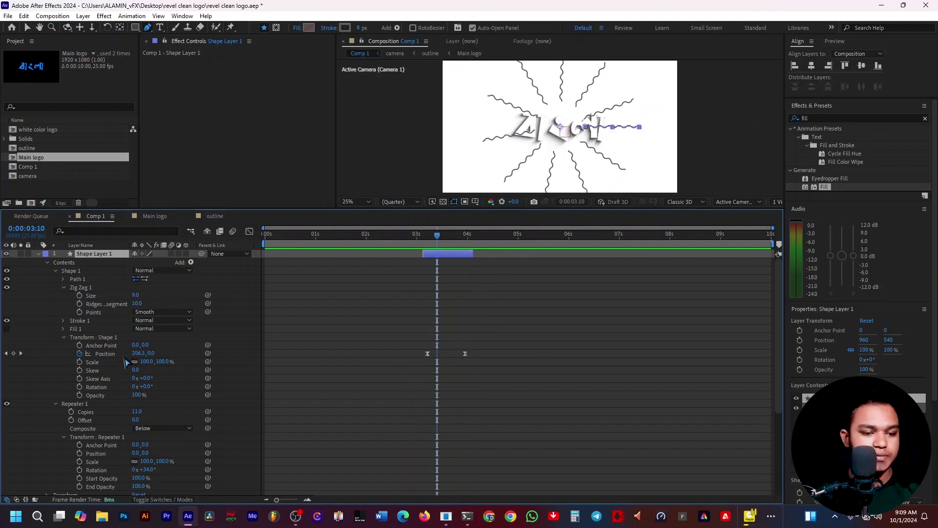
click(14, 353)
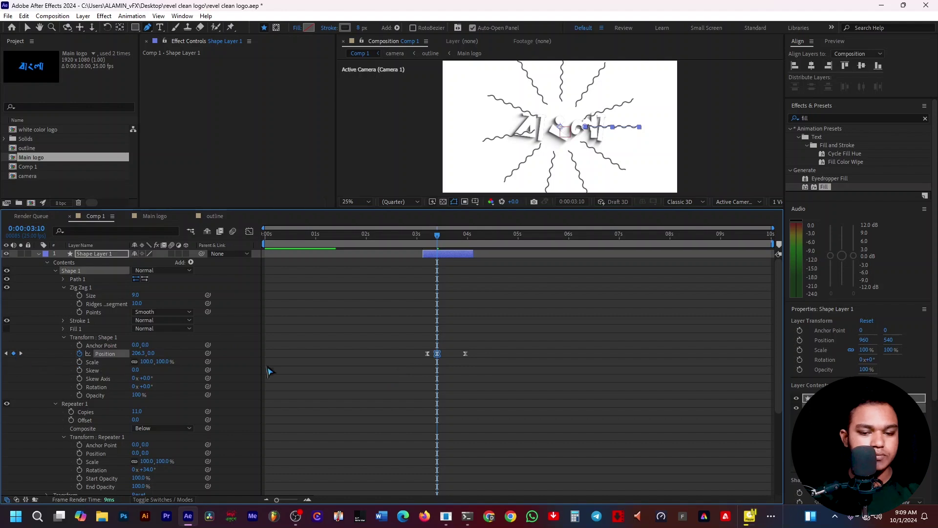
click(427, 353)
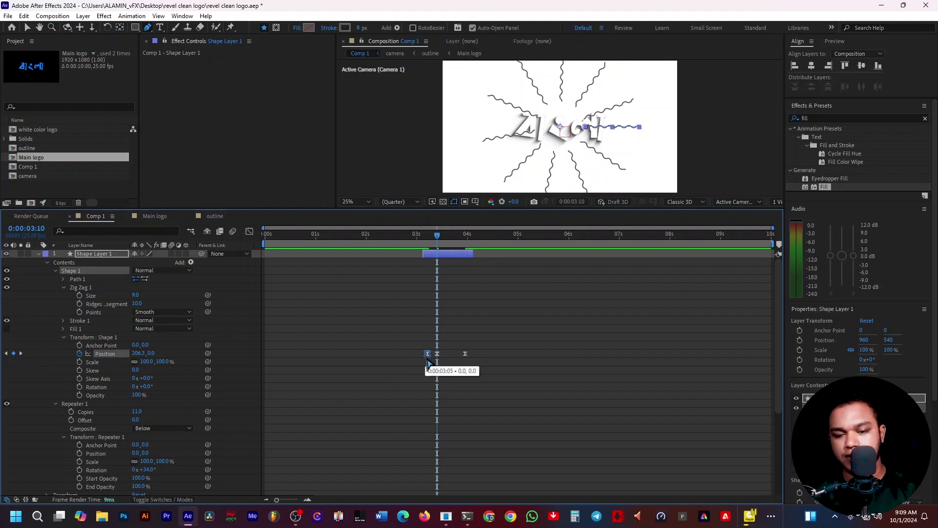
key(Delete)
drag(438, 252, 409, 252)
key(space)
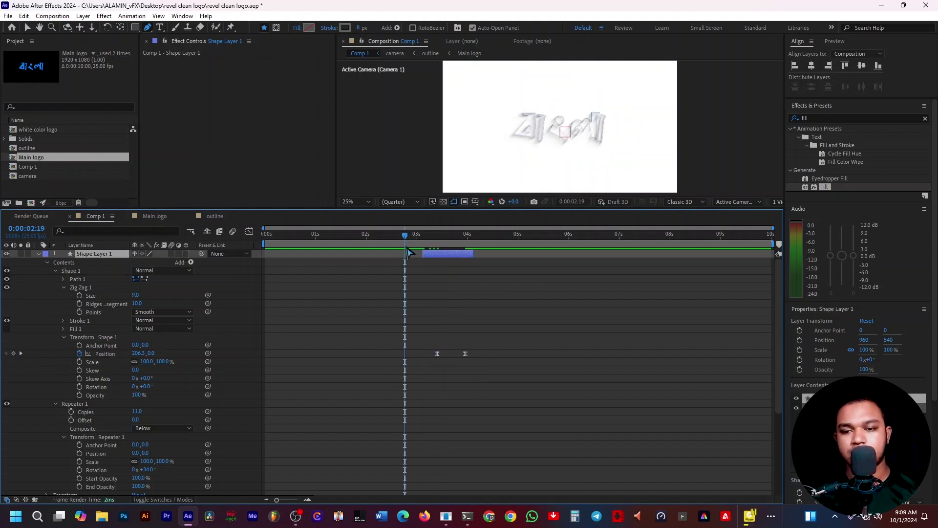
- Keyframe Shape 1's Opacity from 0% at 0:00:03:03 to 100% at 0:00:03:10 and preview the fade-in
drag(465, 244, 440, 250)
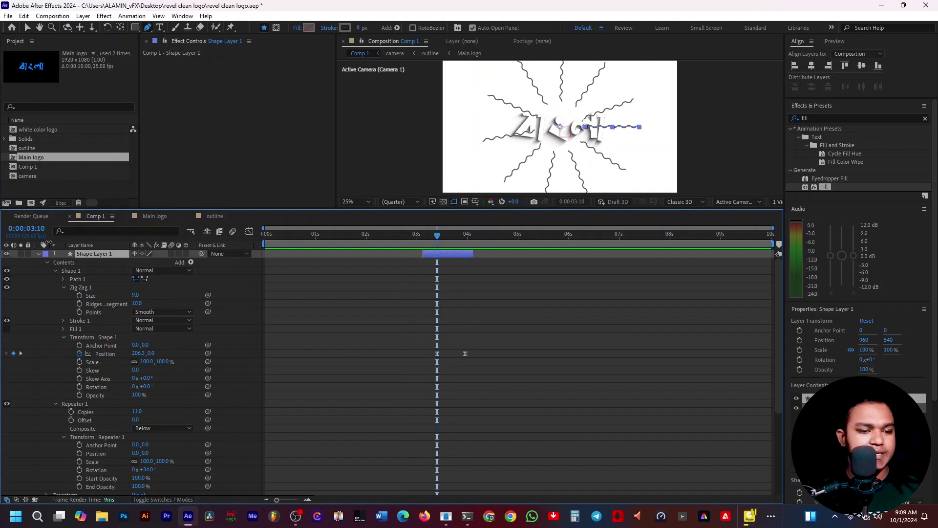
click(79, 395)
drag(438, 236, 423, 245)
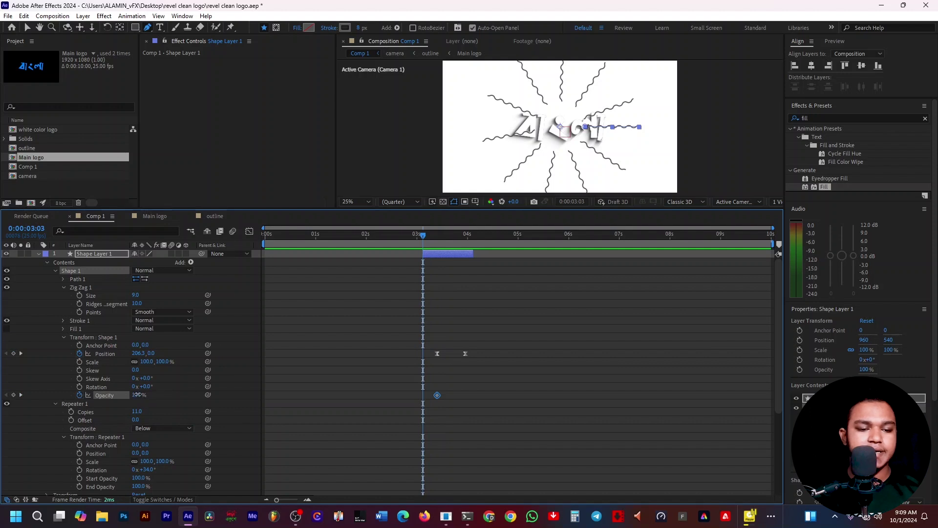
click(138, 394)
text(0)
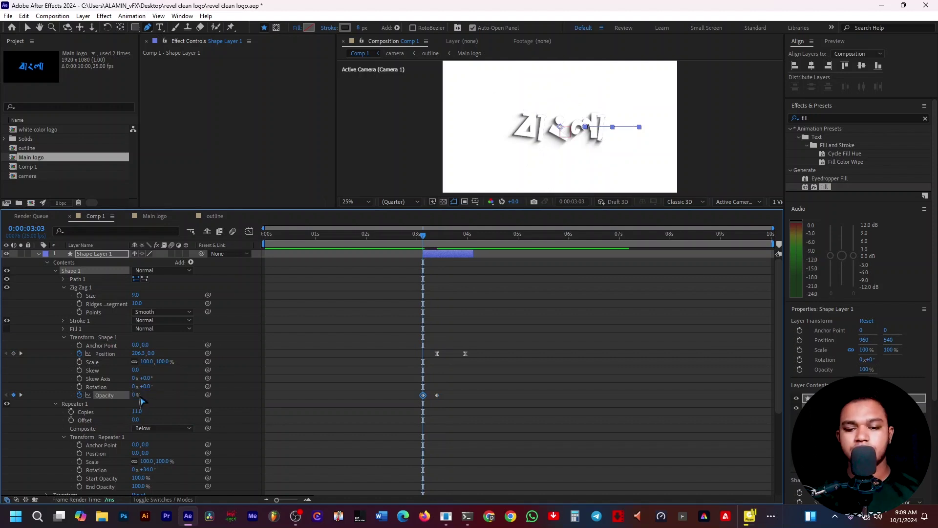
key(Return)
key(space)
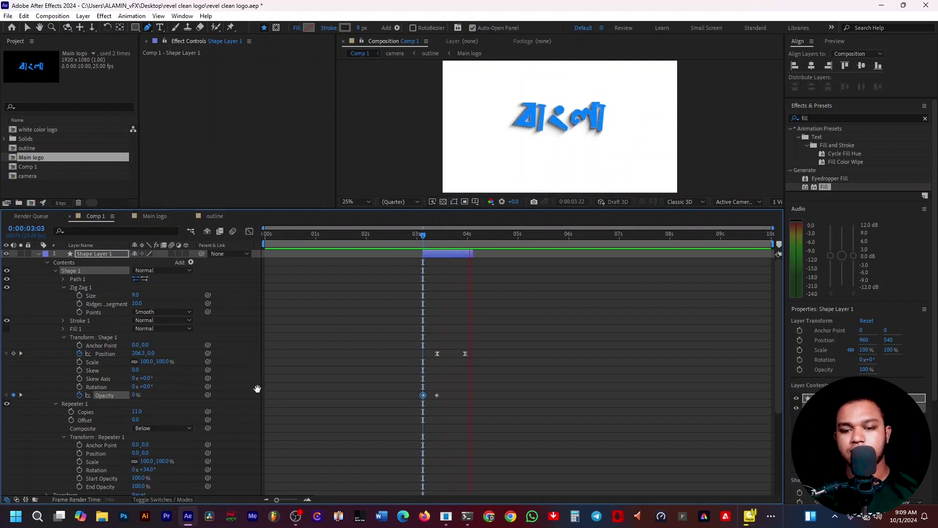
key(space)
- Apply Easy Ease to all the squiggle's Position and Opacity keyframes and preview from 0:00:01:17
drag(375, 328, 474, 415)
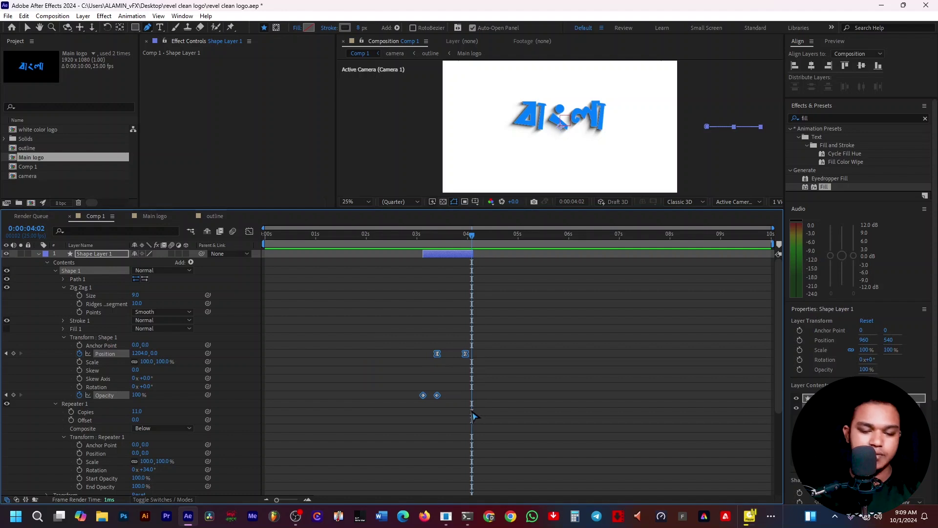
key(F9)
click(350, 235)
key(space)
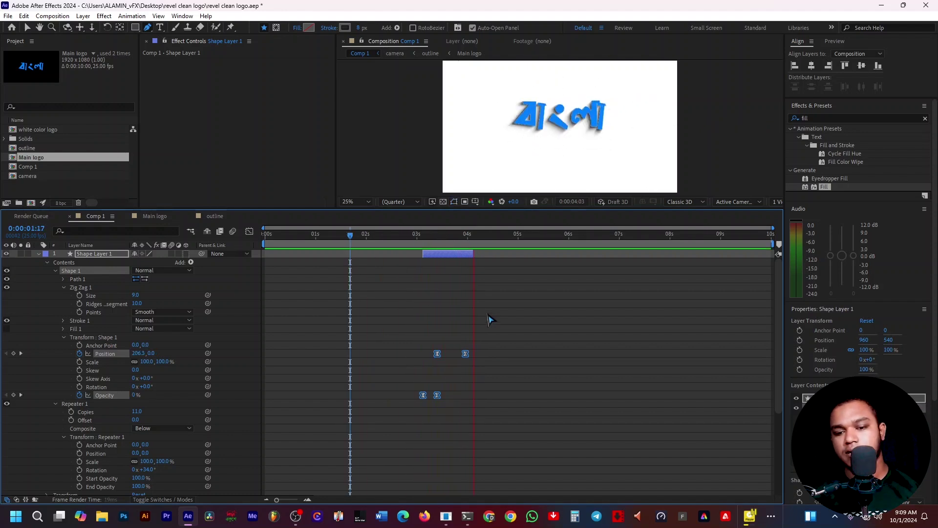
- Move the first squiggle Position keyframe back to 0:00:03:05 and preview the burst from 0:00:02:15
click(450, 353)
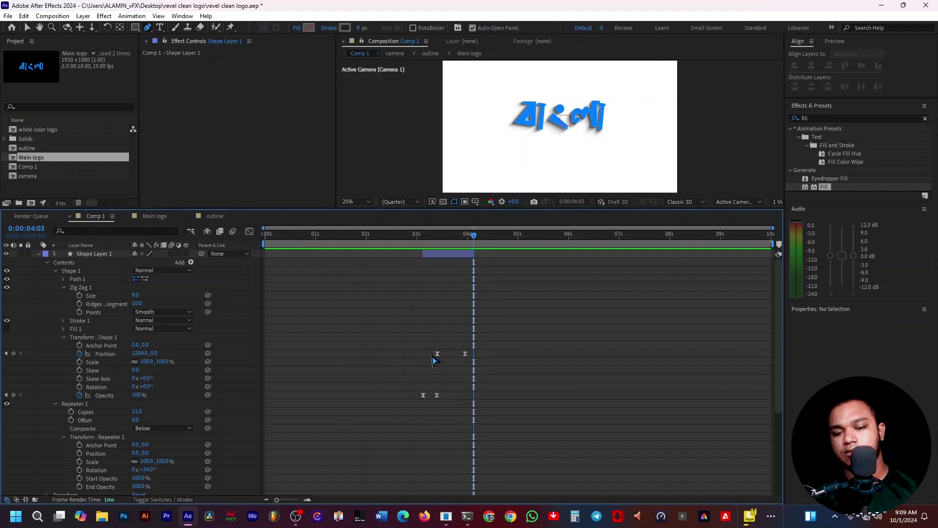
drag(437, 353, 427, 353)
click(392, 236)
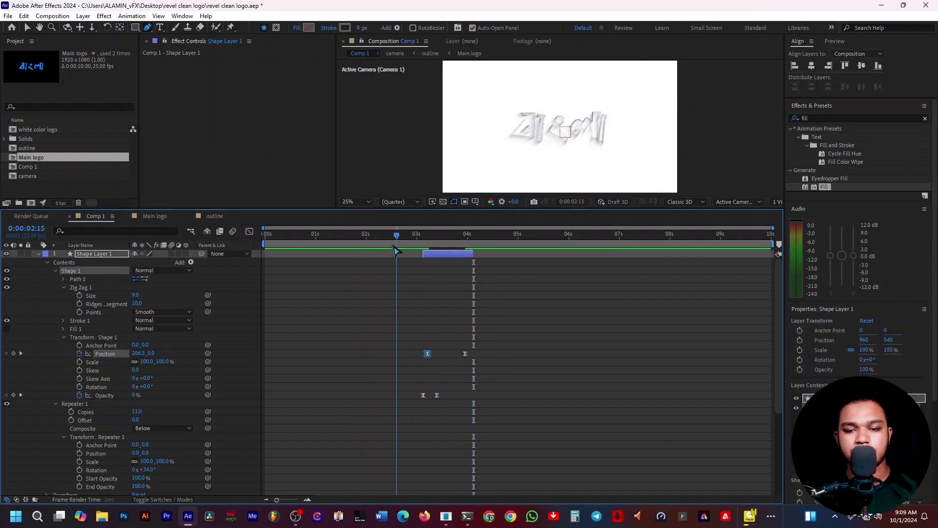
key(space)
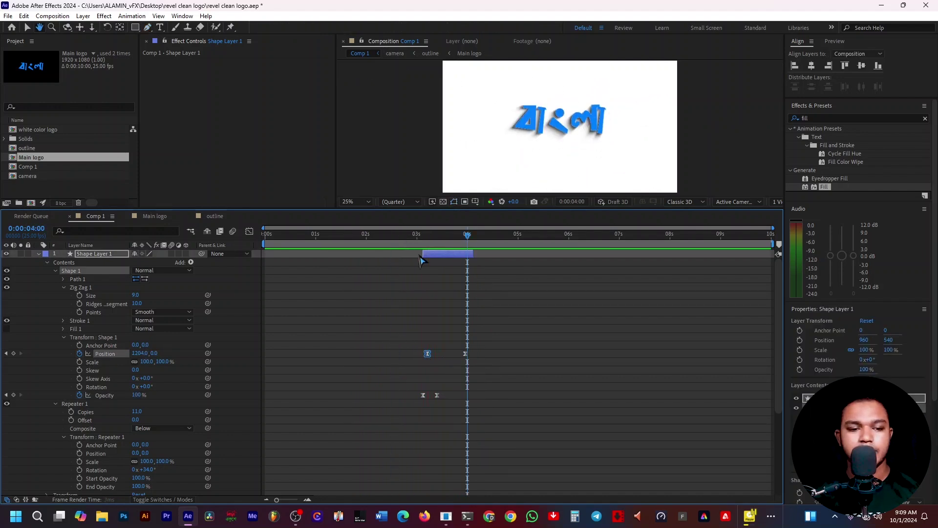
key(space)
- Collapse the properties of the shape, text and Camera 1 layers, and select the camera precomp layer
click(39, 254)
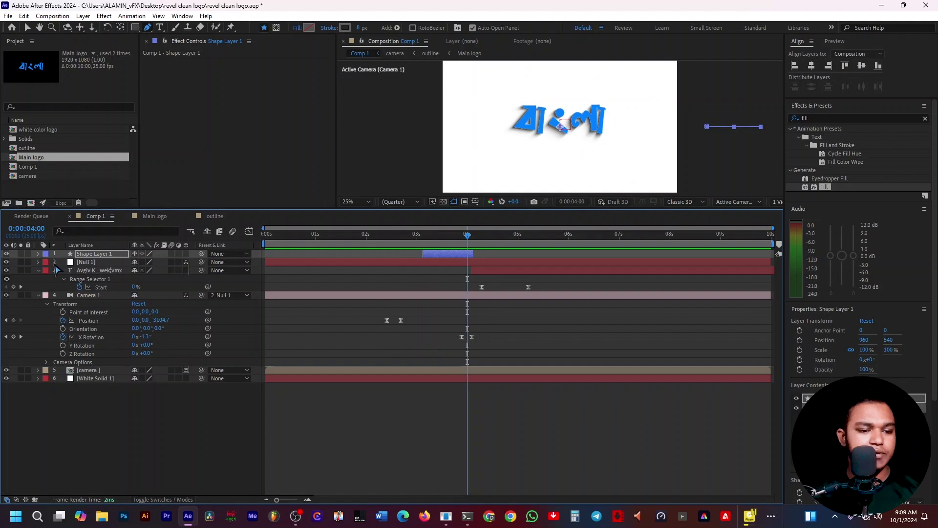
click(38, 295)
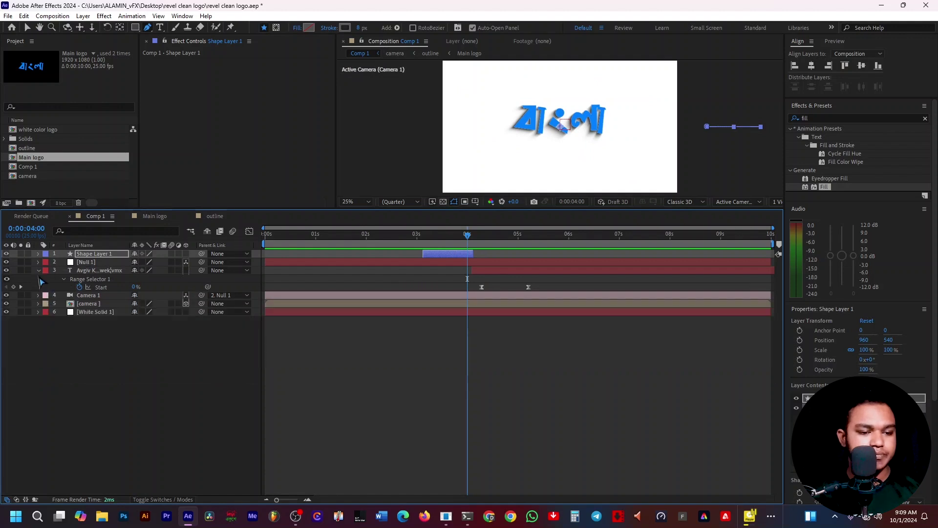
click(39, 270)
click(91, 287)
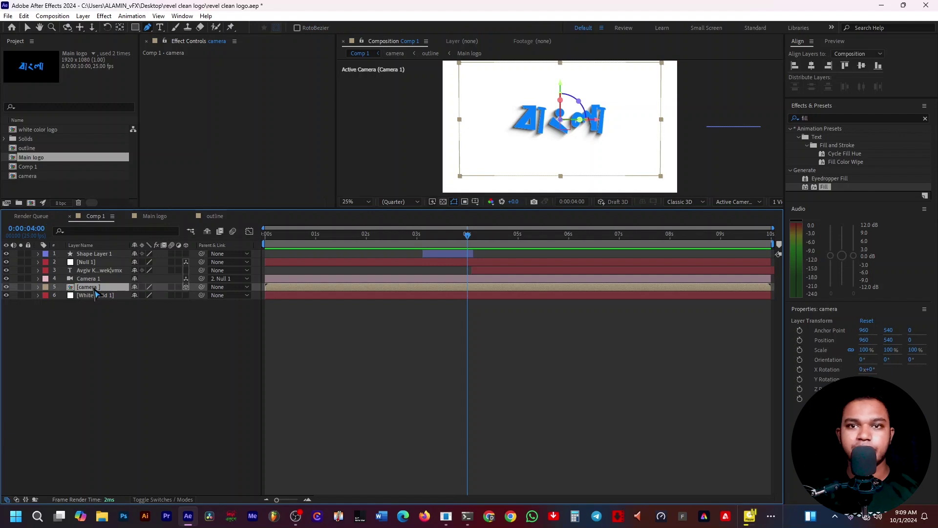
- Move Shape Layer 1 below the camera precomp layer in Comp 1, then preview the animation from 0:00:02:05 and deselect the layer
drag(95, 254, 104, 289)
drag(466, 238, 377, 237)
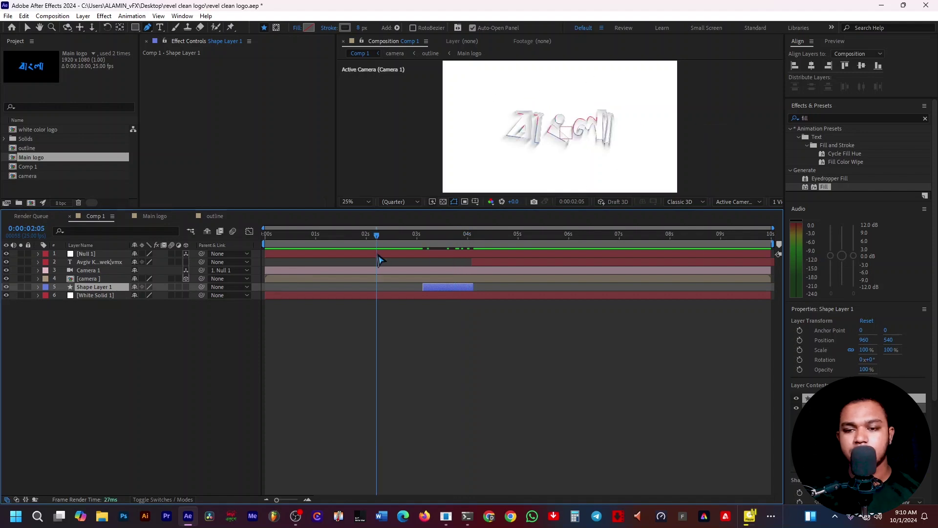
key(space)
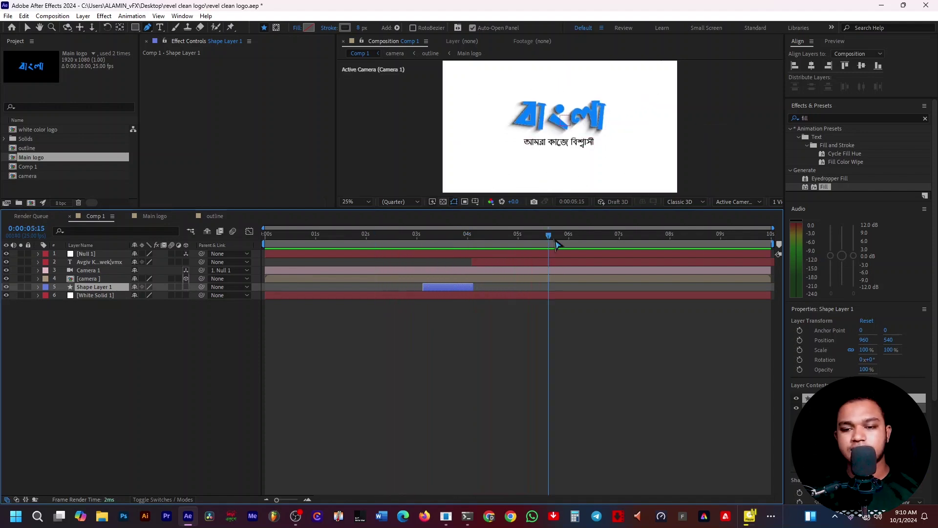
click(654, 235)
mouse_move(660, 293)
mouse_down()
mouse_move(739, 293)
mouse_move(365, 276)
mouse_up()
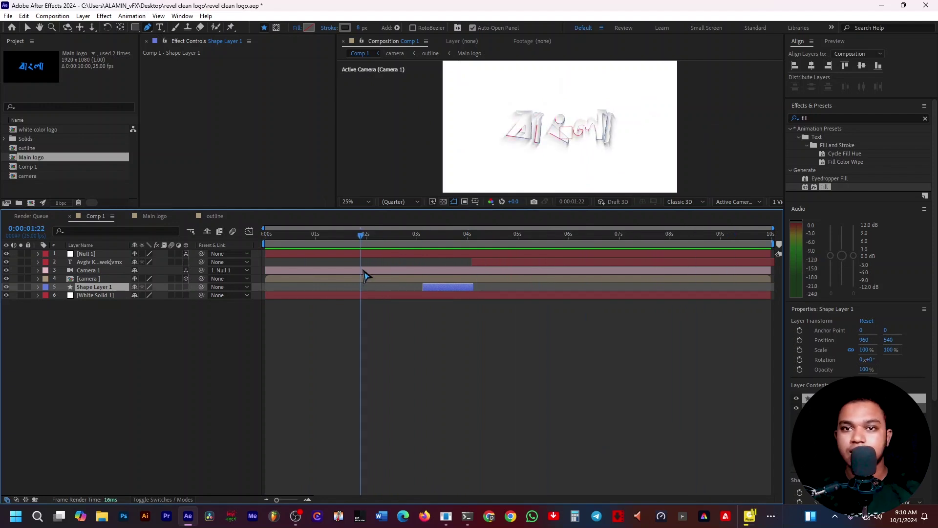
click(170, 379)
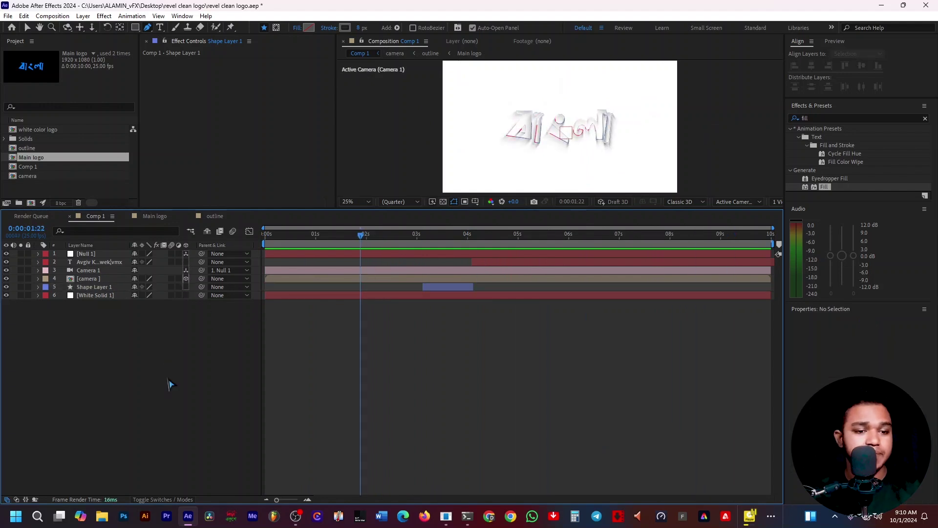
- Open the Main logo composition and import 001.png from the logo folder as footage
double_click(34, 157)
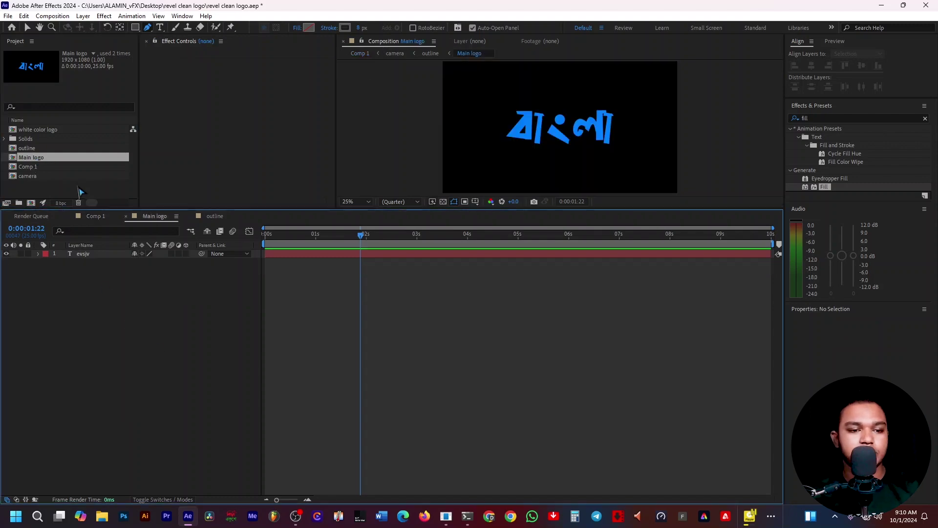
double_click(78, 190)
click(115, 109)
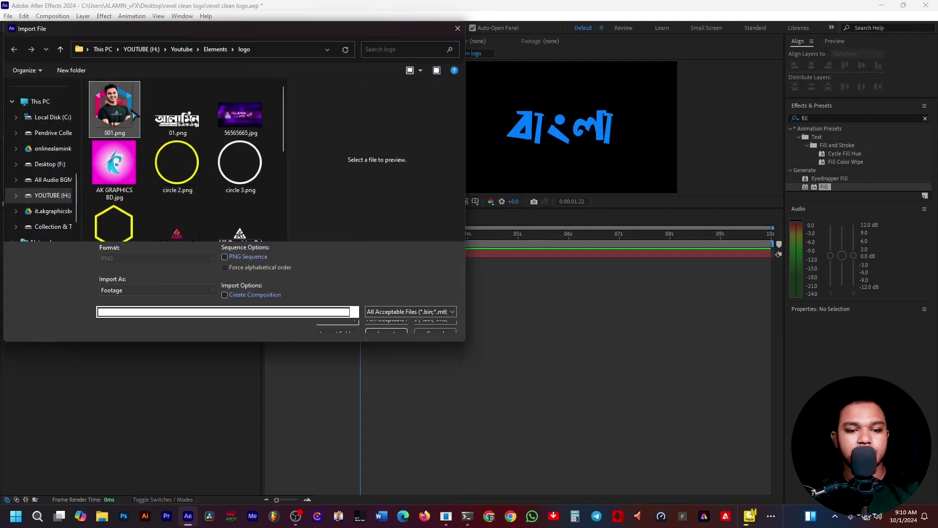
click(374, 326)
- Add 001.png above the text layer in Main logo, hide the text, and scale the image to 61%
drag(47, 185, 69, 252)
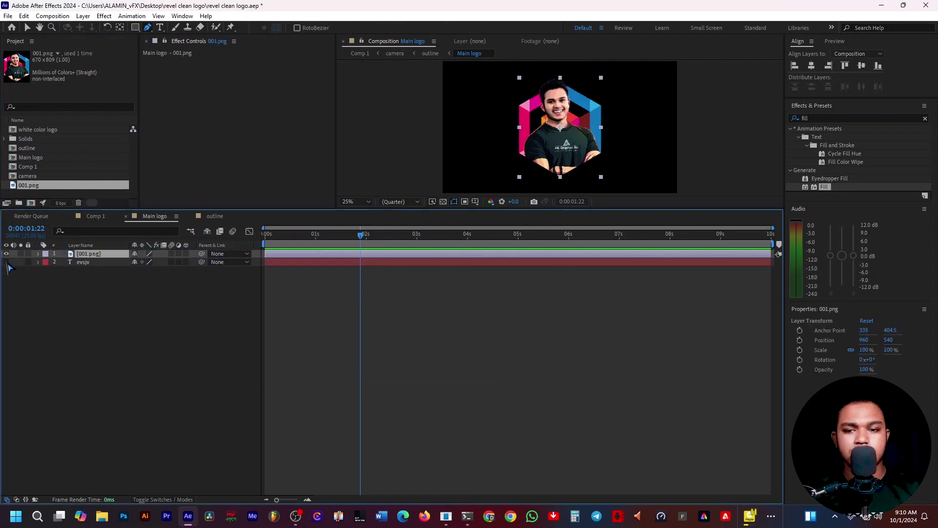
key(s)
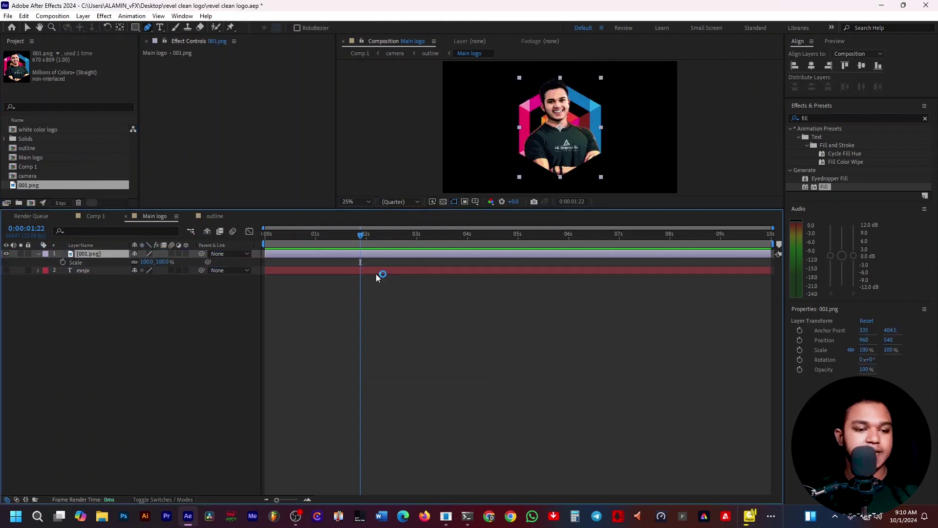
drag(145, 261, 136, 255)
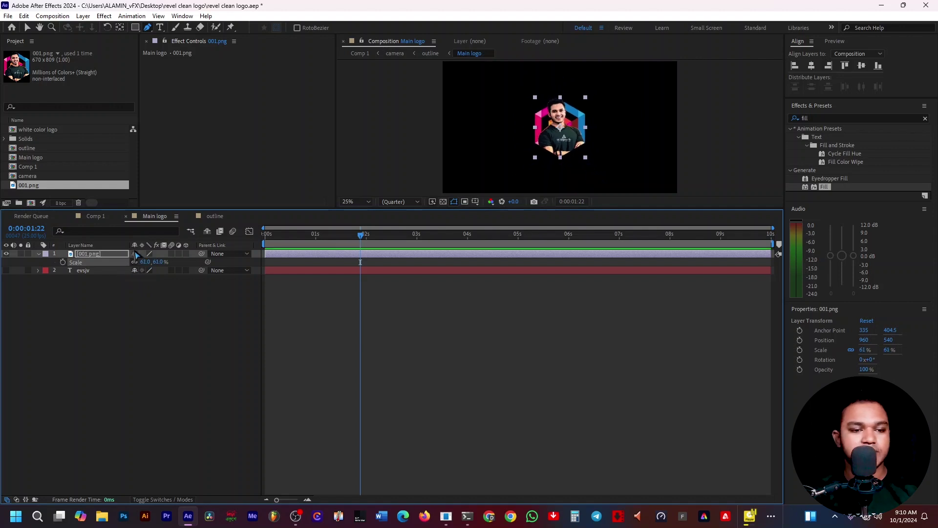
- Return to Comp 1, enlarge the composition viewer with Fit magnification, and preview the reveal with the new image
click(97, 221)
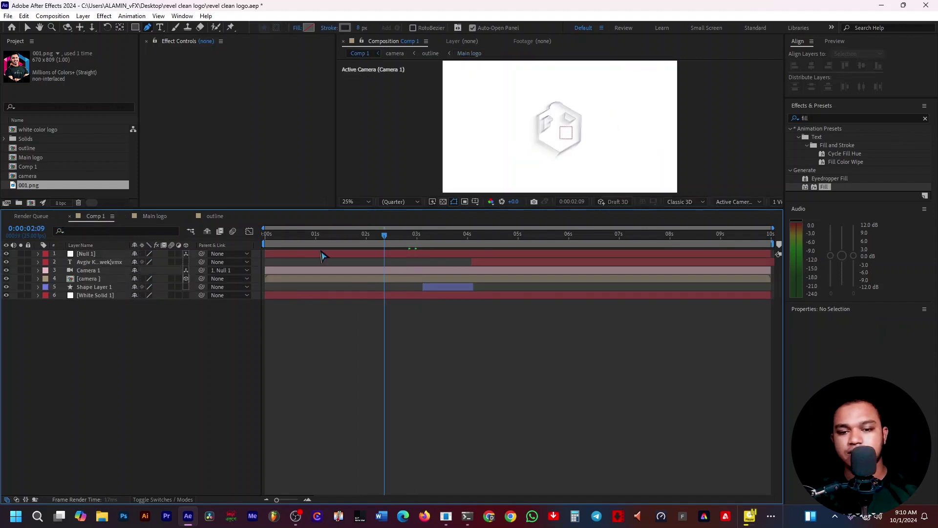
key(Home)
key(space)
drag(399, 209, 398, 307)
click(366, 303)
click(362, 301)
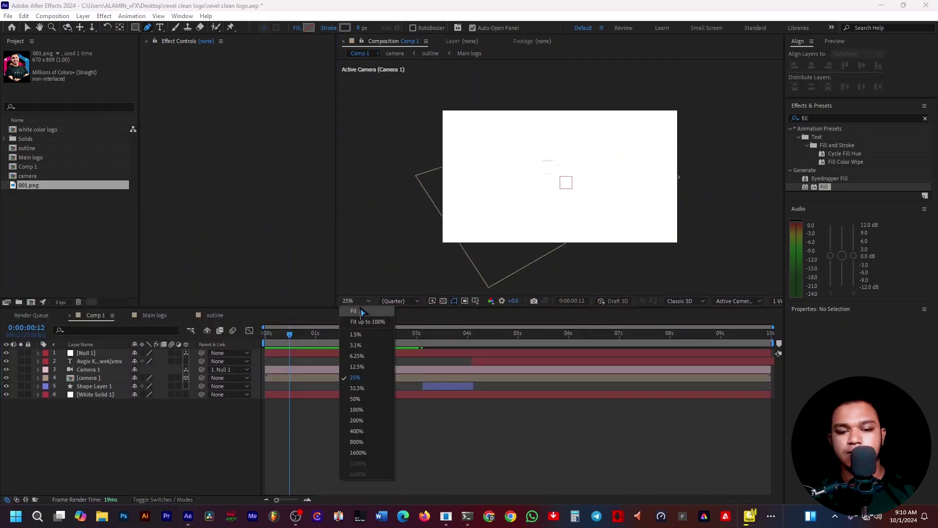
click(377, 308)
key(space)
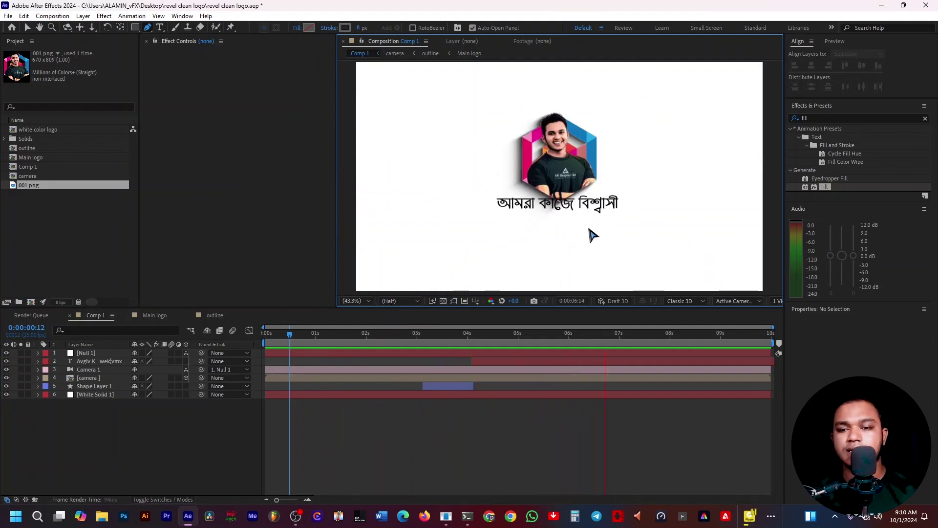
key(space)
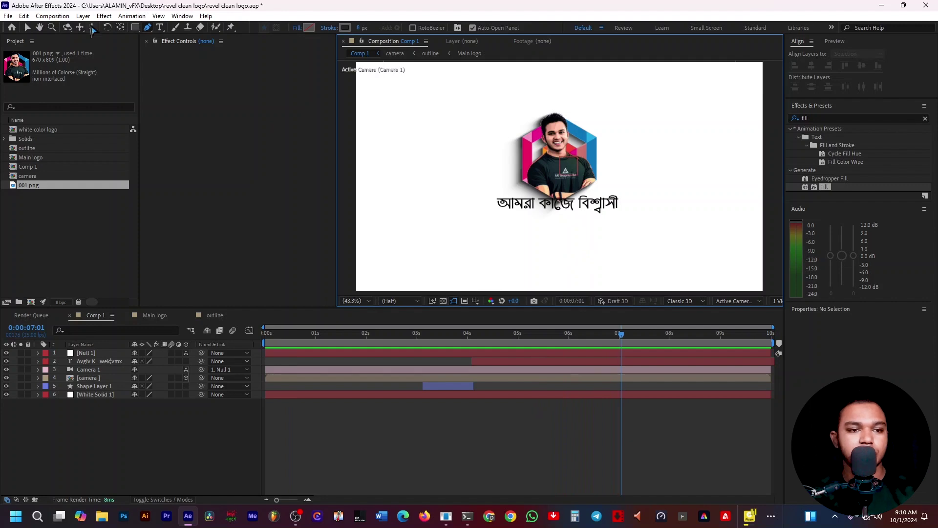
- Move the Bangla tagline down below the image to position 666, 758.2 and preview the composition from the start
click(27, 28)
click(586, 203)
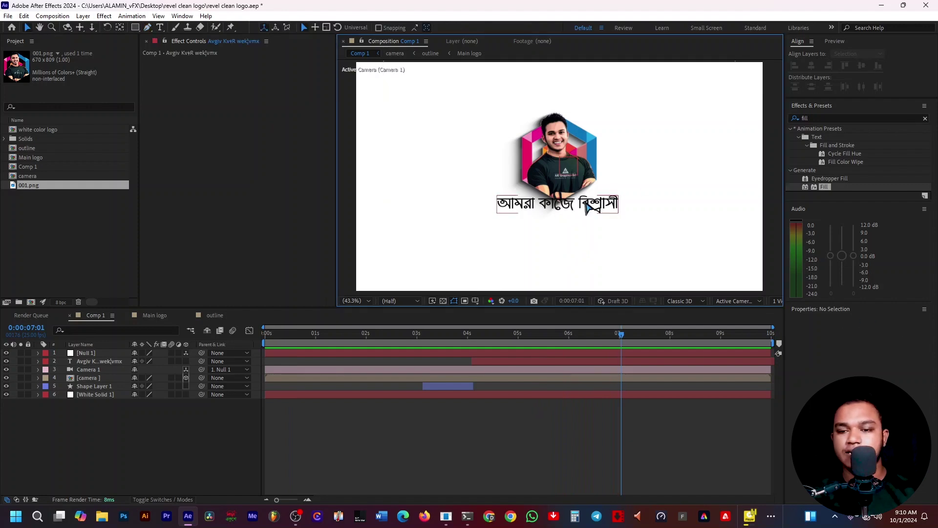
click(588, 206)
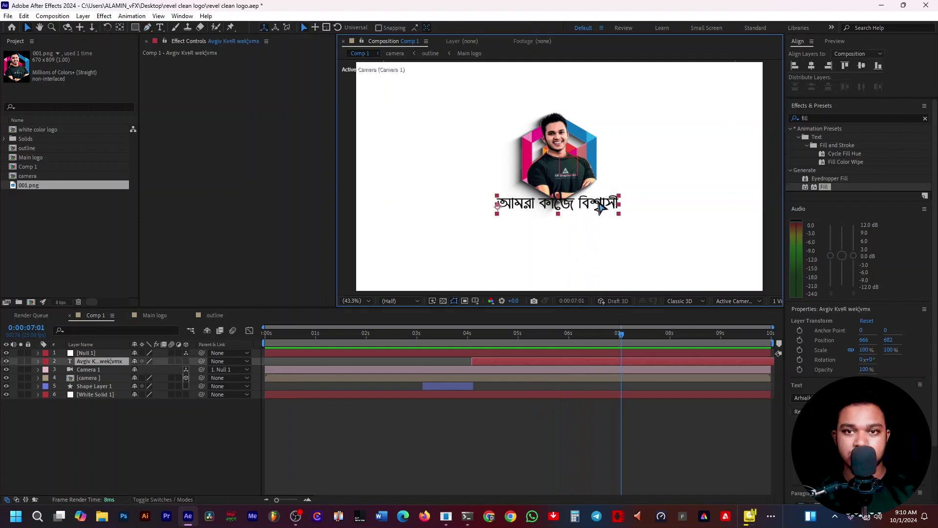
drag(597, 209, 597, 225)
key(space)
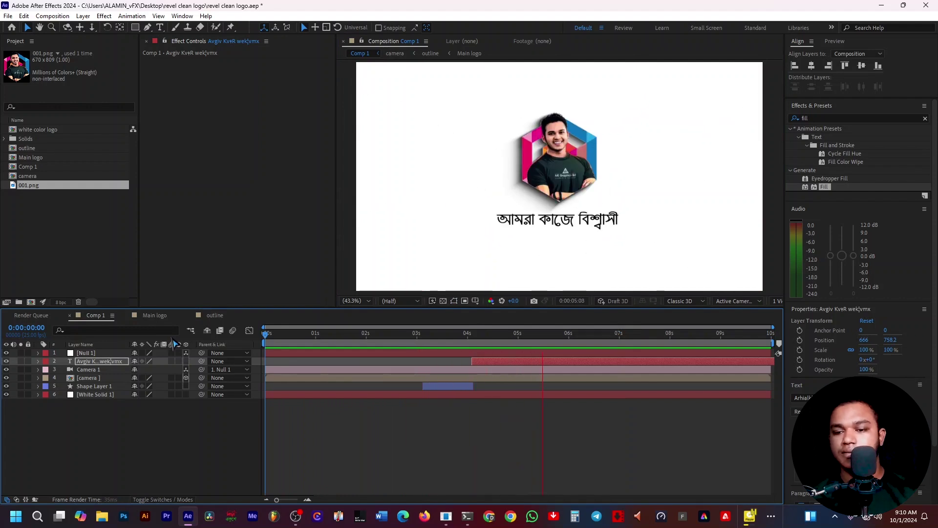
key(space)
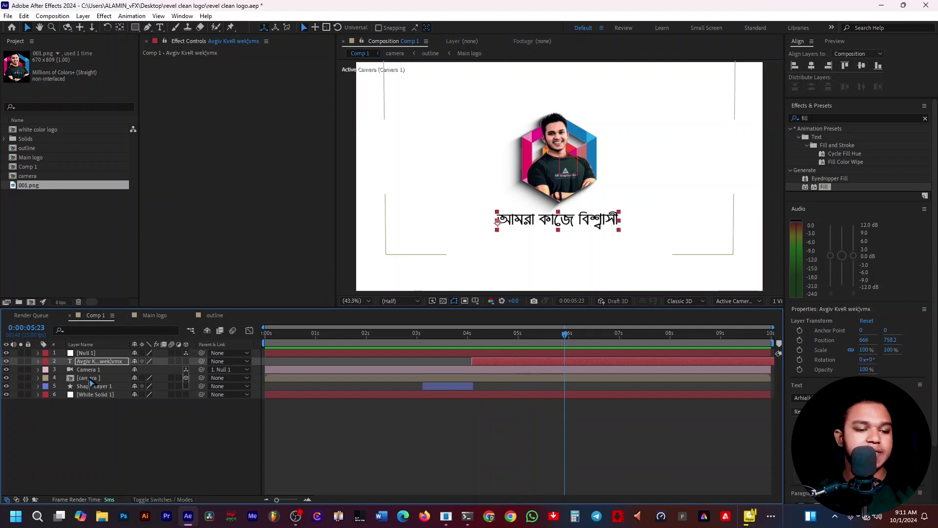
- Open the camera precomp and reveal the Transform properties of the second outline layer
click(90, 378)
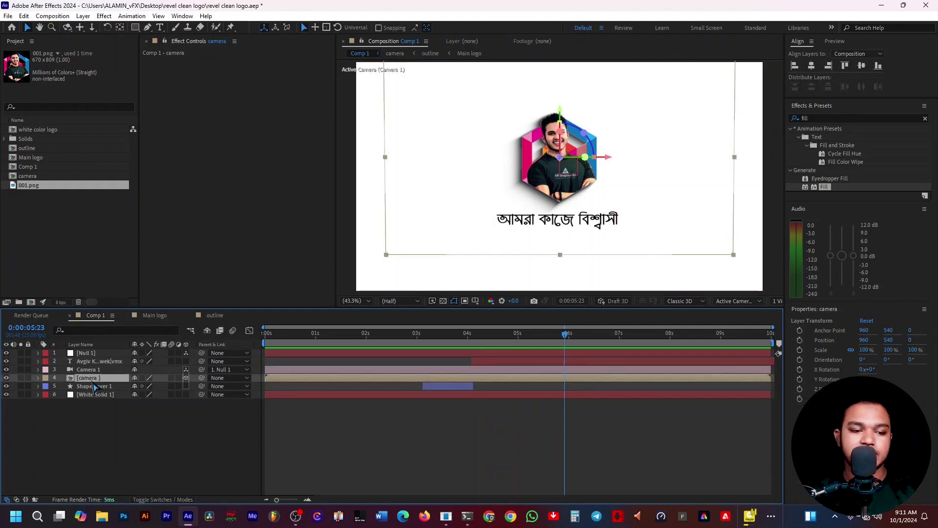
double_click(94, 383)
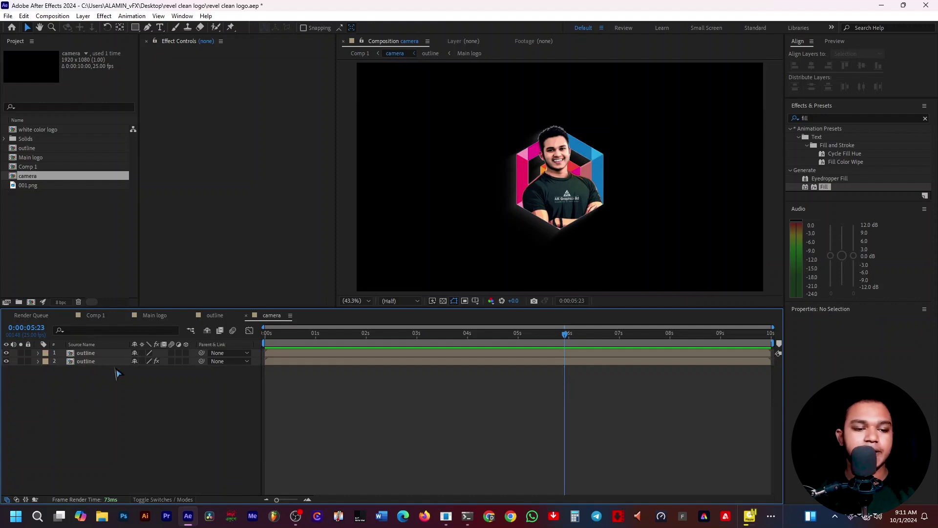
click(101, 361)
click(38, 362)
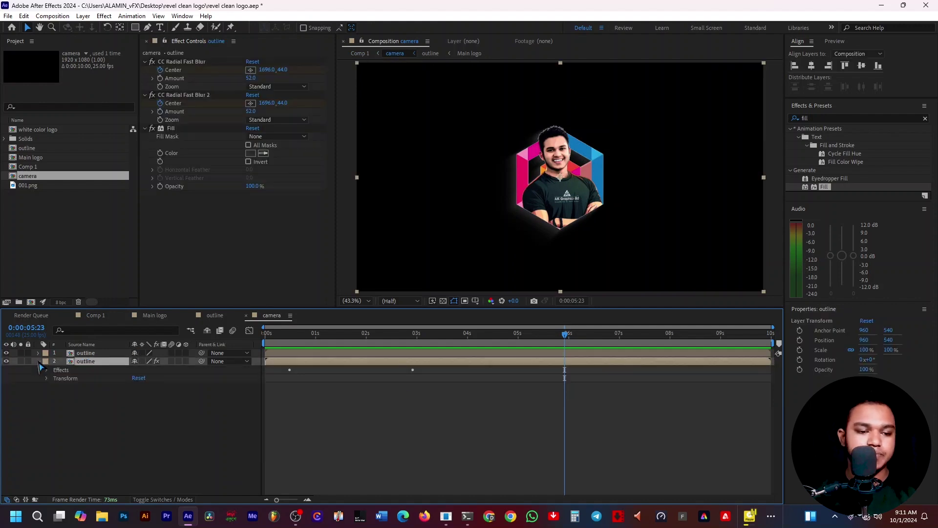
click(47, 379)
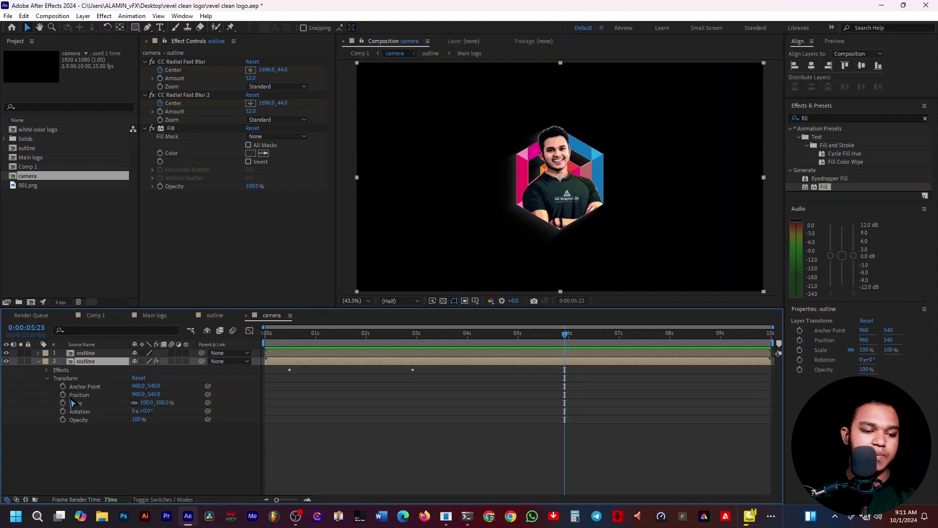
- Keyframe the second outline layer's Opacity at 100% at 0:00:05:23 and advance the current time to 0:00:06:11
click(63, 419)
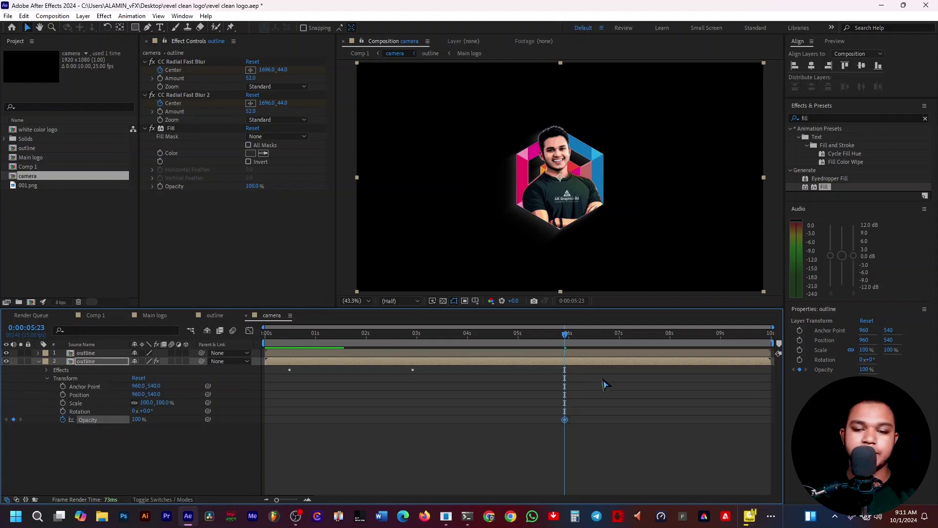
key(Page_Down)
key(Page_Down)
key(Page_Down)
key(Page_Down)
key(Page_Down)
key(Page_Down)
key(Page_Down)
key(Page_Down)
key(Page_Down)
key(Page_Down)
key(Page_Down)
key(Page_Down)
key(Page_Down)
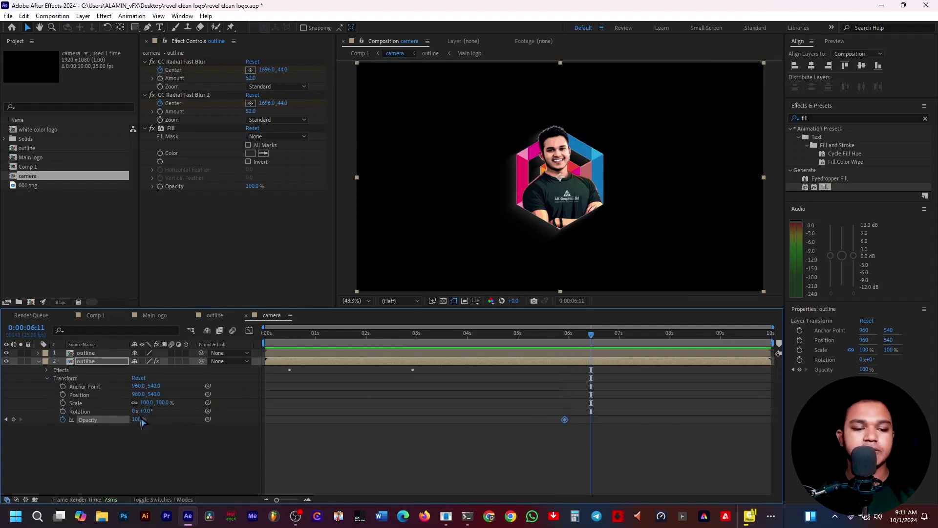
- Return to Comp 1 and preview the shadow and tagline from 0:00:04:17
click(95, 315)
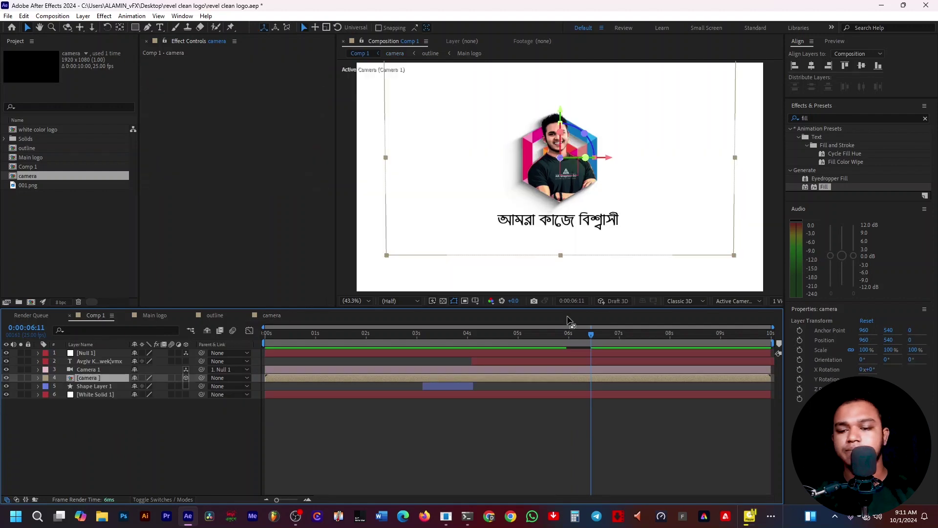
drag(569, 327, 502, 329)
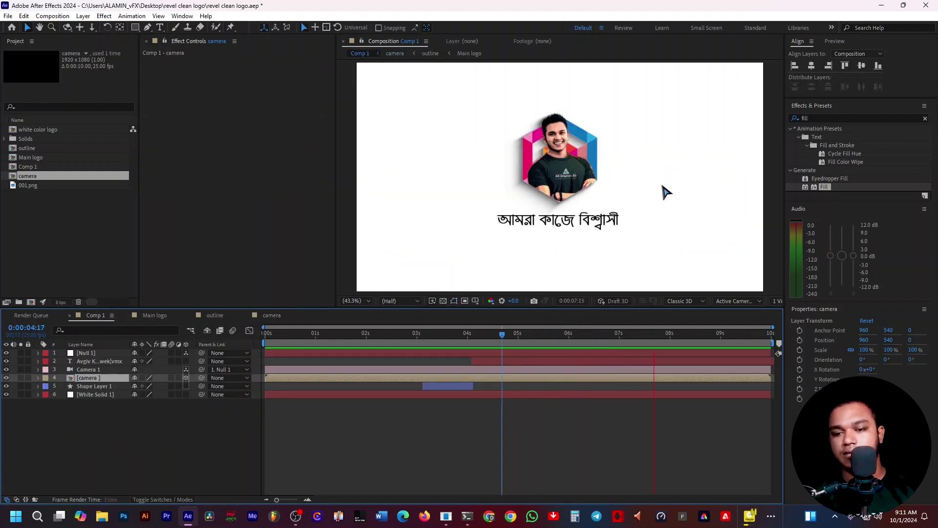
drag(675, 335, 423, 318)
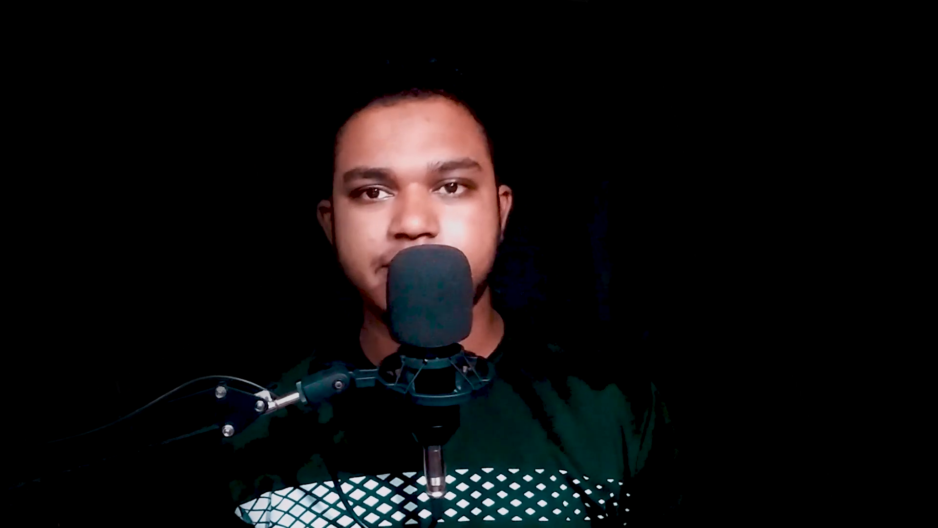